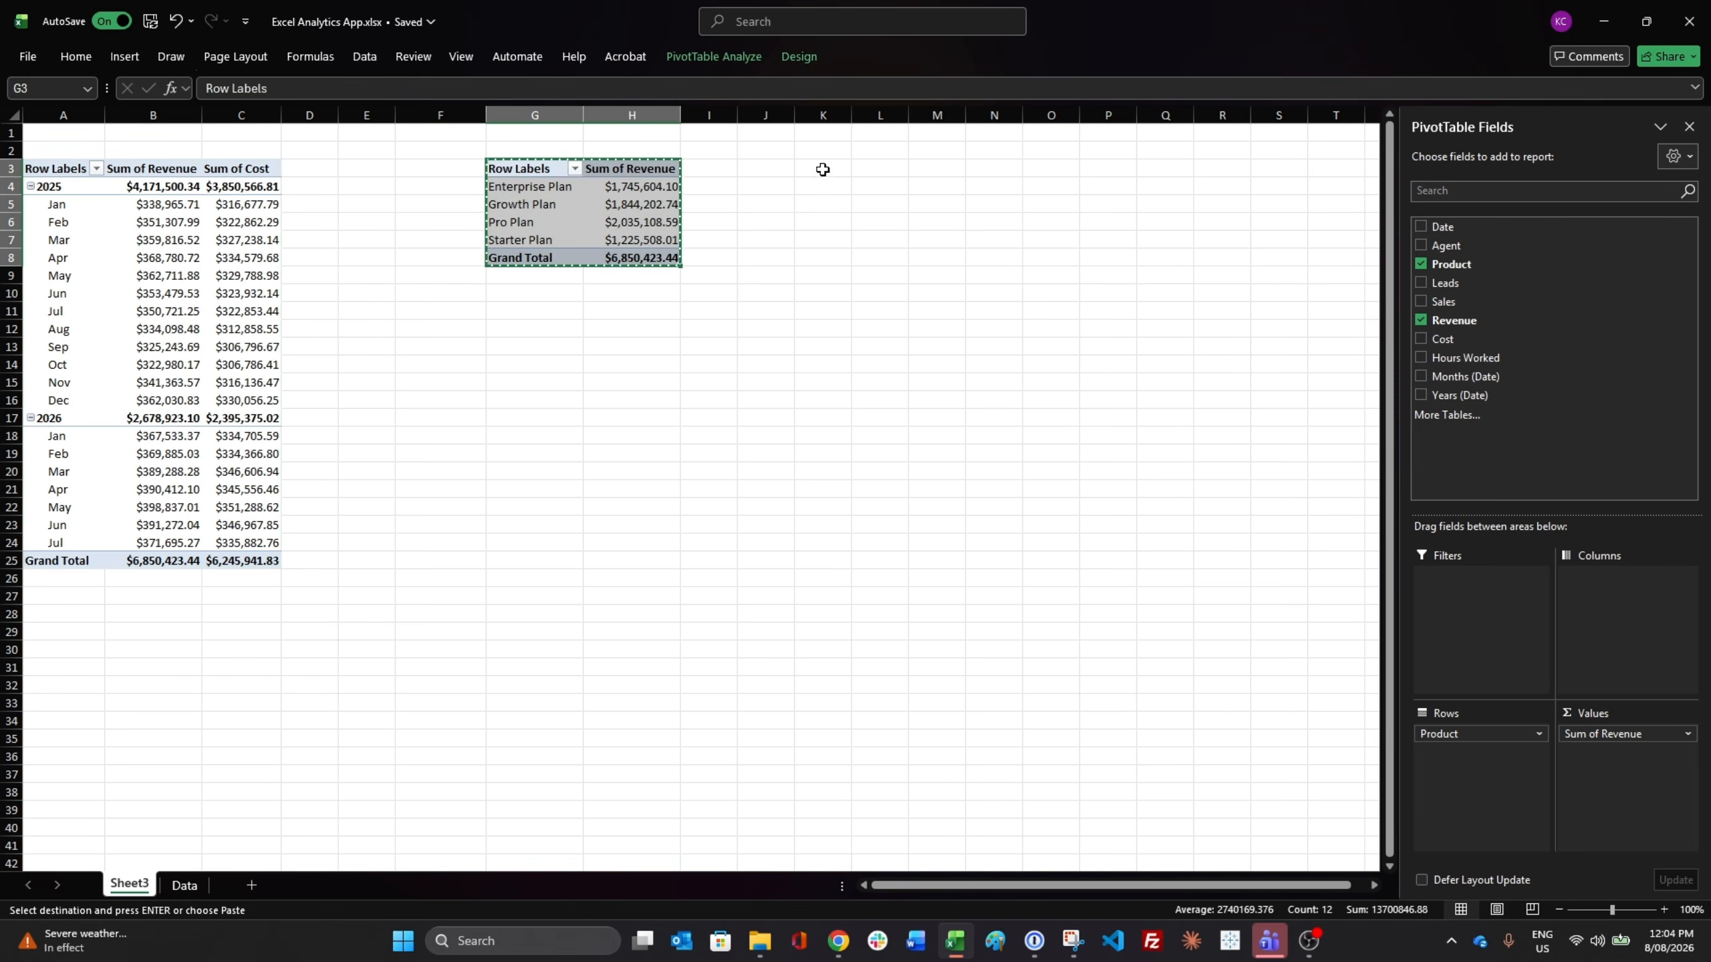
Paste the copied product revenue pivot table at K3 and use Agent as its row field instead of Product
left_click(822, 170)
key("ctrl+v")
left_click_drag(1446, 245, 1325, 587)
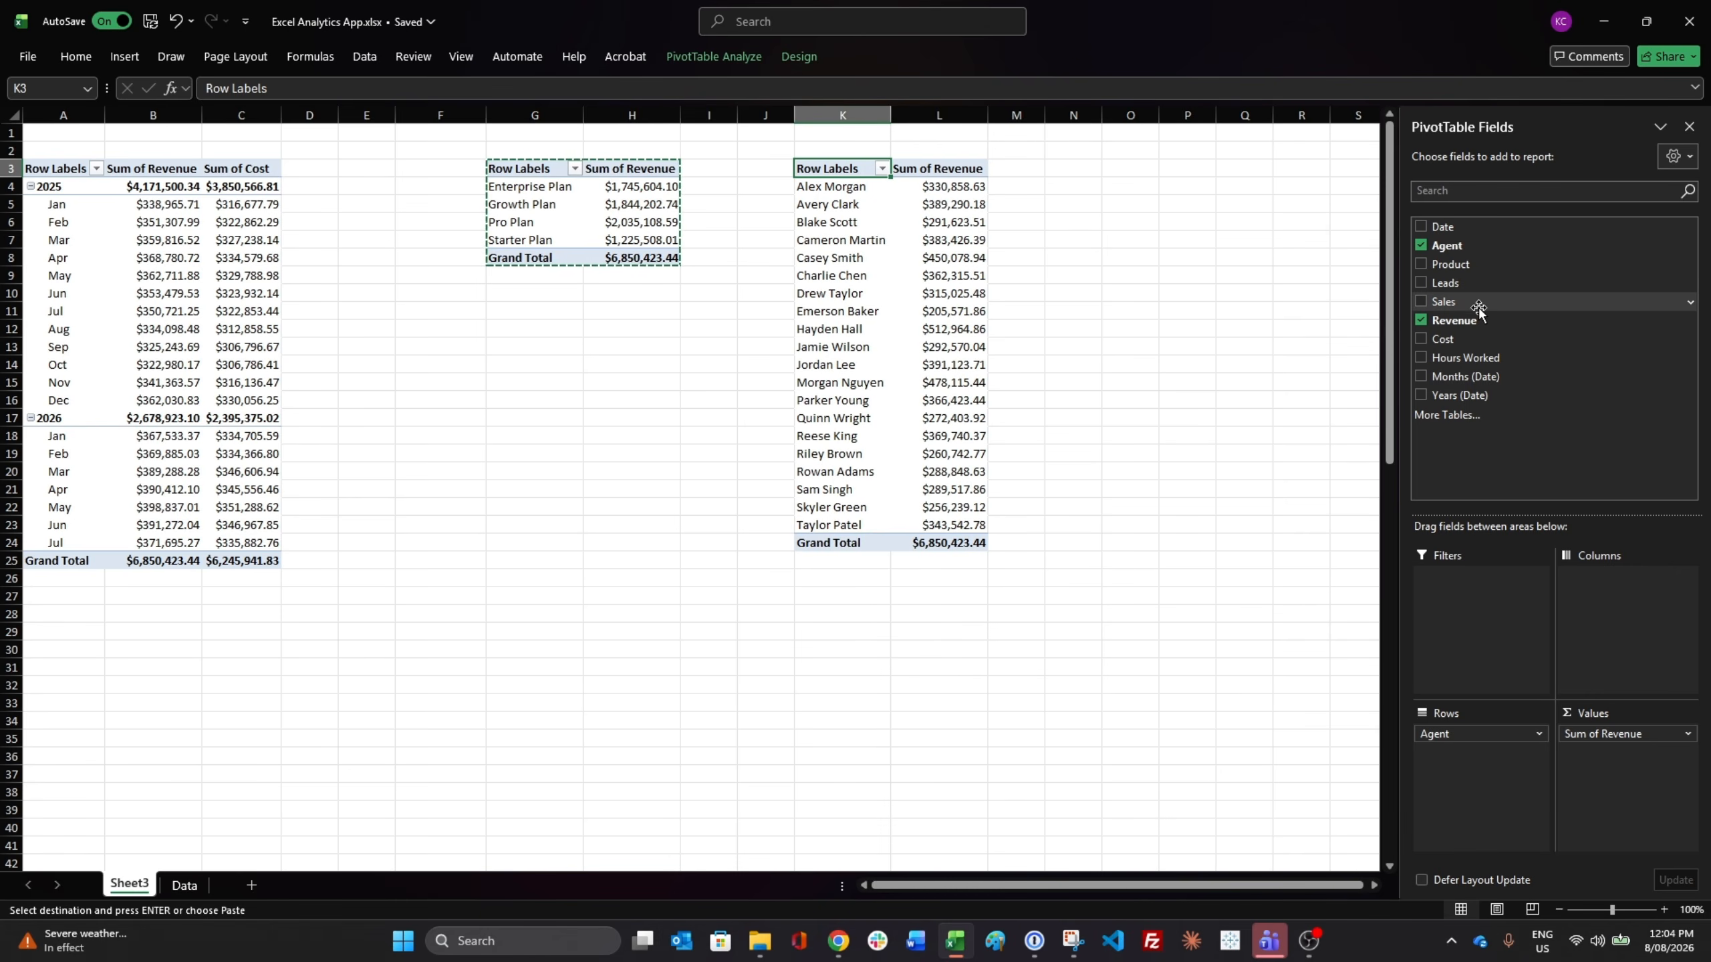
Add Sales, Leads and Hours Worked to the values of the agent pivot table
left_click_drag(1478, 310, 1607, 731)
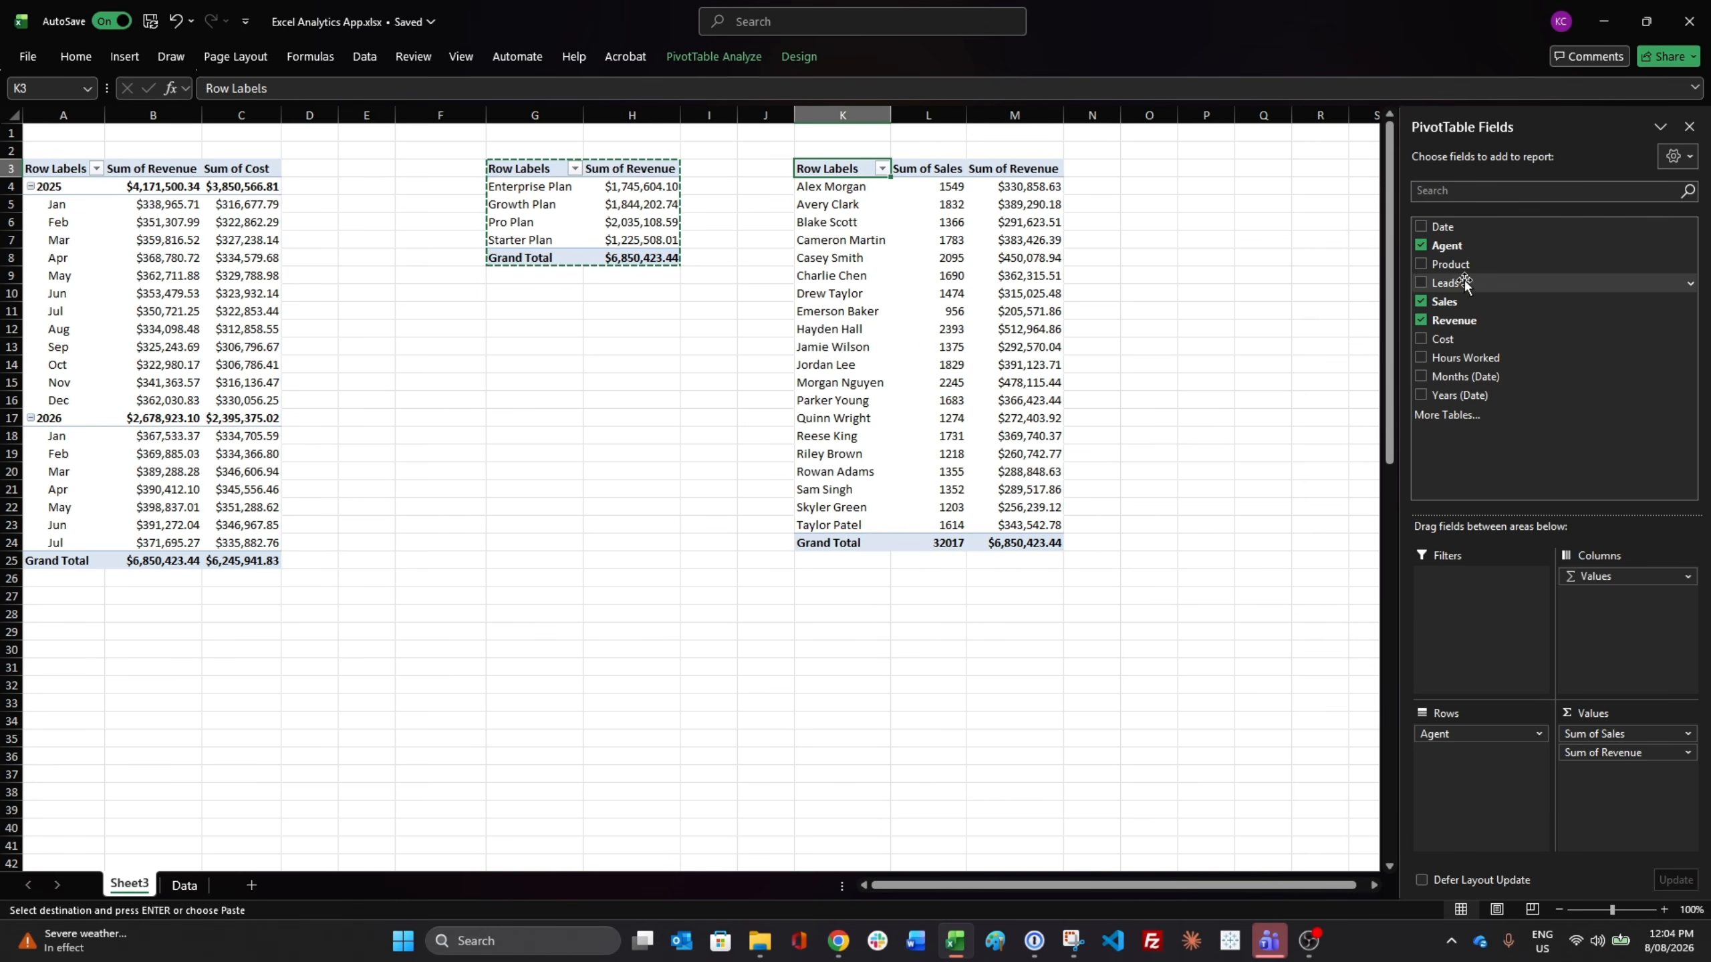
left_click_drag(1465, 284, 1620, 753)
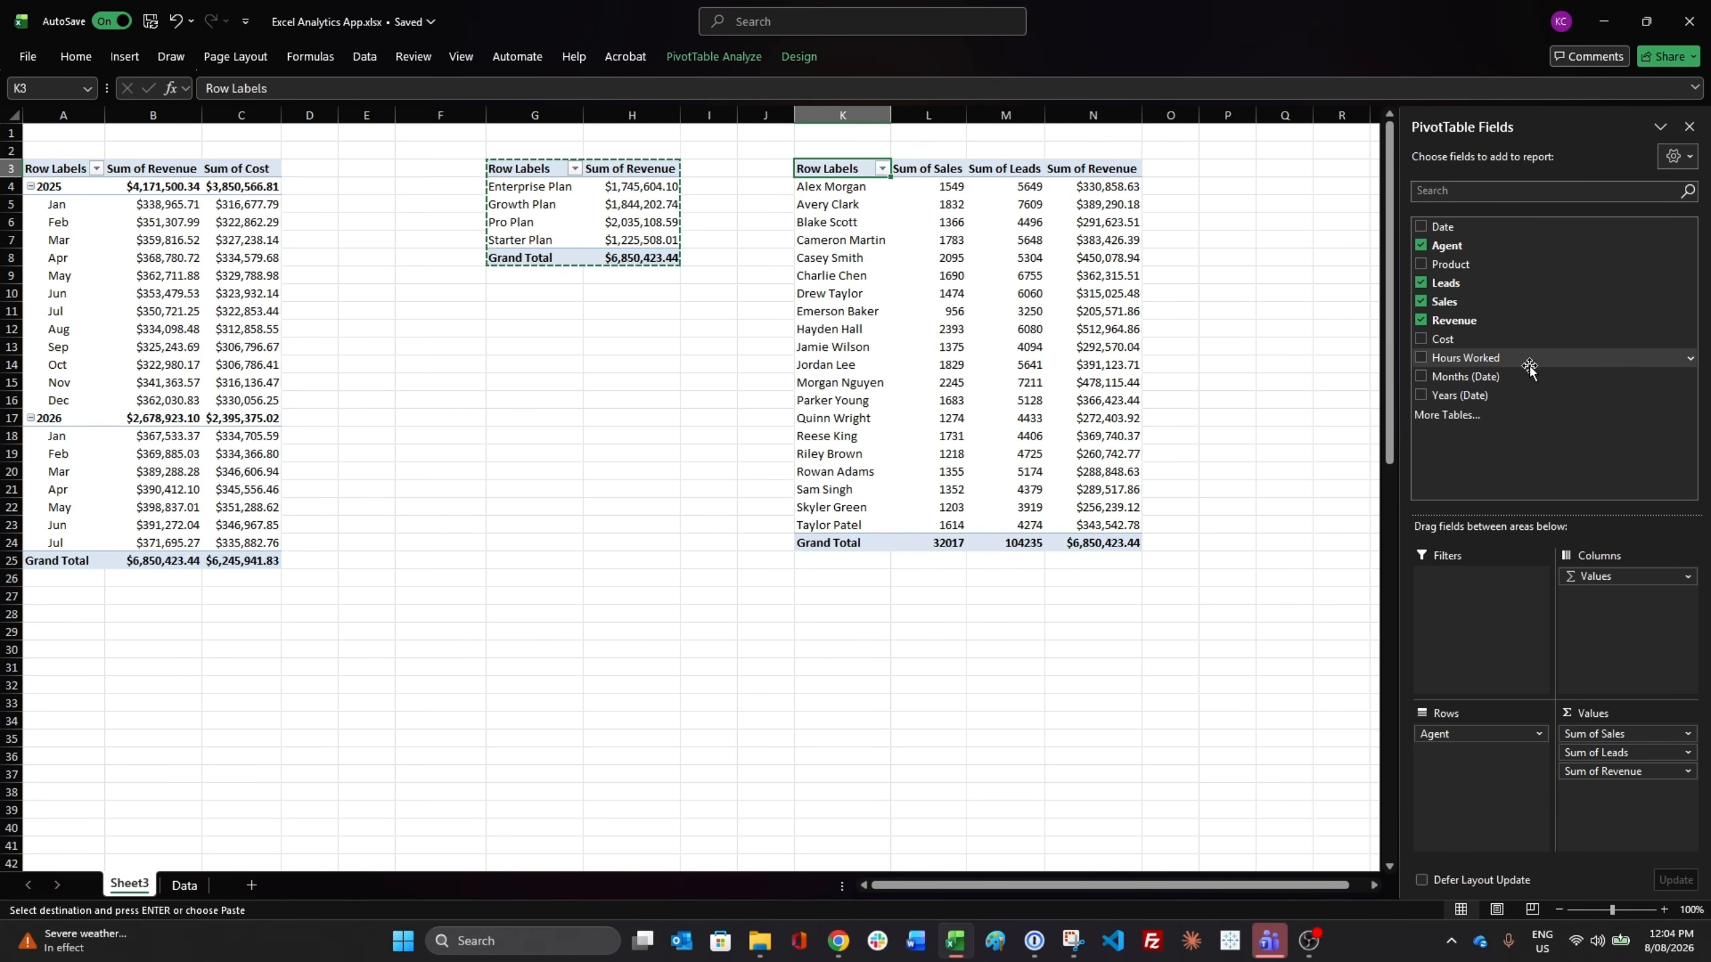
left_click_drag(1529, 368, 1607, 809)
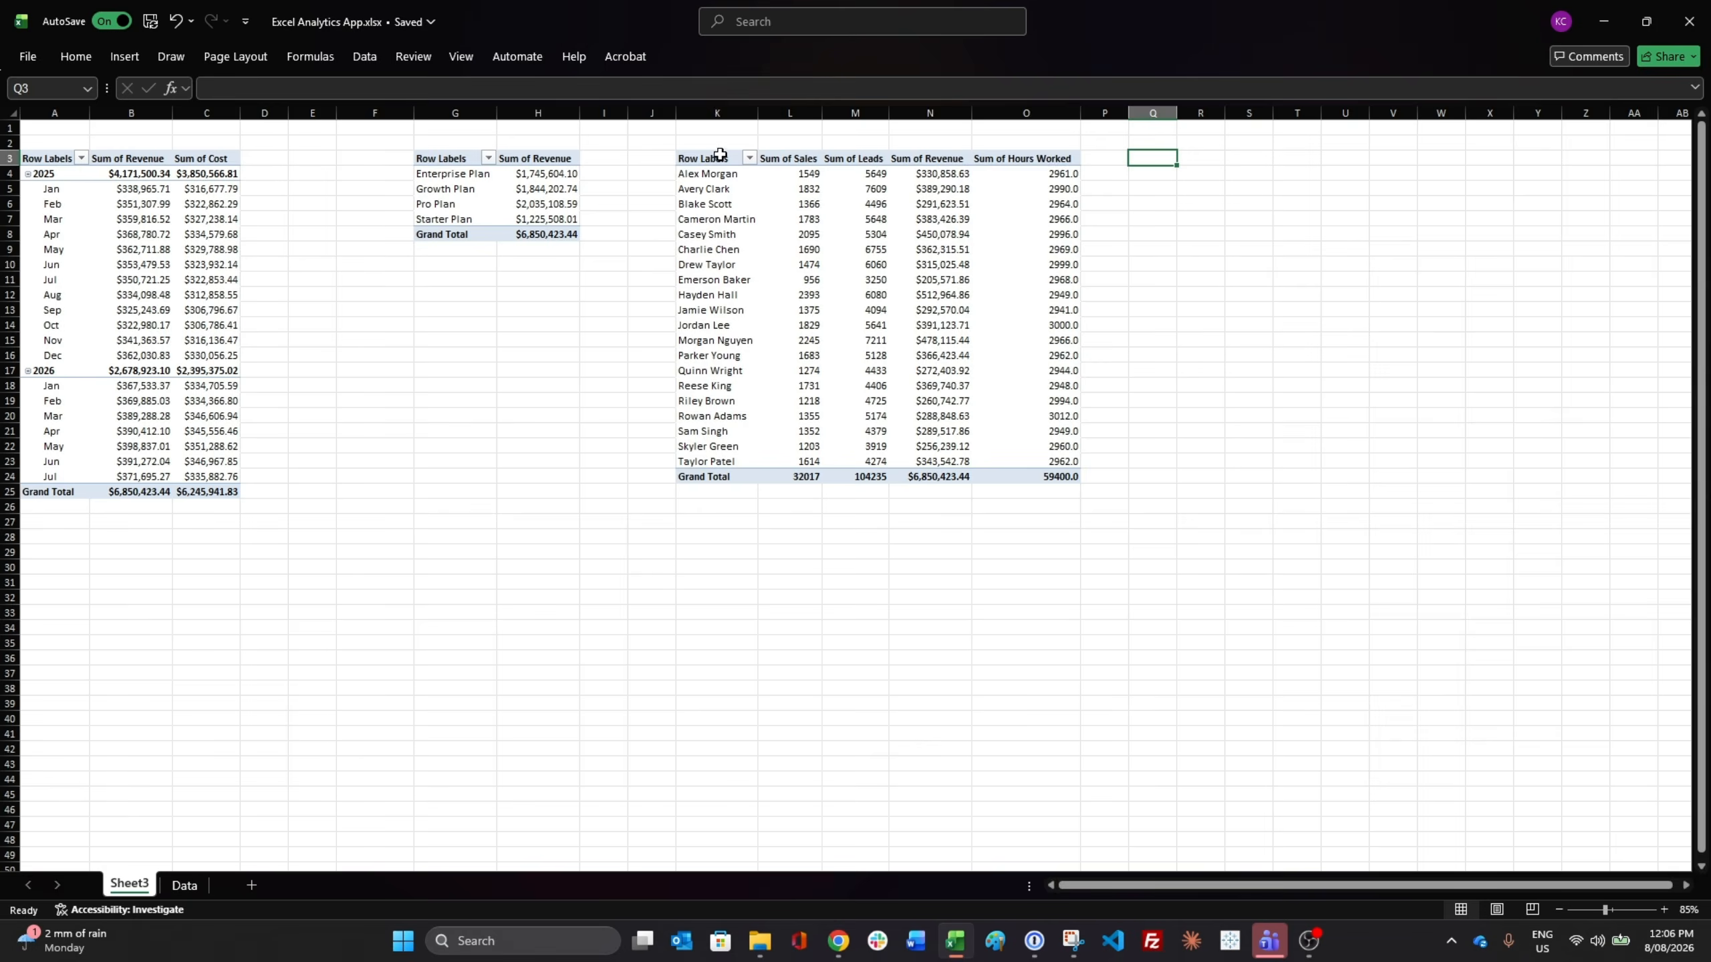
Copy the whole agent pivot table and paste the duplicate at Q3
left_click_drag(680, 159, 1075, 476)
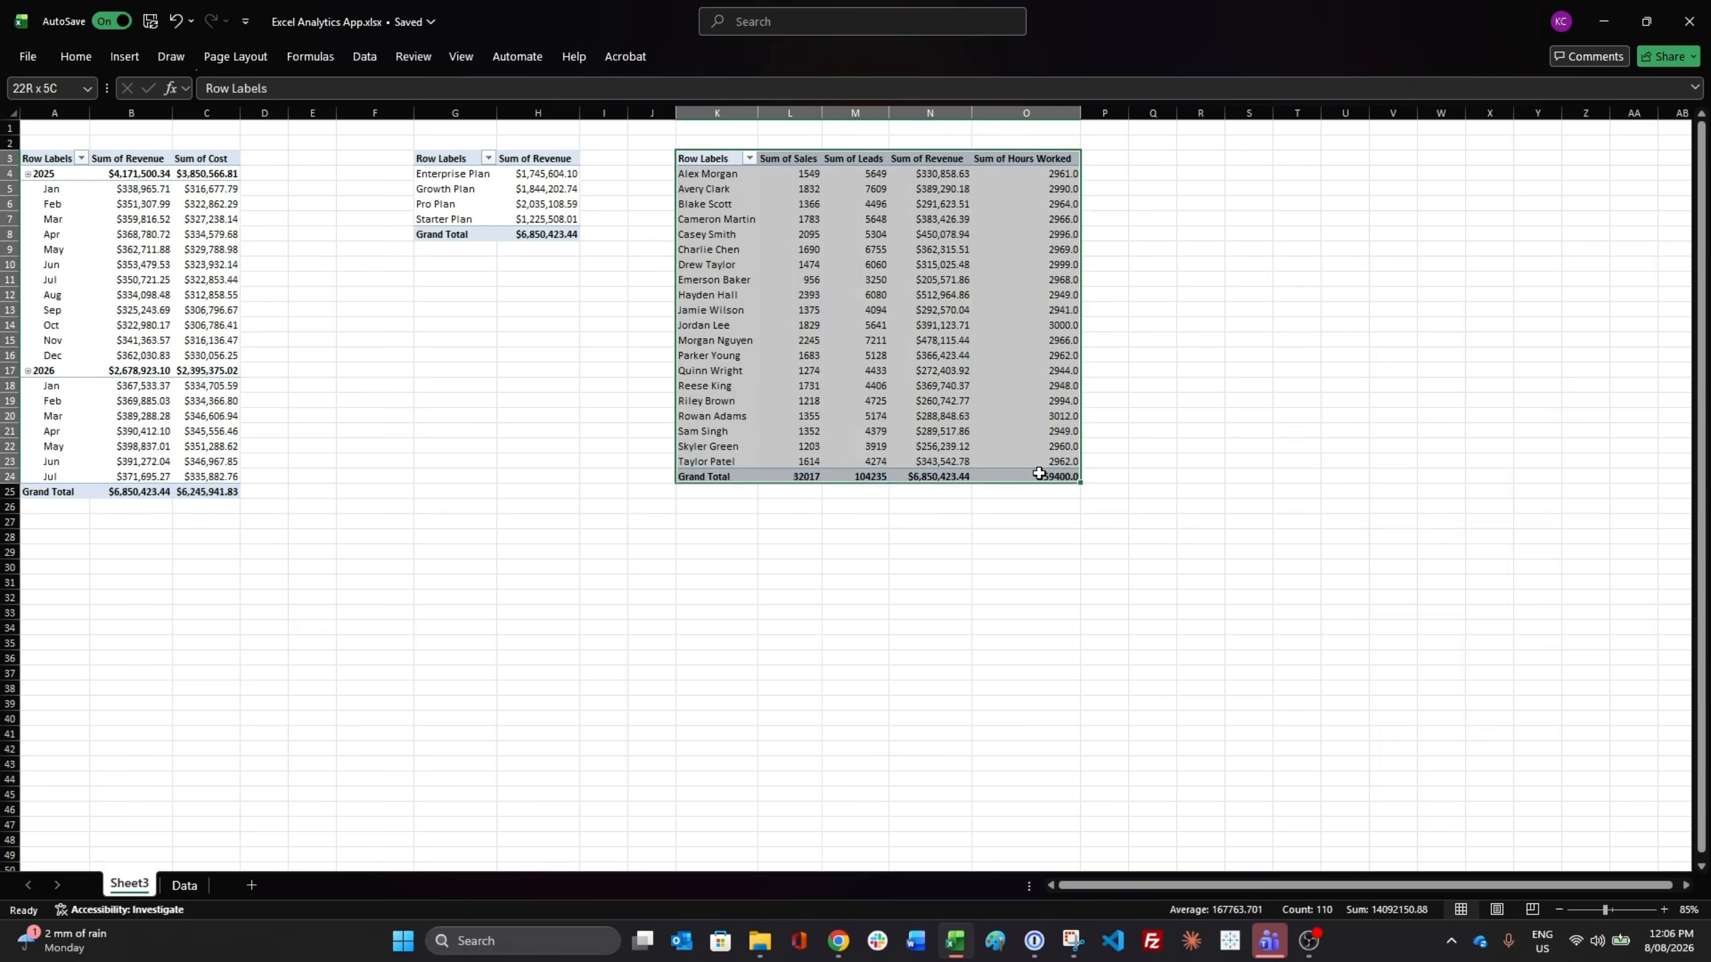
key("ctrl+c")
left_click(1164, 158)
key("ctrl+v")
Remove Agent from the rows of the pivot table at Q3 and add Cost to its values
left_click_drag(1448, 735, 1356, 748)
left_click_drag(1449, 345, 1623, 780)
left_click(1296, 655)
left_click_drag(1165, 174, 1492, 173)
left_click(1318, 356)
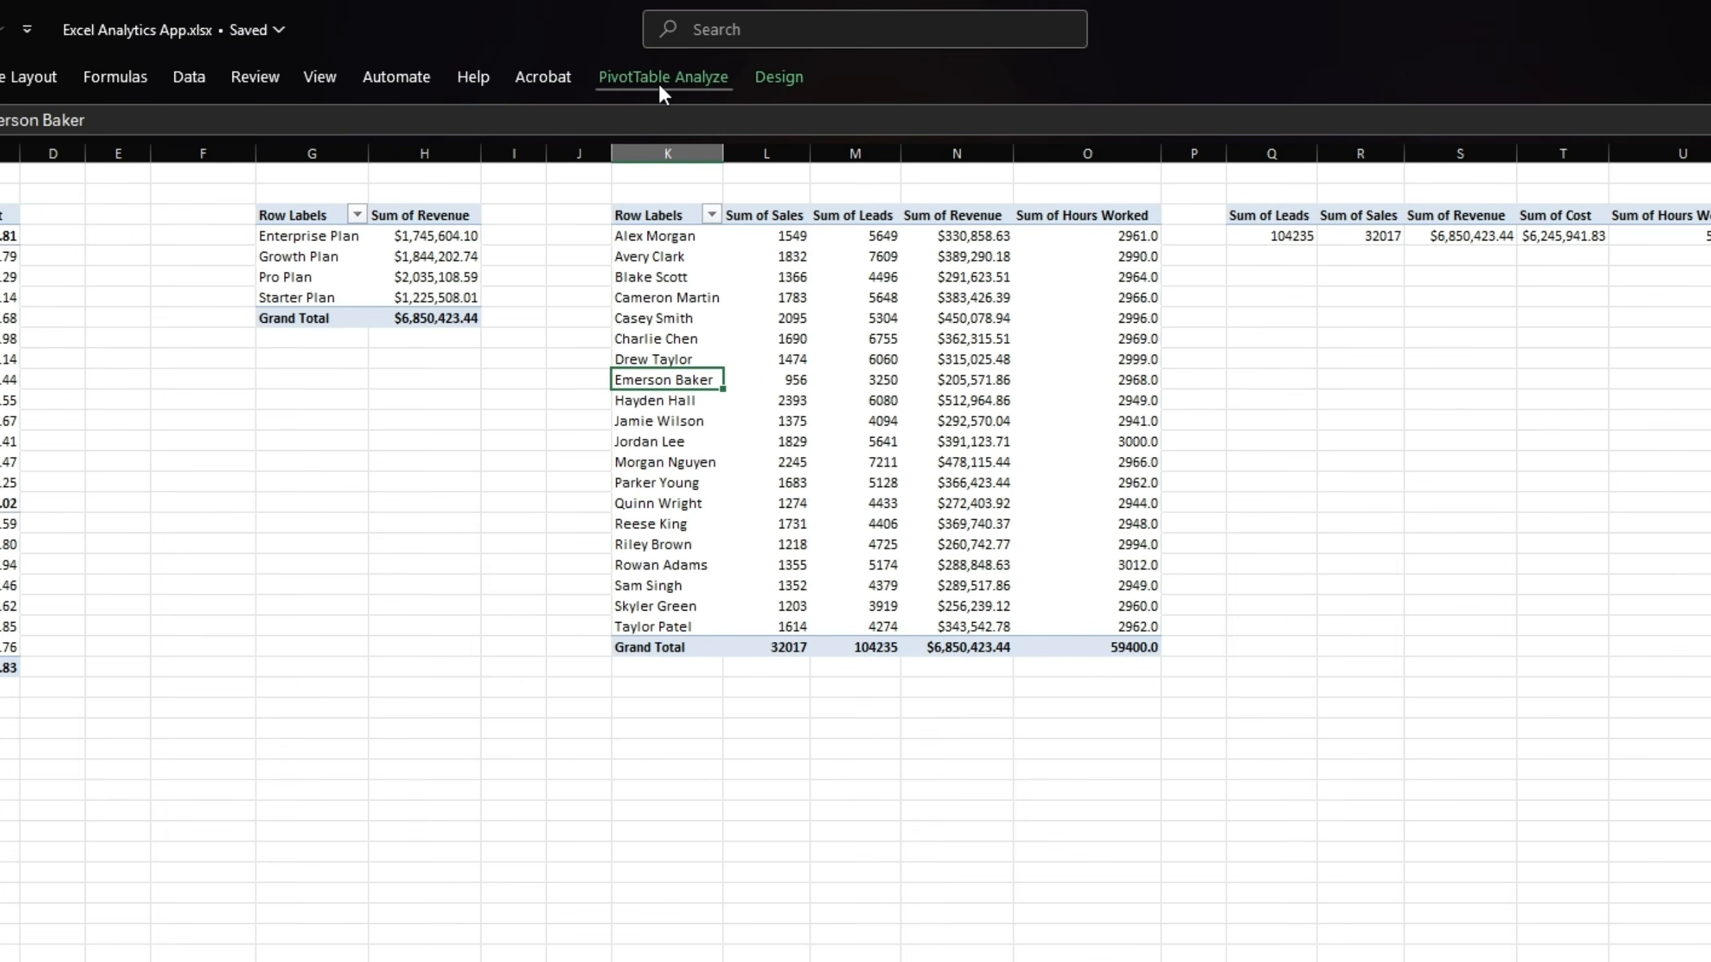
Insert Date, Agent and Product slicers for the agent pivot table and line them up side by side below it
left_click(709, 59)
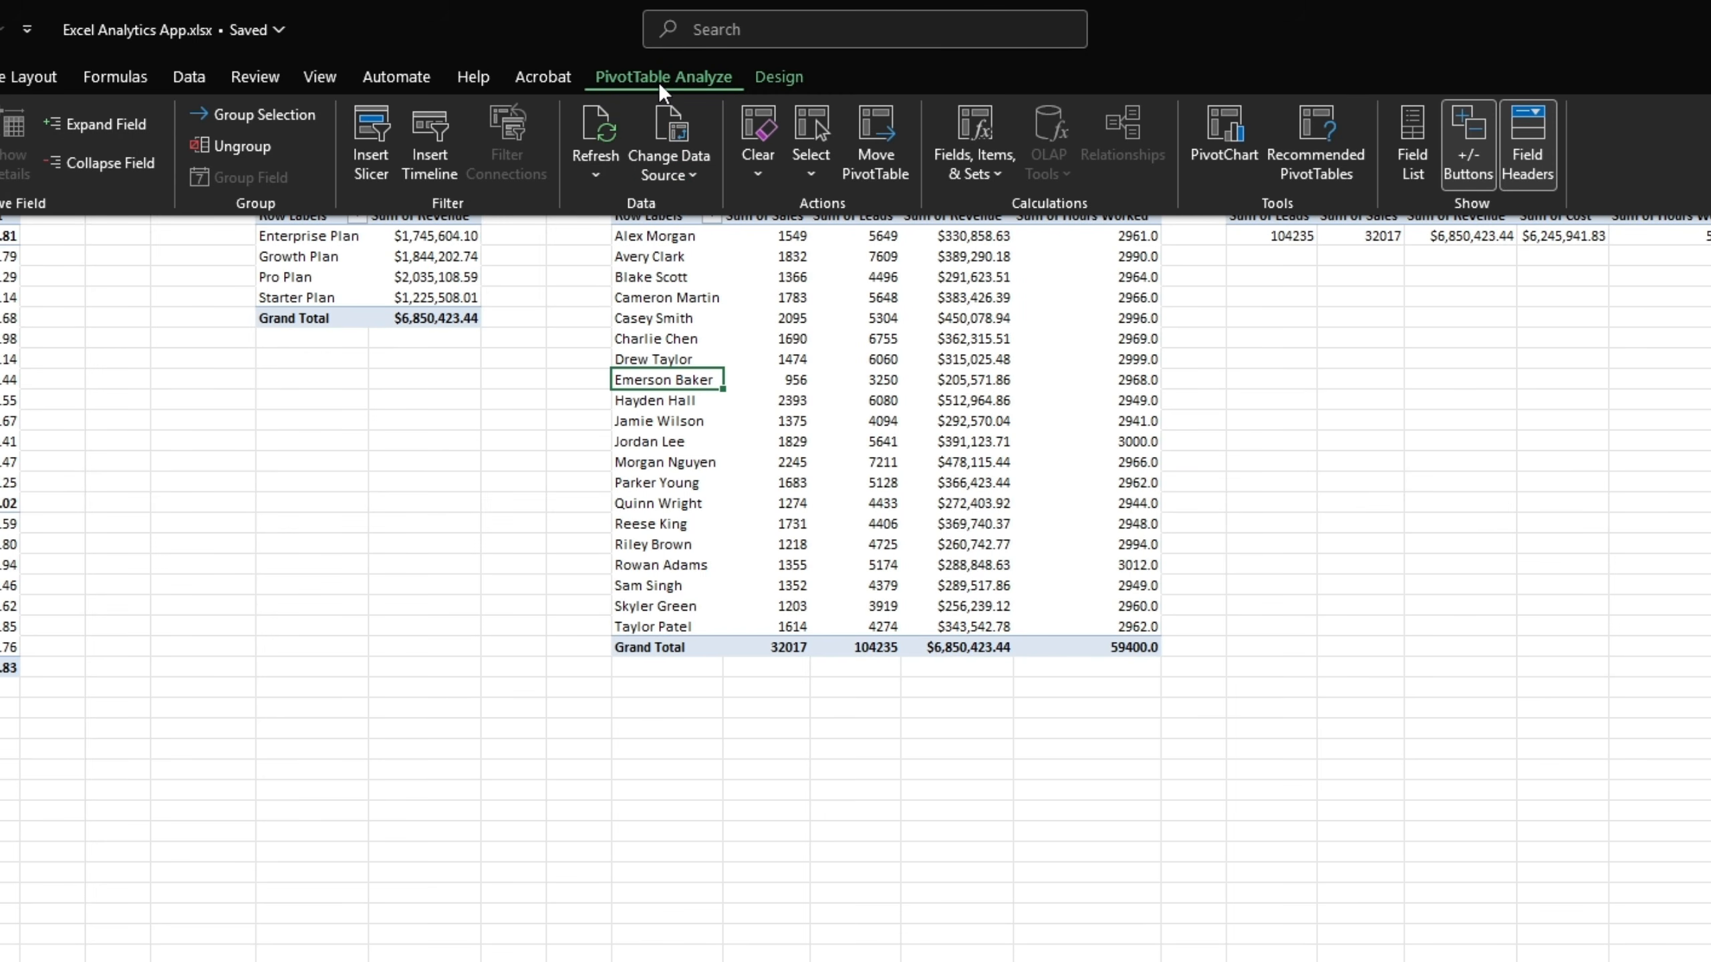
left_click(370, 143)
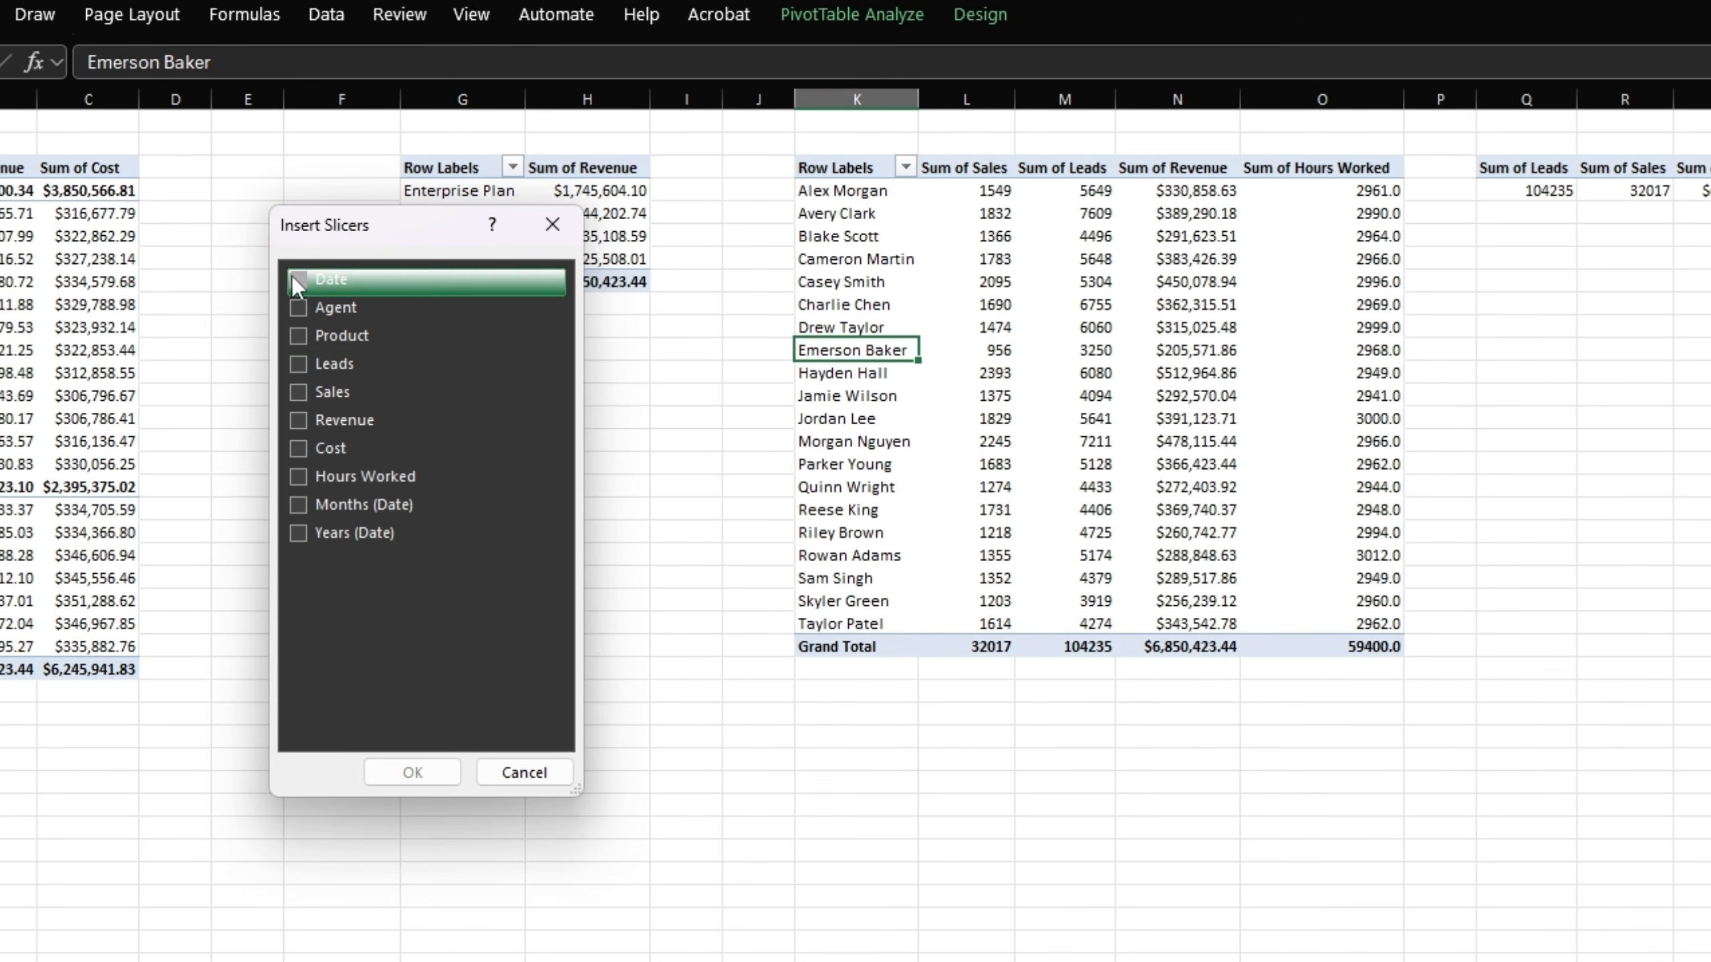
left_click(199, 301)
left_click(209, 330)
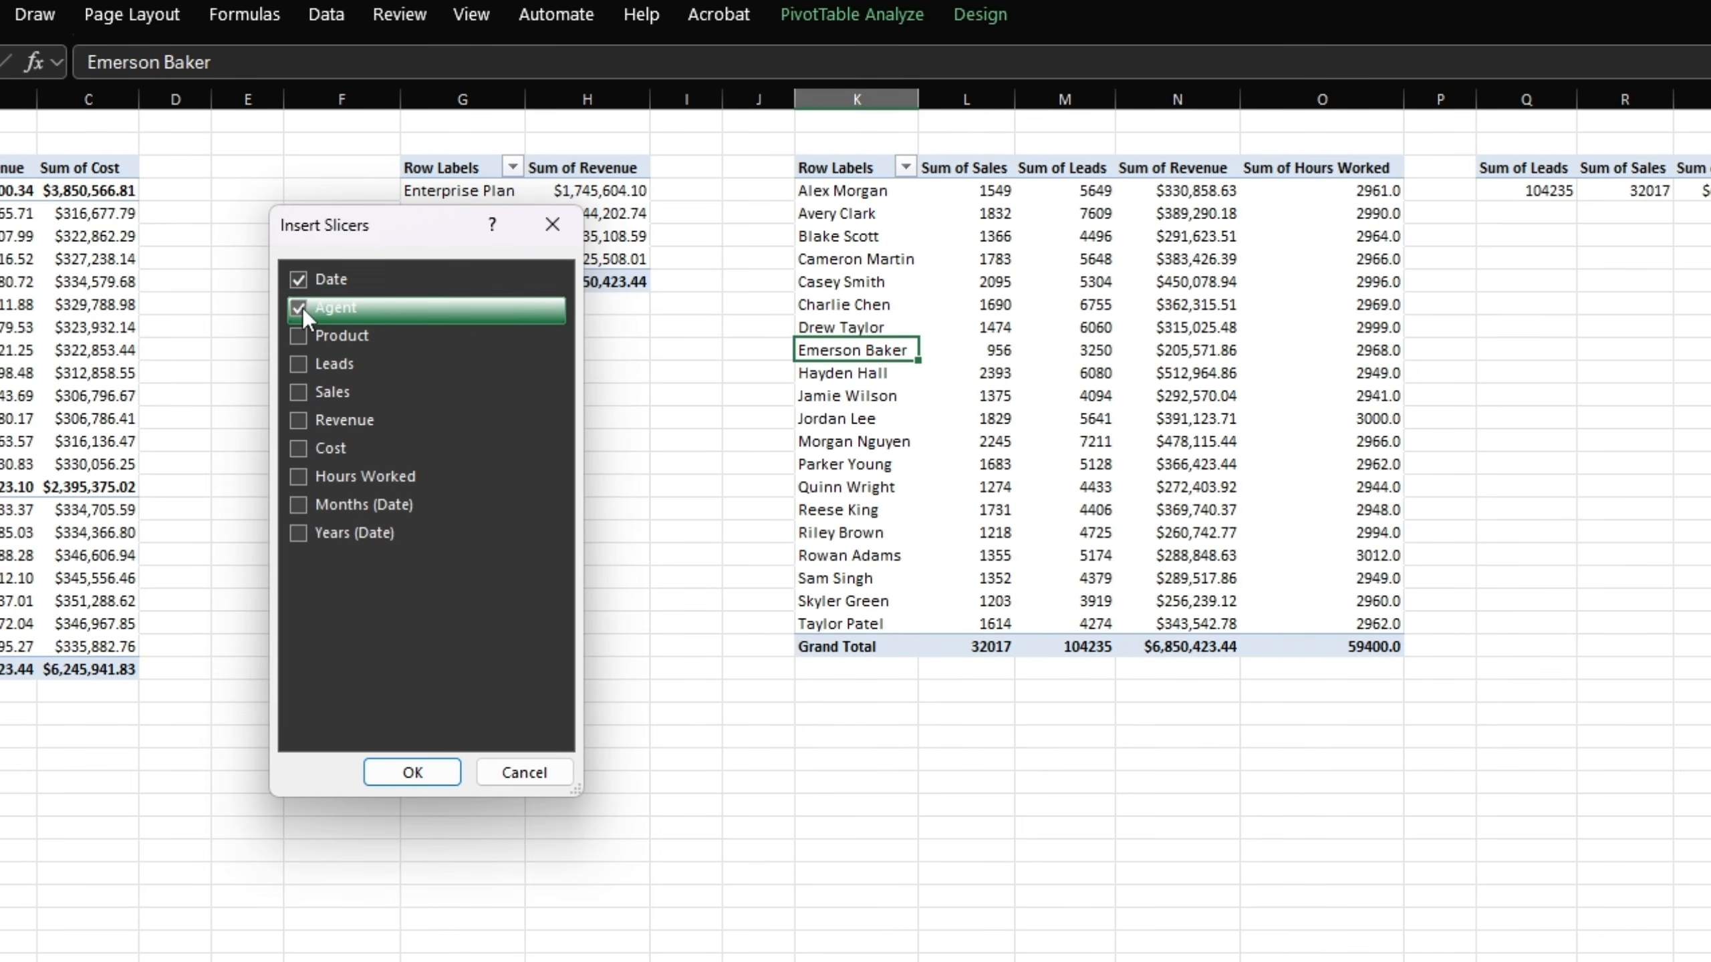
left_click(298, 335)
left_click(418, 775)
left_click_drag(798, 368, 717, 530)
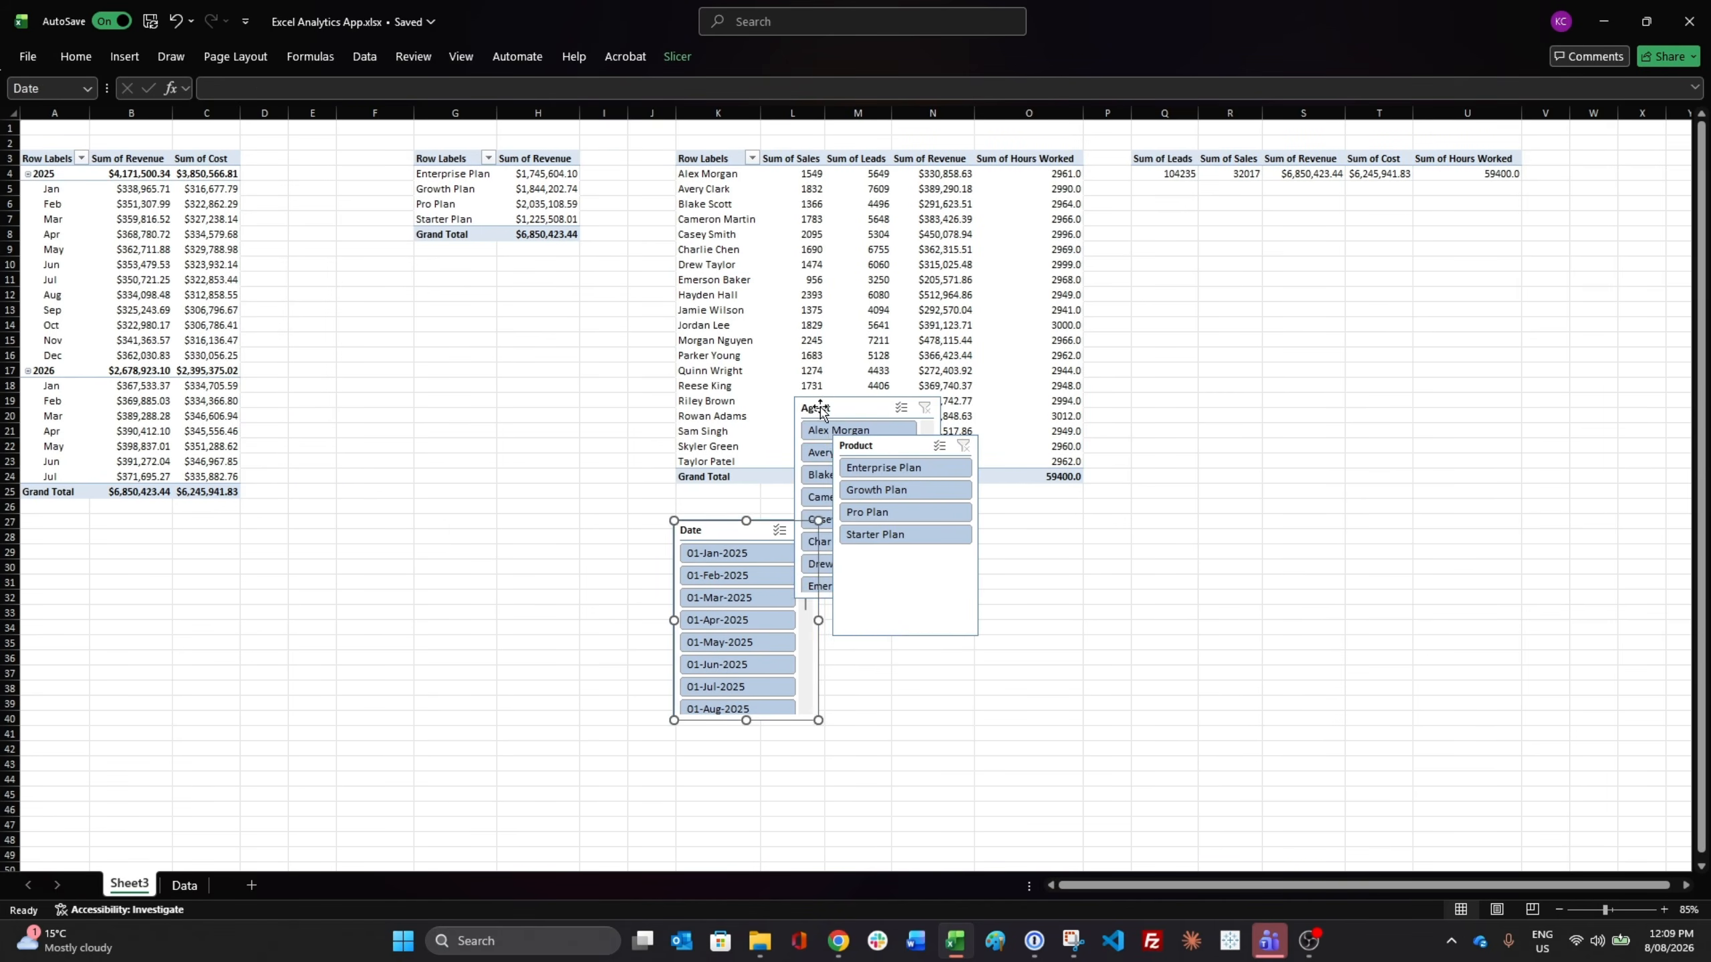
left_click_drag(820, 409, 848, 627)
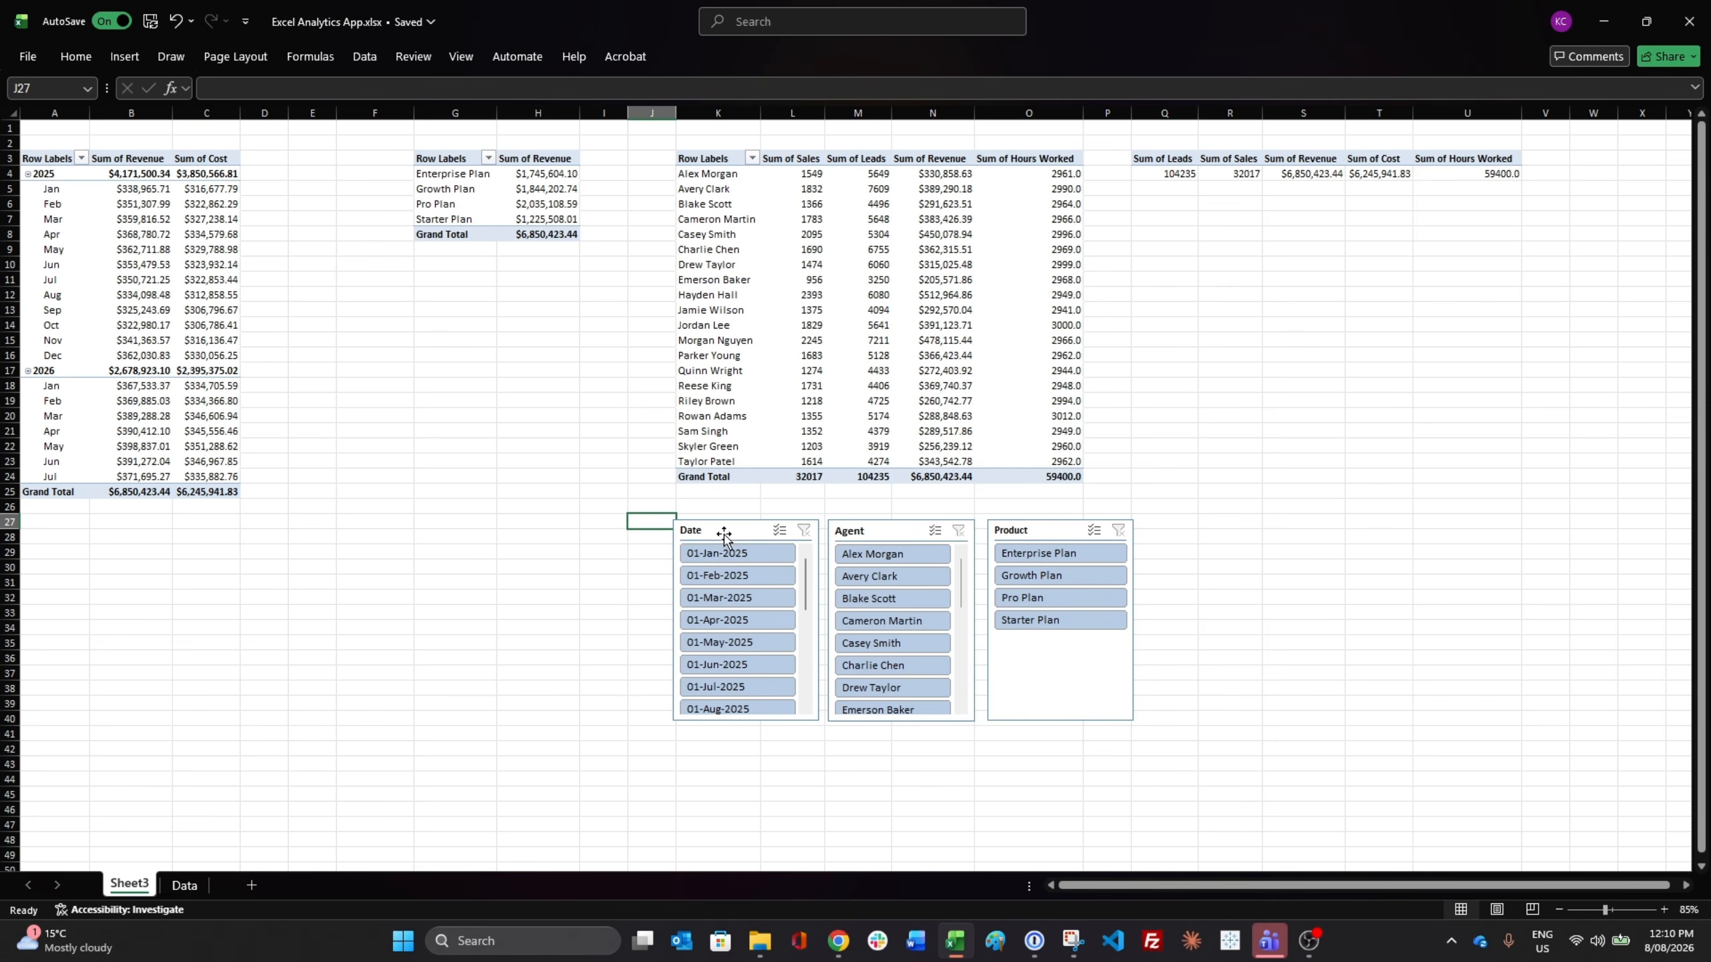
Connect the Date slicer to PivotTable2, PivotTable5 and PivotTable7 as well as PivotTable6
right_click(724, 533)
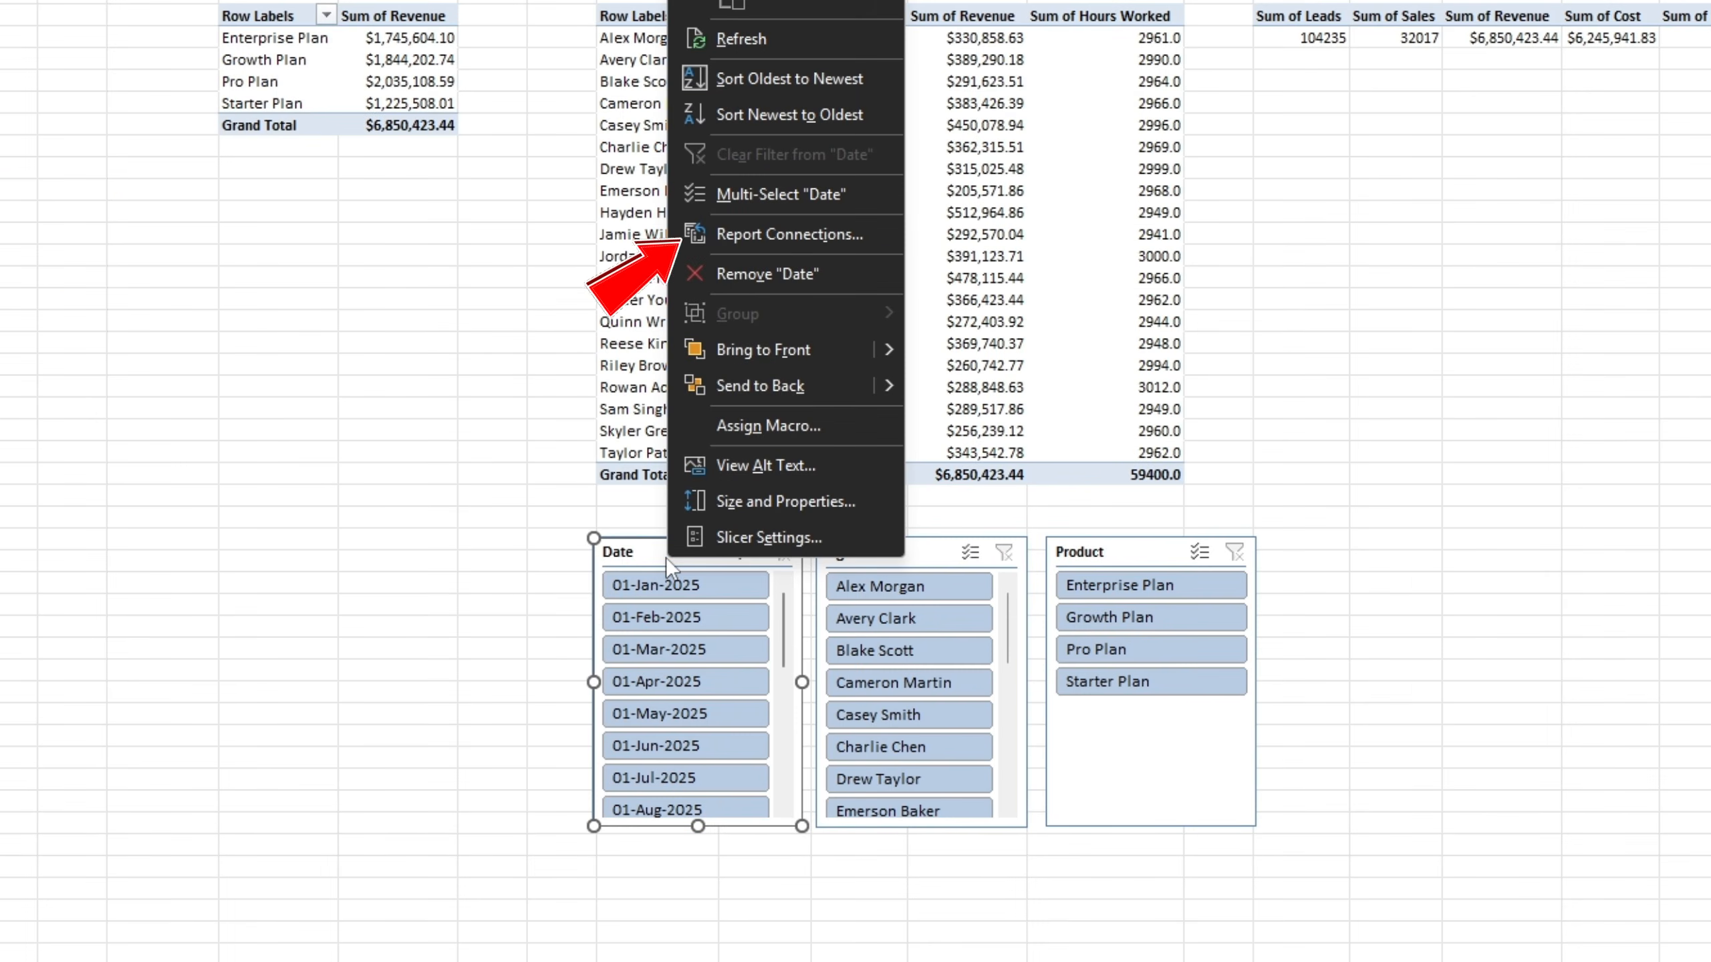
left_click(727, 242)
left_click(525, 267)
left_click(526, 296)
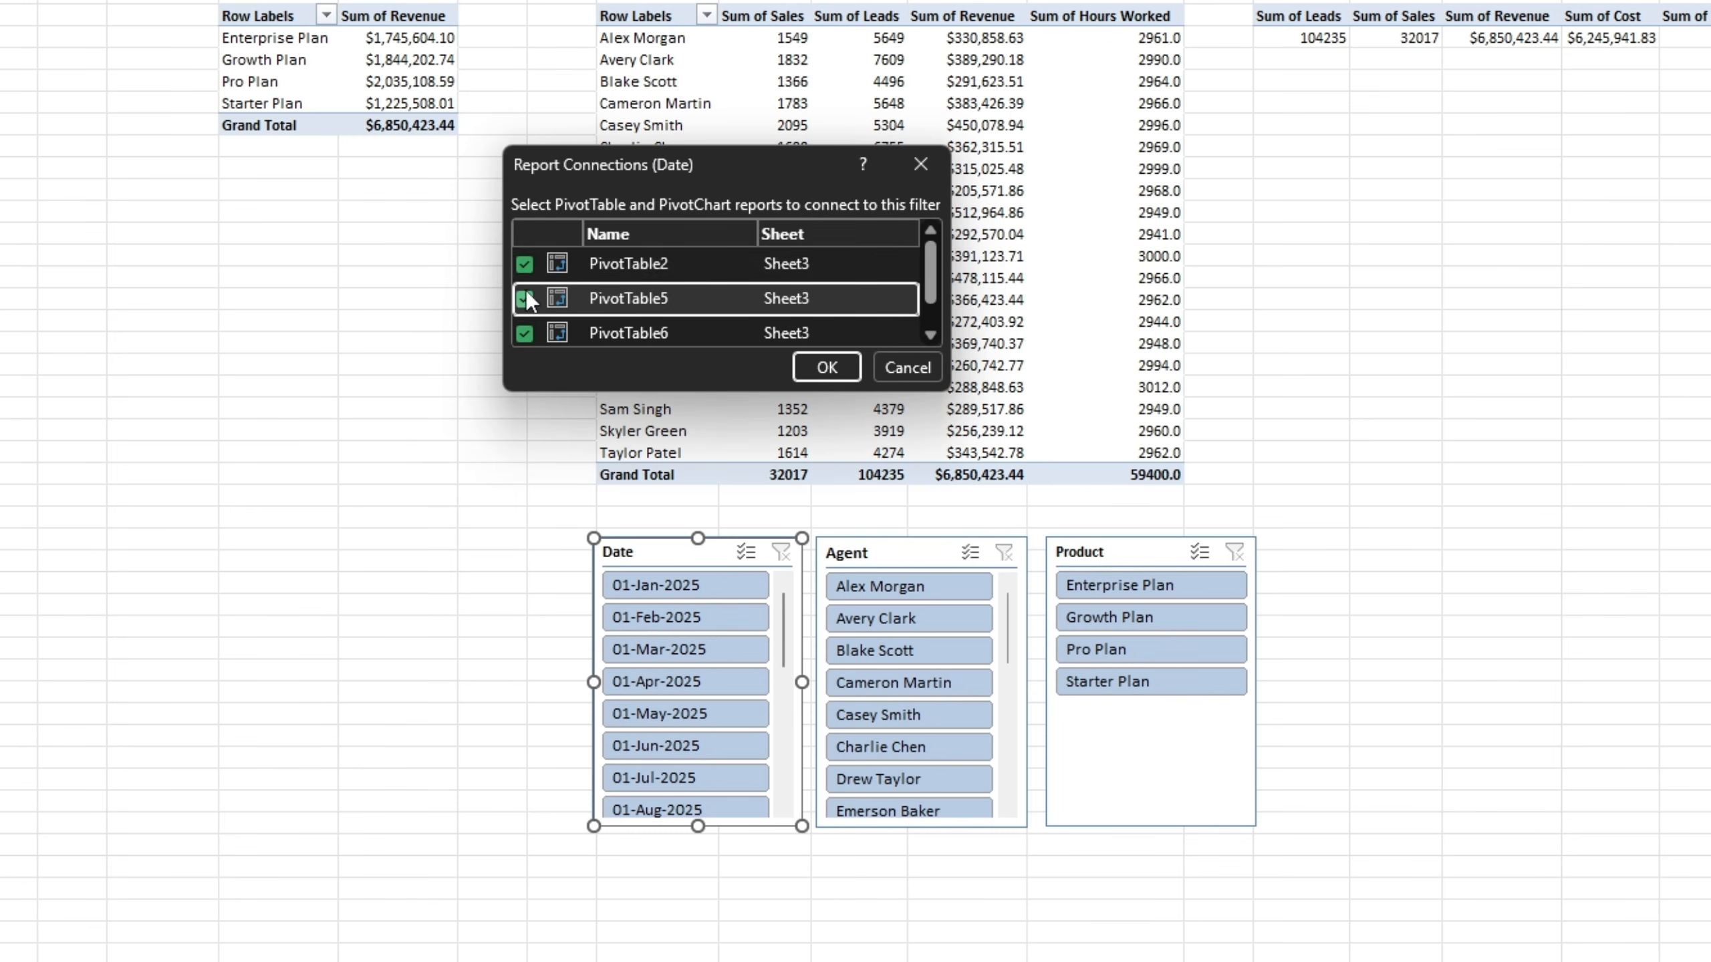
scroll(637, 309, "down", 2)
left_click(520, 329)
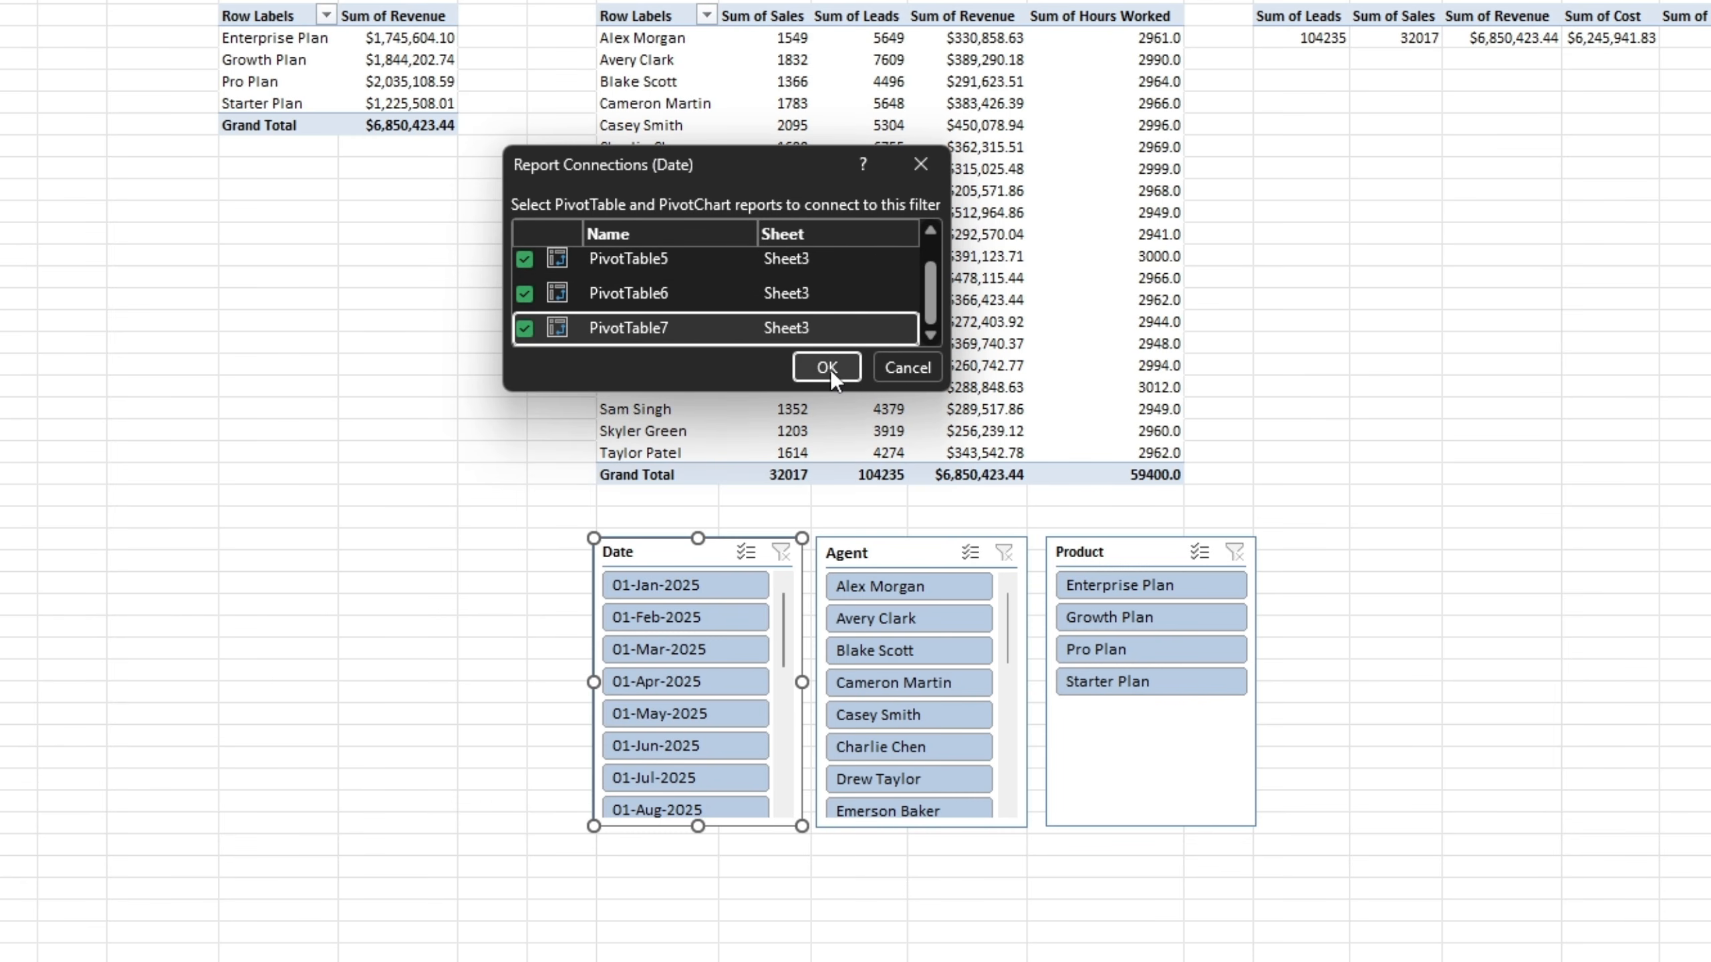
left_click(826, 367)
Connect the Agent slicer to PivotTable2, PivotTable5 and PivotTable7 as well as PivotTable6
right_click(835, 554)
left_click(953, 244)
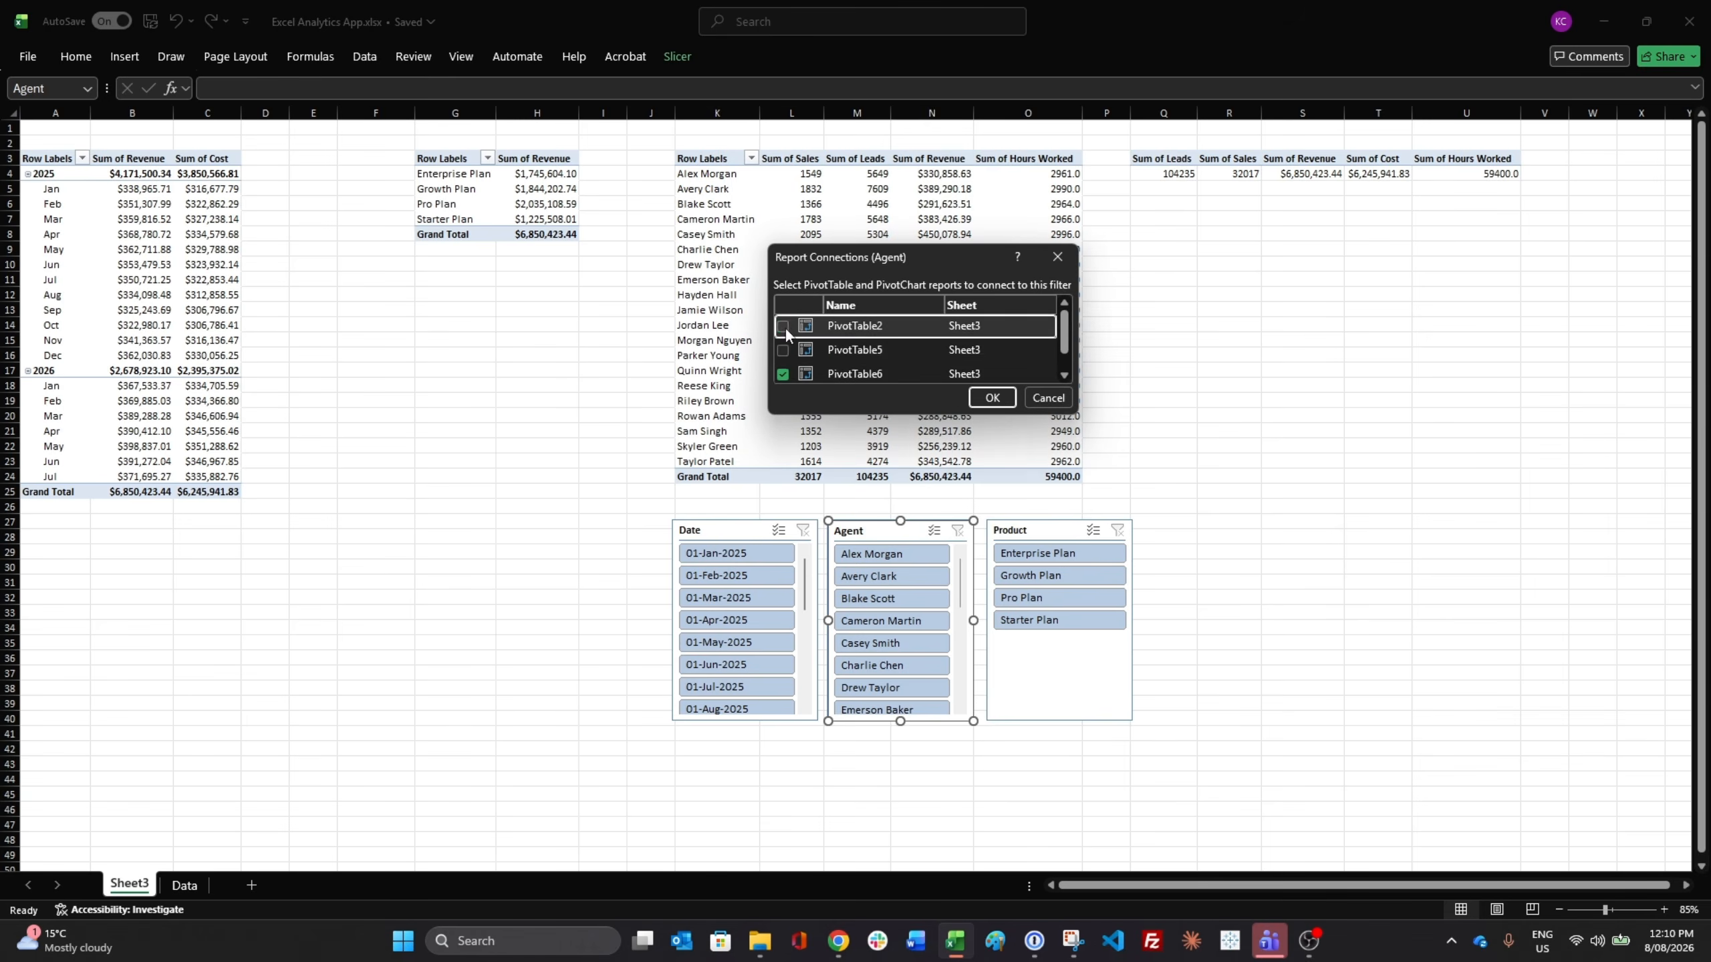
left_click(784, 328)
left_click(784, 351)
scroll(784, 365, "down", 2)
left_click(783, 372)
left_click(993, 397)
Connect the Product slicer to all the pivot tables on the sheet, including PivotTable2 and PivotTable5
right_click(1041, 531)
left_click(1102, 303)
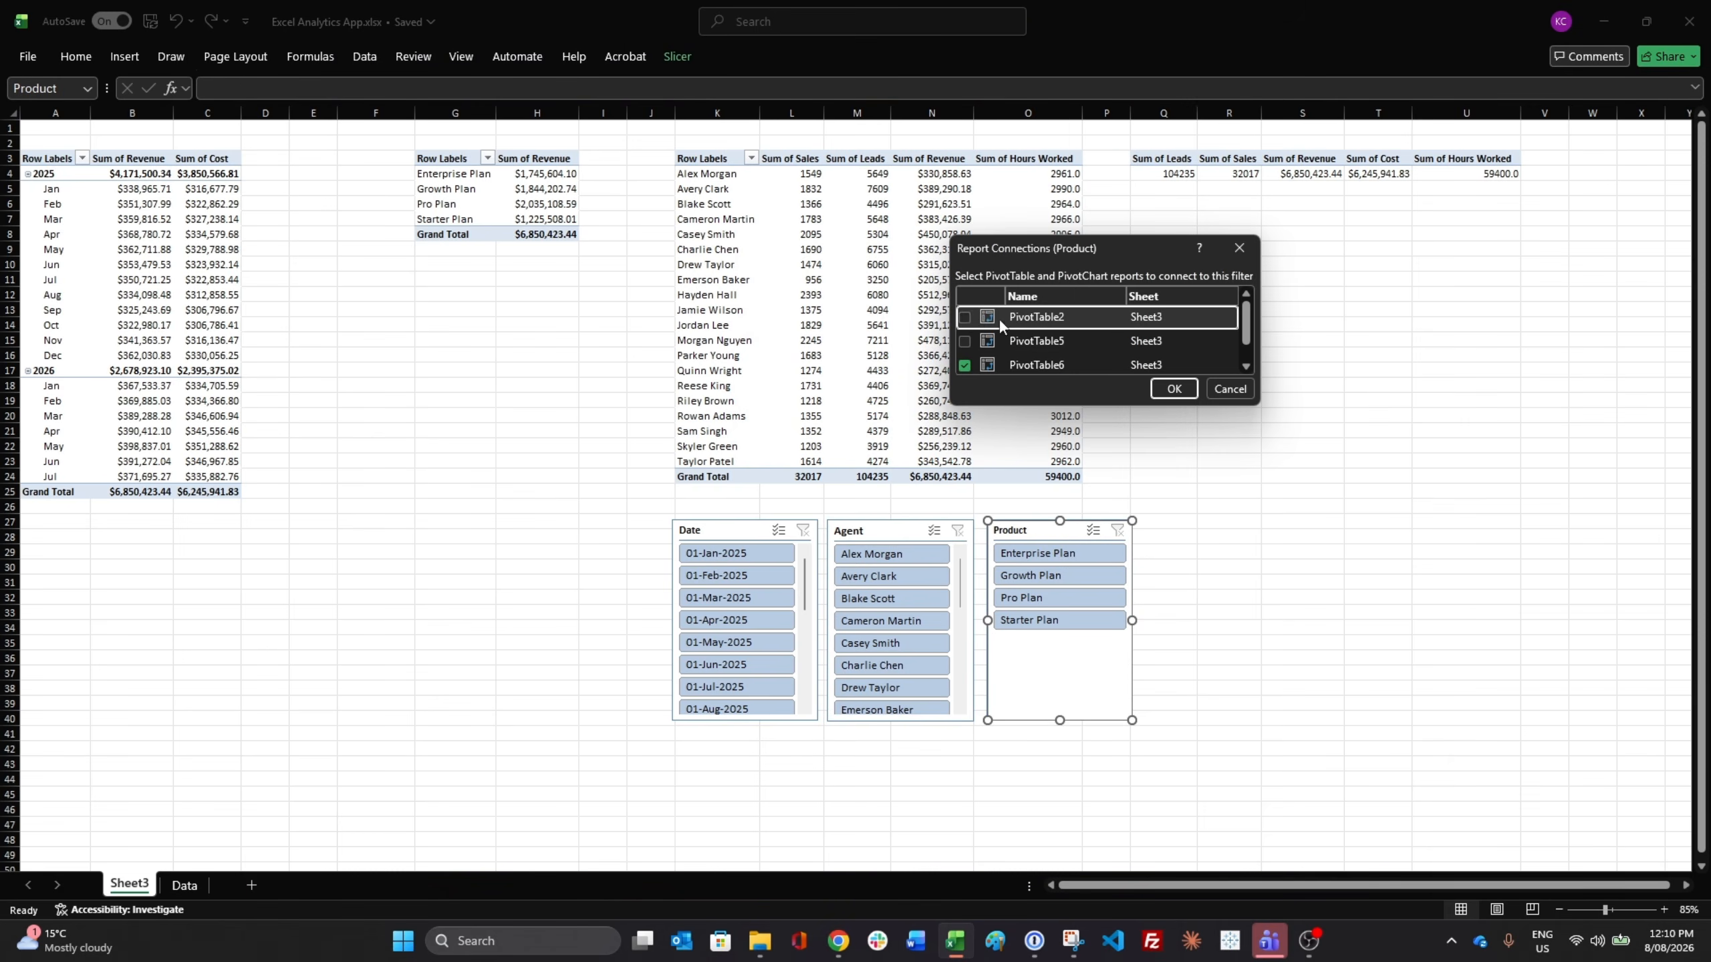
left_click(964, 317)
left_click(965, 341)
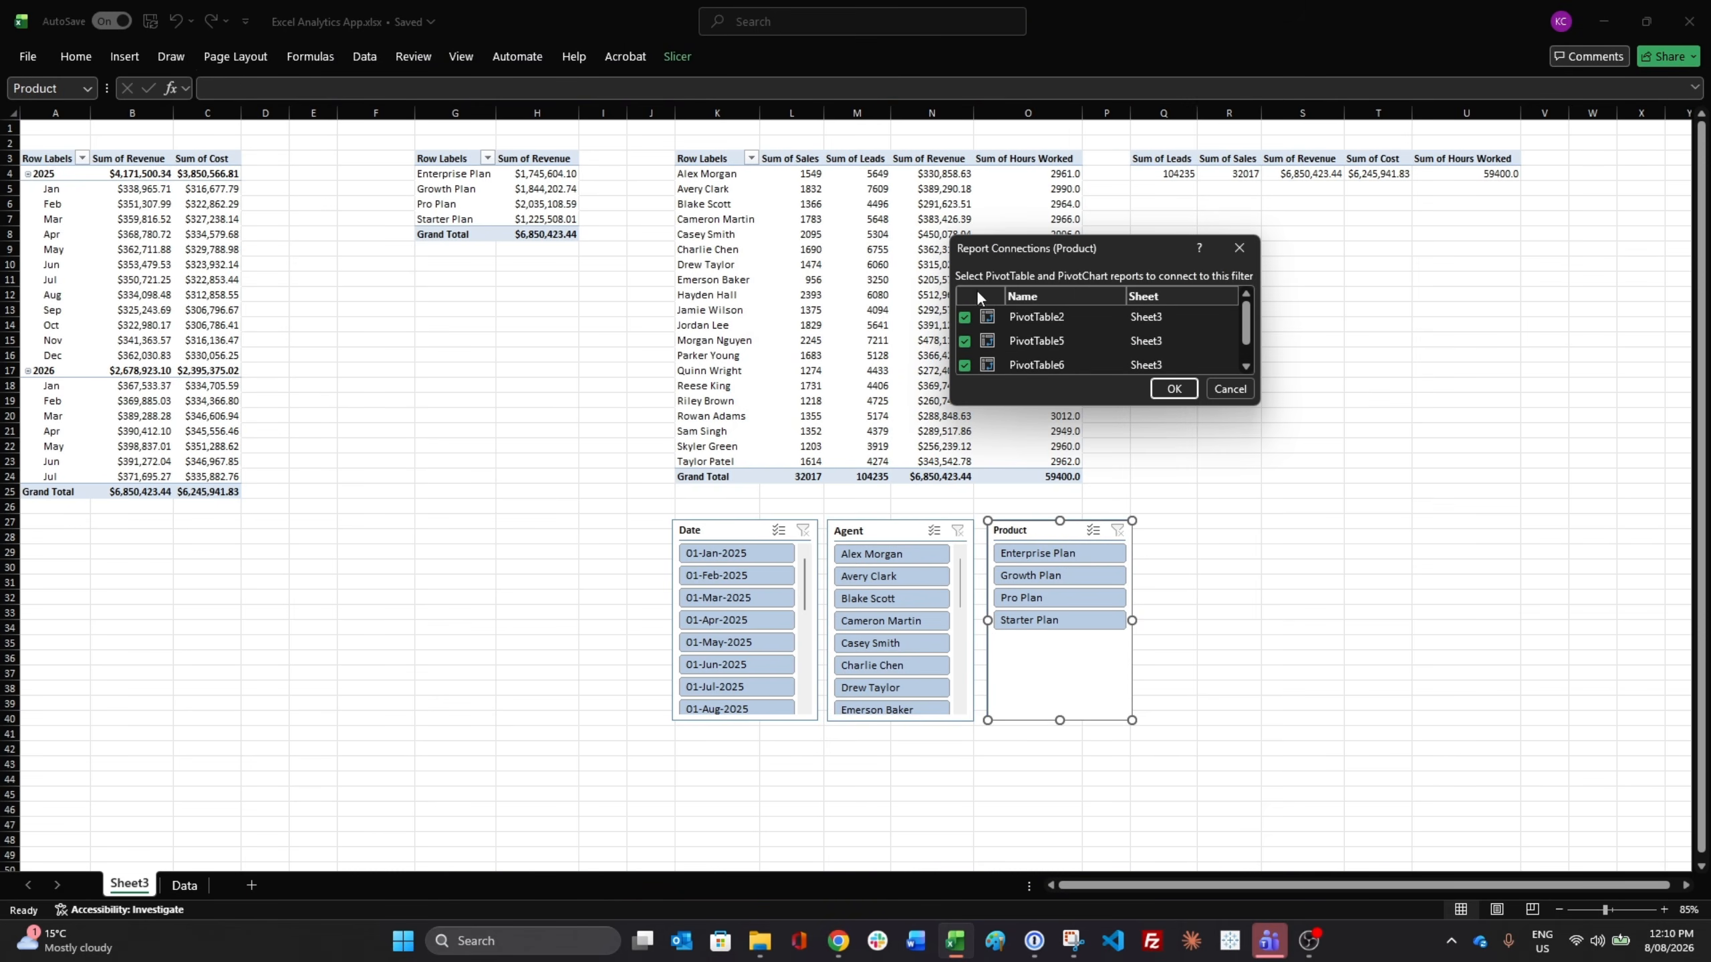
left_click(1173, 389)
left_click(1228, 687)
left_click(784, 778)
Test the slicers by filtering for 01-Jan-2025, a single agent, 01-Jun-2025, Pro Plan and Growth Plan
left_click(728, 554)
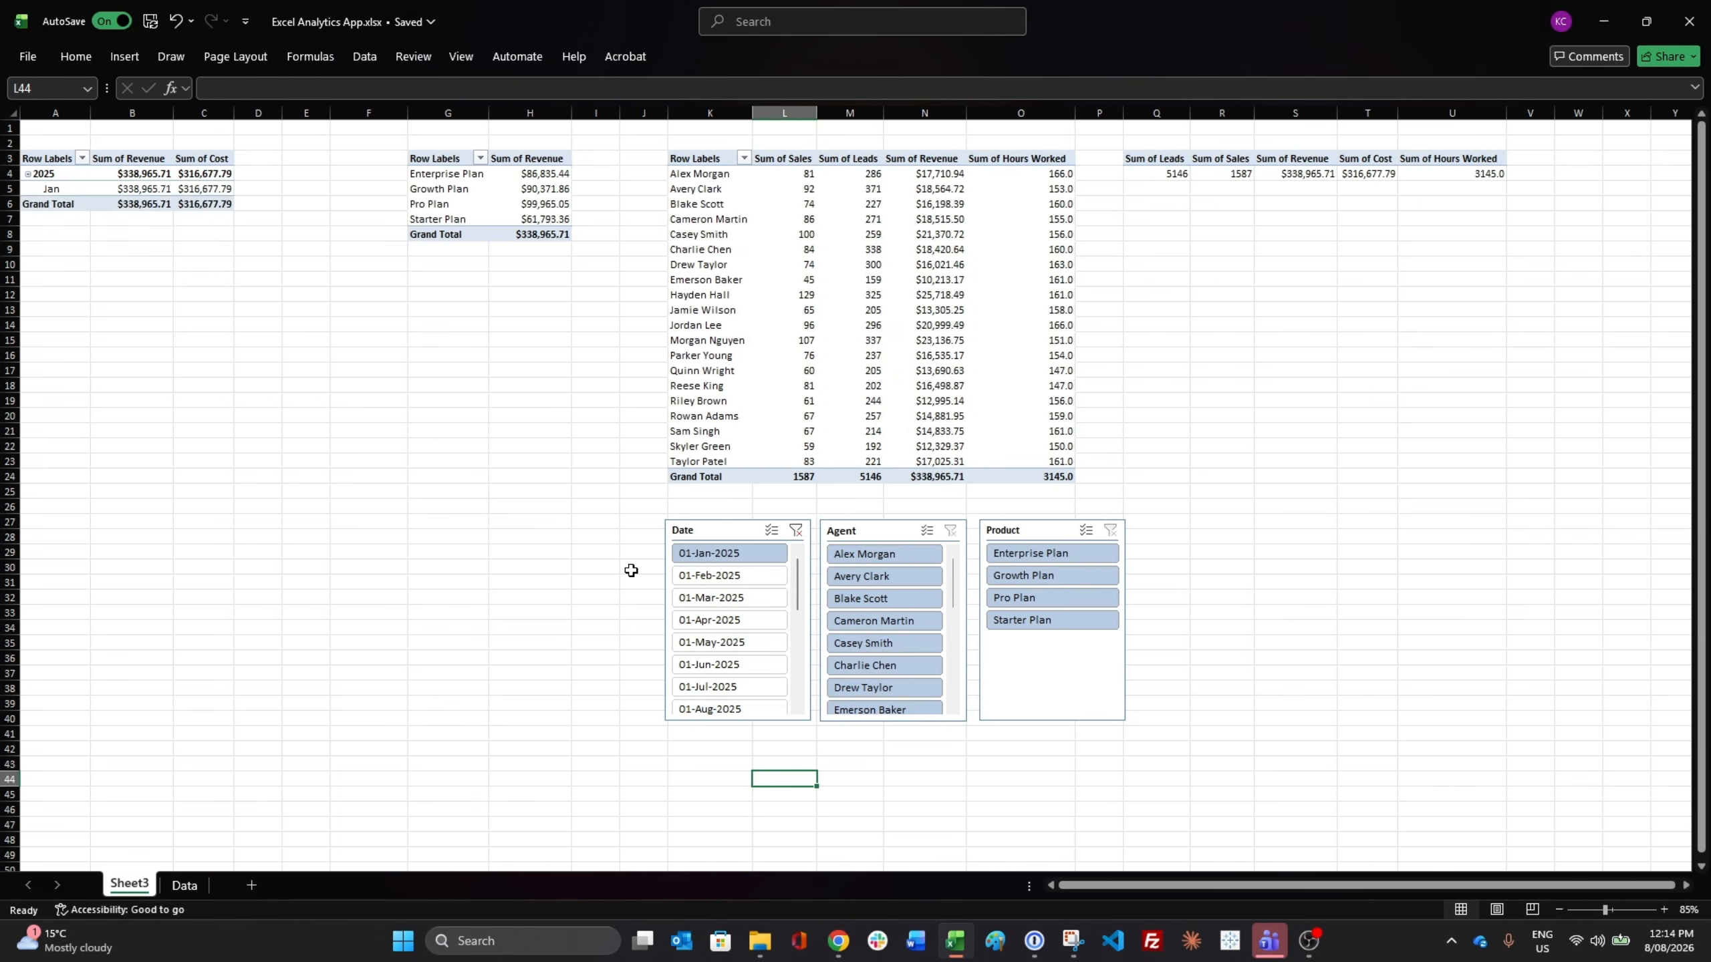
left_click(885, 621)
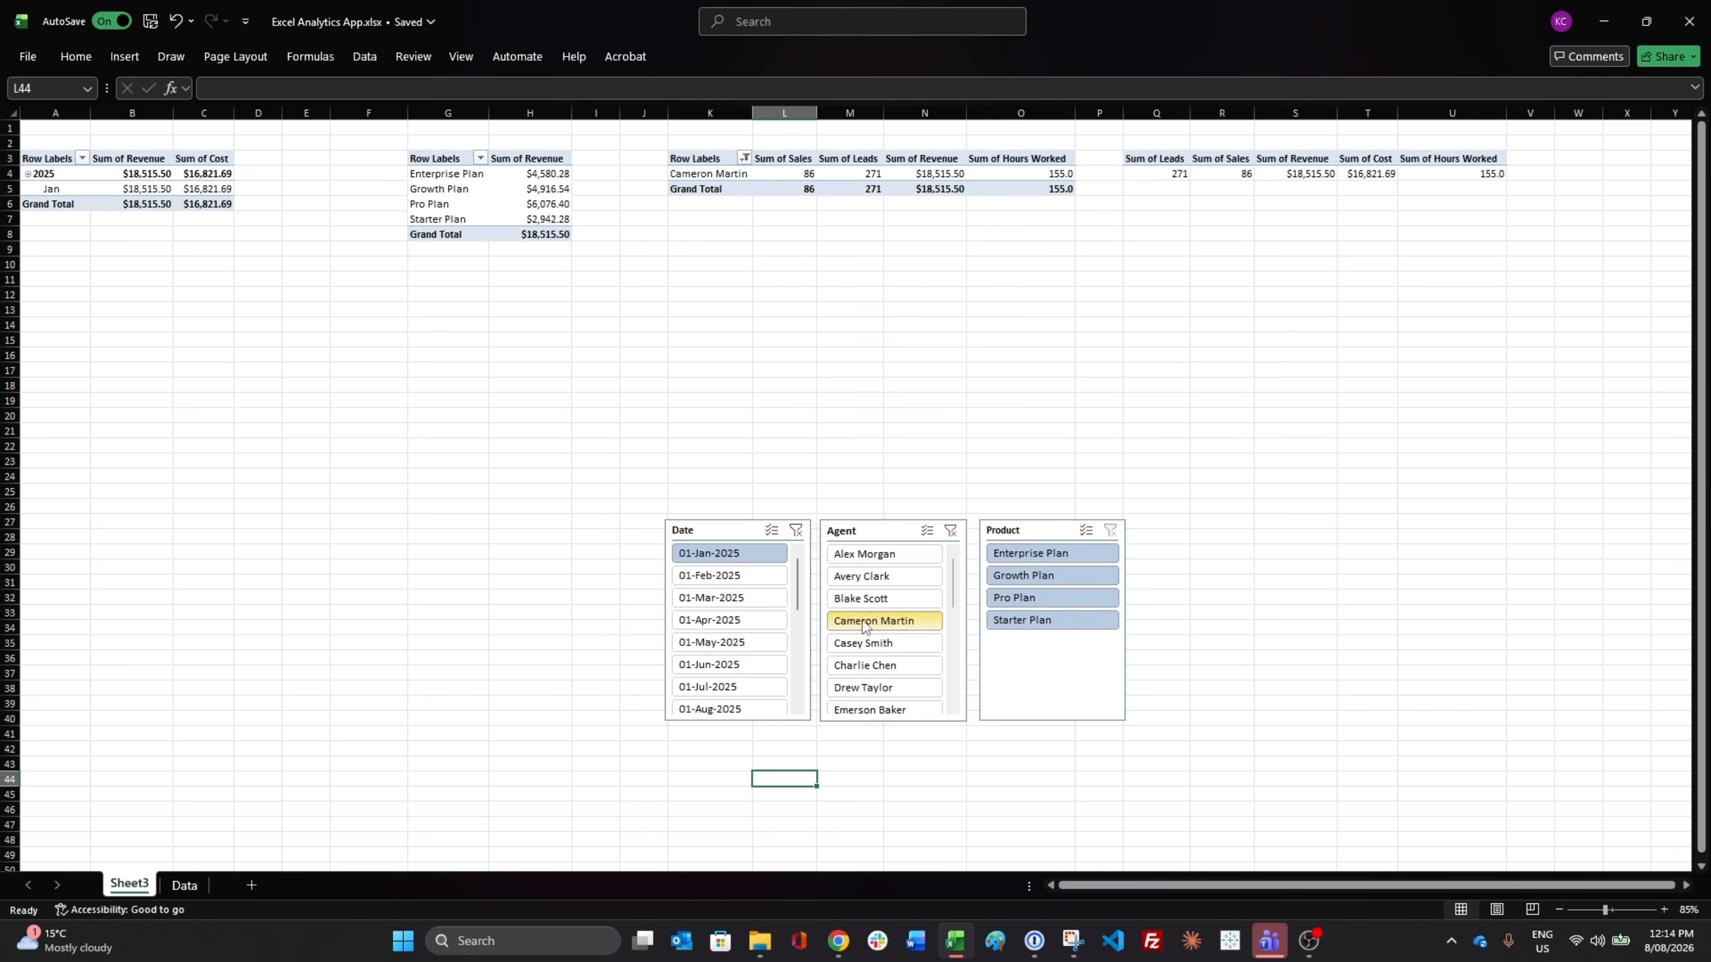
left_click(728, 665)
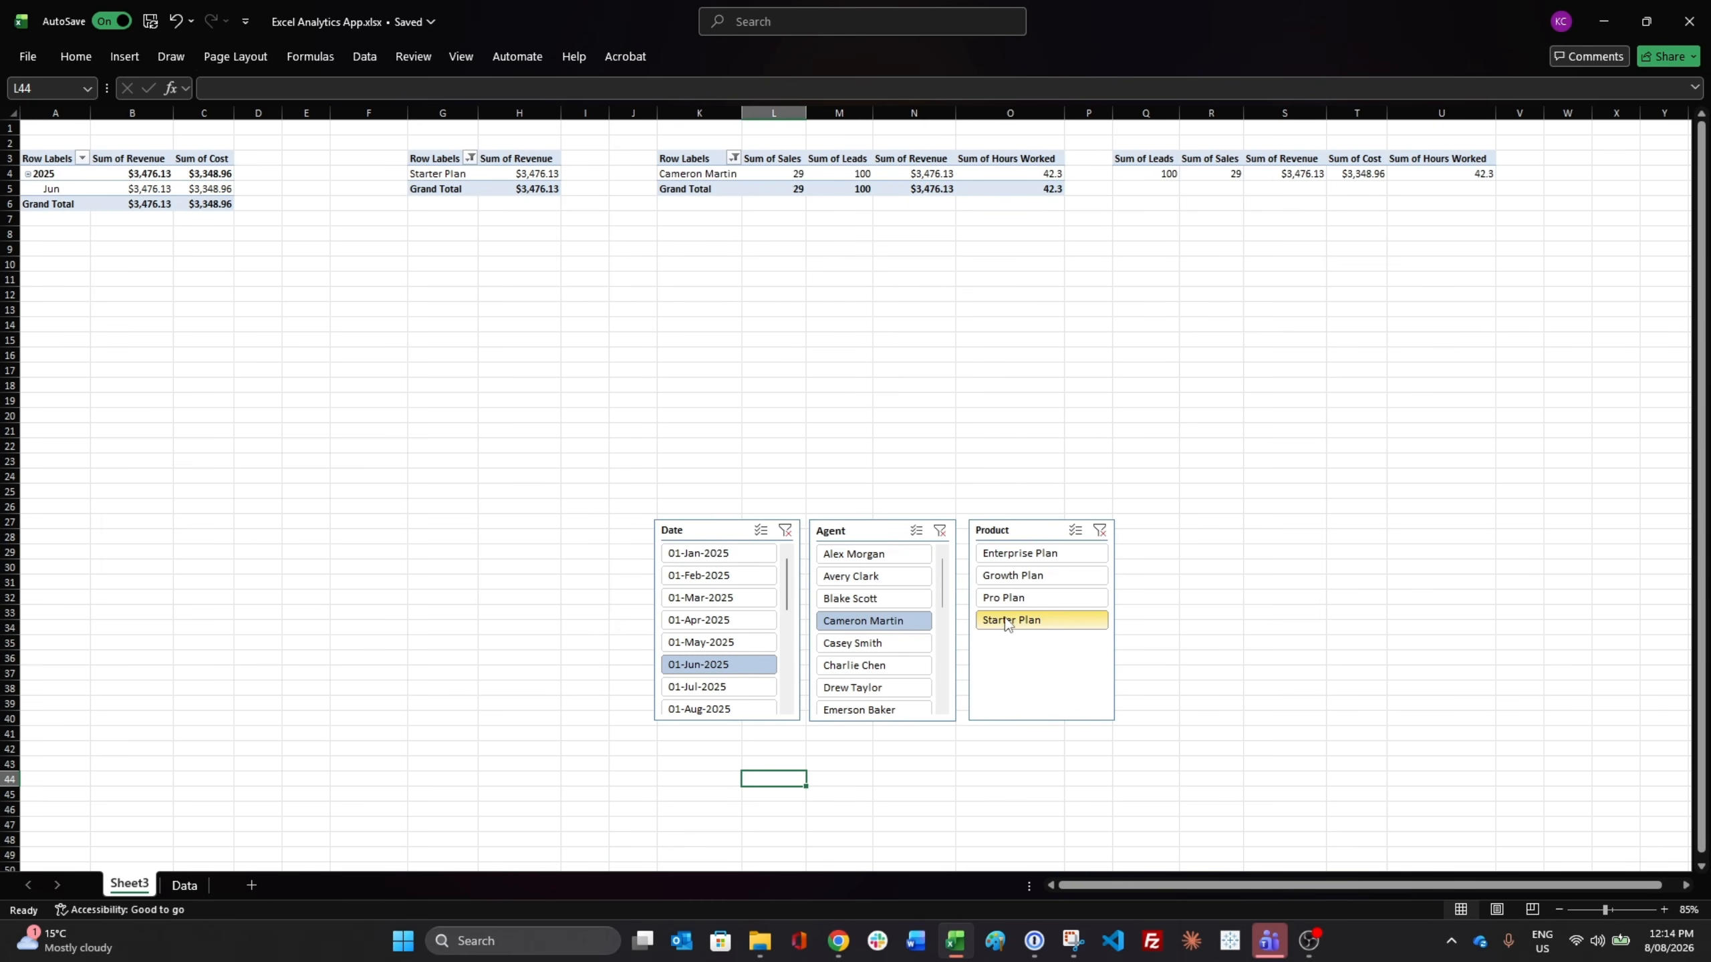
left_click(1013, 593)
left_click(1013, 578)
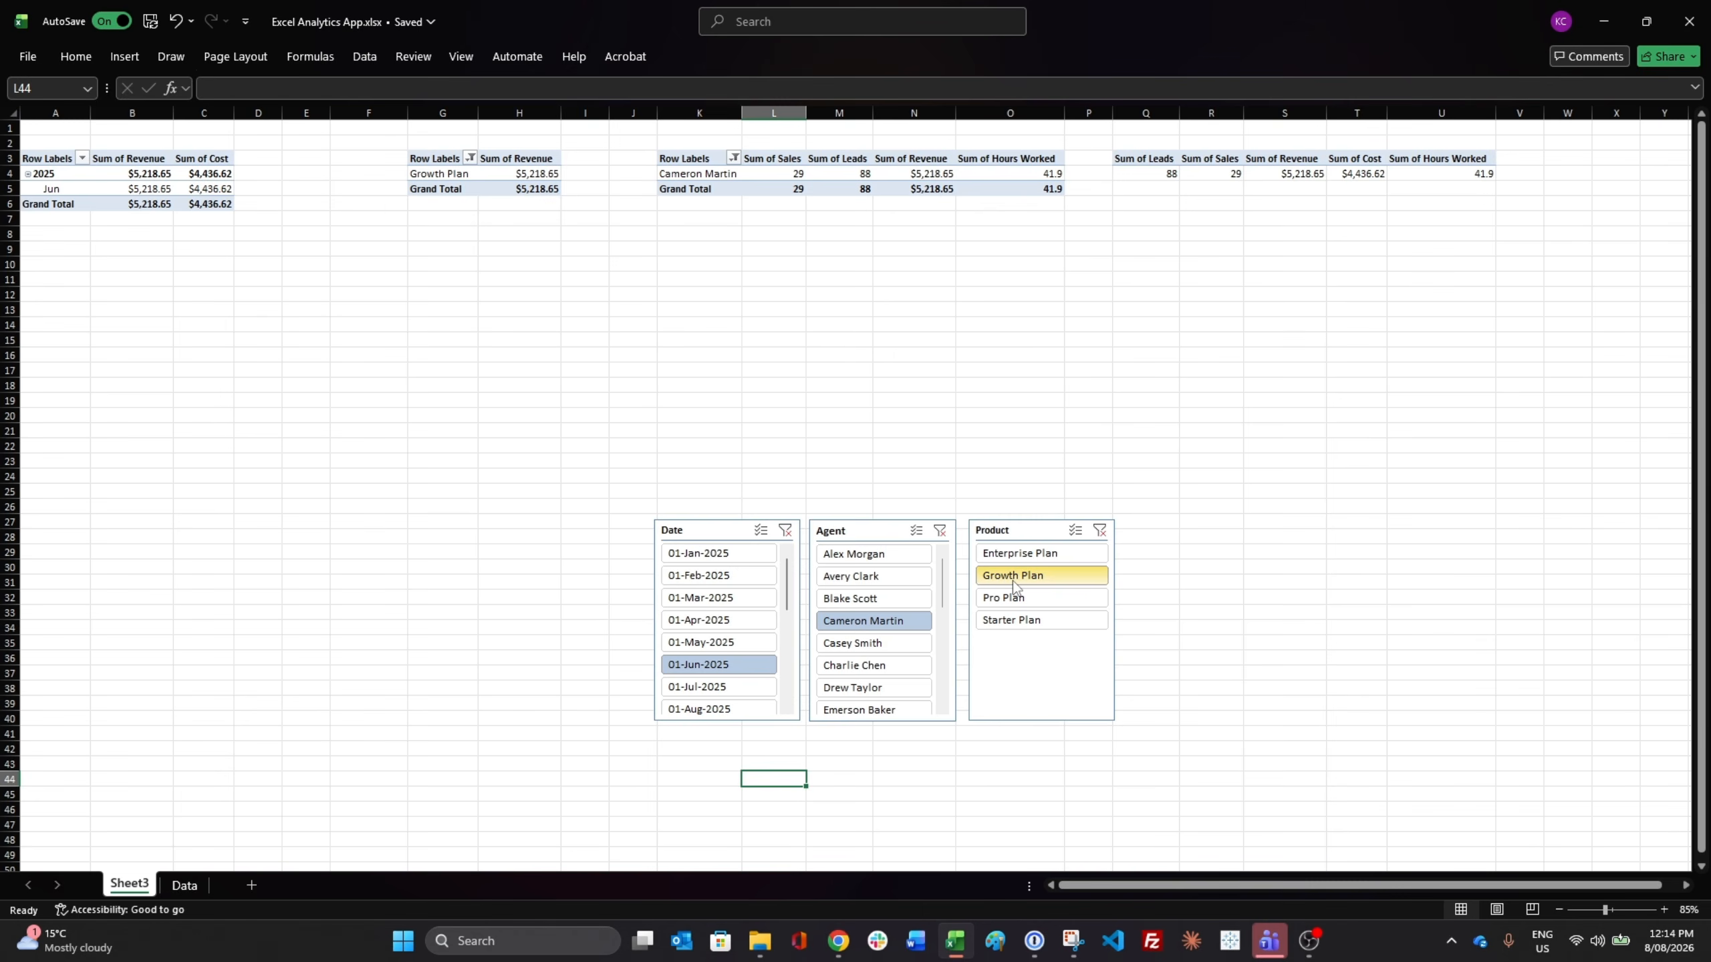
Clear the filters of the Date, Agent and Product slicers
left_click(785, 531)
left_click(940, 531)
left_click(1099, 531)
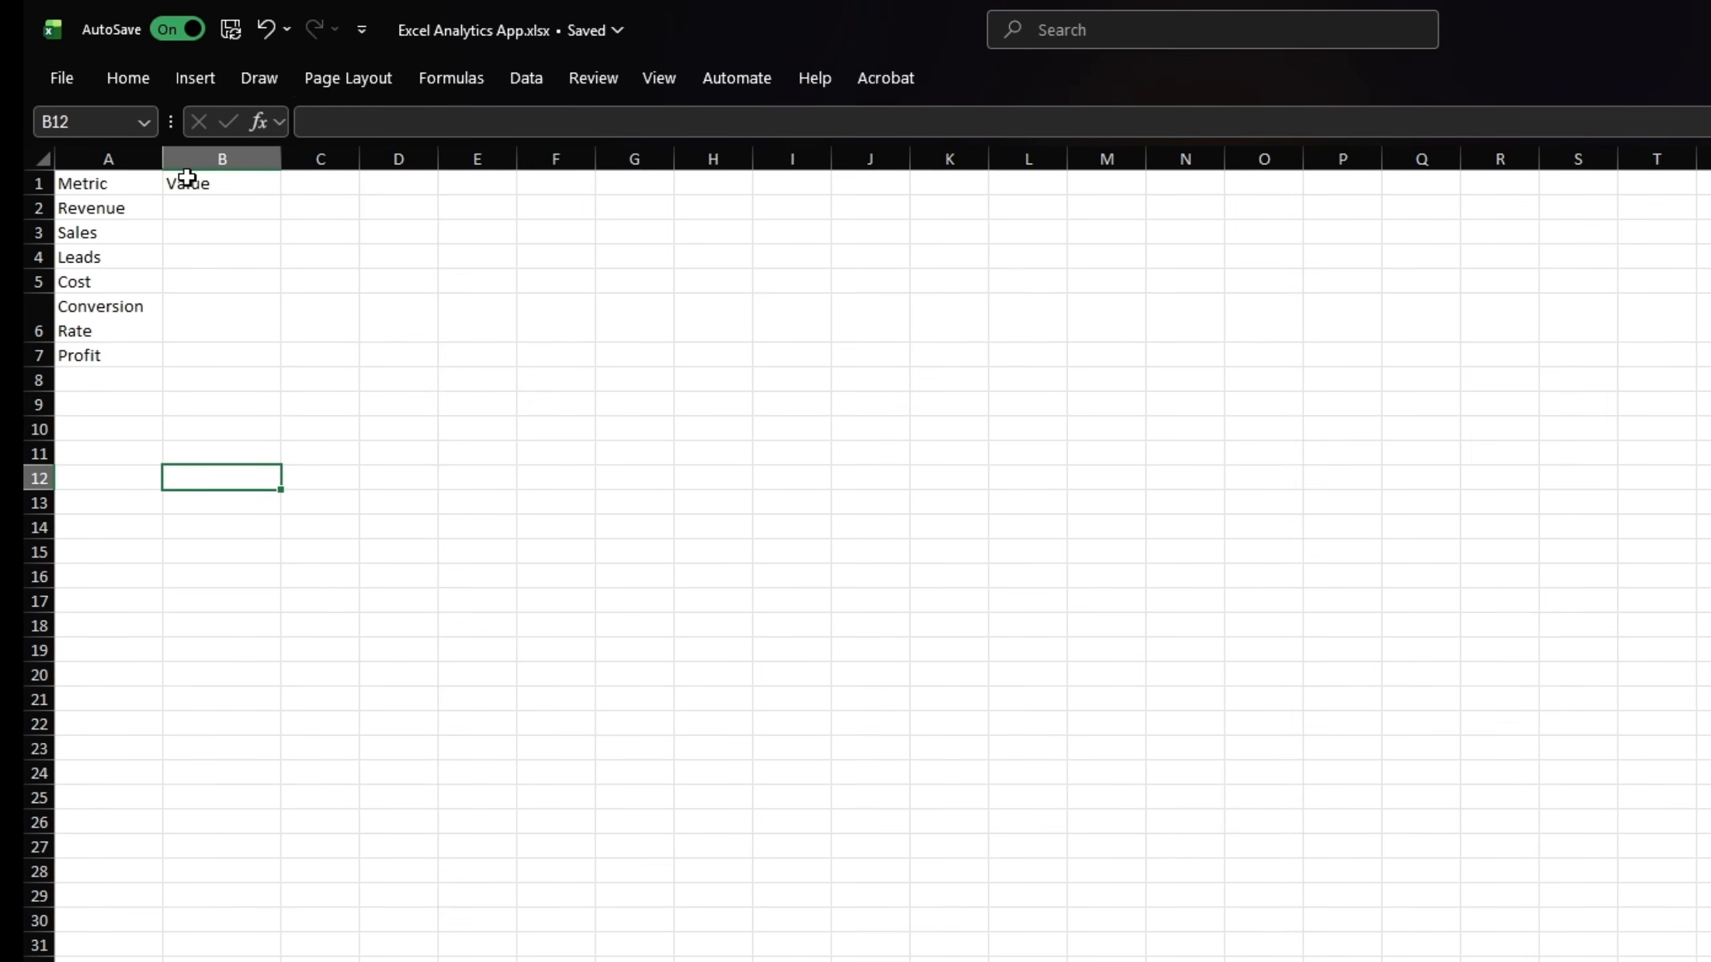
Make the Metric and Value headers in A1:B1 bold
left_click_drag(148, 182, 176, 183)
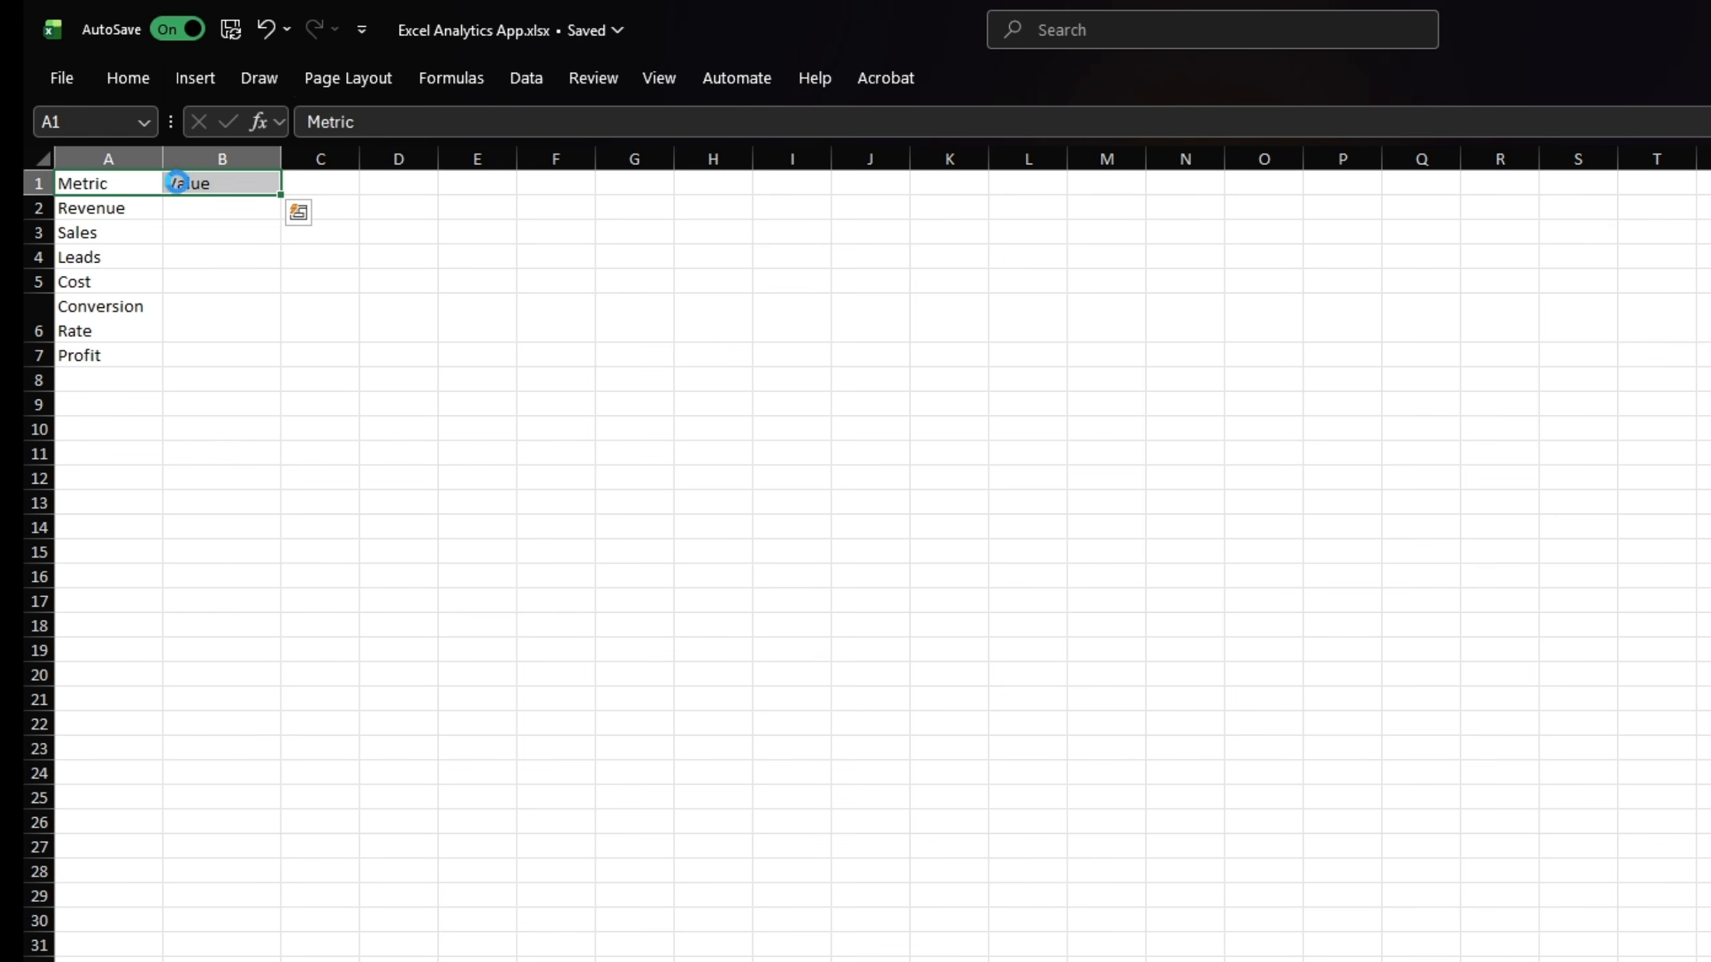
key("ctrl+b")
left_click(187, 231)
Link the Revenue value in B2 to the overall Sum of Revenue in cell S4 of the pivot sheet
left_click(107, 207)
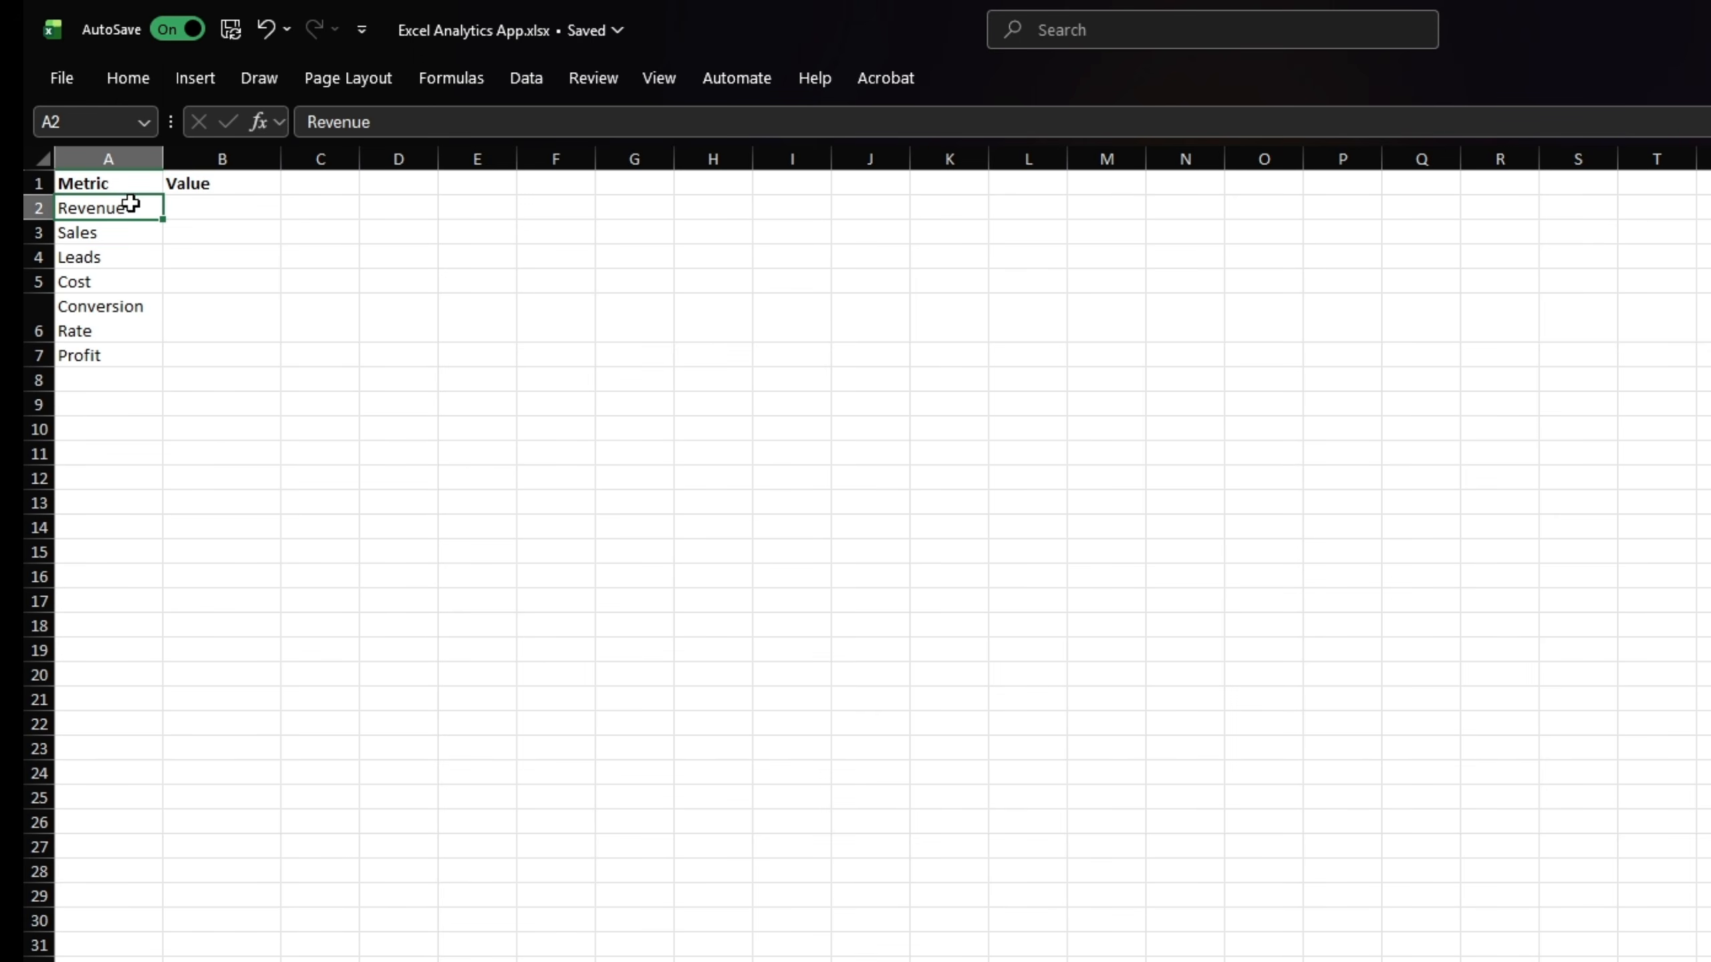
left_click_drag(130, 204, 134, 343)
left_click(219, 211)
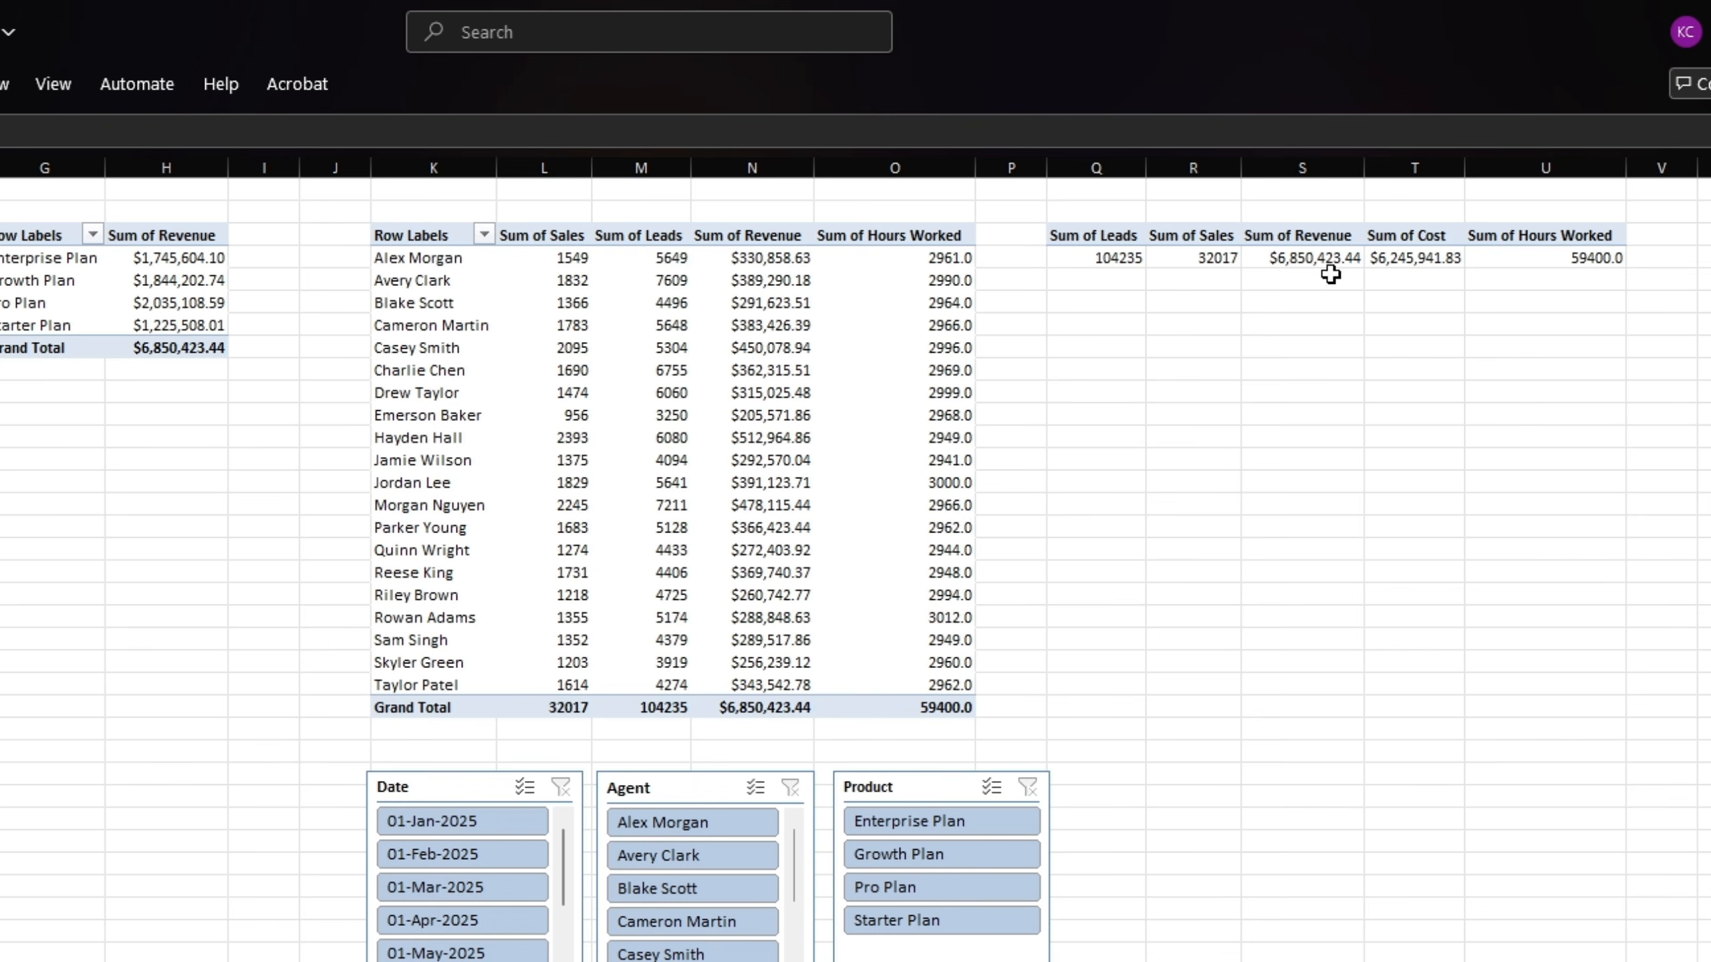
left_click(1322, 258)
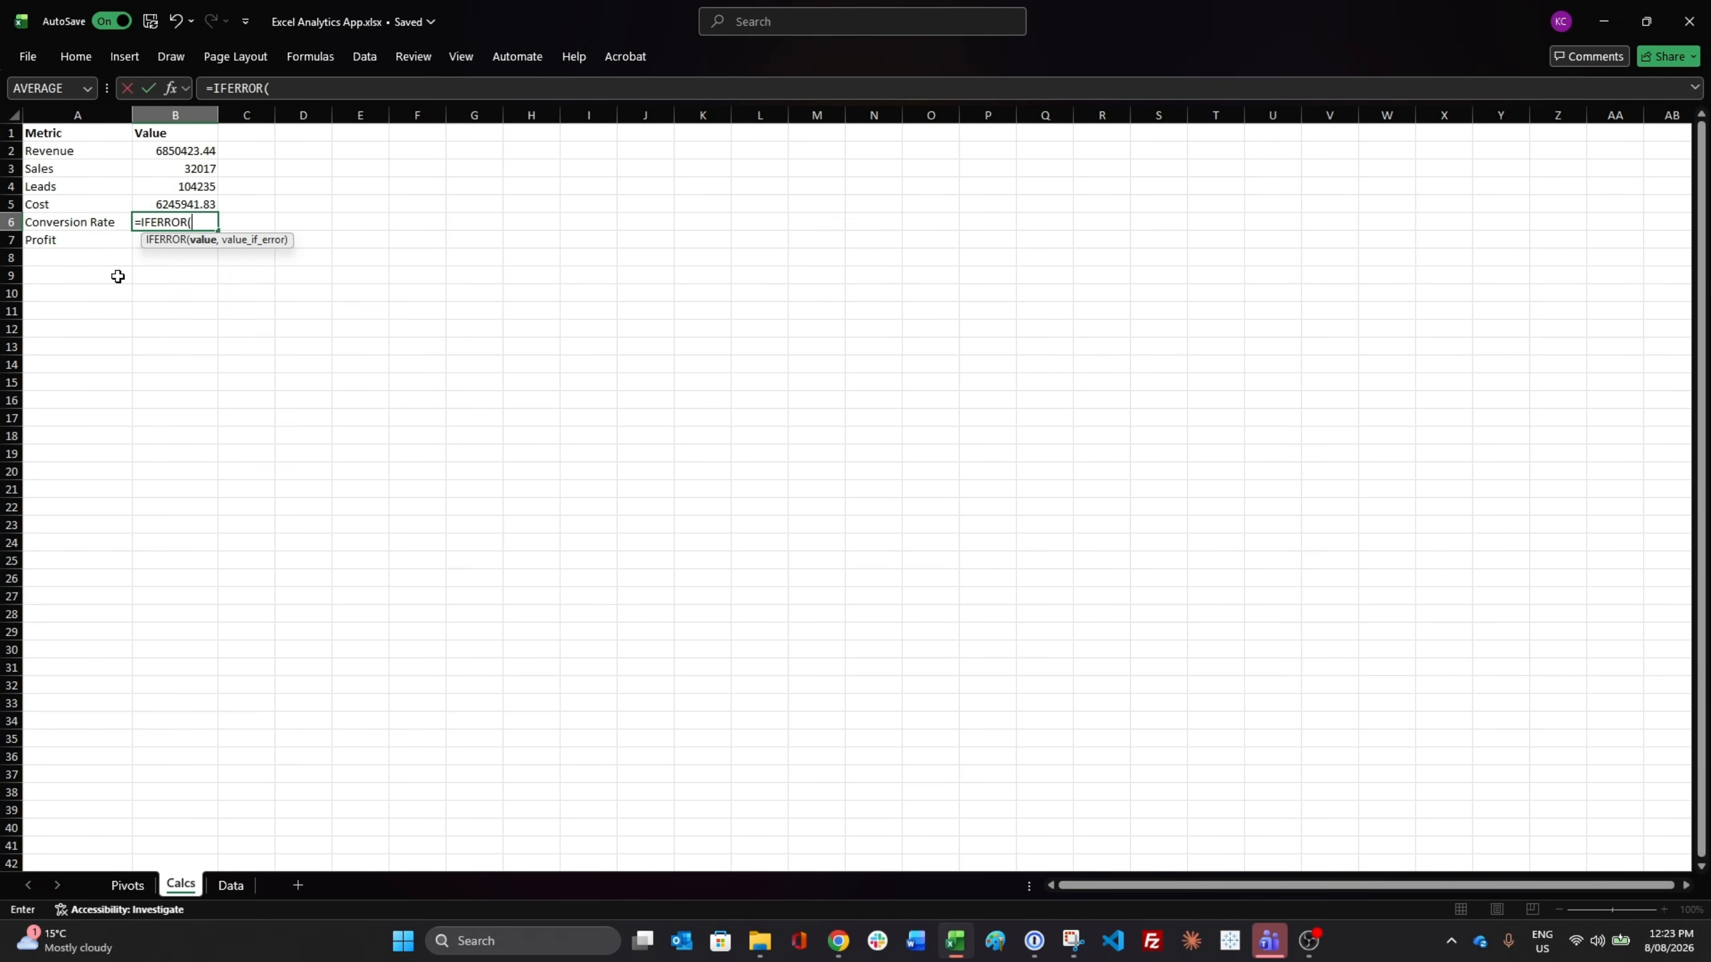
Calculate the Conversion Rate in B6 with =IFERROR(B3/B4,0) and format it as a percentage
type("B3/B5")
key("BackSpace")
type("4,0")
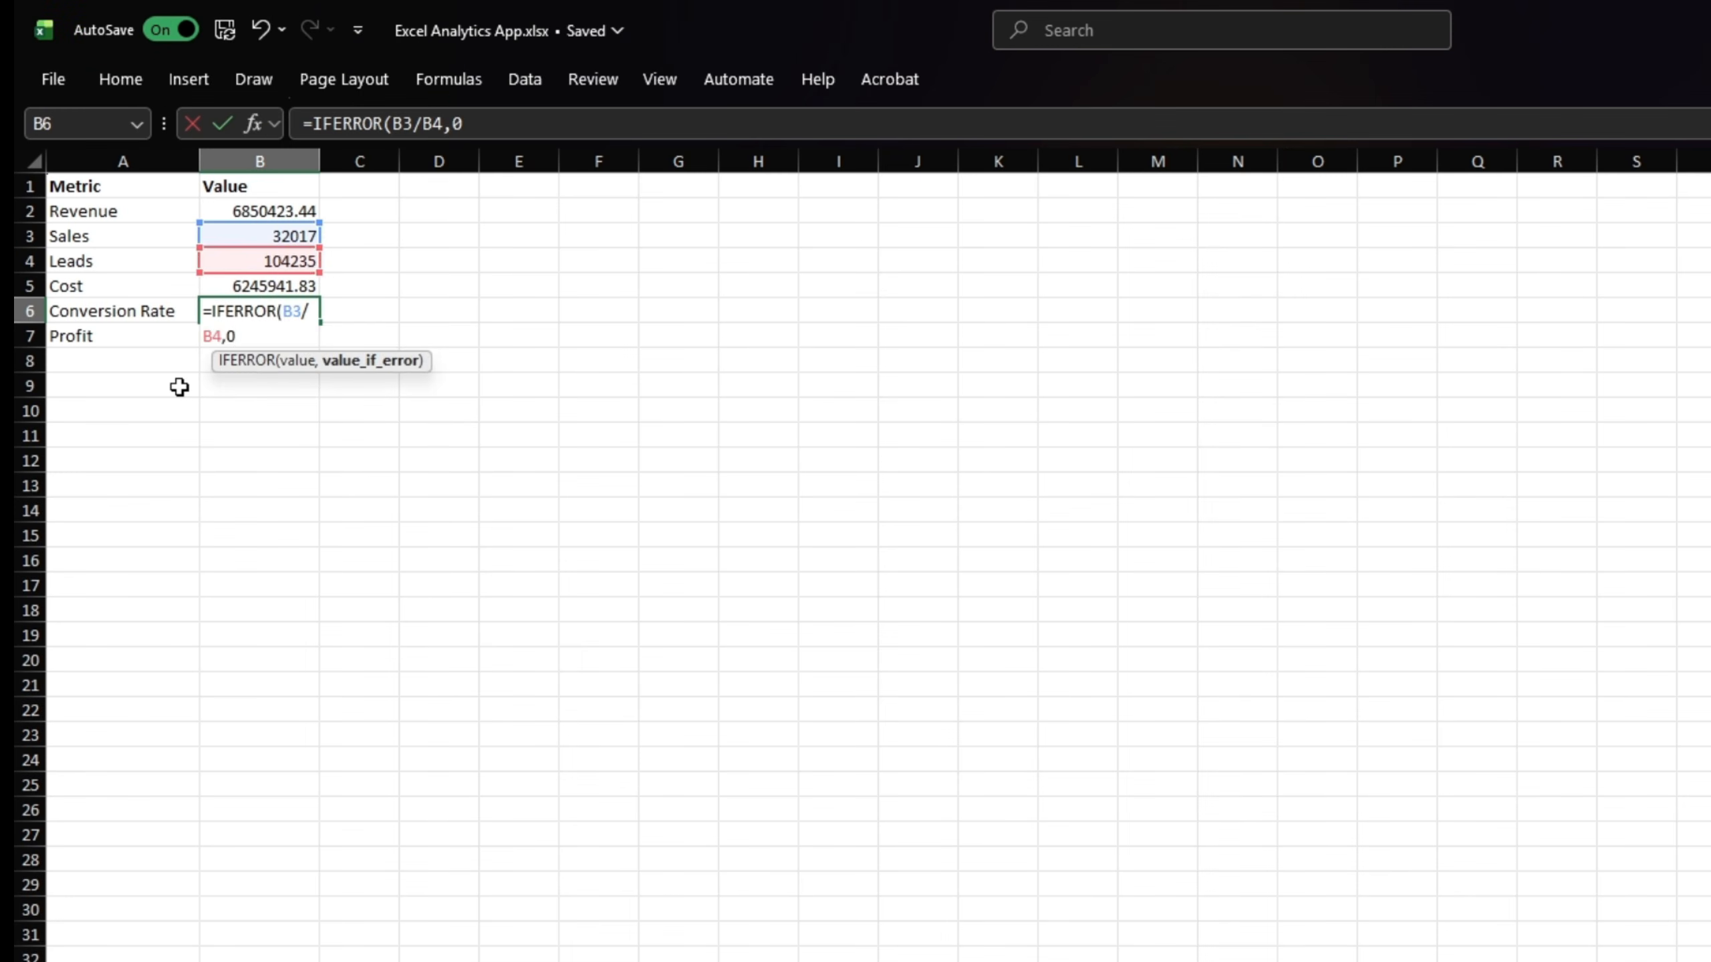
key("Return")
key("Up")
key("ctrl+F1")
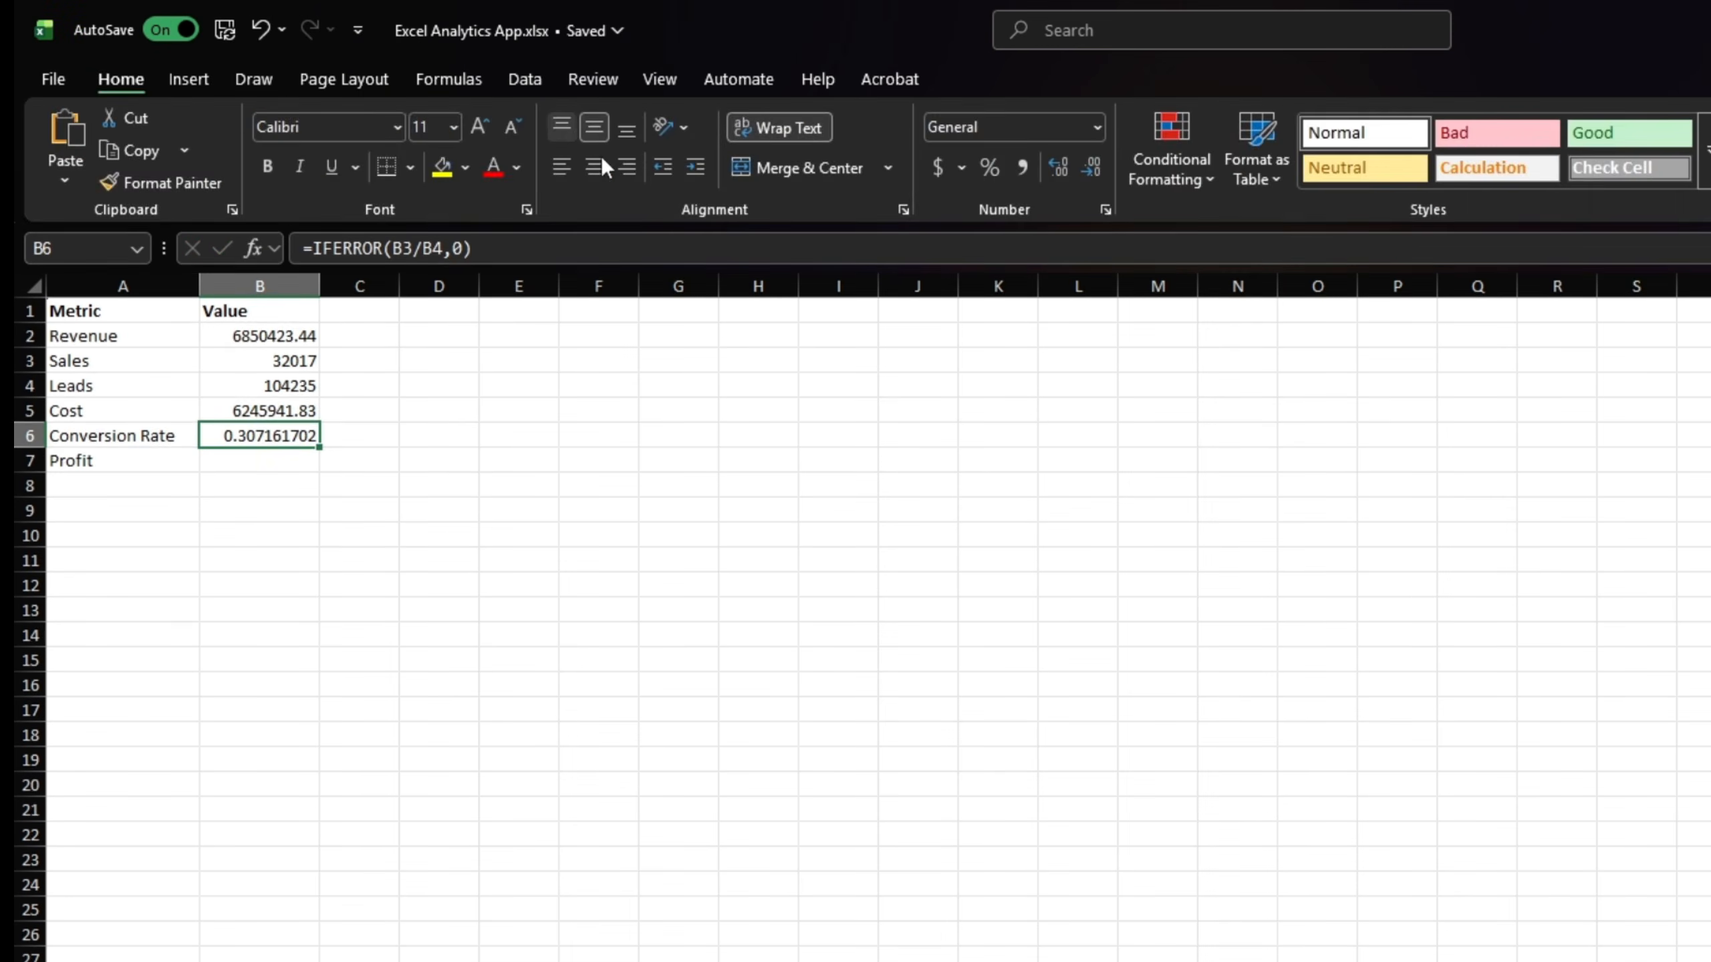
left_click(985, 168)
Calculate the Profit in B7 with =B2-B5 and format it as currency
key("Down")
type("=B2-B5")
key("Return")
key("Up")
left_click(1097, 128)
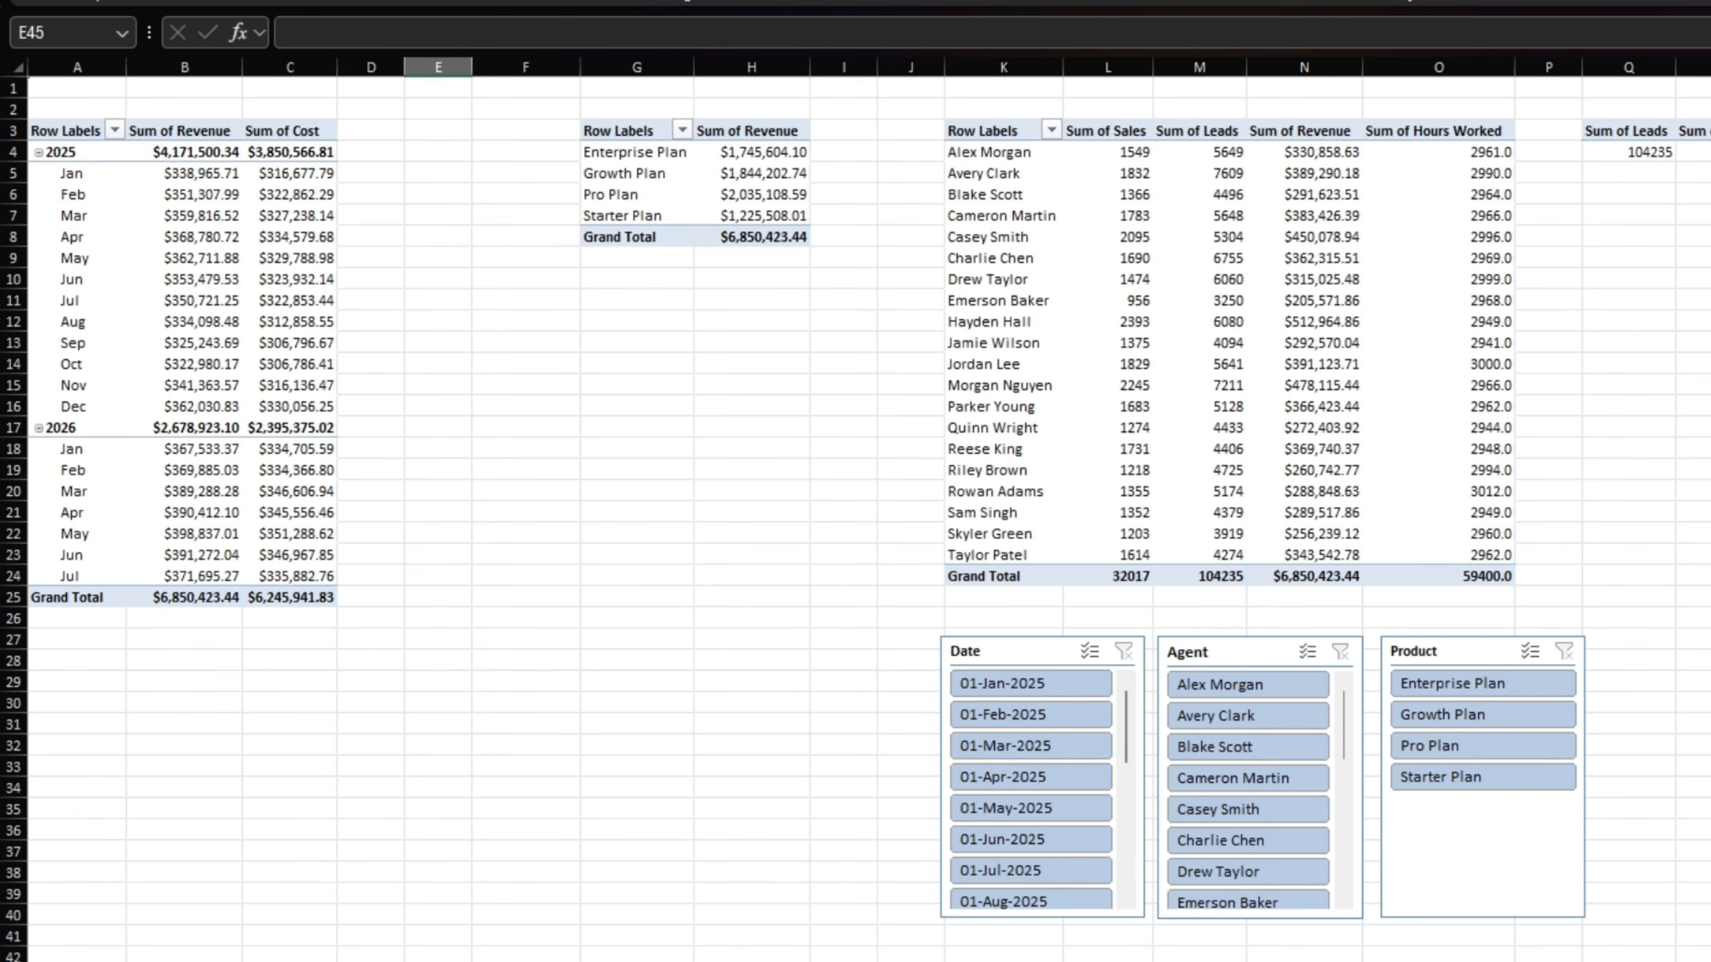
Filter the pivot tables by 01-Jan-2025 and individual agents, checking how the metrics in B2:B7 of the Calcs sheet respond
left_click(1011, 684)
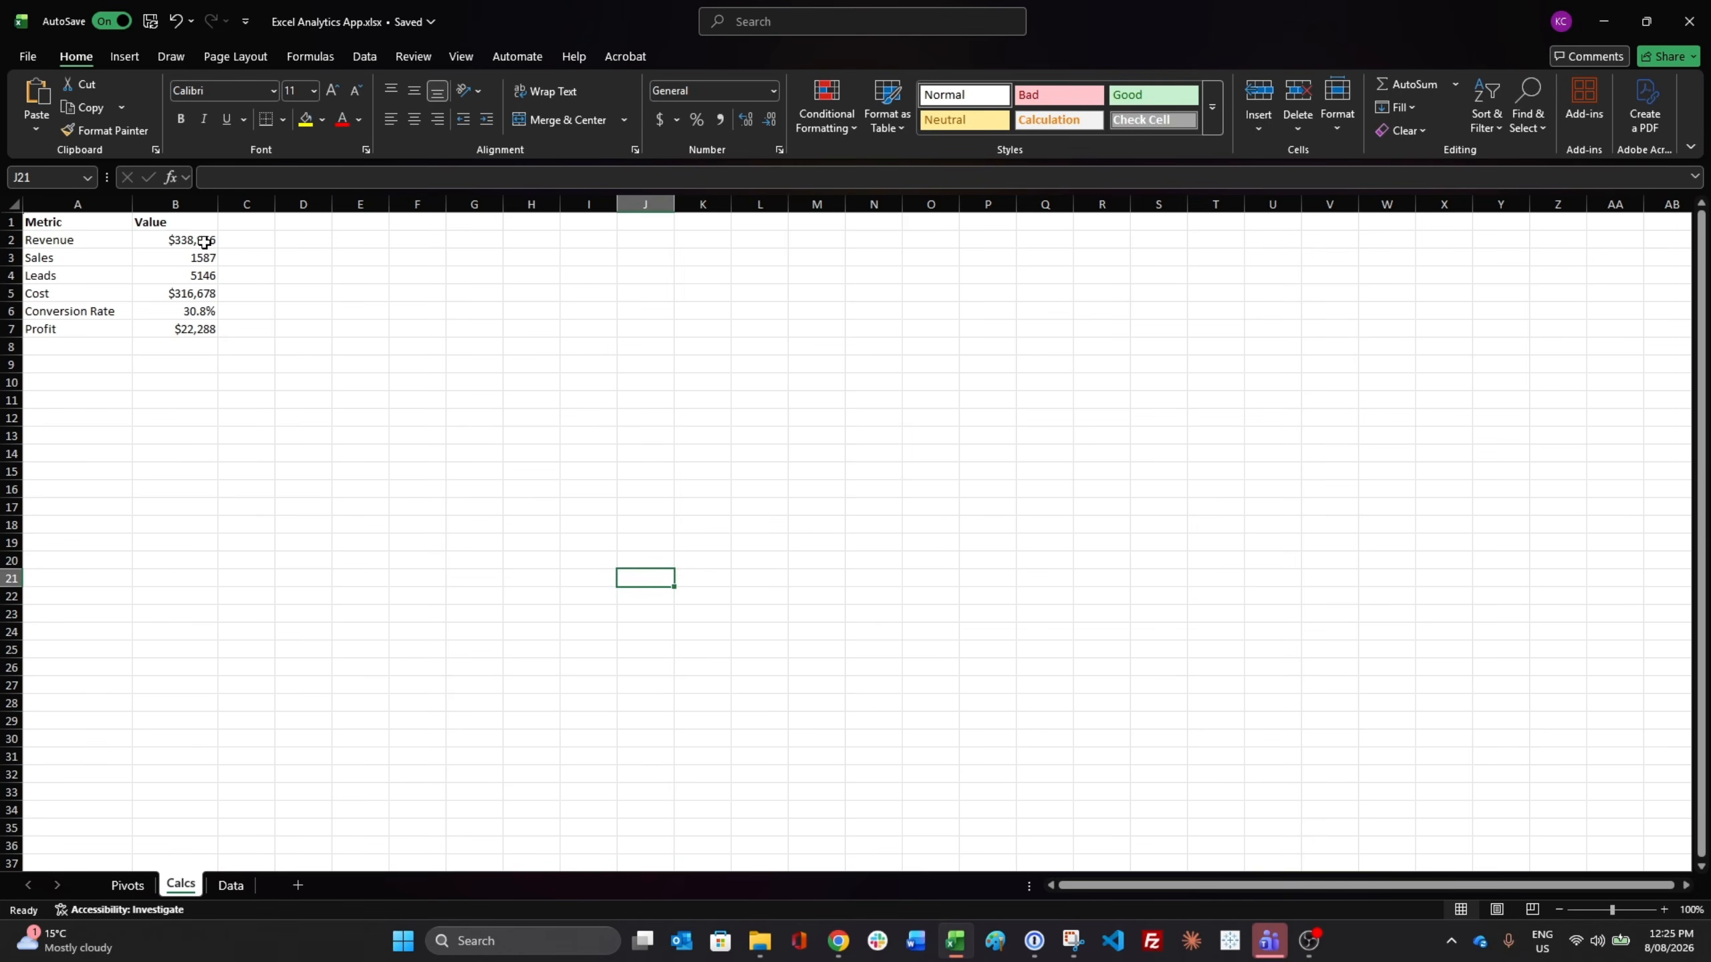
left_click_drag(204, 243, 202, 330)
left_click(127, 885)
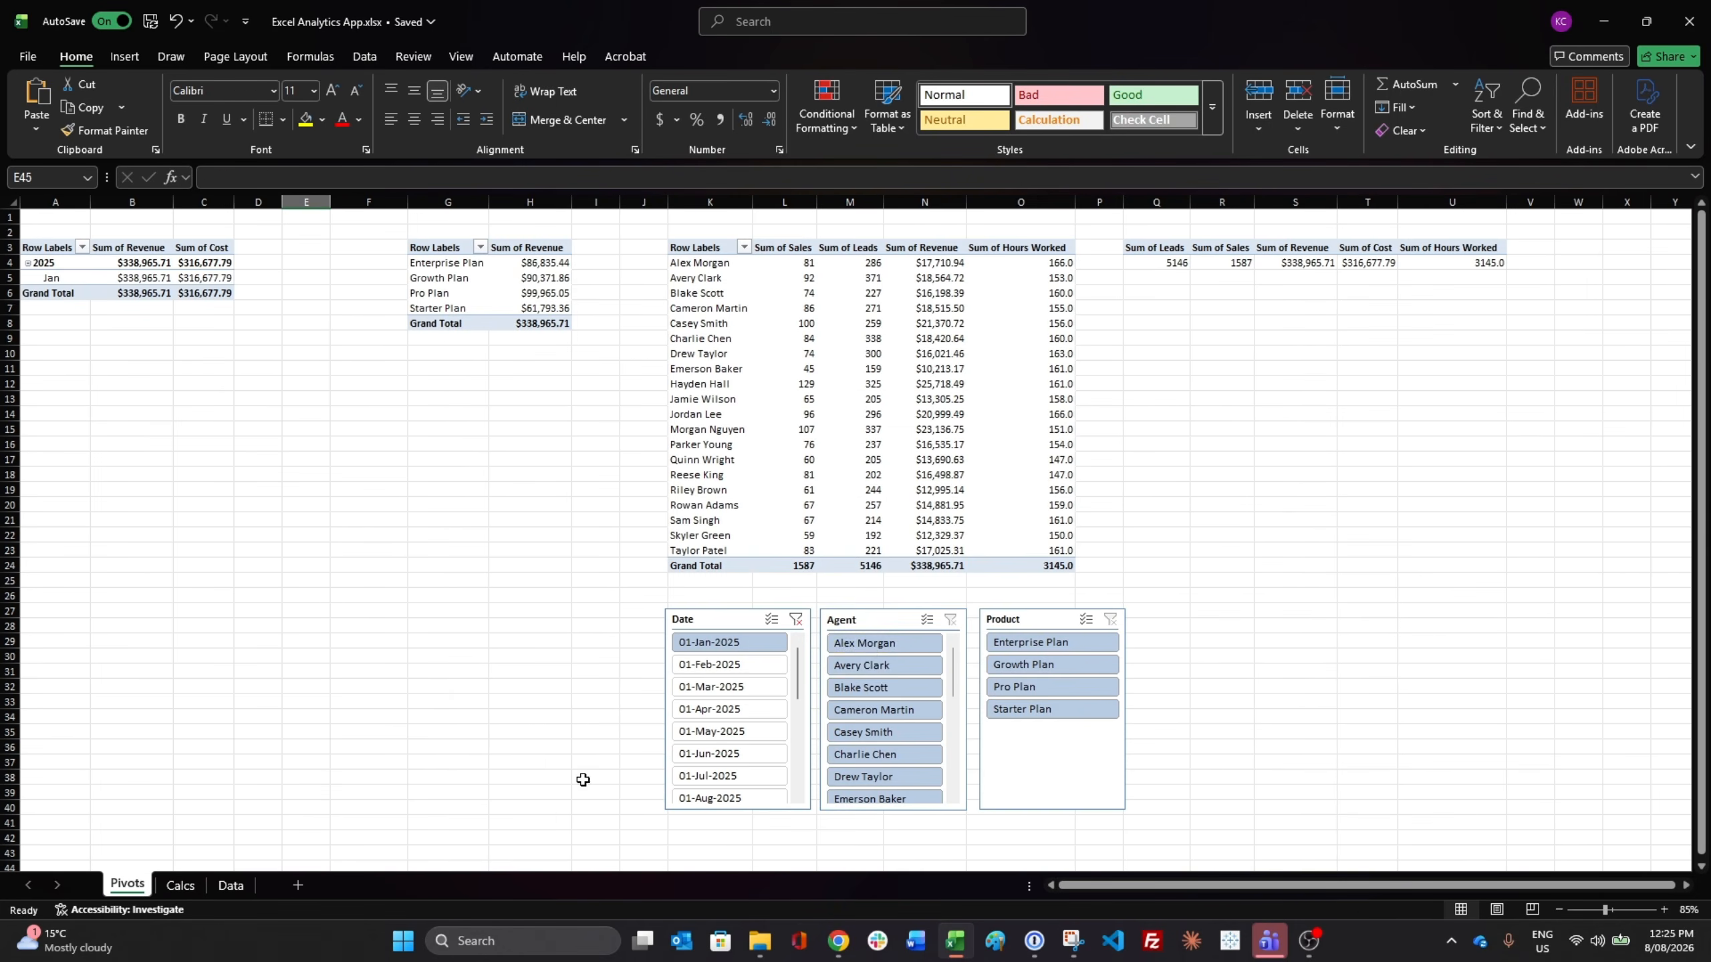
left_click(872, 664)
left_click(181, 885)
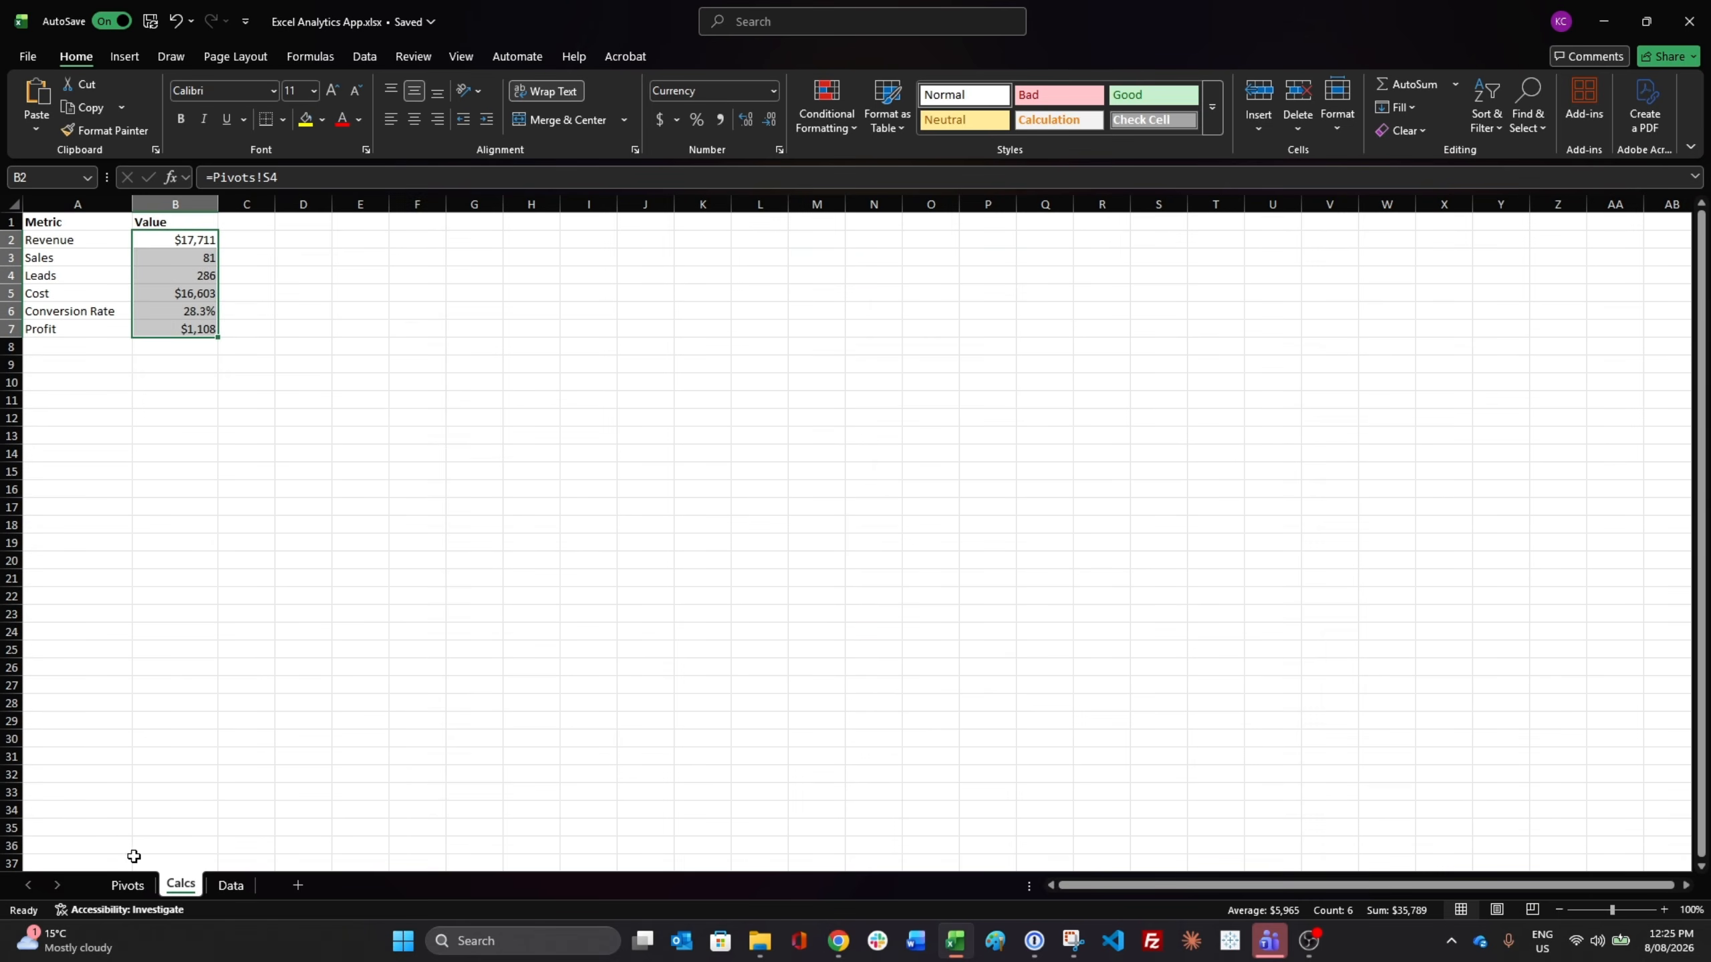
left_click(127, 885)
left_click(842, 644)
left_click(180, 885)
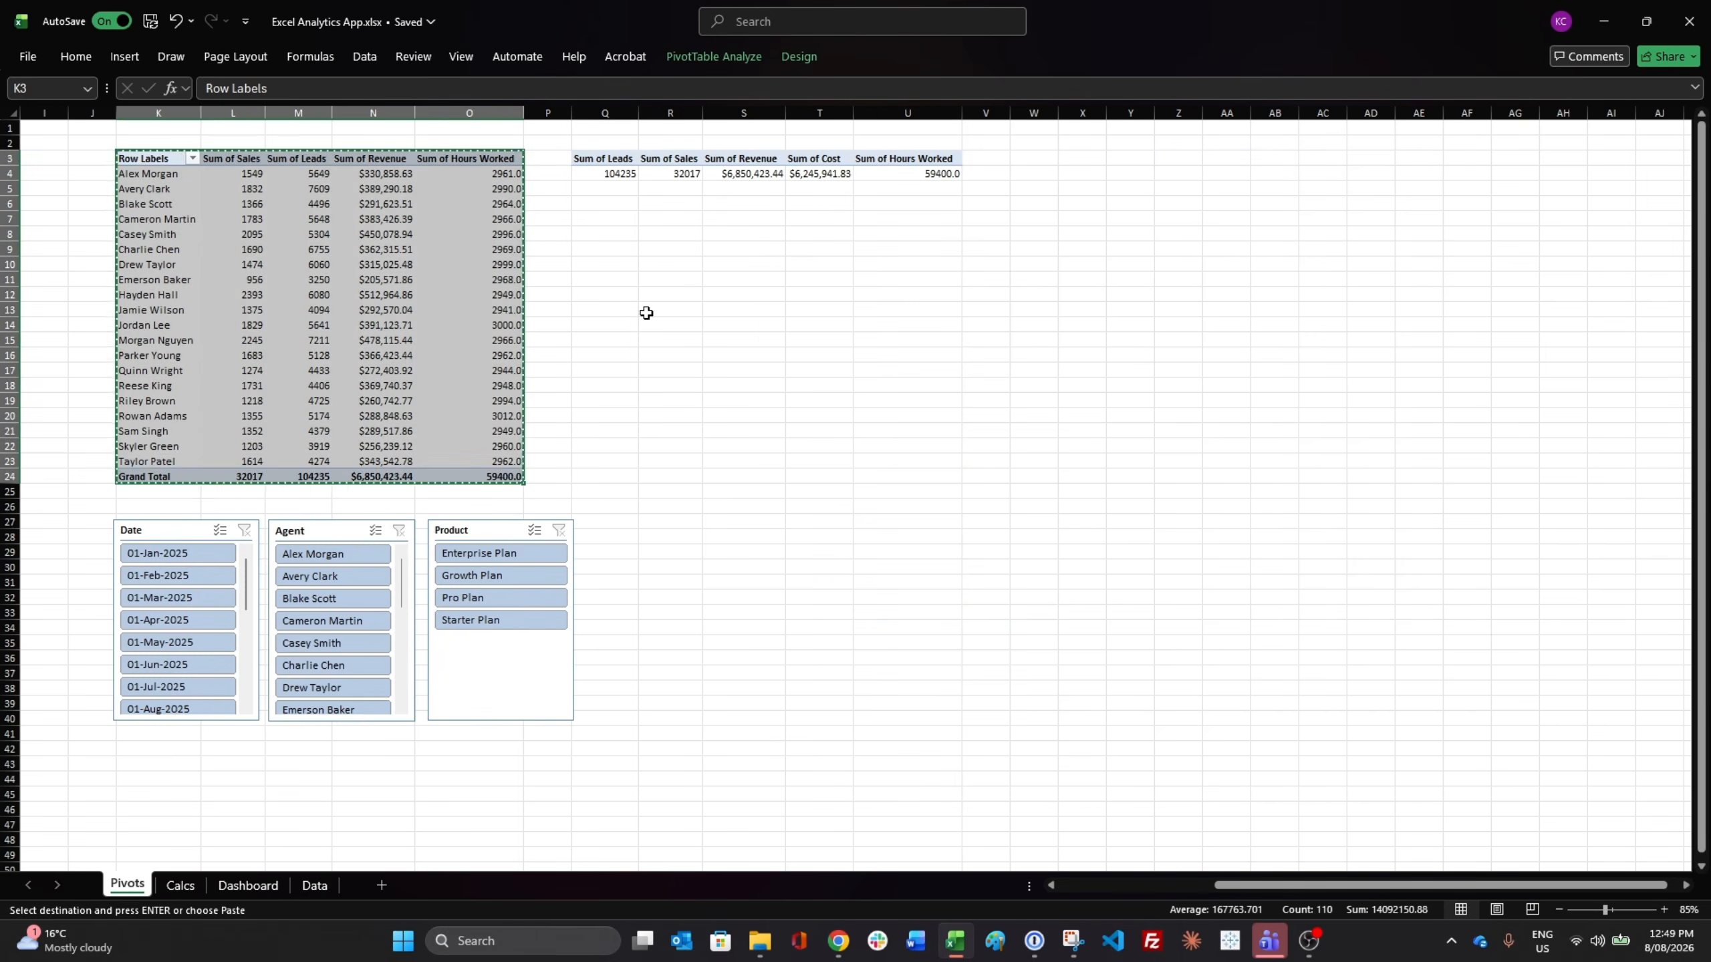
Paste the copied agent pivot table at W3 and replace Agent with Years (Date) and Months (Date) in its rows
left_click(1041, 159)
key("ctrl+v")
mouse_move(1482, 736)
left_mouse_down()
mouse_move(1479, 393)
mouse_move(1489, 737)
left_mouse_up()
left_click_drag(1465, 376, 1500, 787)
Check the report connections of the Agent and Product slicers, keeping the copied date pivot table (PivotTable8) linked to both
mouse_move(1259, 890)
left_mouse_down()
mouse_move(1339, 889)
mouse_move(1242, 888)
left_mouse_up()
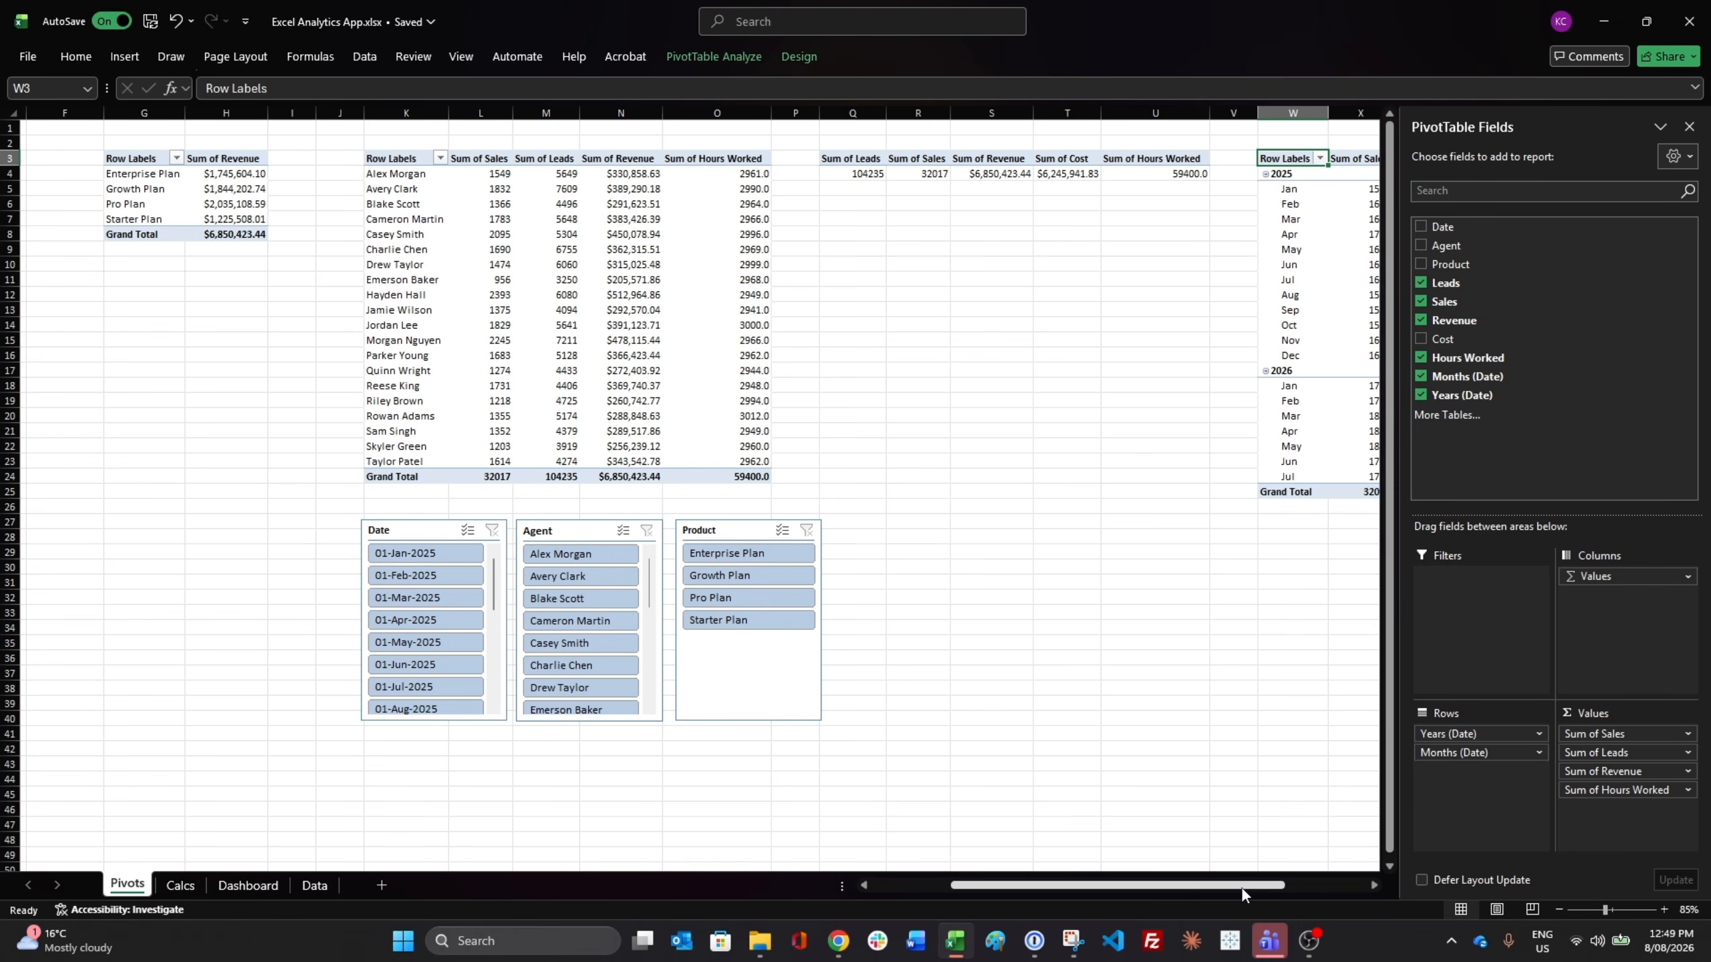
right_click(558, 531)
left_click(639, 308)
scroll(578, 330, "down", 3)
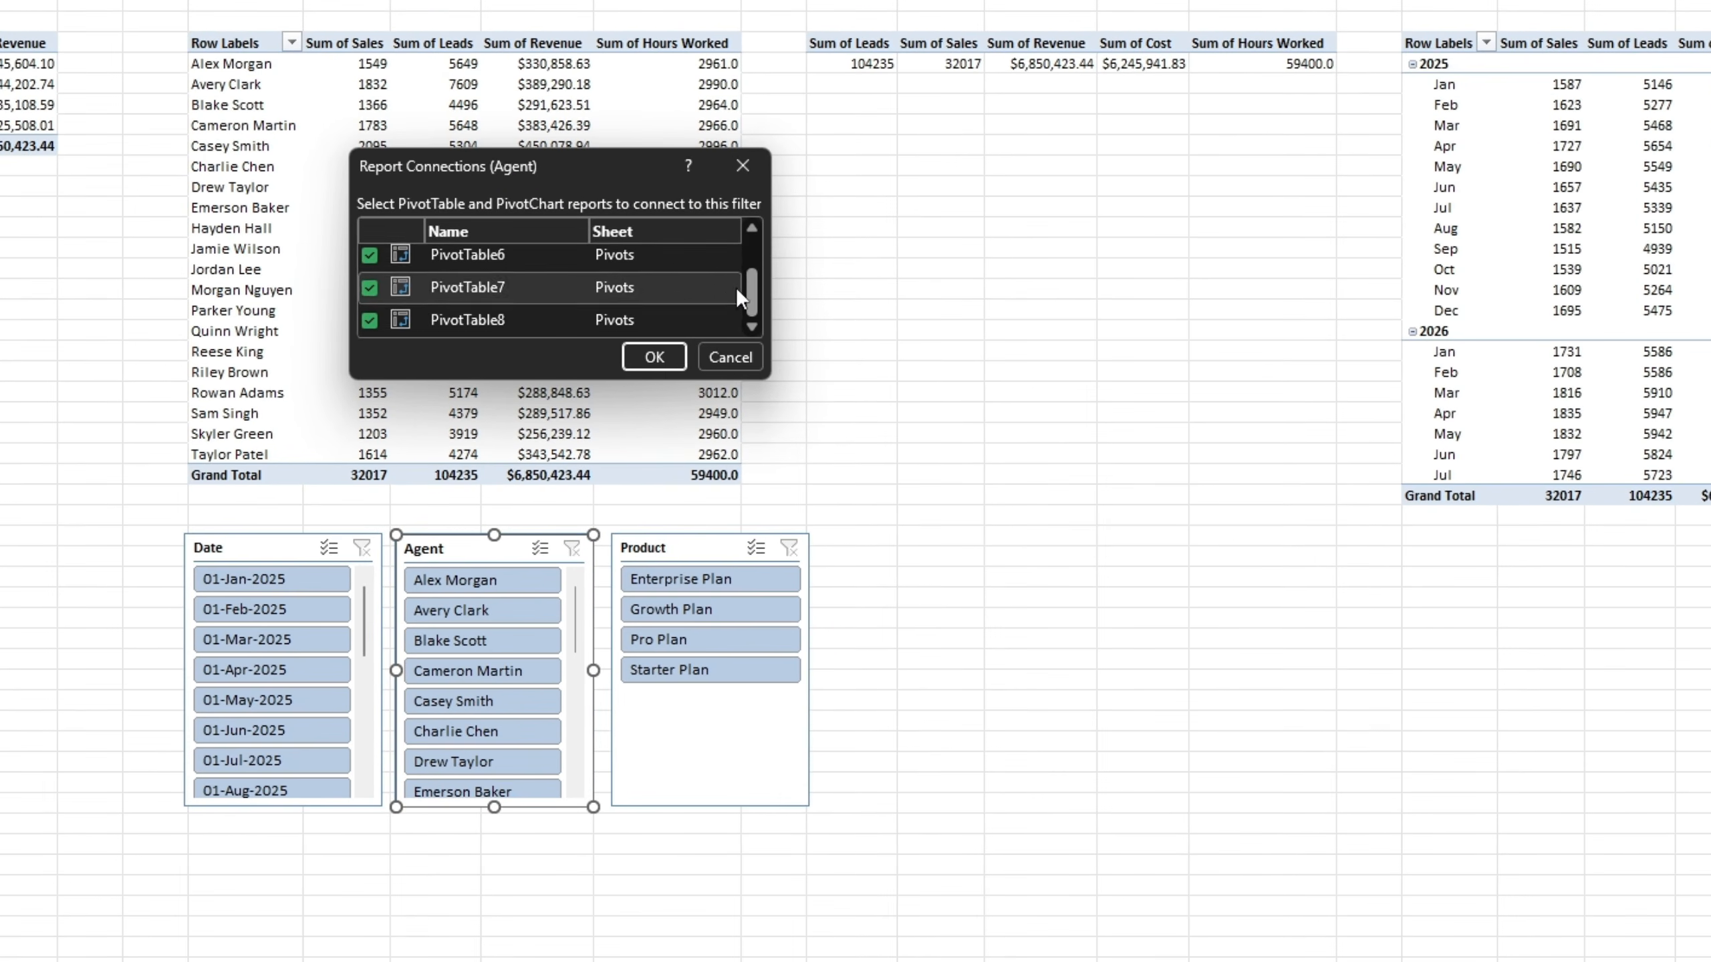
left_click_drag(779, 349, 780, 331)
left_click(654, 357)
right_click(784, 761)
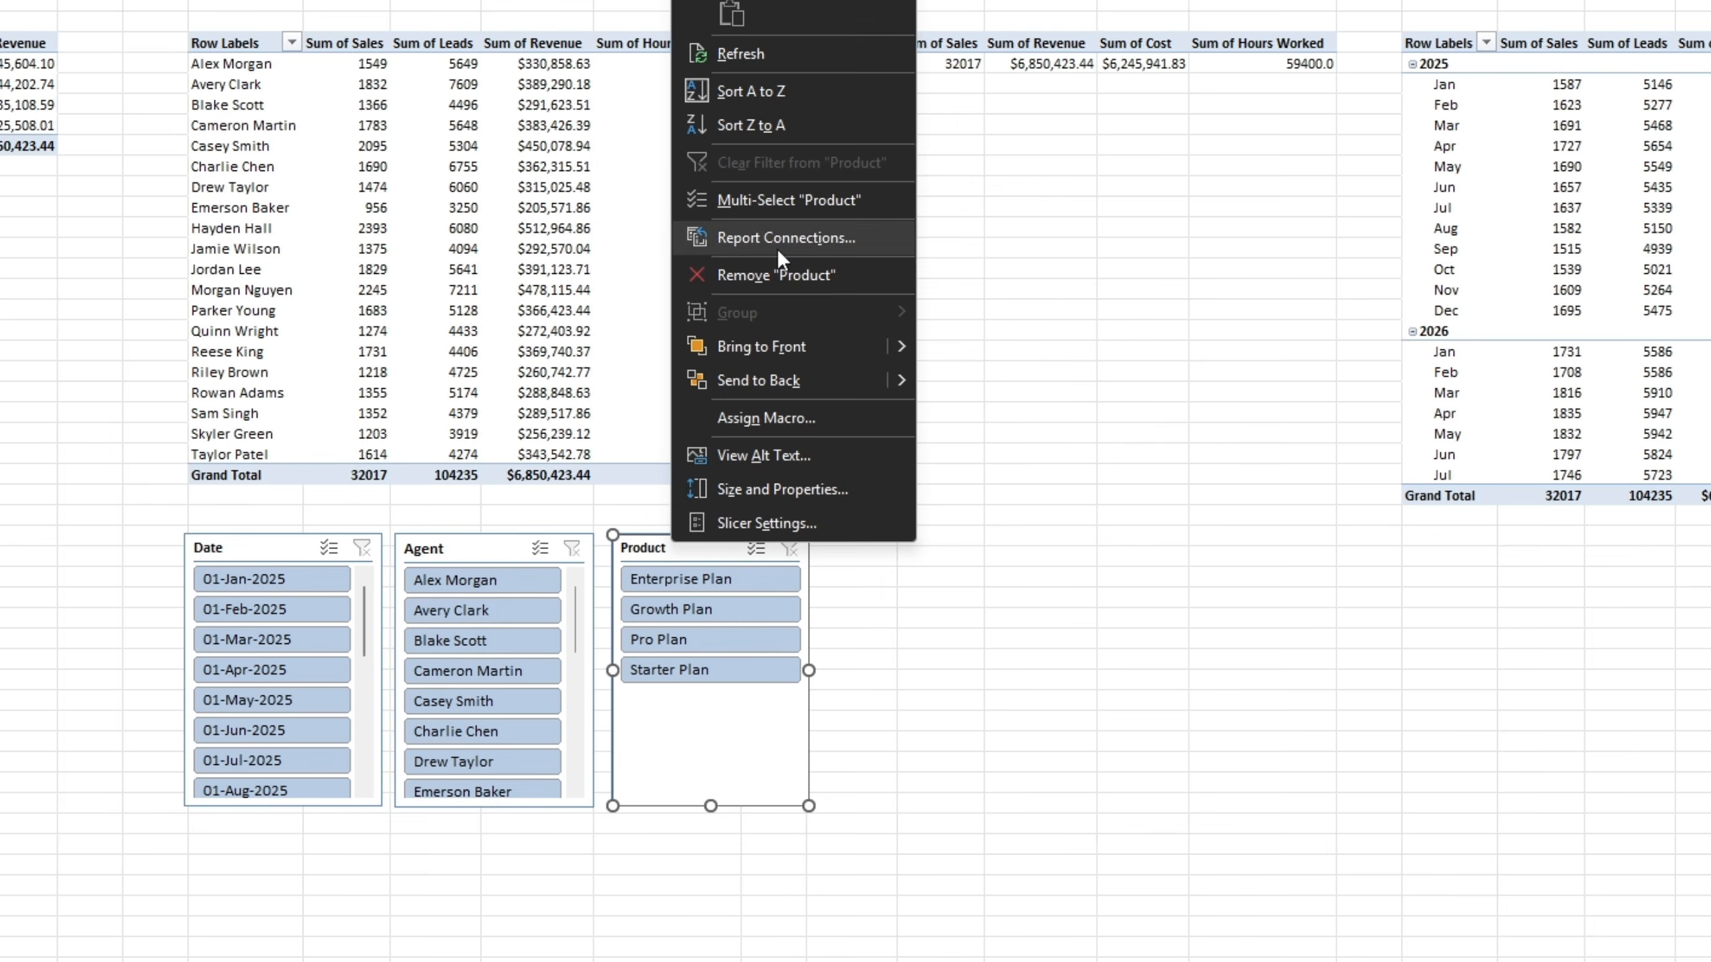
left_click(781, 248)
scroll(716, 290, "down", 3)
left_click(876, 361)
Disconnect the Date slicer from PivotTable8 in its report connections
right_click(272, 549)
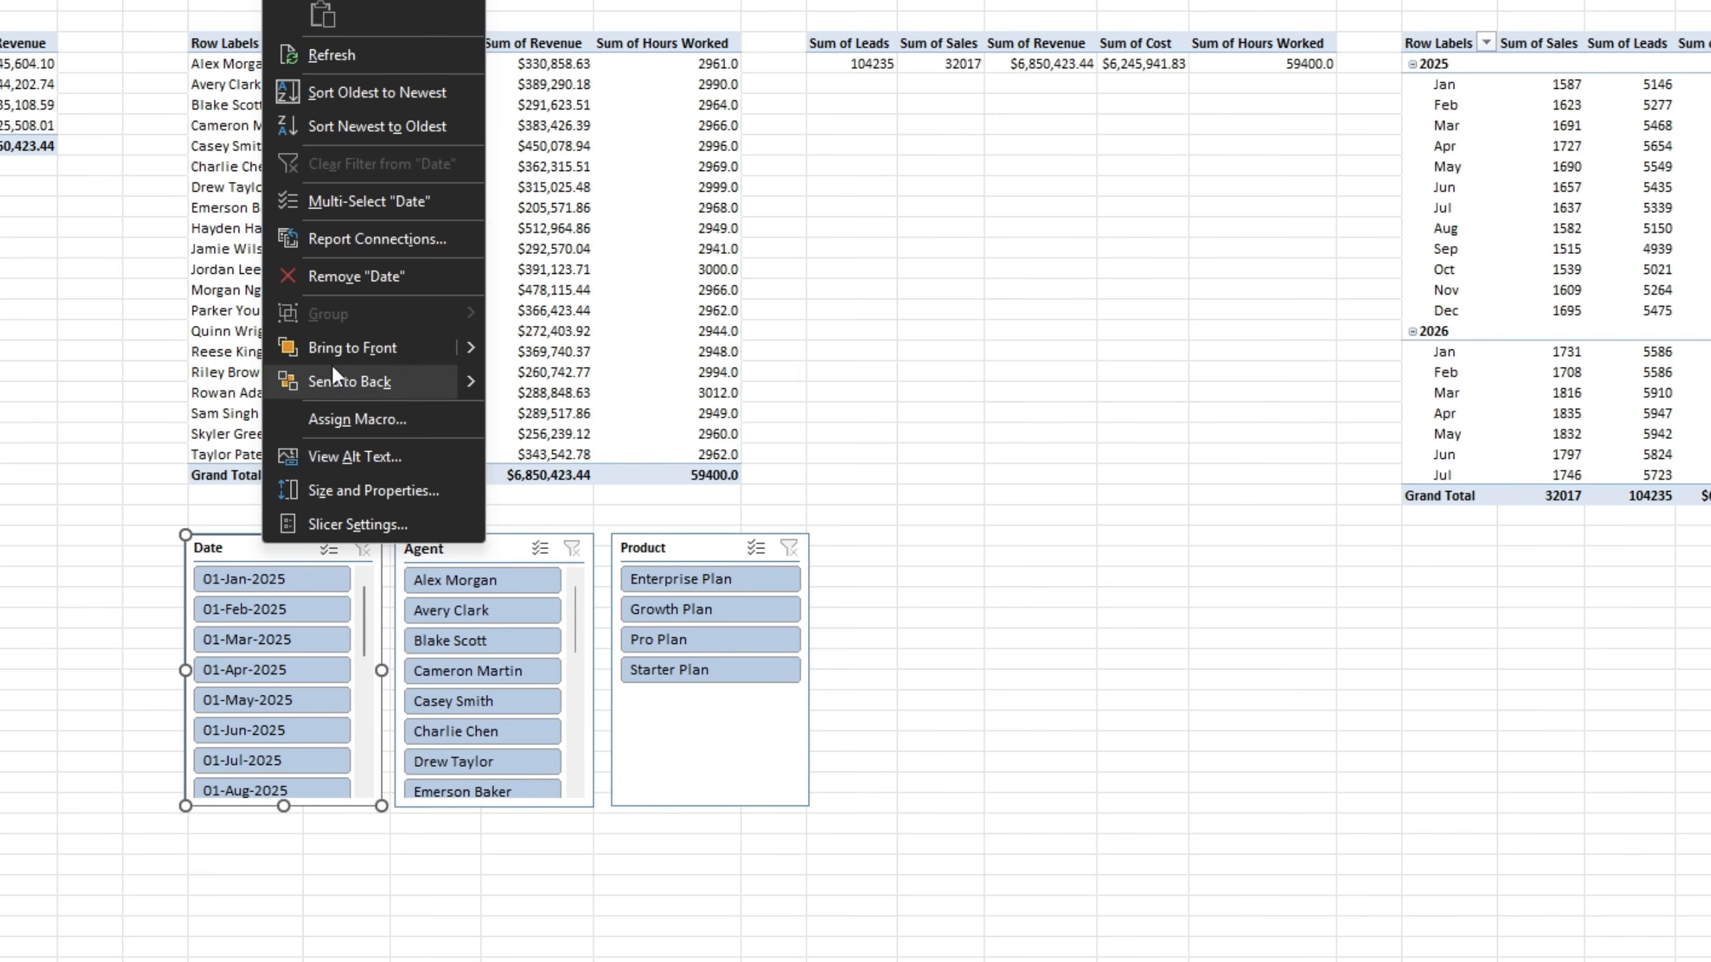
left_click(376, 237)
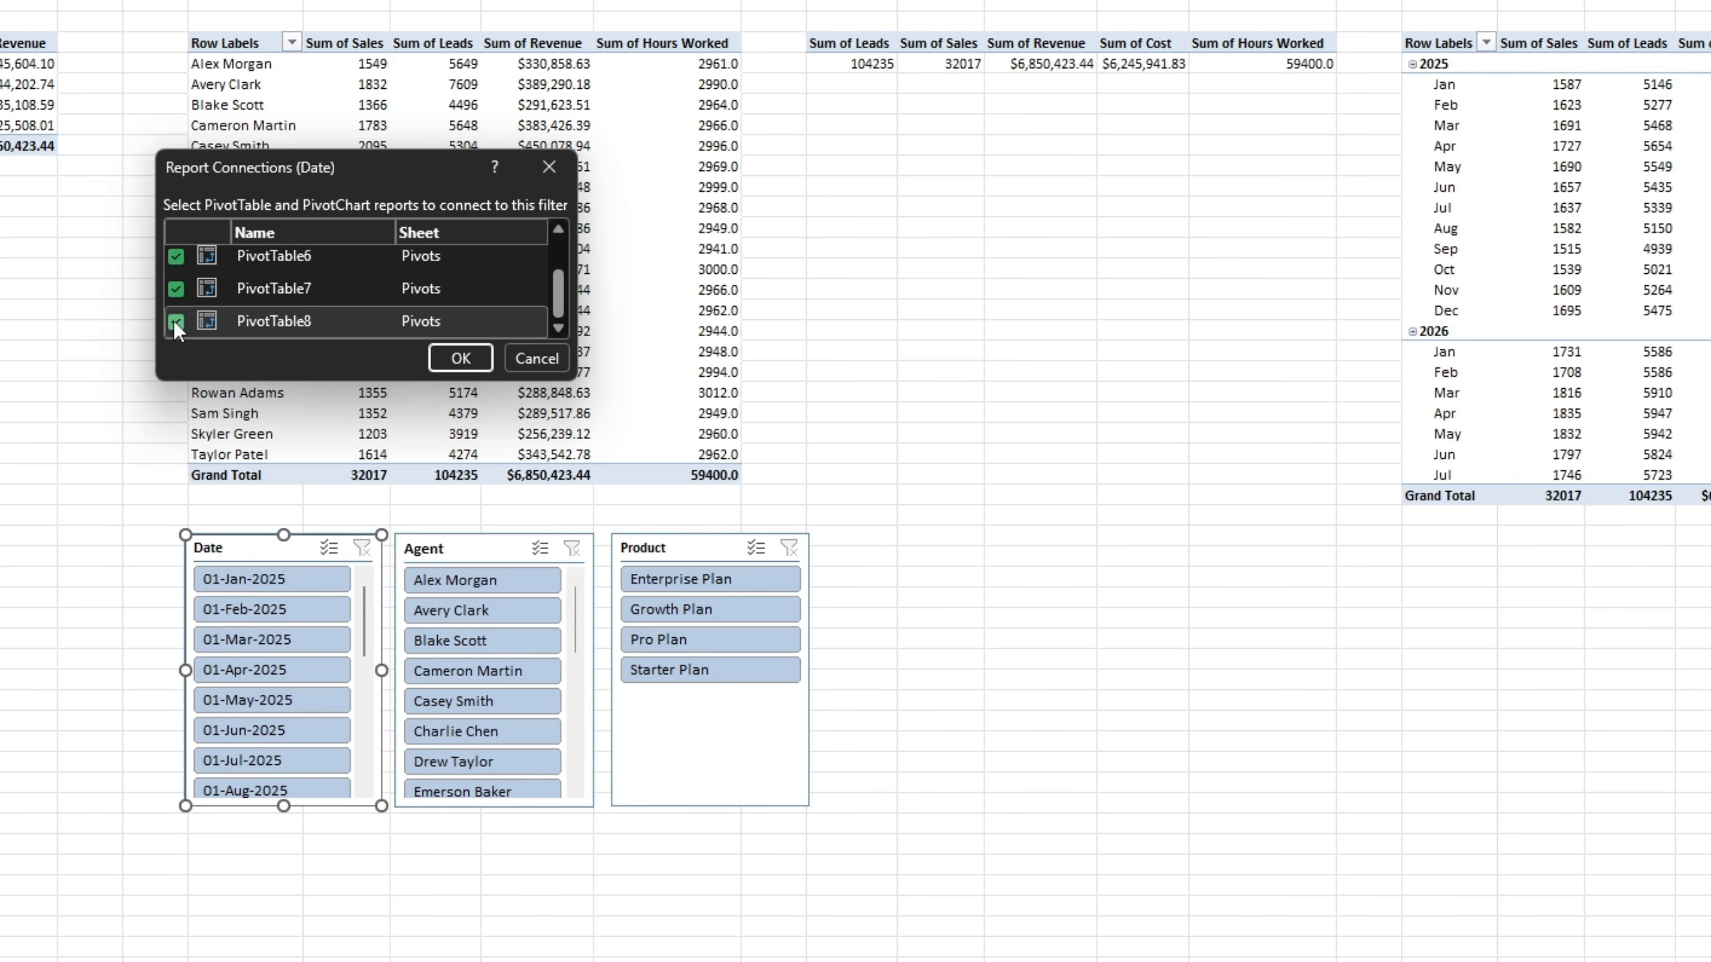
left_click(453, 355)
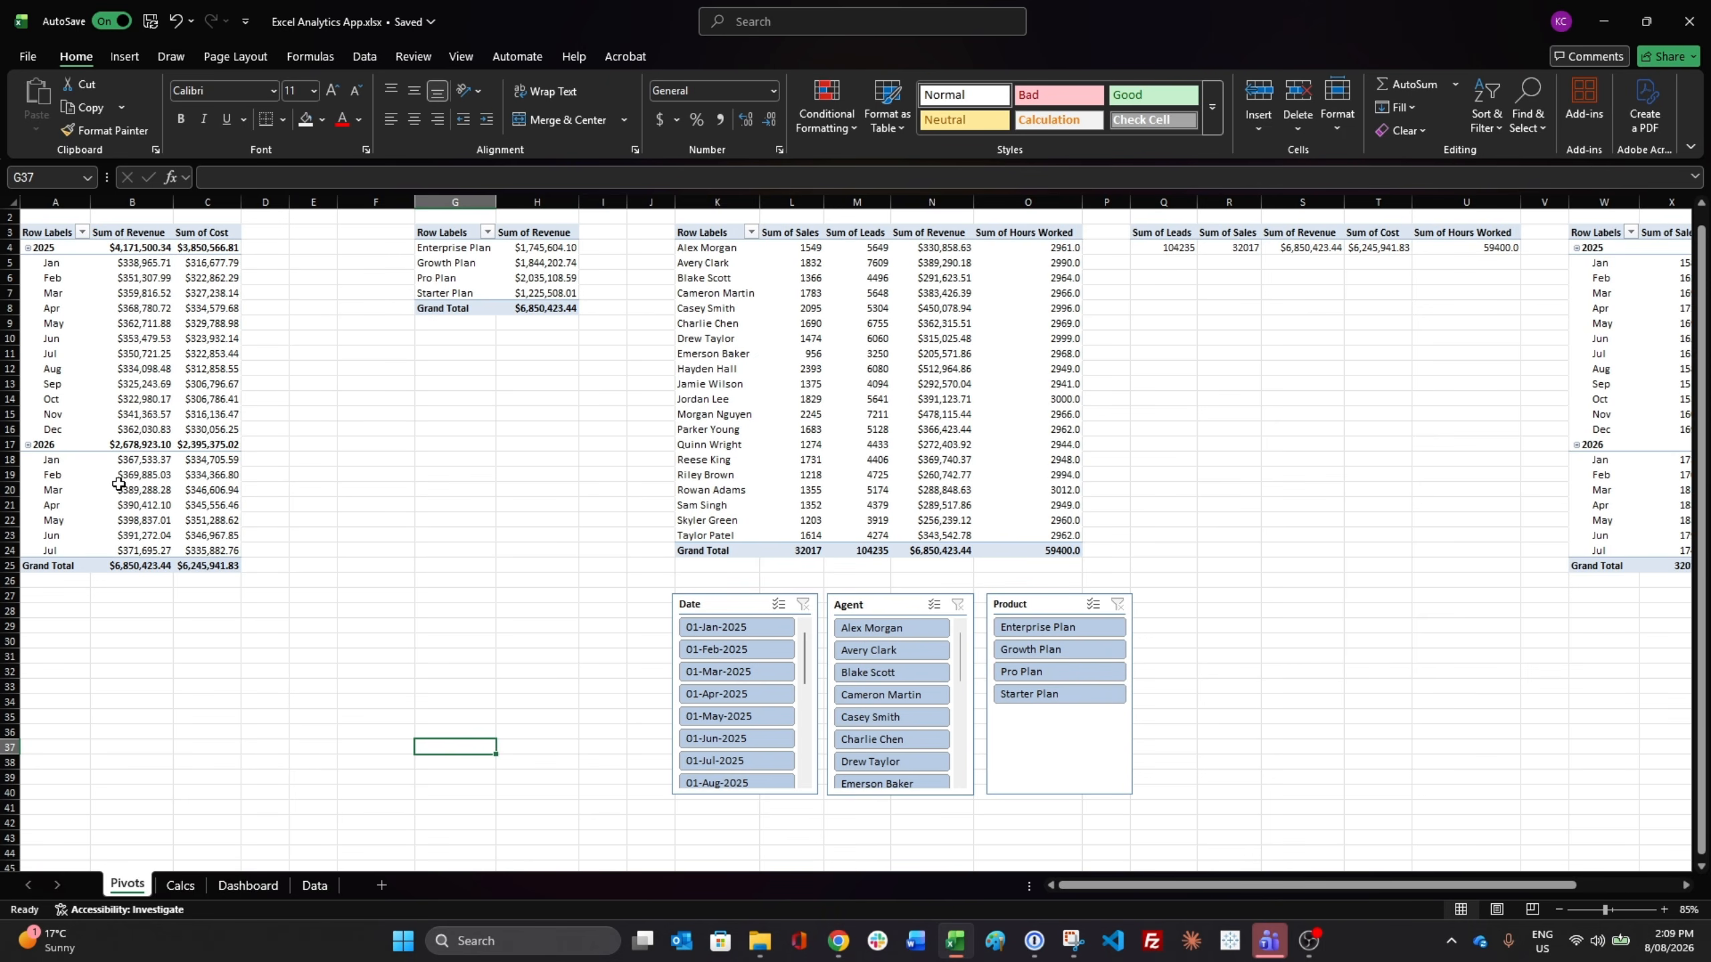
Ungroup the dates in the revenue and cost pivot table, and filter the Date slicer to 01-Jul-2026
right_click(48, 355)
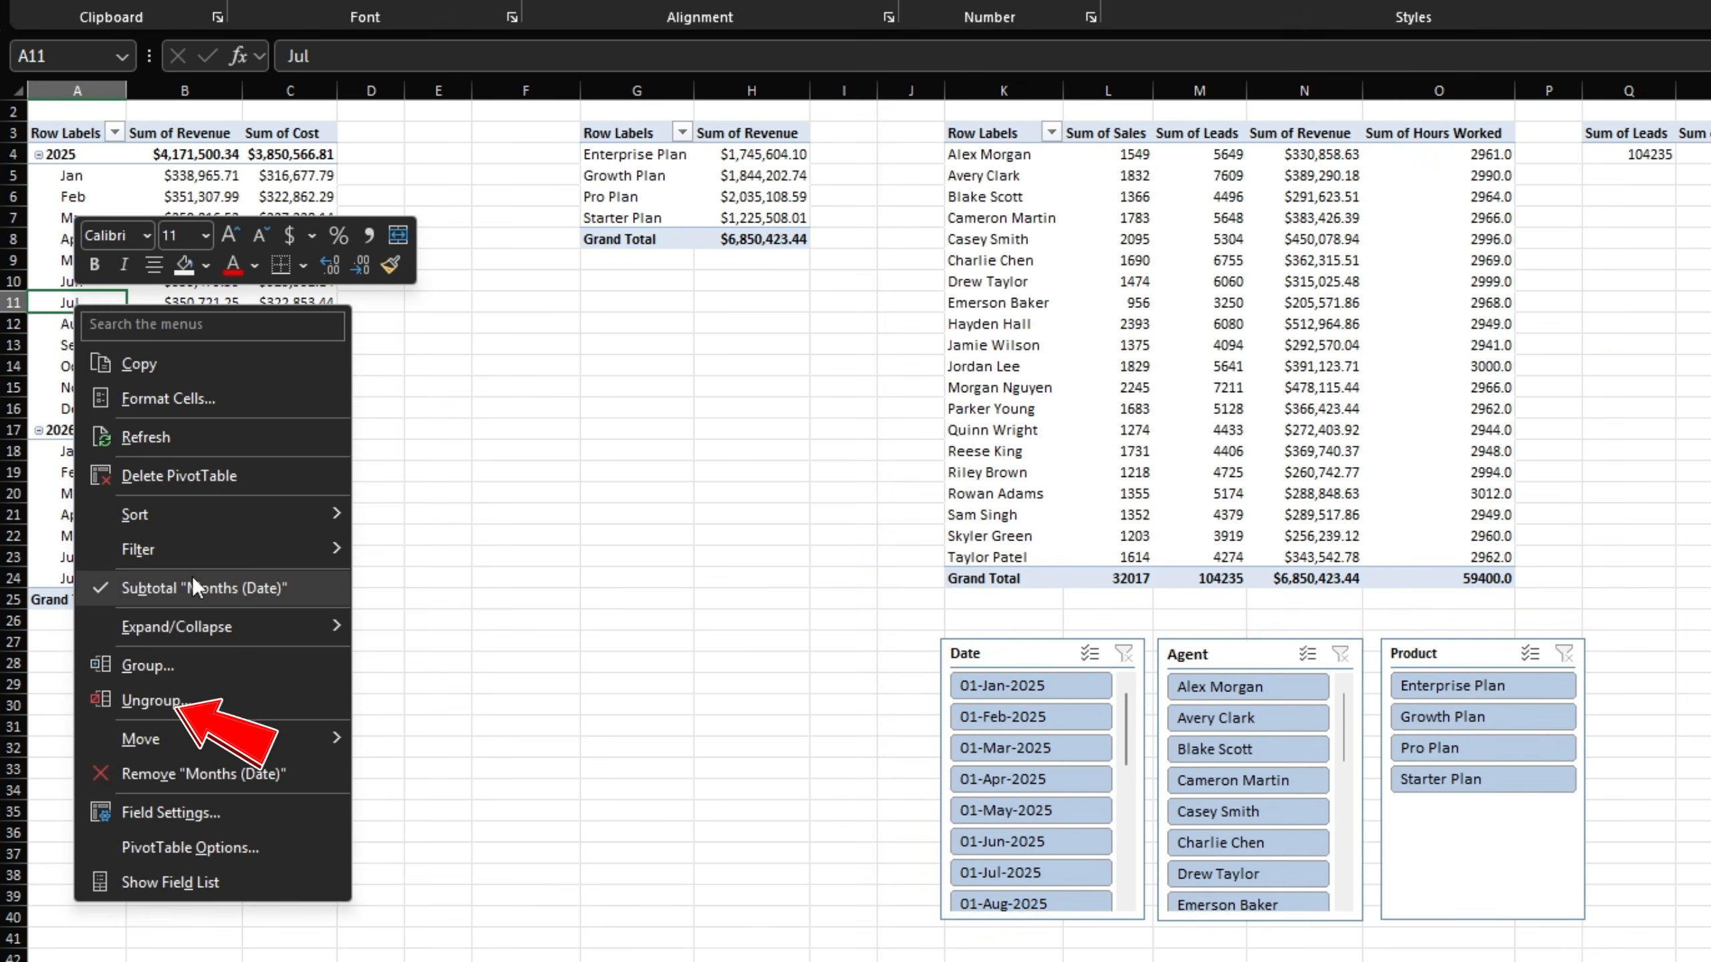
left_click(155, 700)
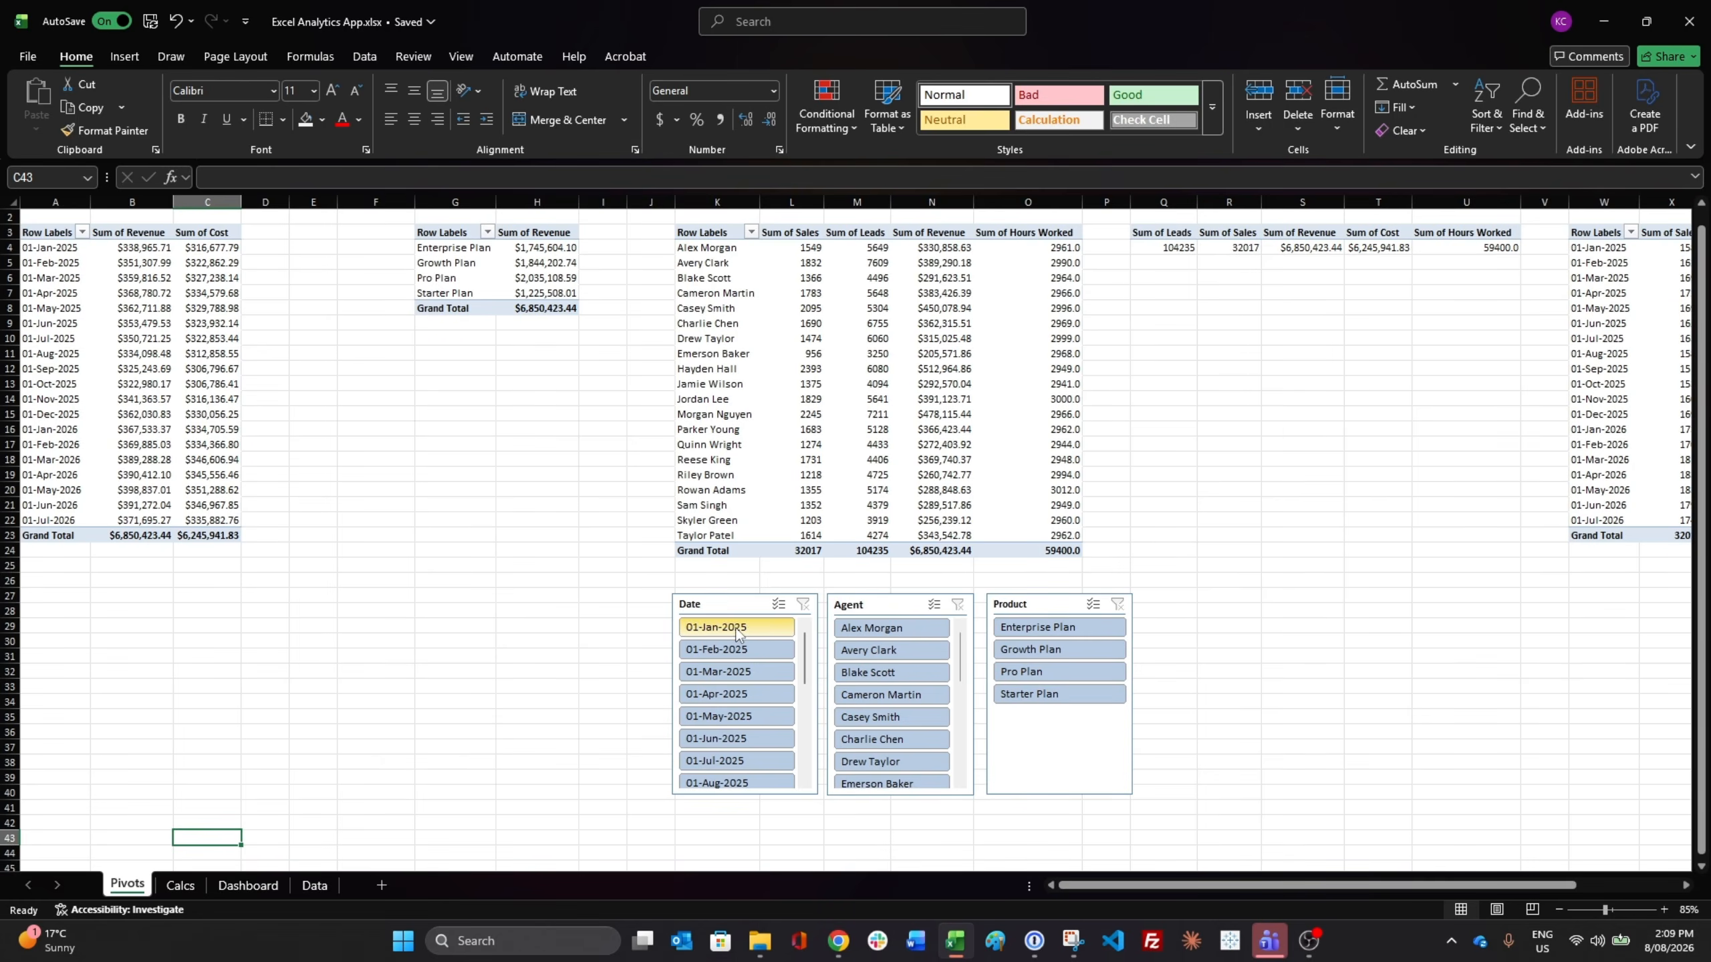
left_click_drag(805, 660, 805, 772)
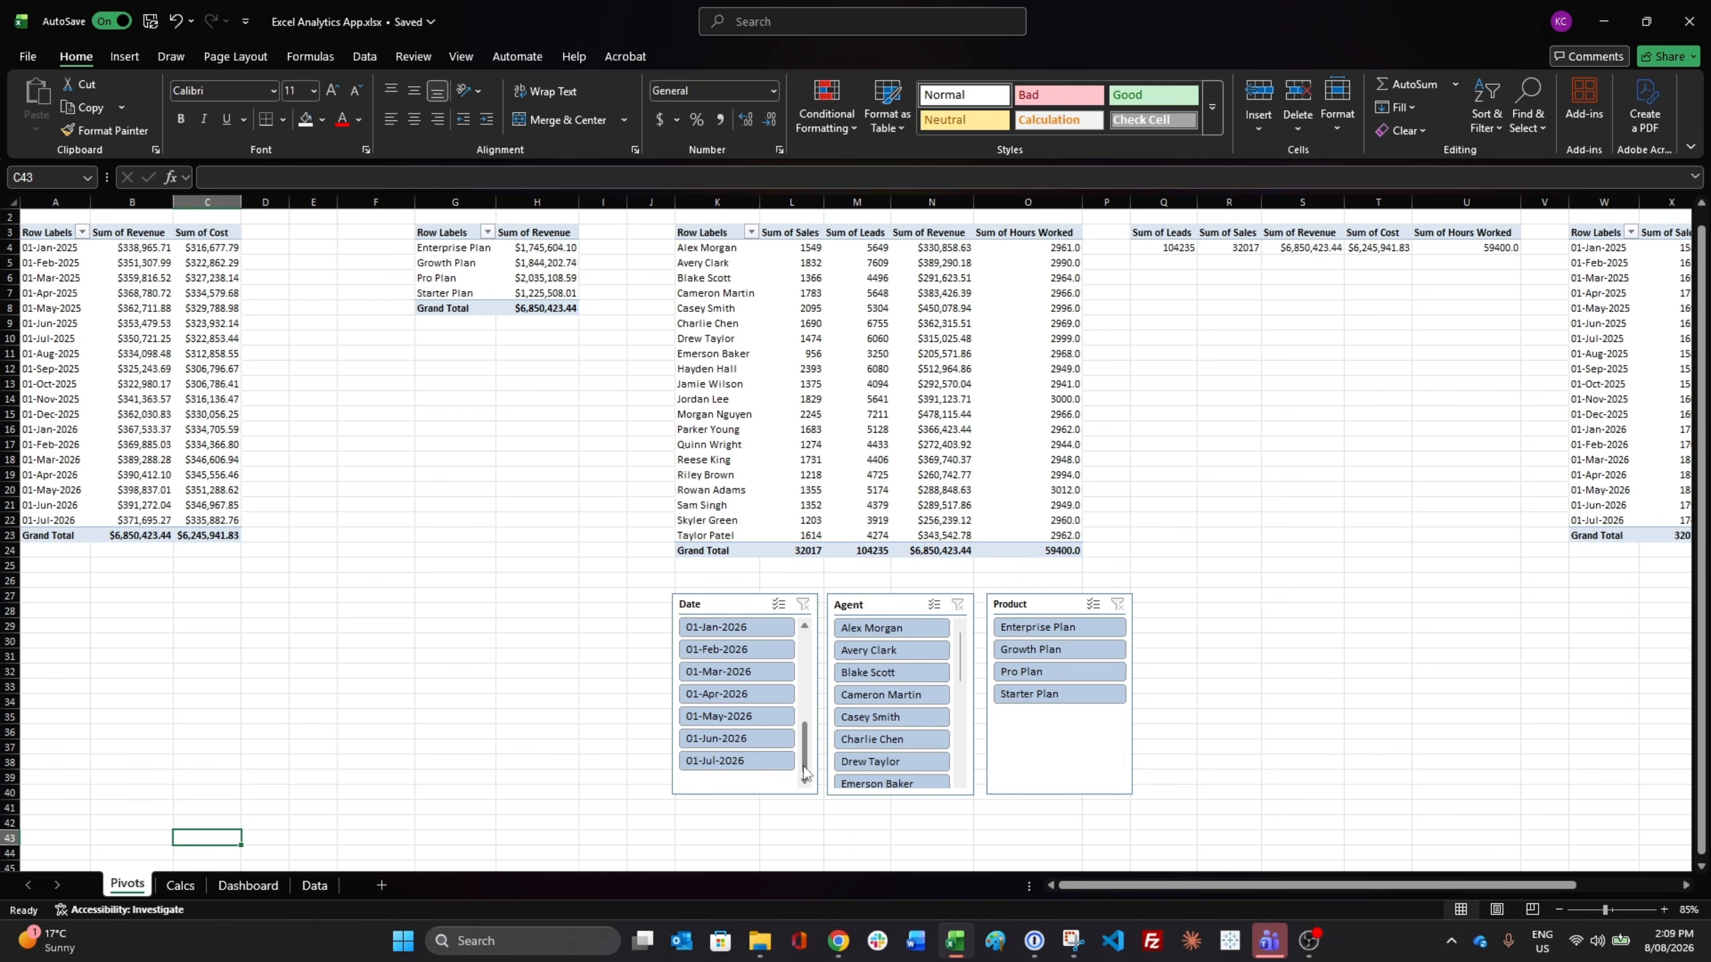
left_click(738, 763)
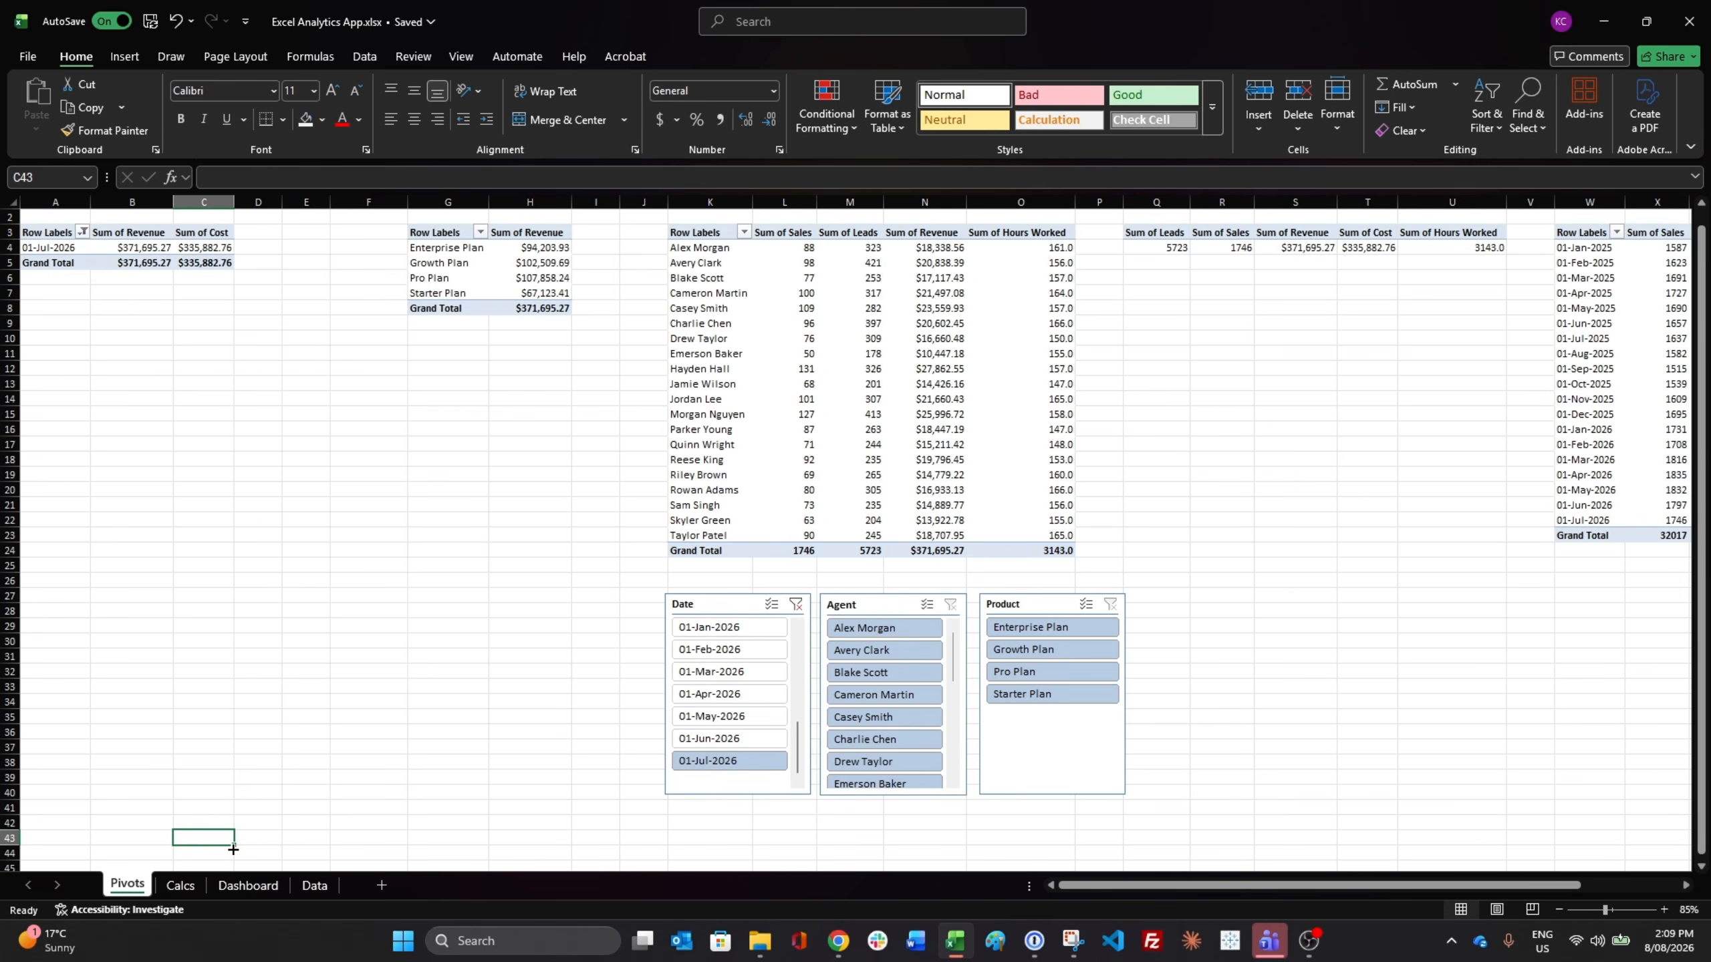
Link the Selected Month cell H2 on the Calcs sheet to the pivot date with =Pivots!A4
left_click(180, 886)
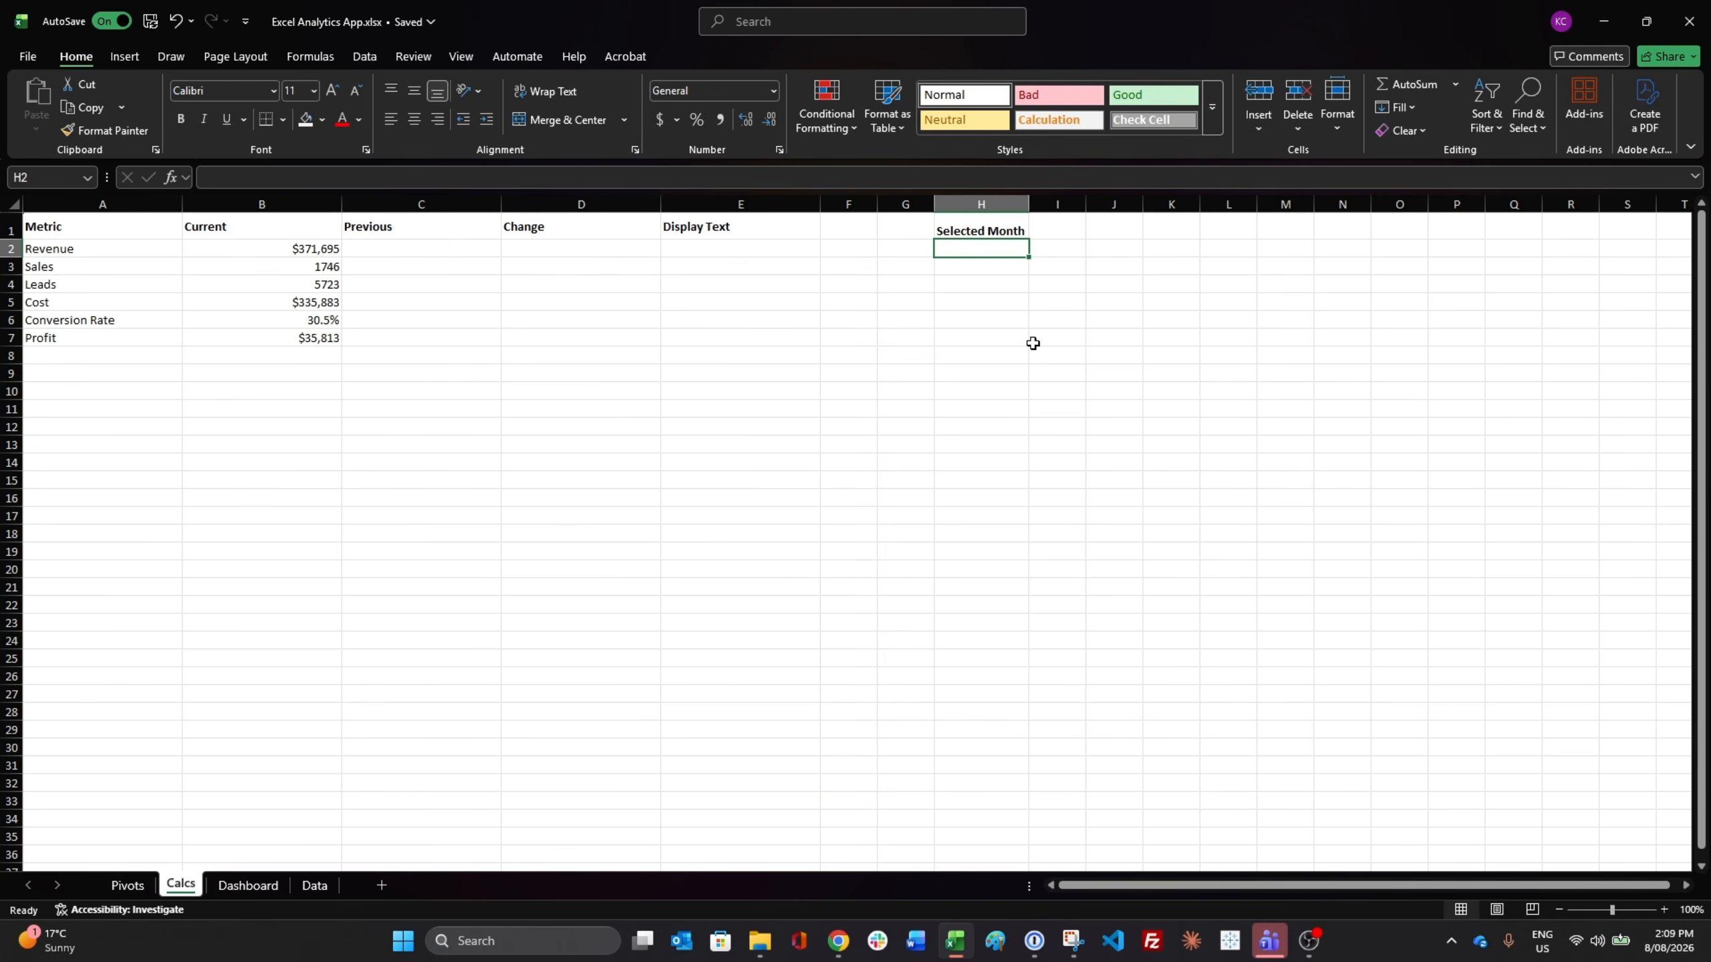
type("=")
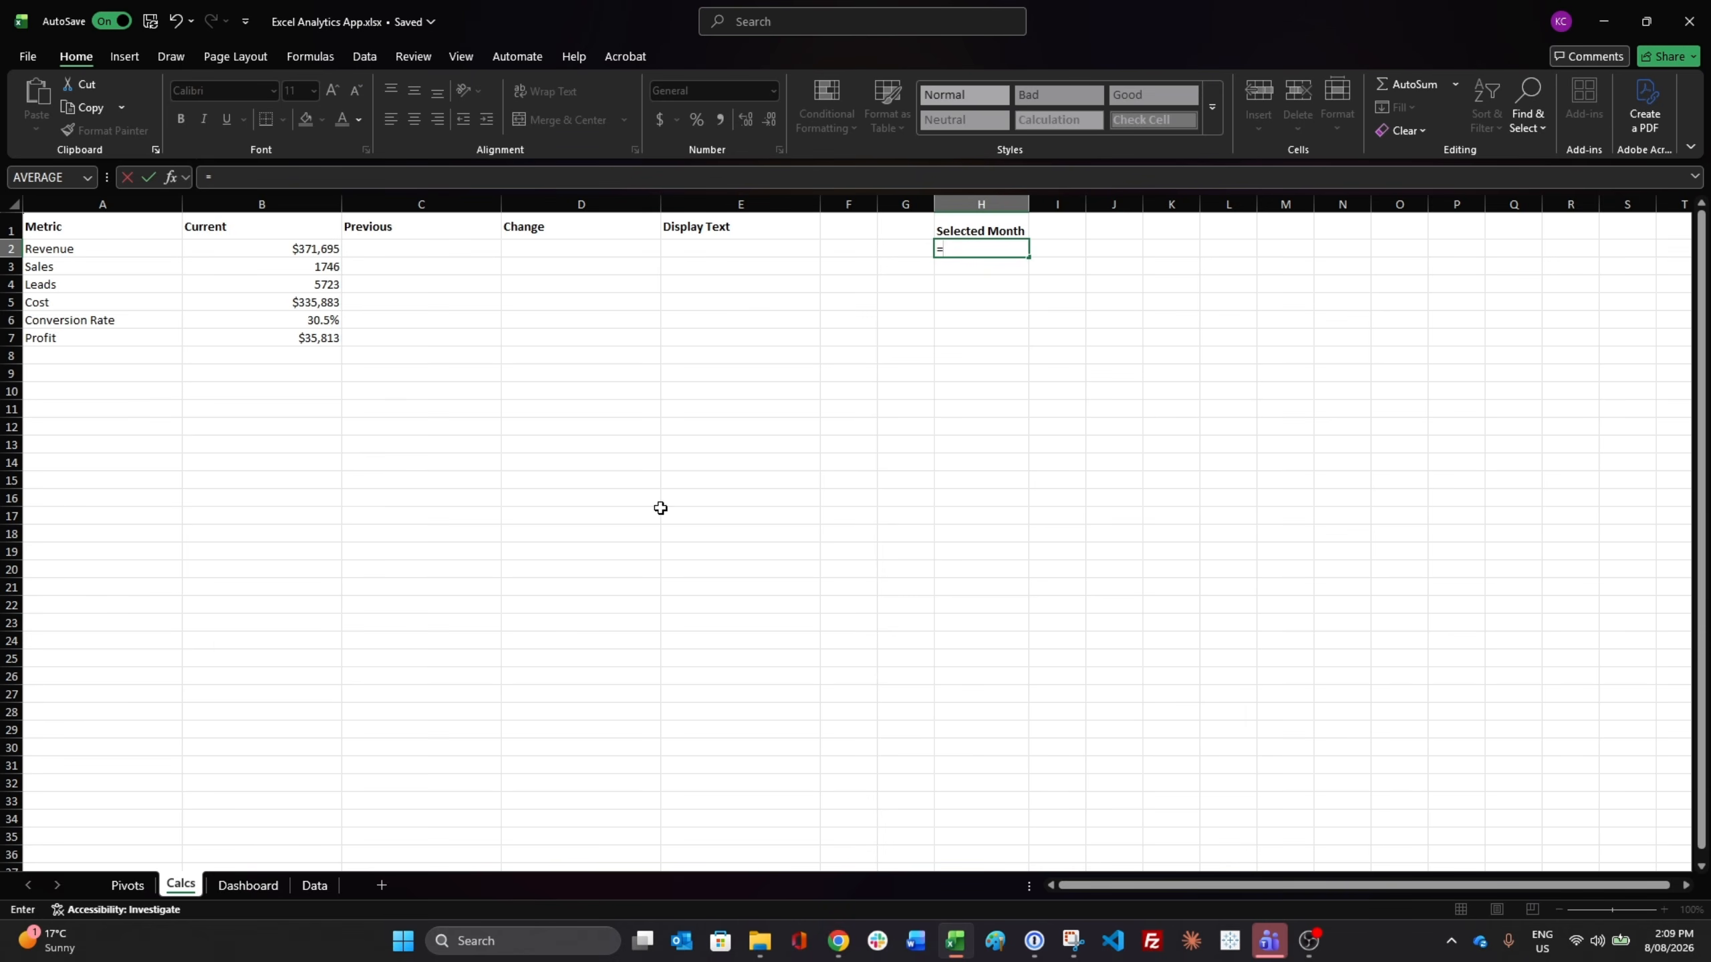
left_click(134, 886)
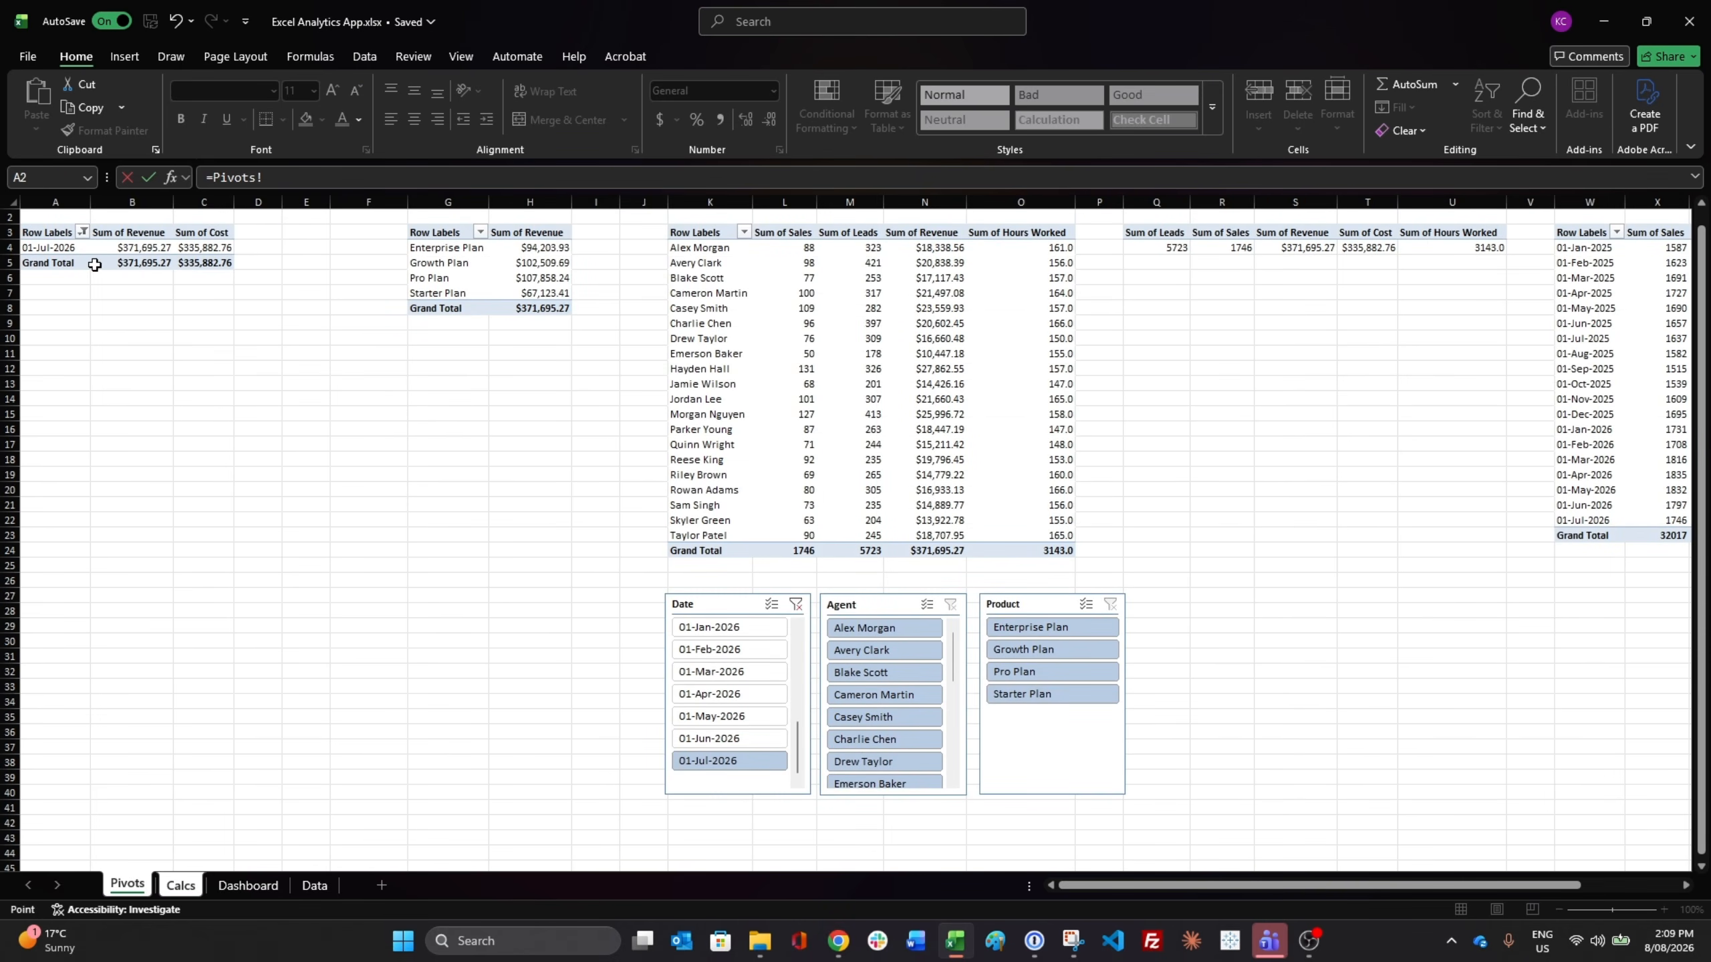
key("Return")
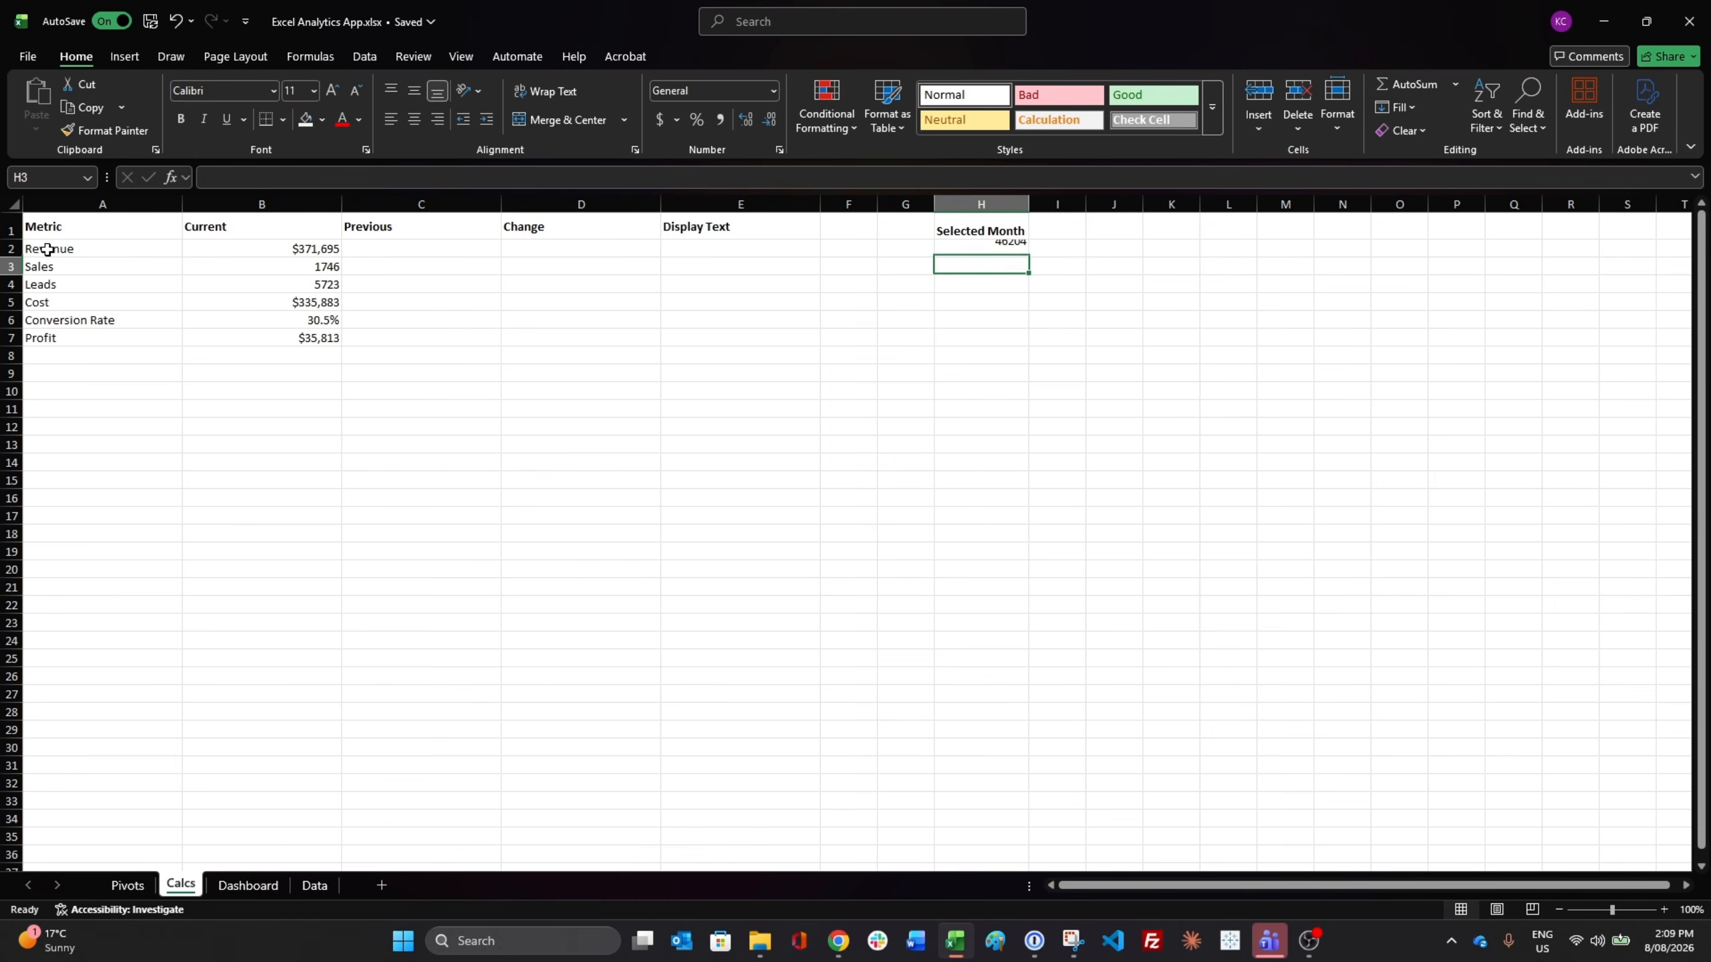
Format the Selected Month in H2 with the custom date format mmm-yyyy
left_click(955, 247)
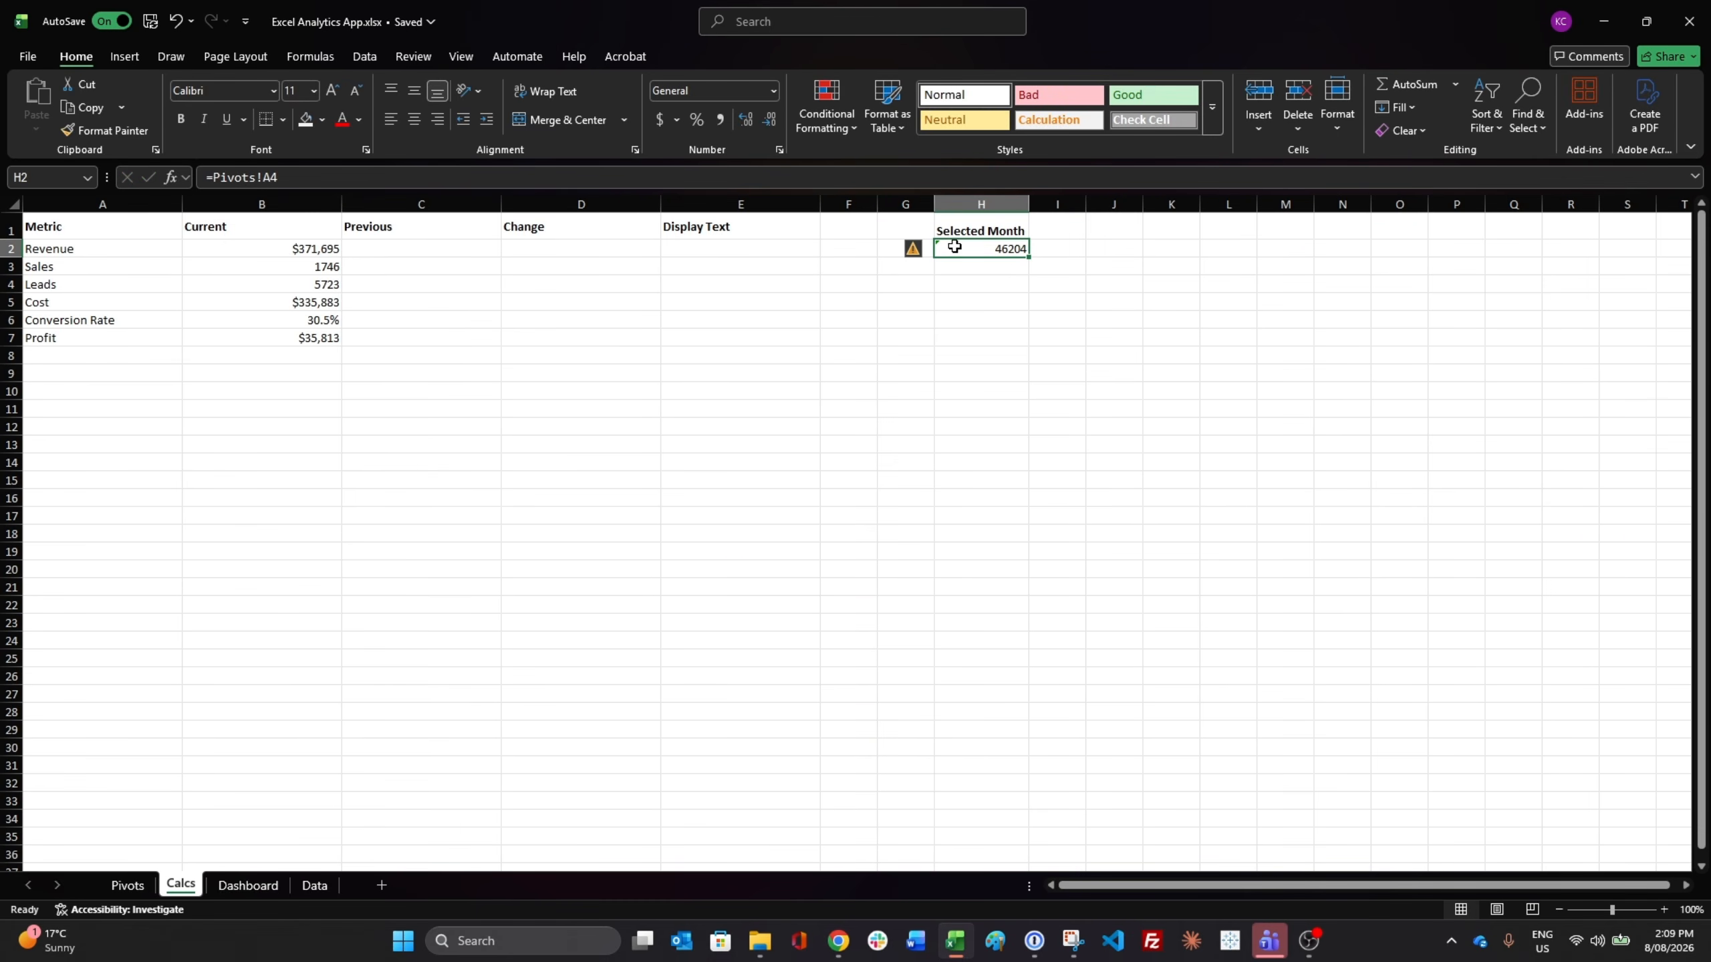
key("ctrl+1")
left_click(256, 344)
scroll(382, 349, "down", 3)
left_click(378, 324)
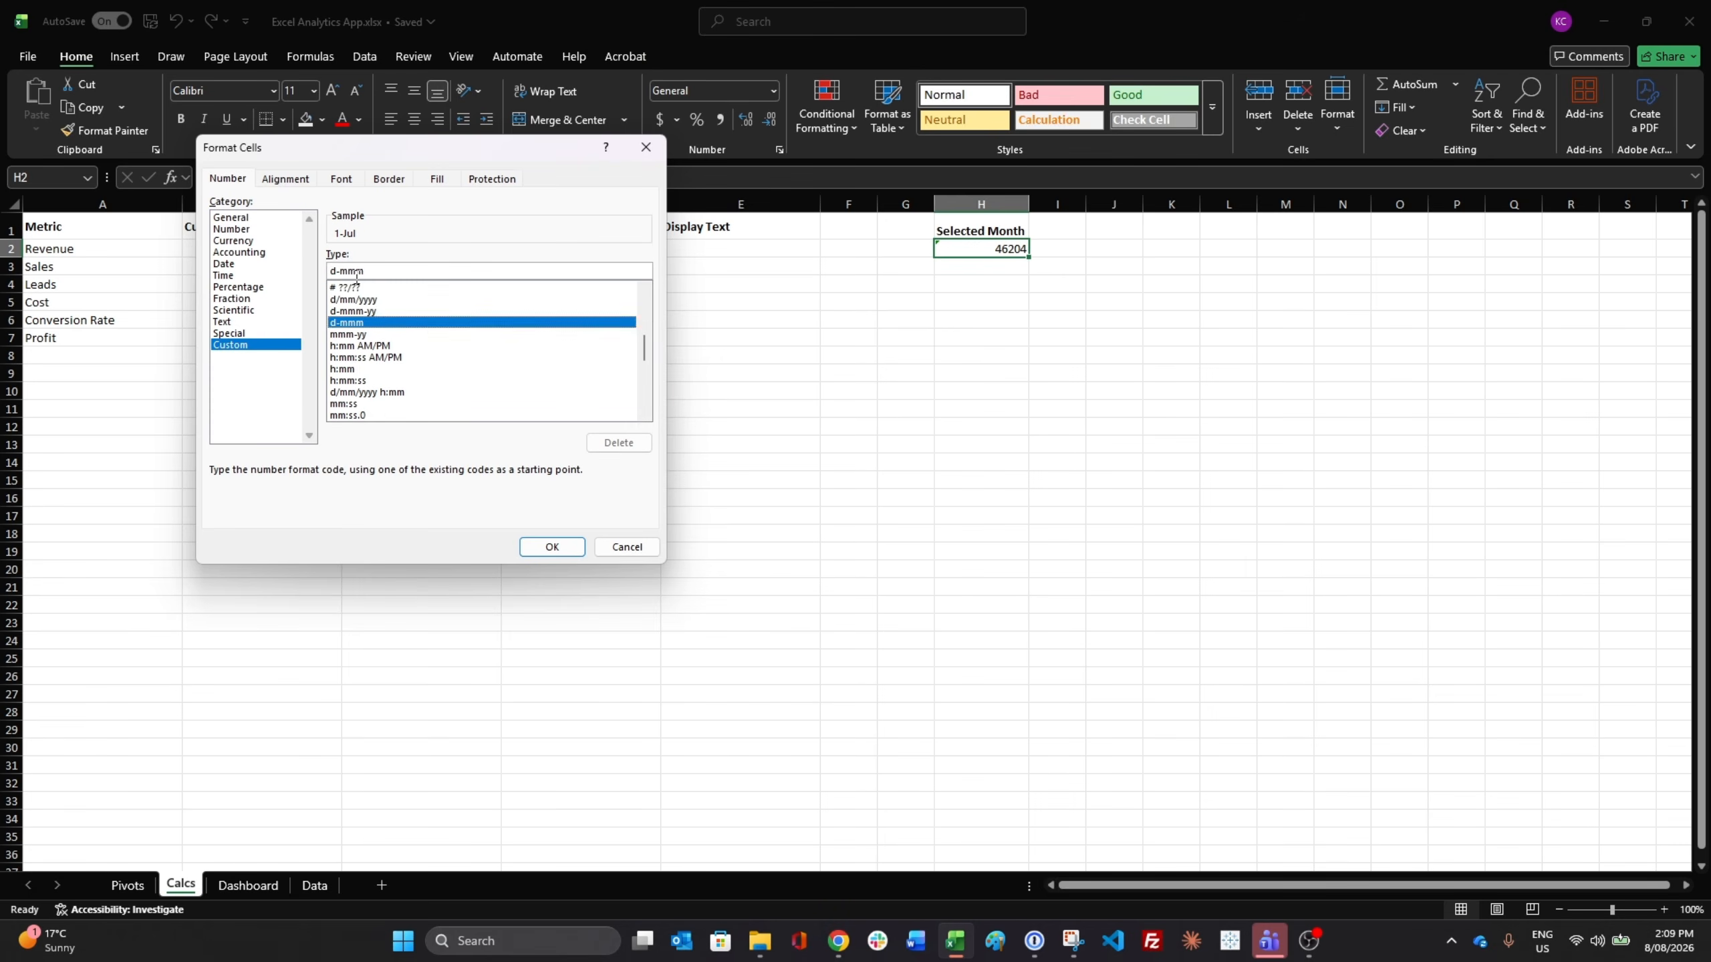
left_click(338, 272)
key("BackSpace")
key("BackSpace")
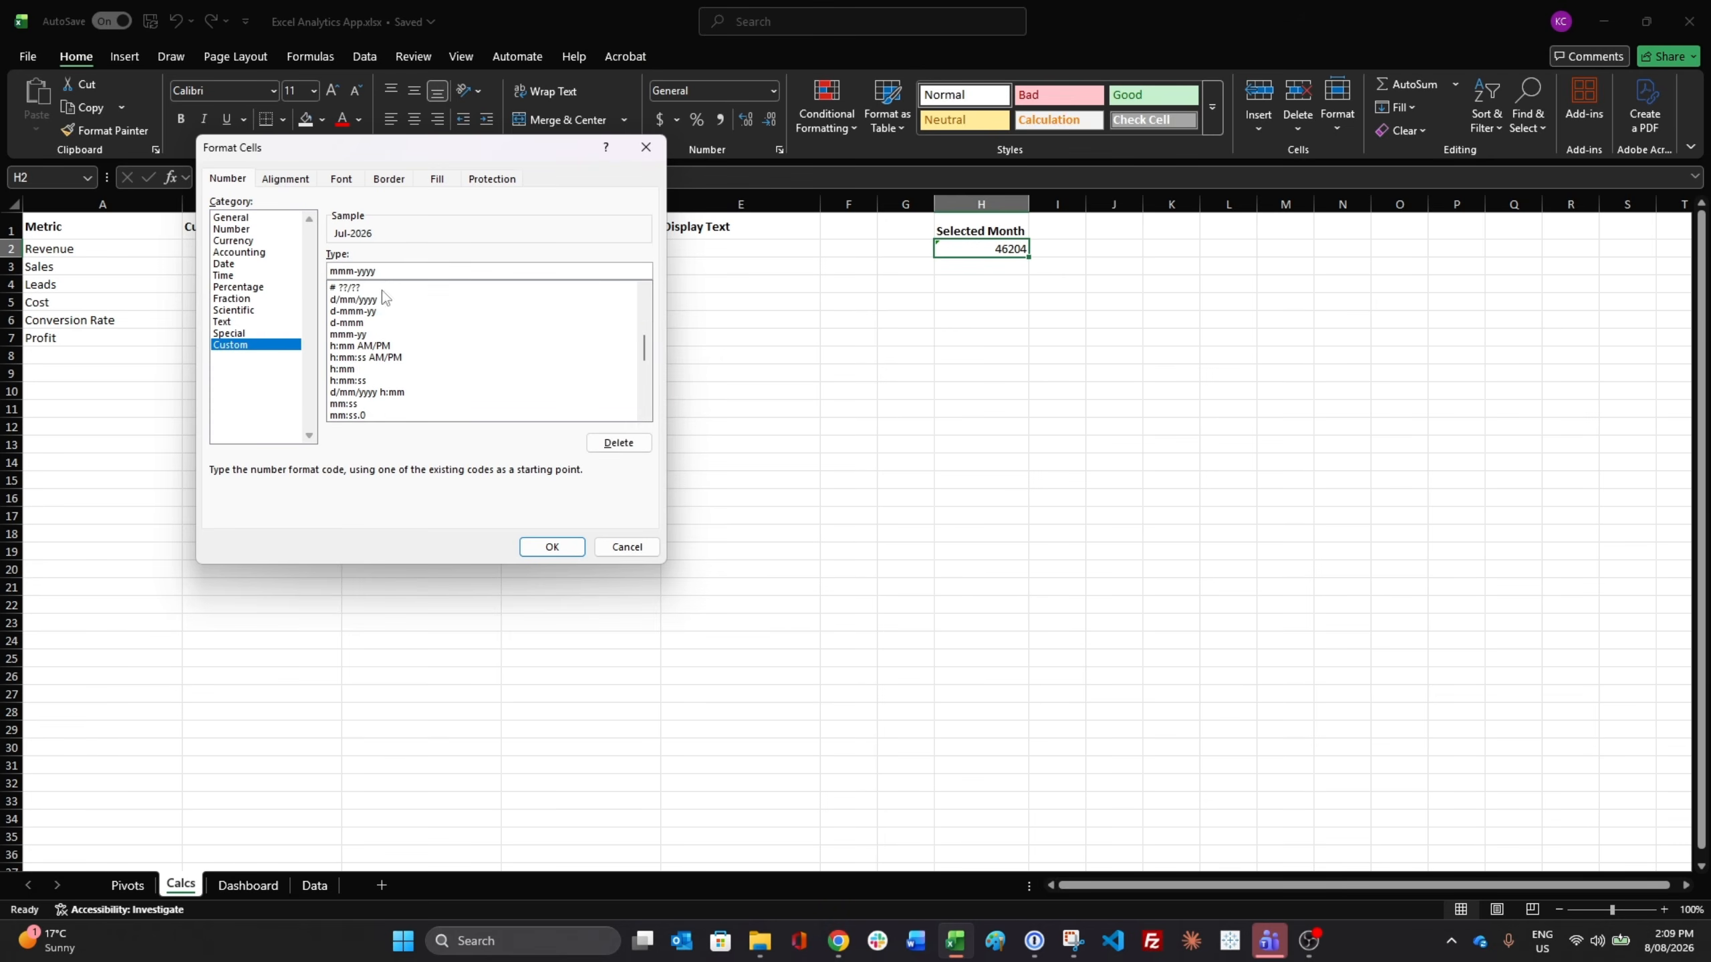
key("Return")
Calculate the month before the selected one in H3 with =EDATE(H2,-1)
left_click(1001, 267)
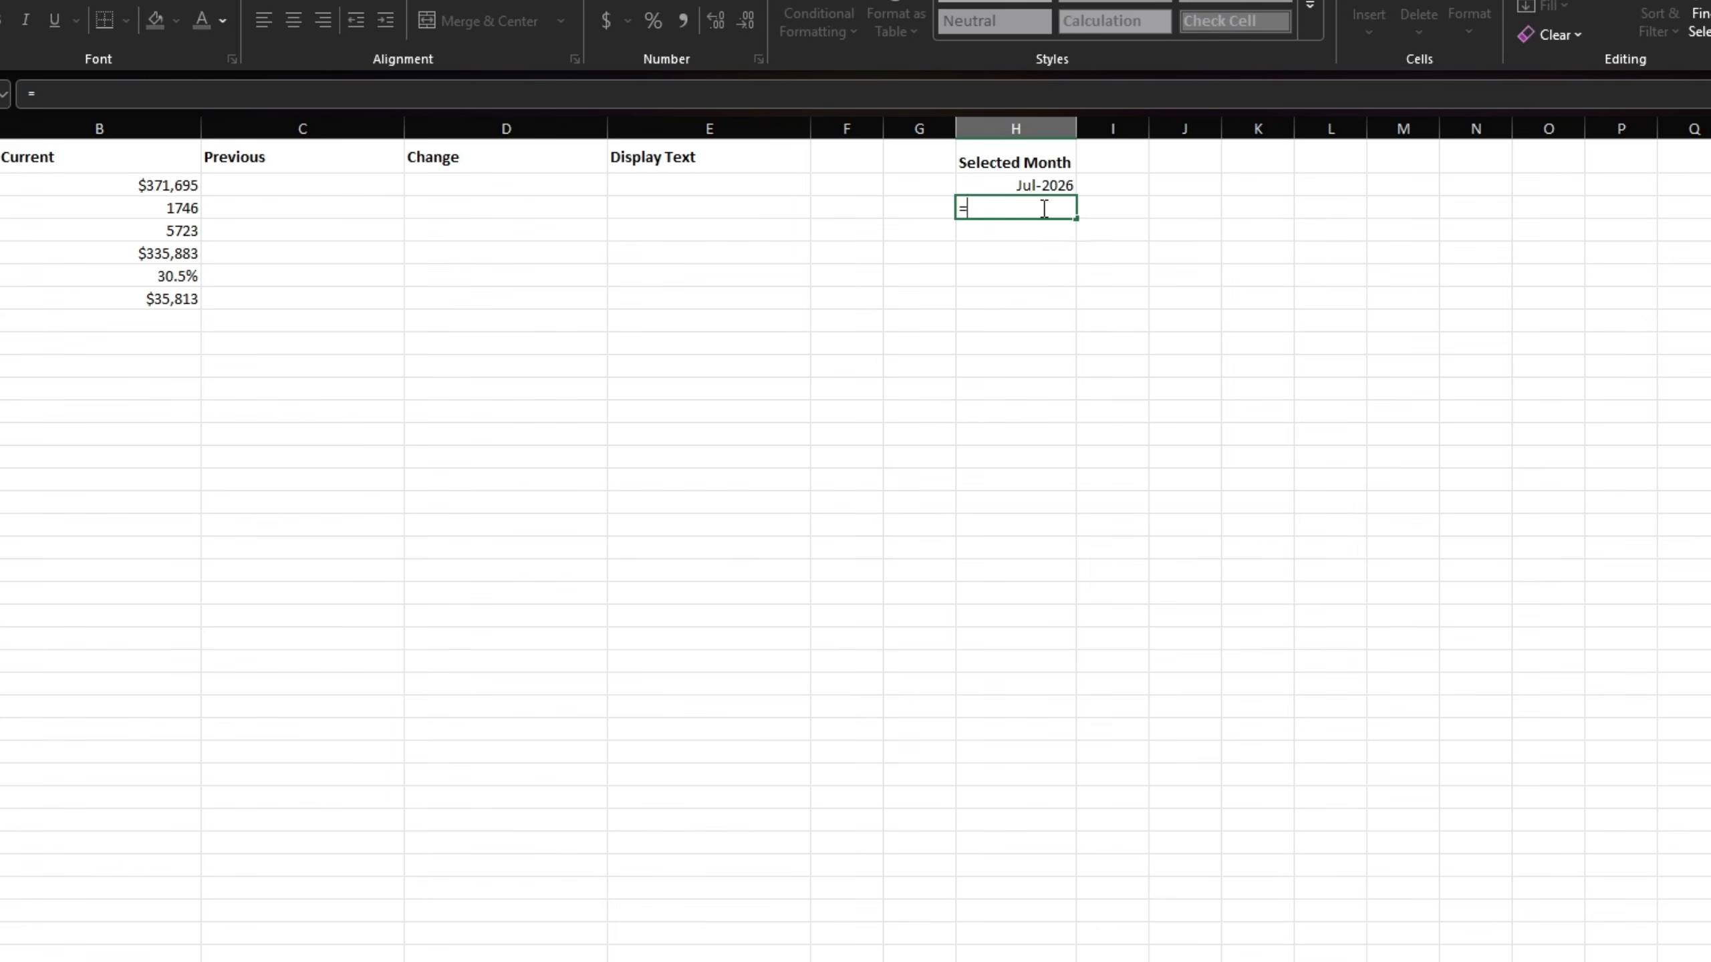
type("=edat")
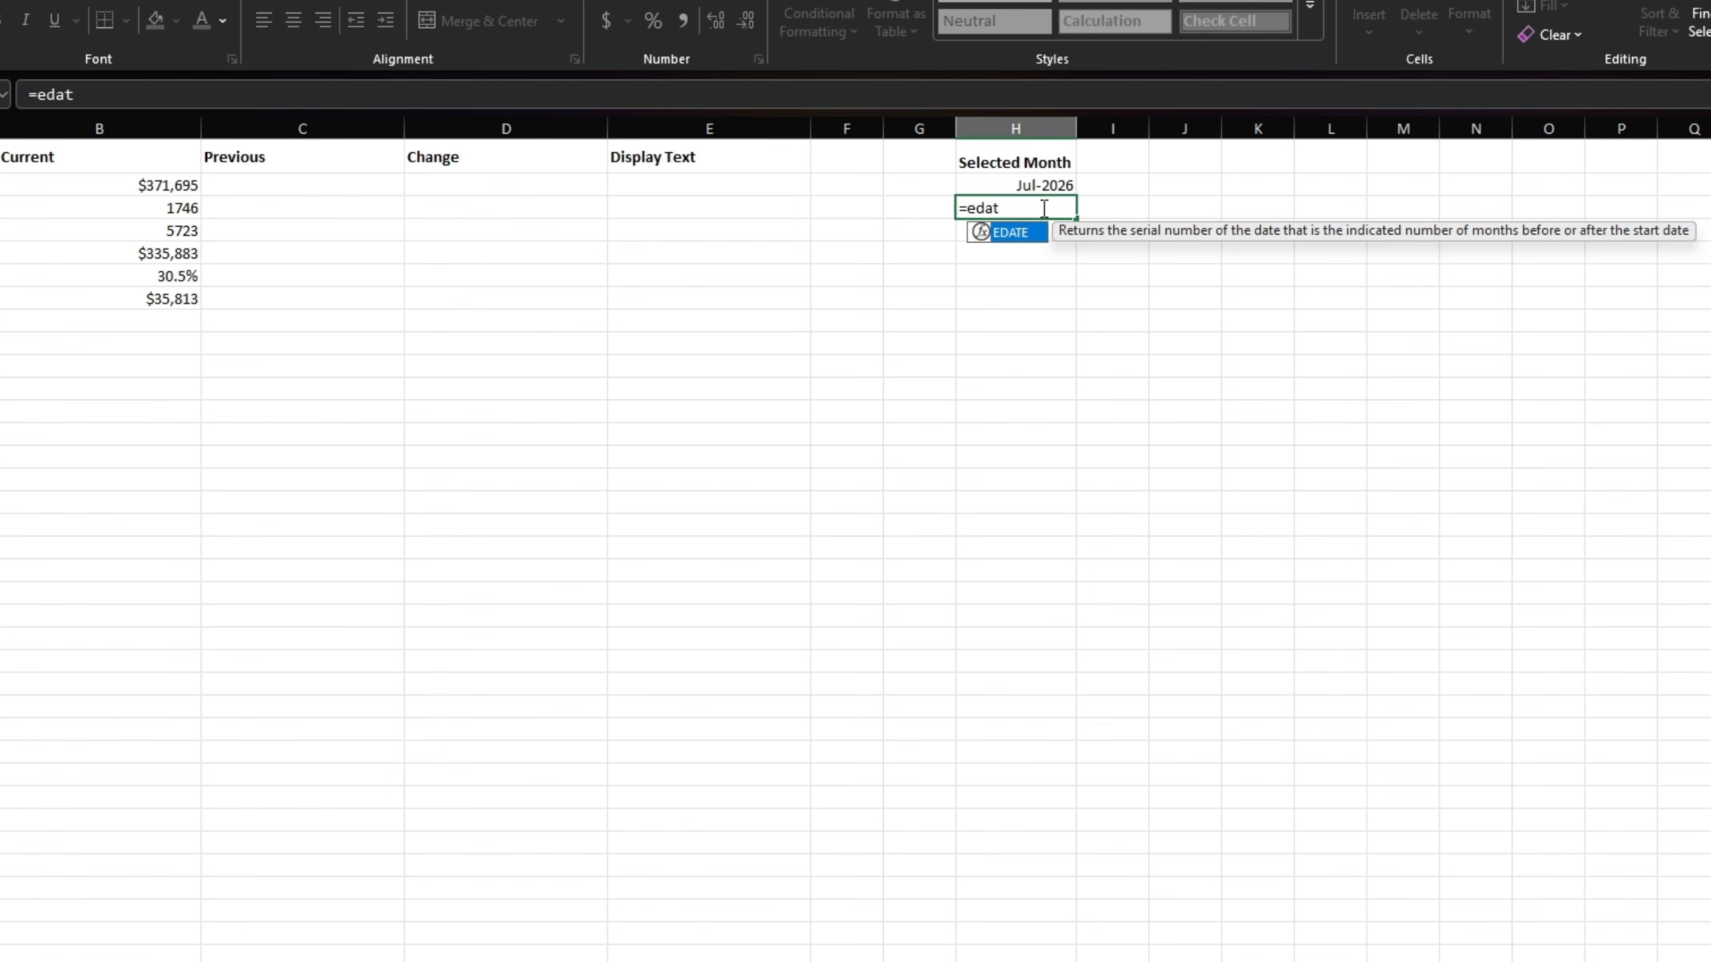
key("Tab")
key("Up")
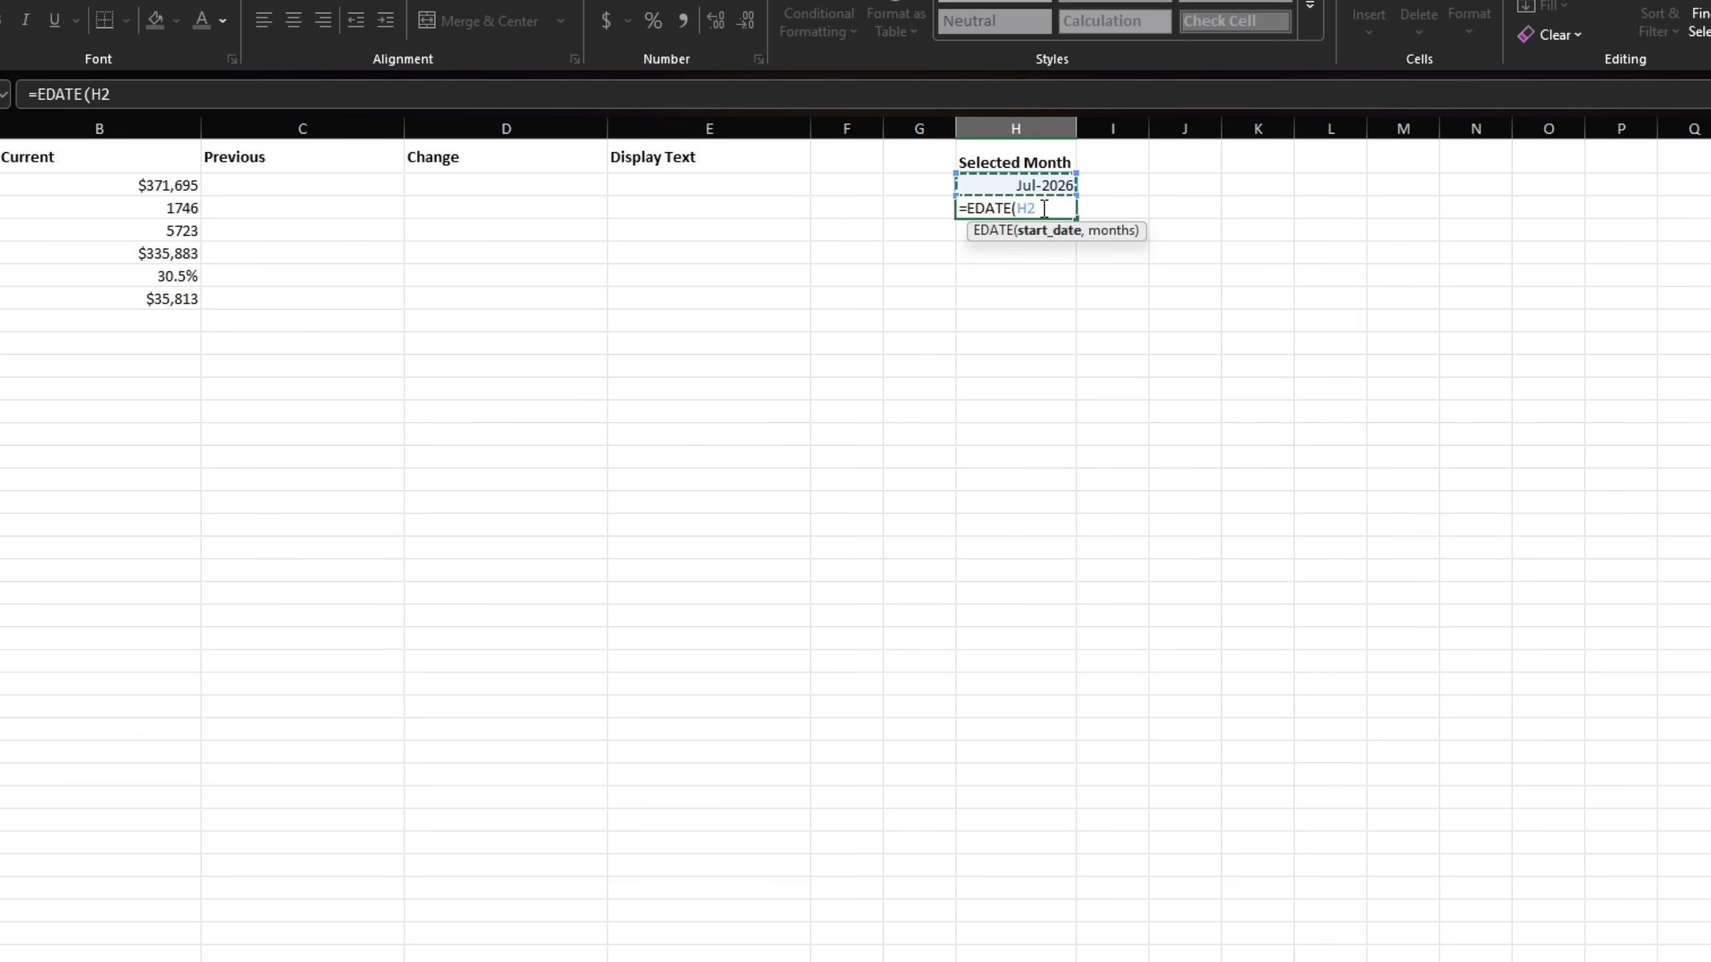
type(",-1")
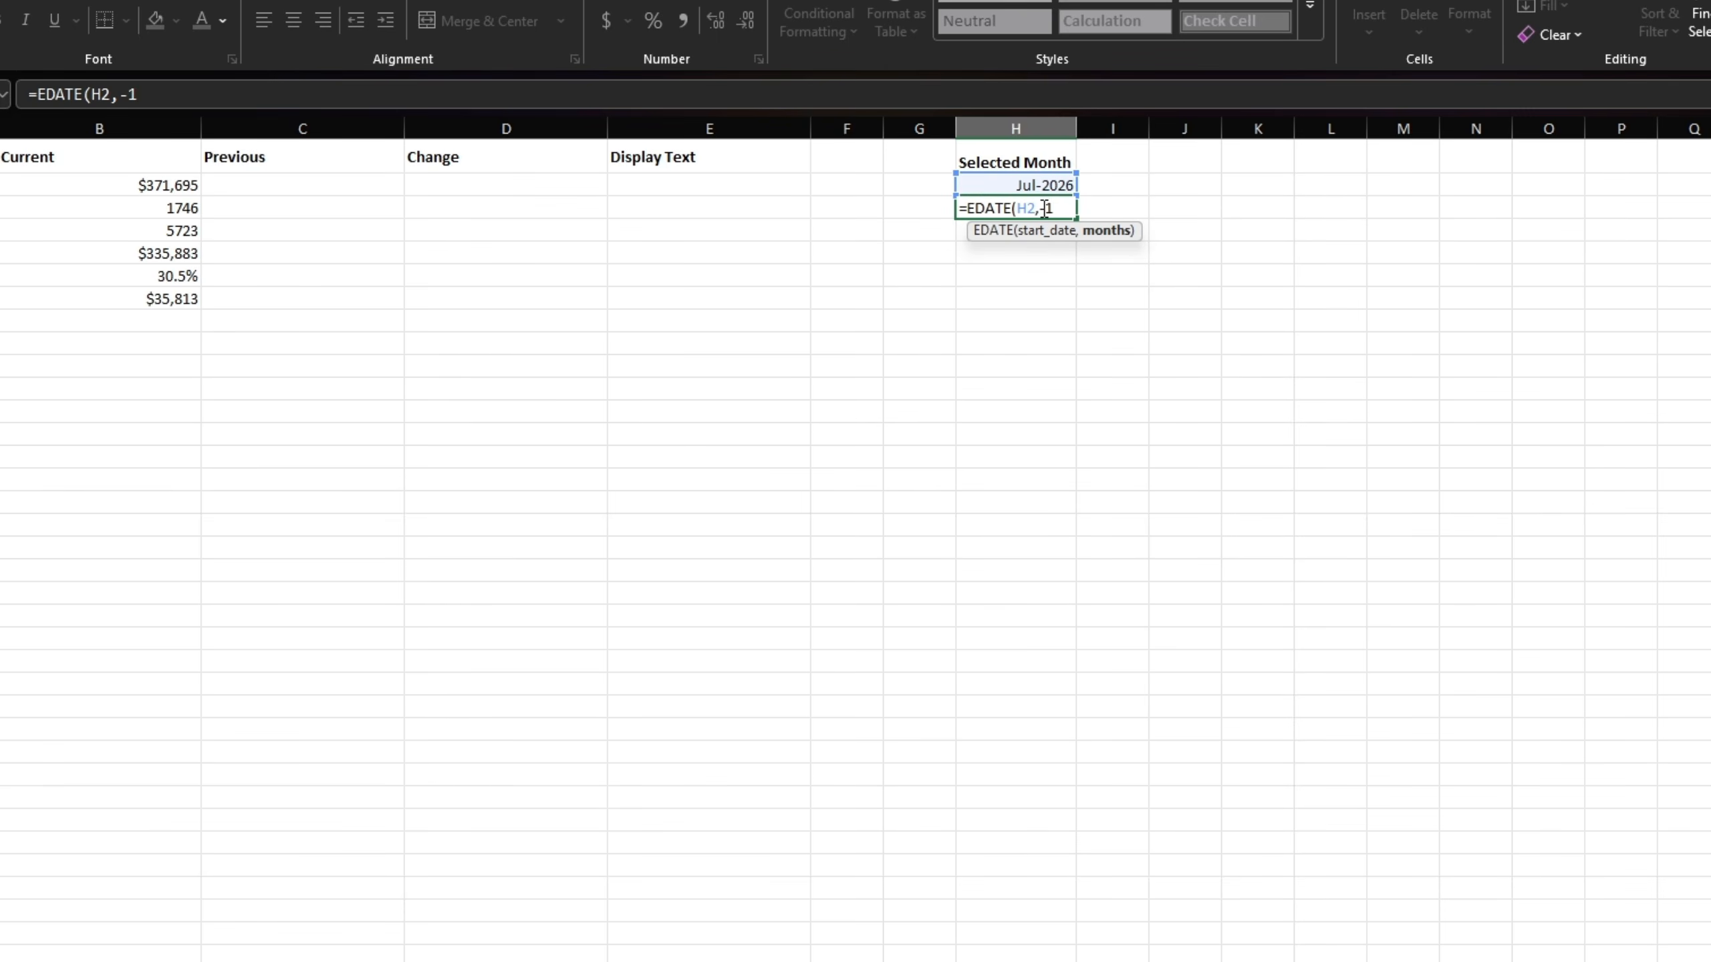
type(")")
key("Return")
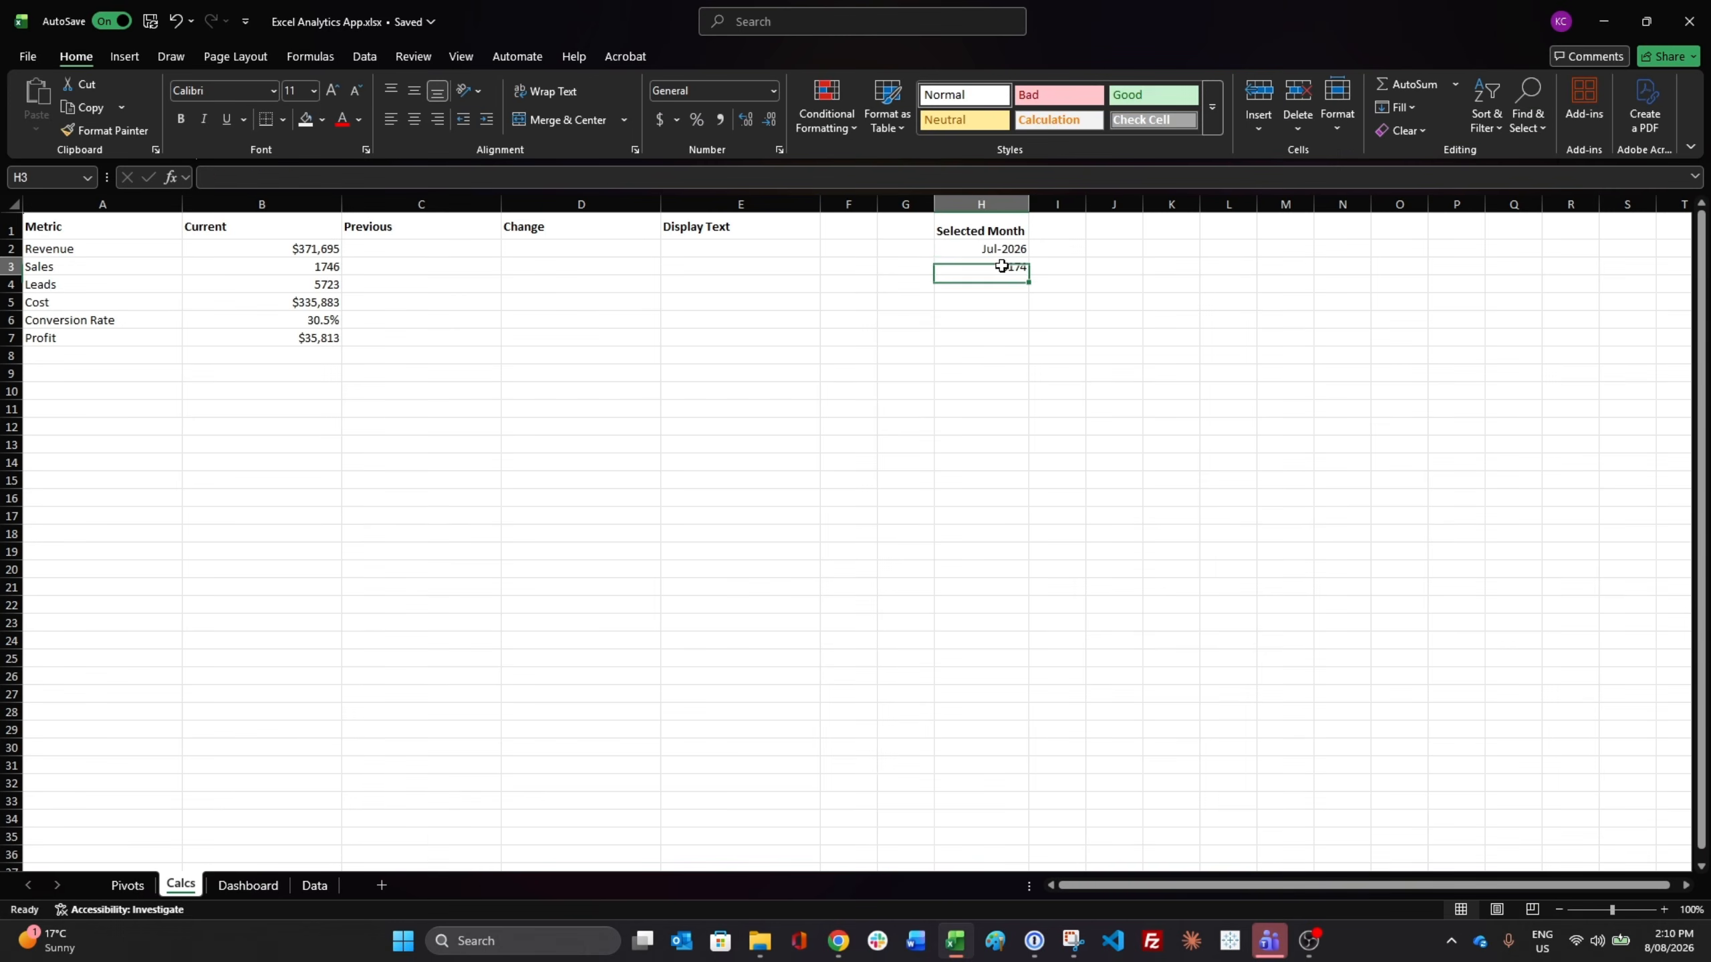
Copy the date format of H2 to H3 and collapse the ribbon
left_click(1042, 205)
left_click(1004, 250)
left_click(135, 131)
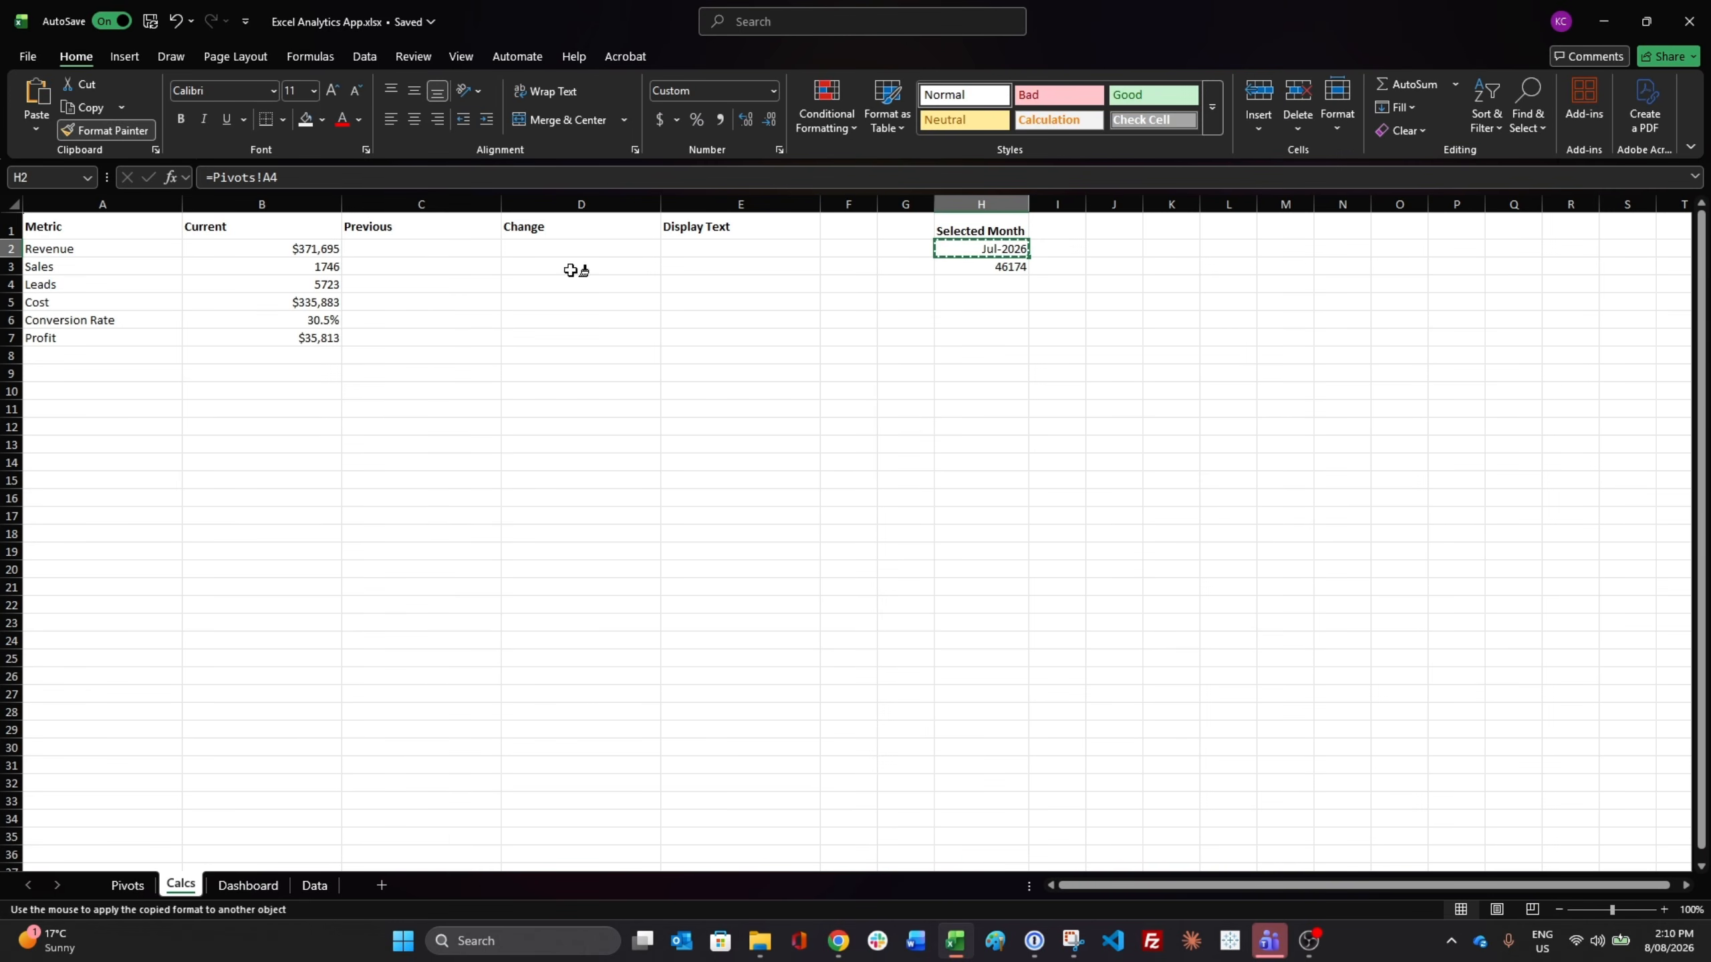
left_click(1004, 268)
left_click(930, 390)
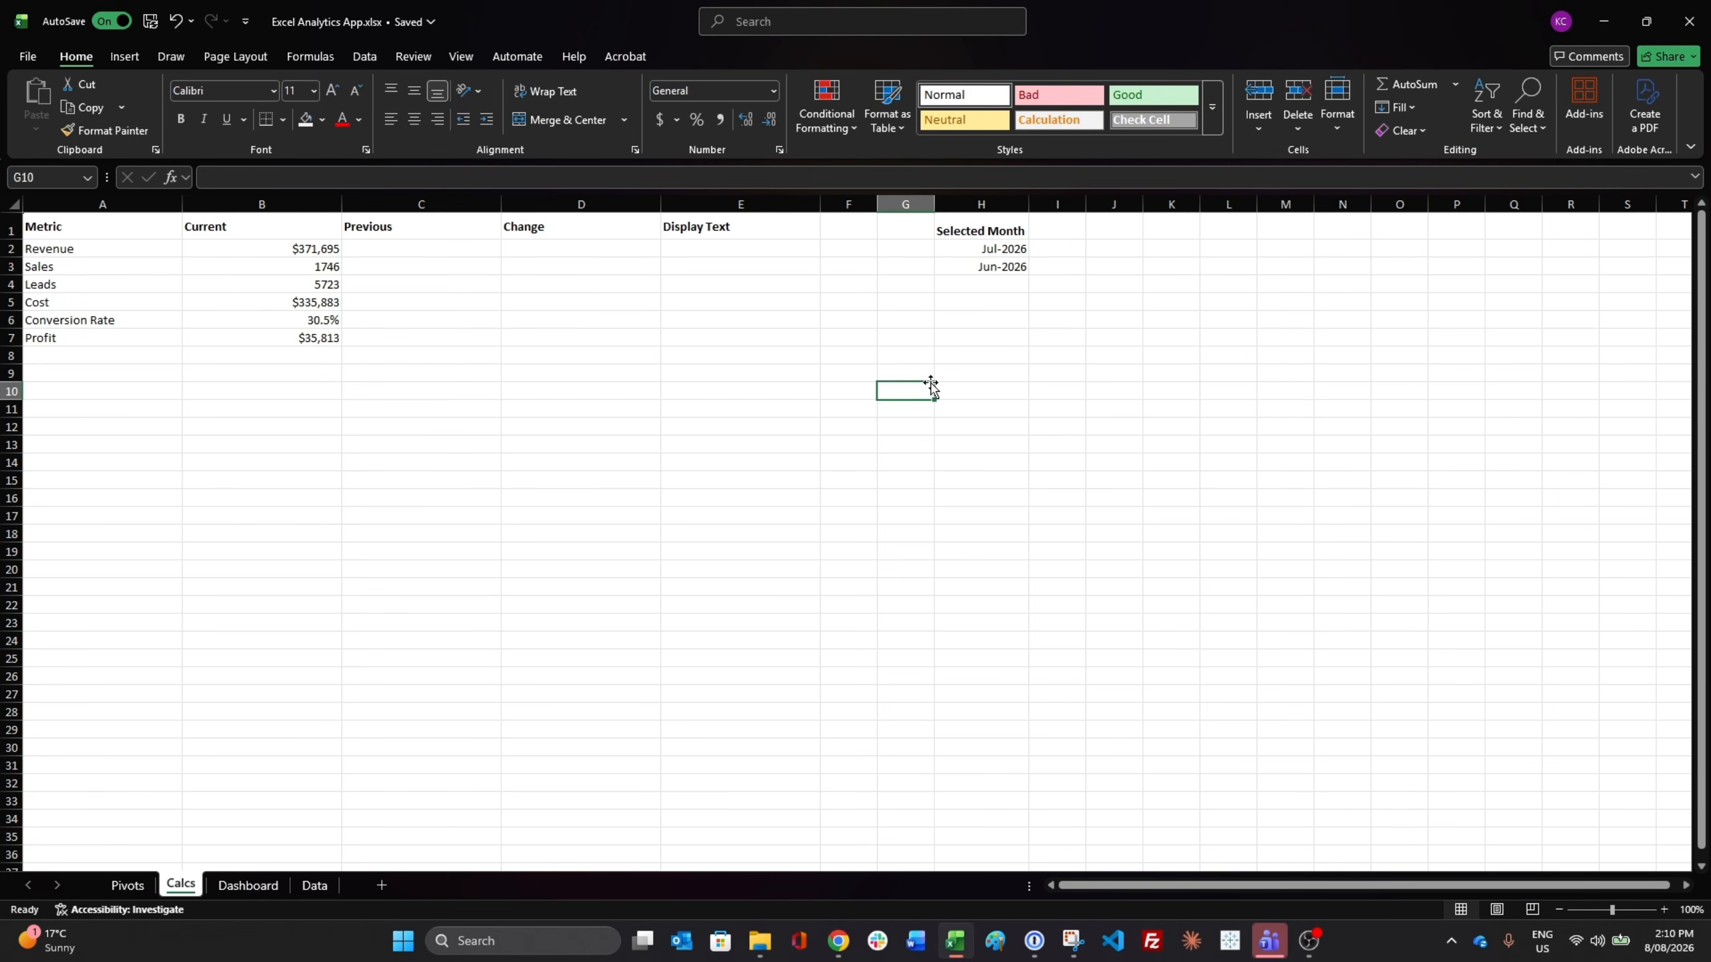
key("ctrl+F1")
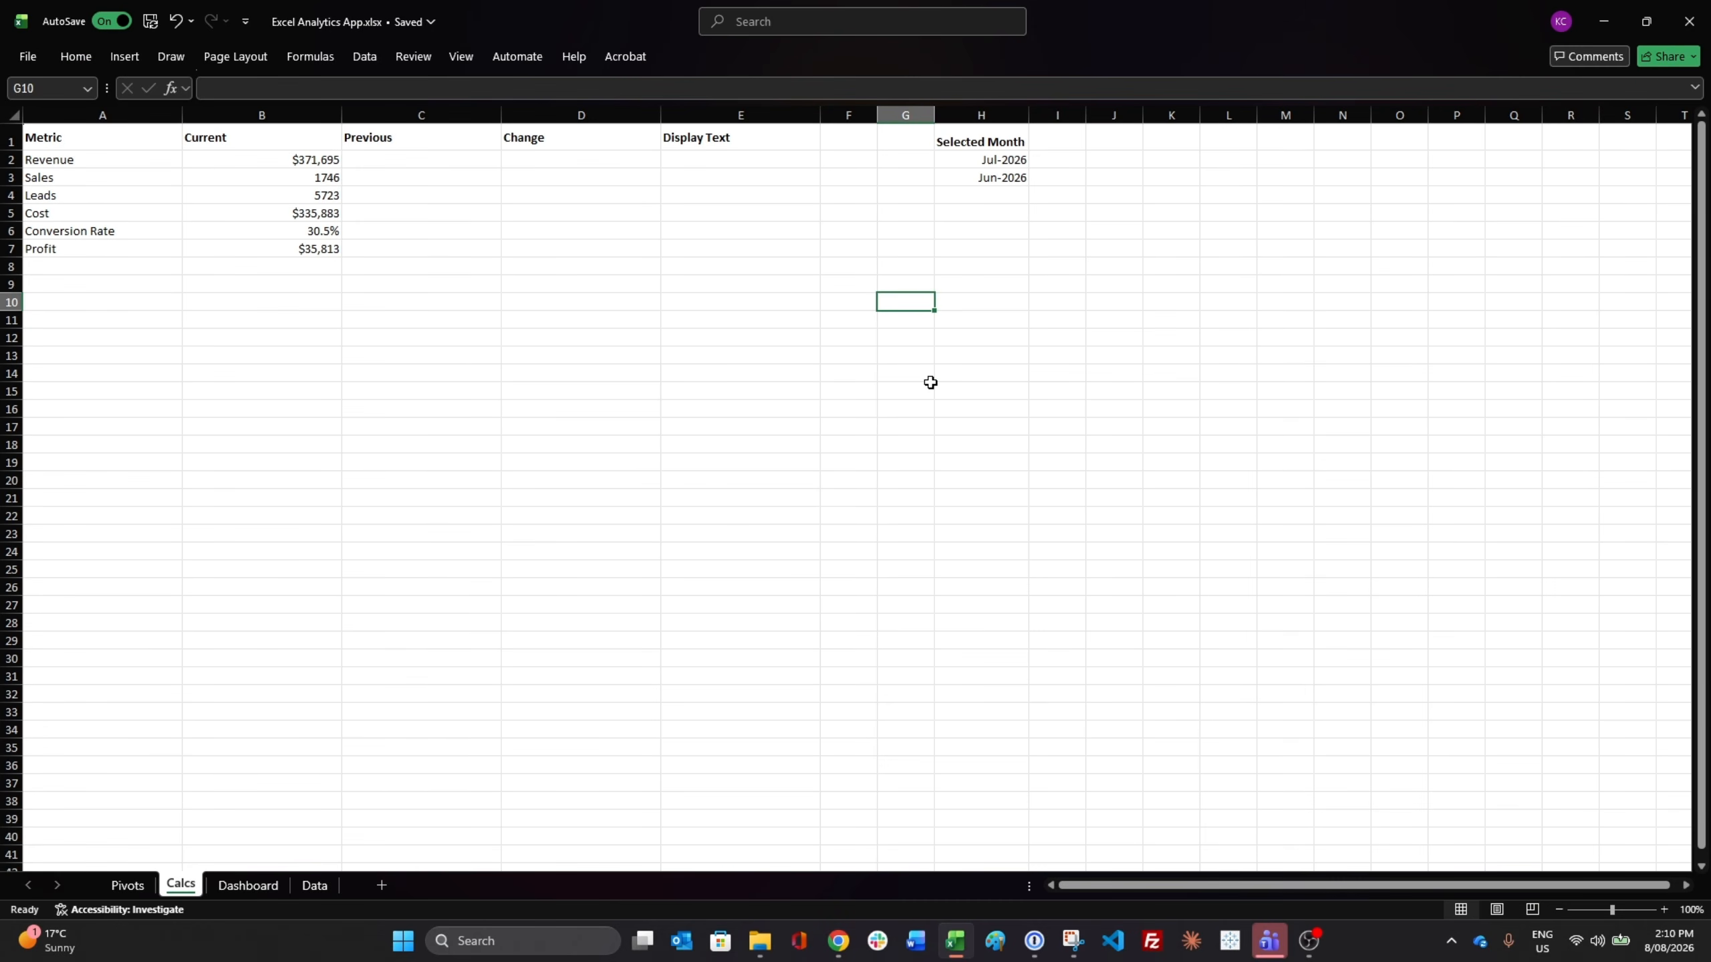
left_click_drag(982, 164, 984, 179)
left_click(983, 266)
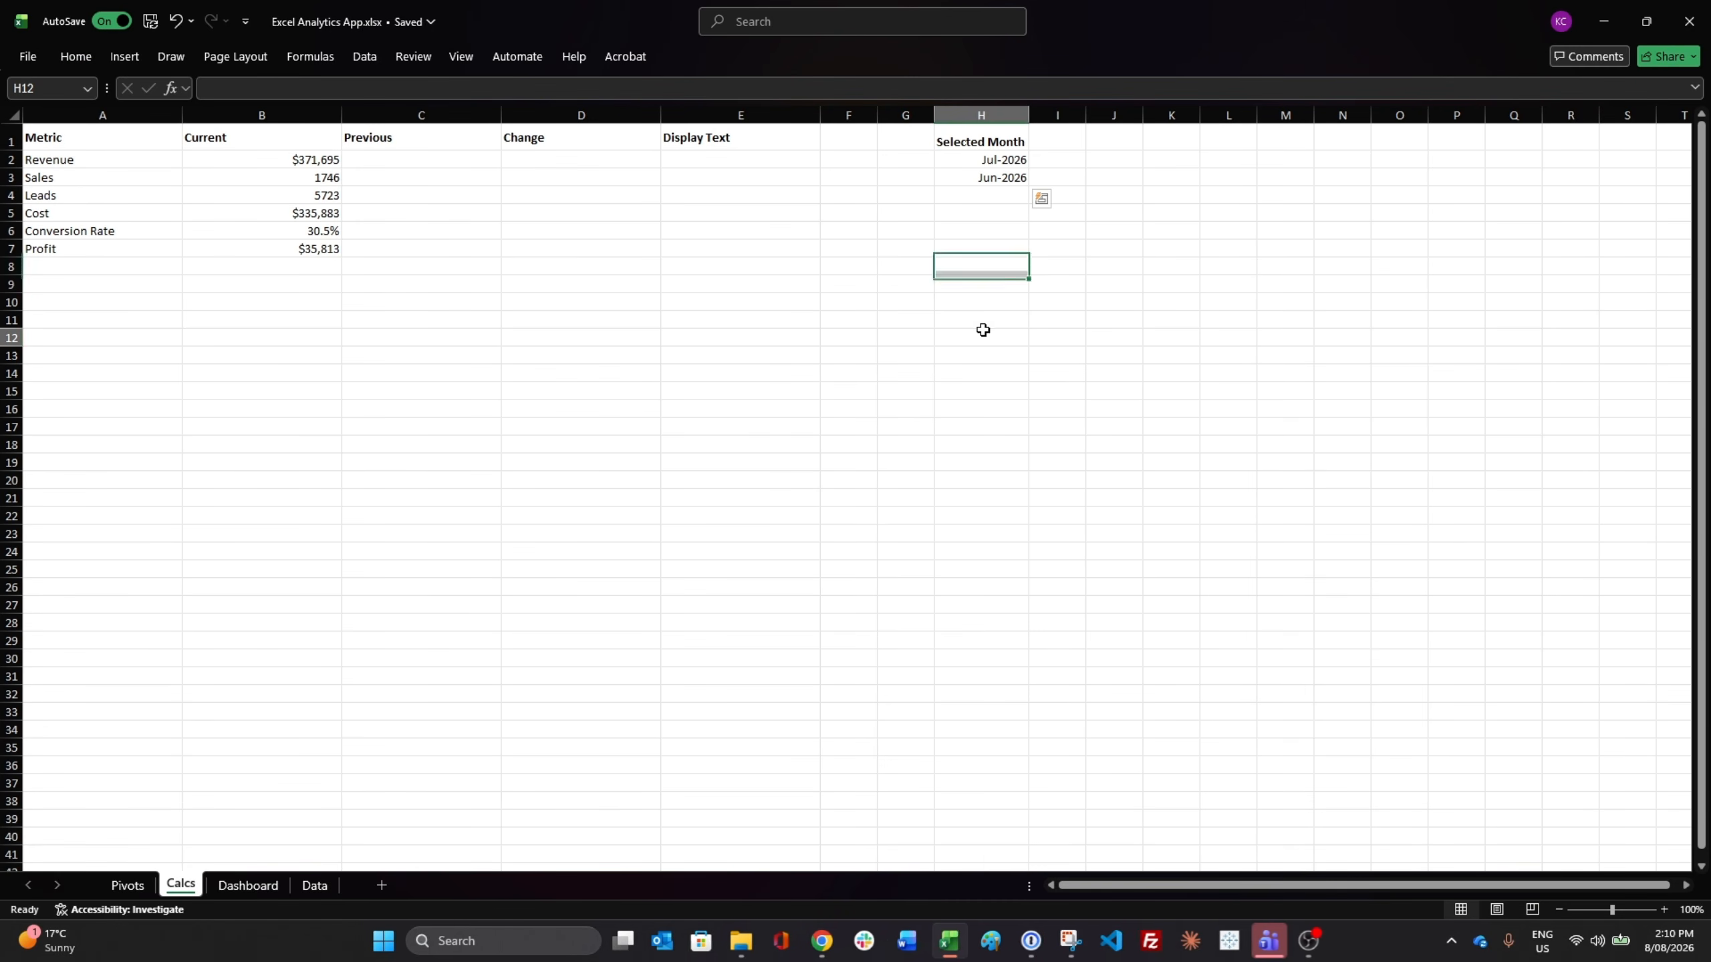
left_click(983, 335)
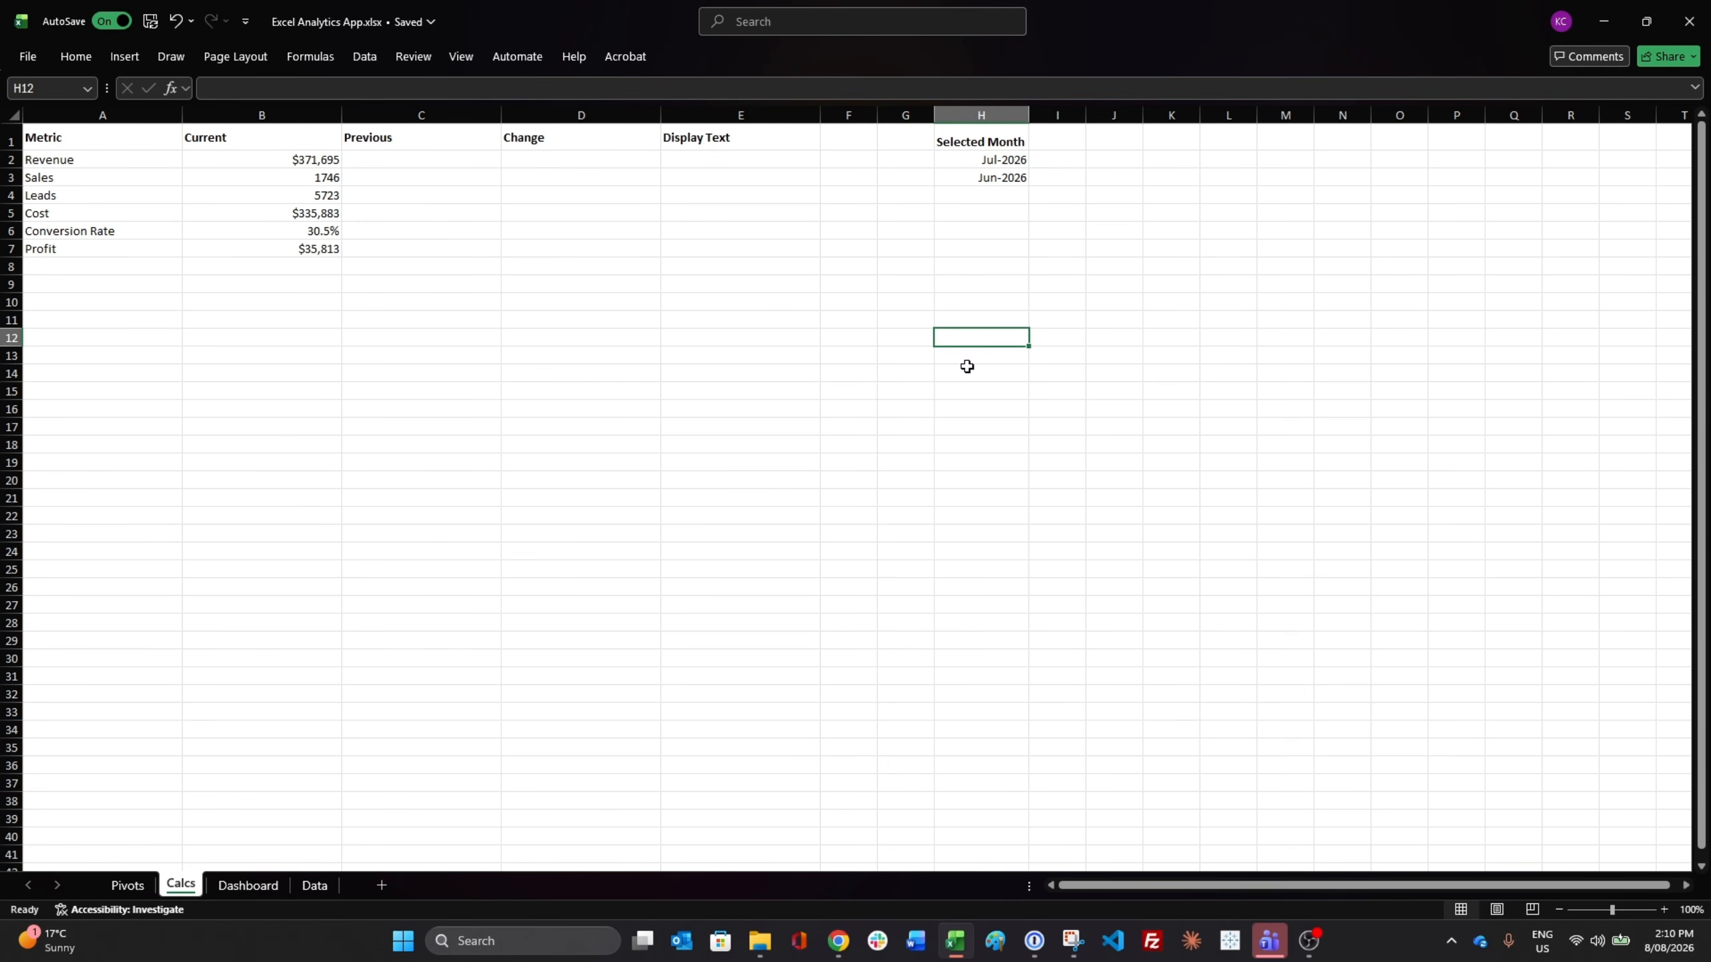
Filter the pivot tables to 01-May-2026 with the Date slicer and return to the Calcs sheet to check the months in H2:H3
left_click(128, 885)
left_click(724, 629)
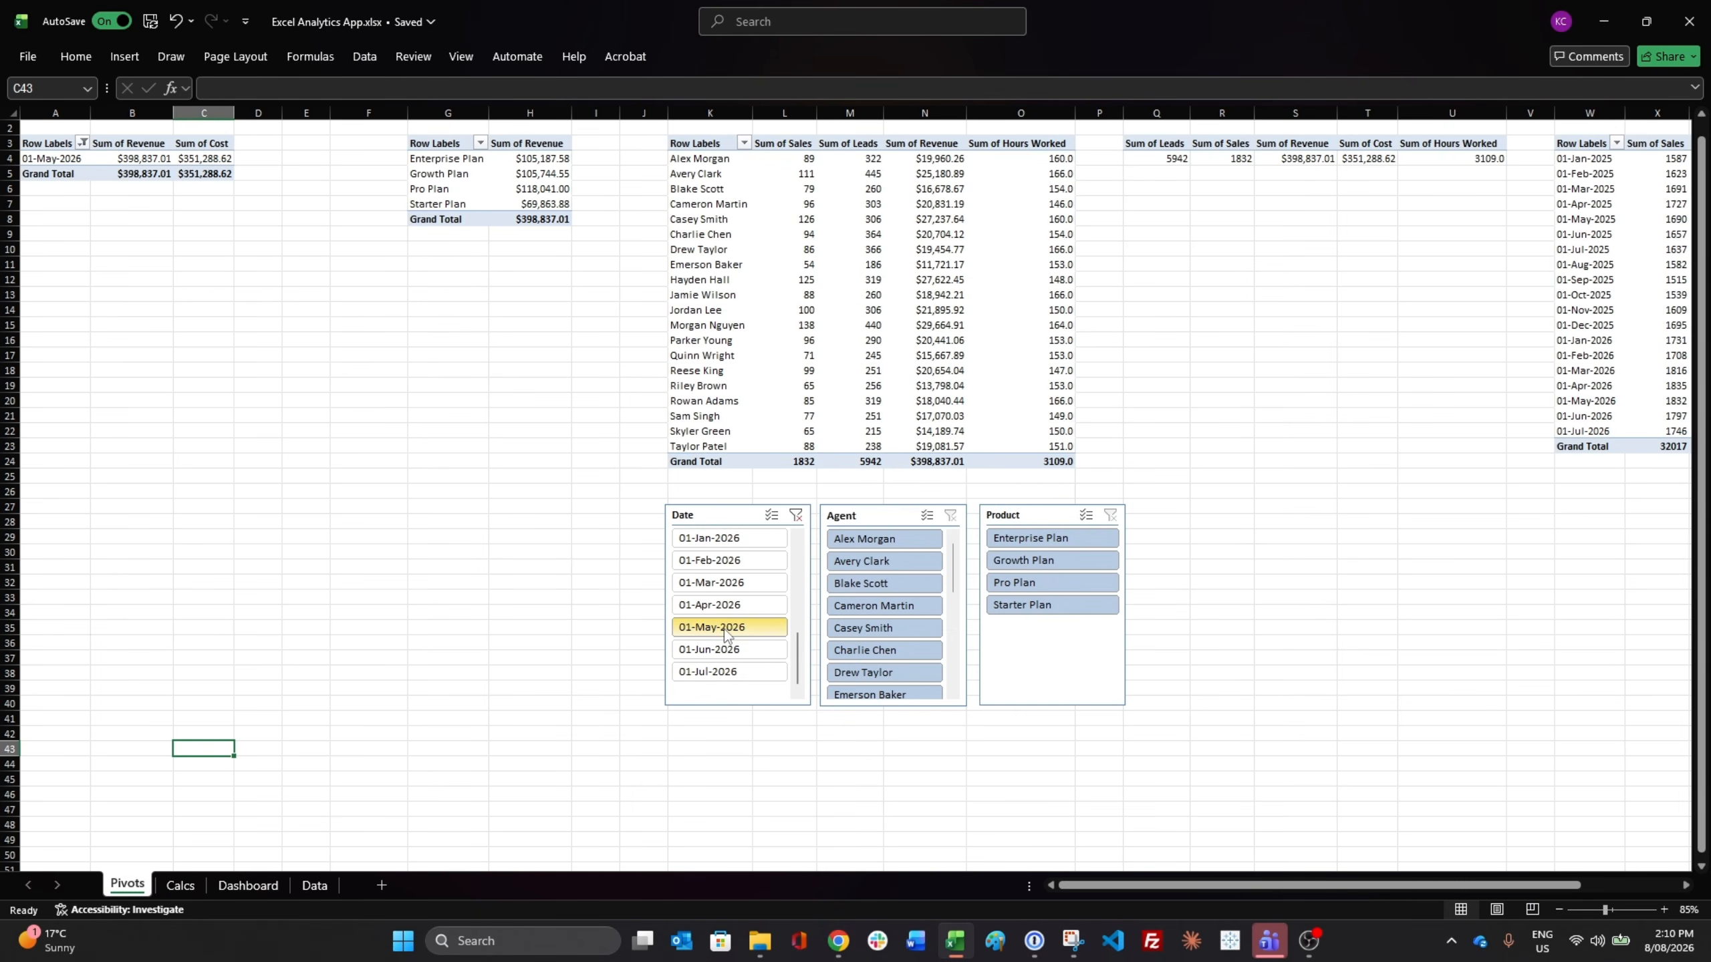
left_click(181, 886)
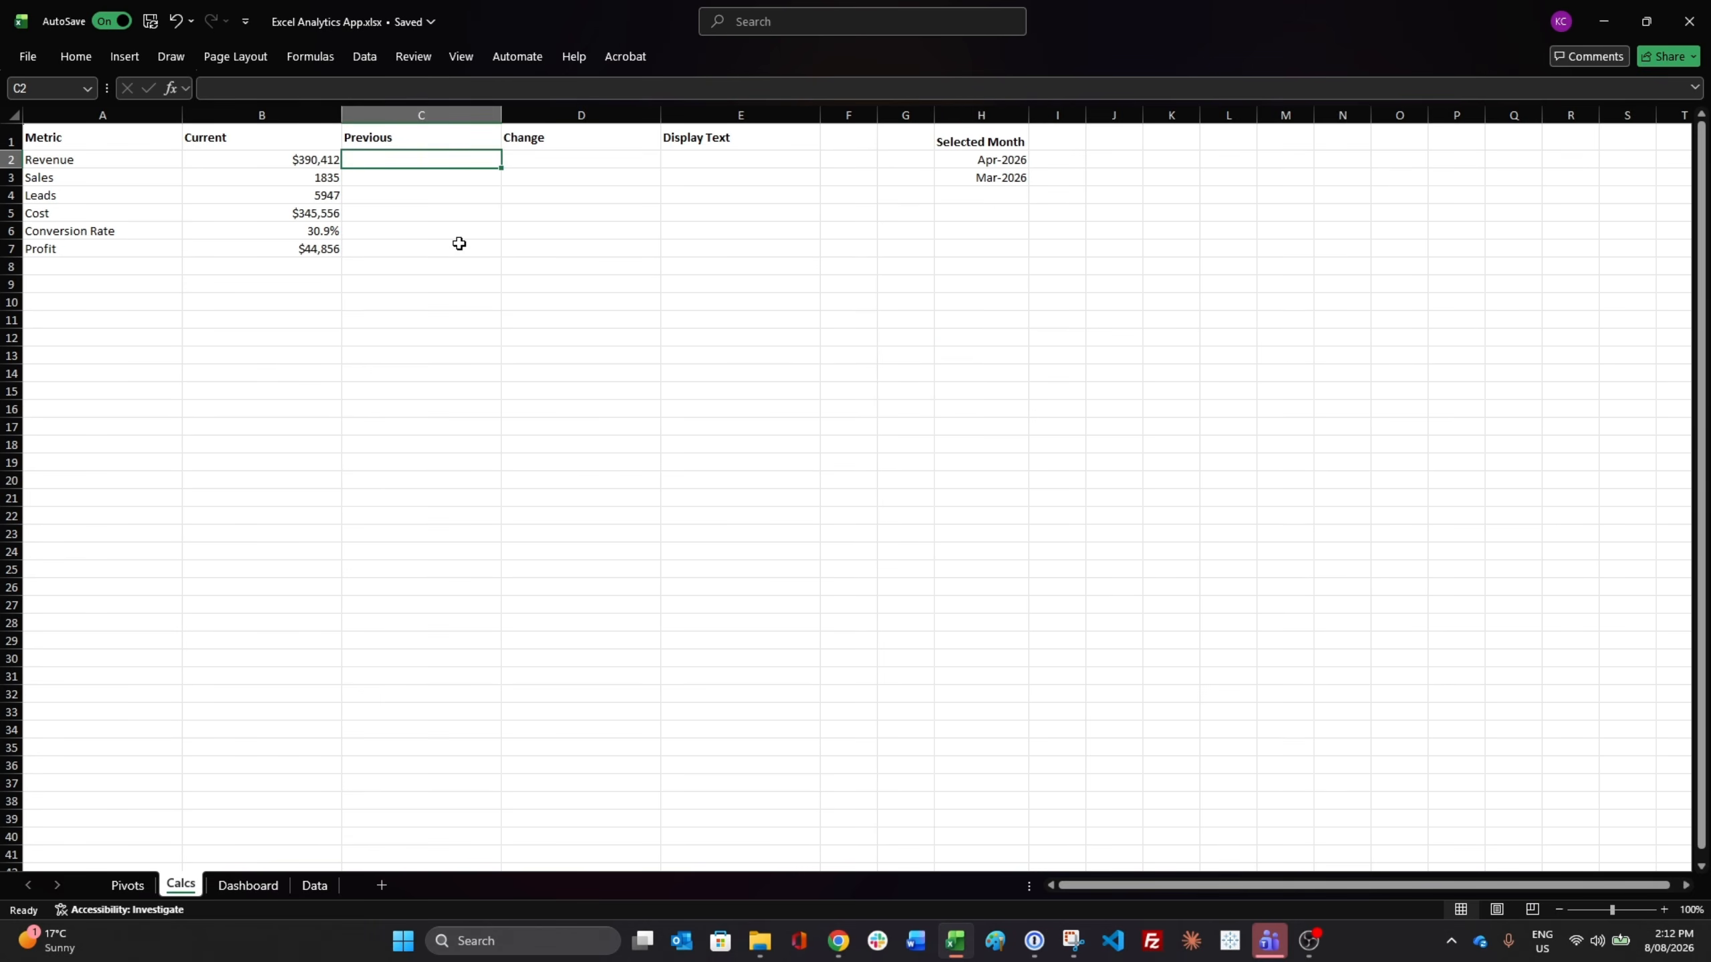
Pull the previous month's revenue into C2 with =GETPIVOTDATA("Sum of Revenue",Pivots!$W$3,"Date",DATE(2026,3,1))
type("=")
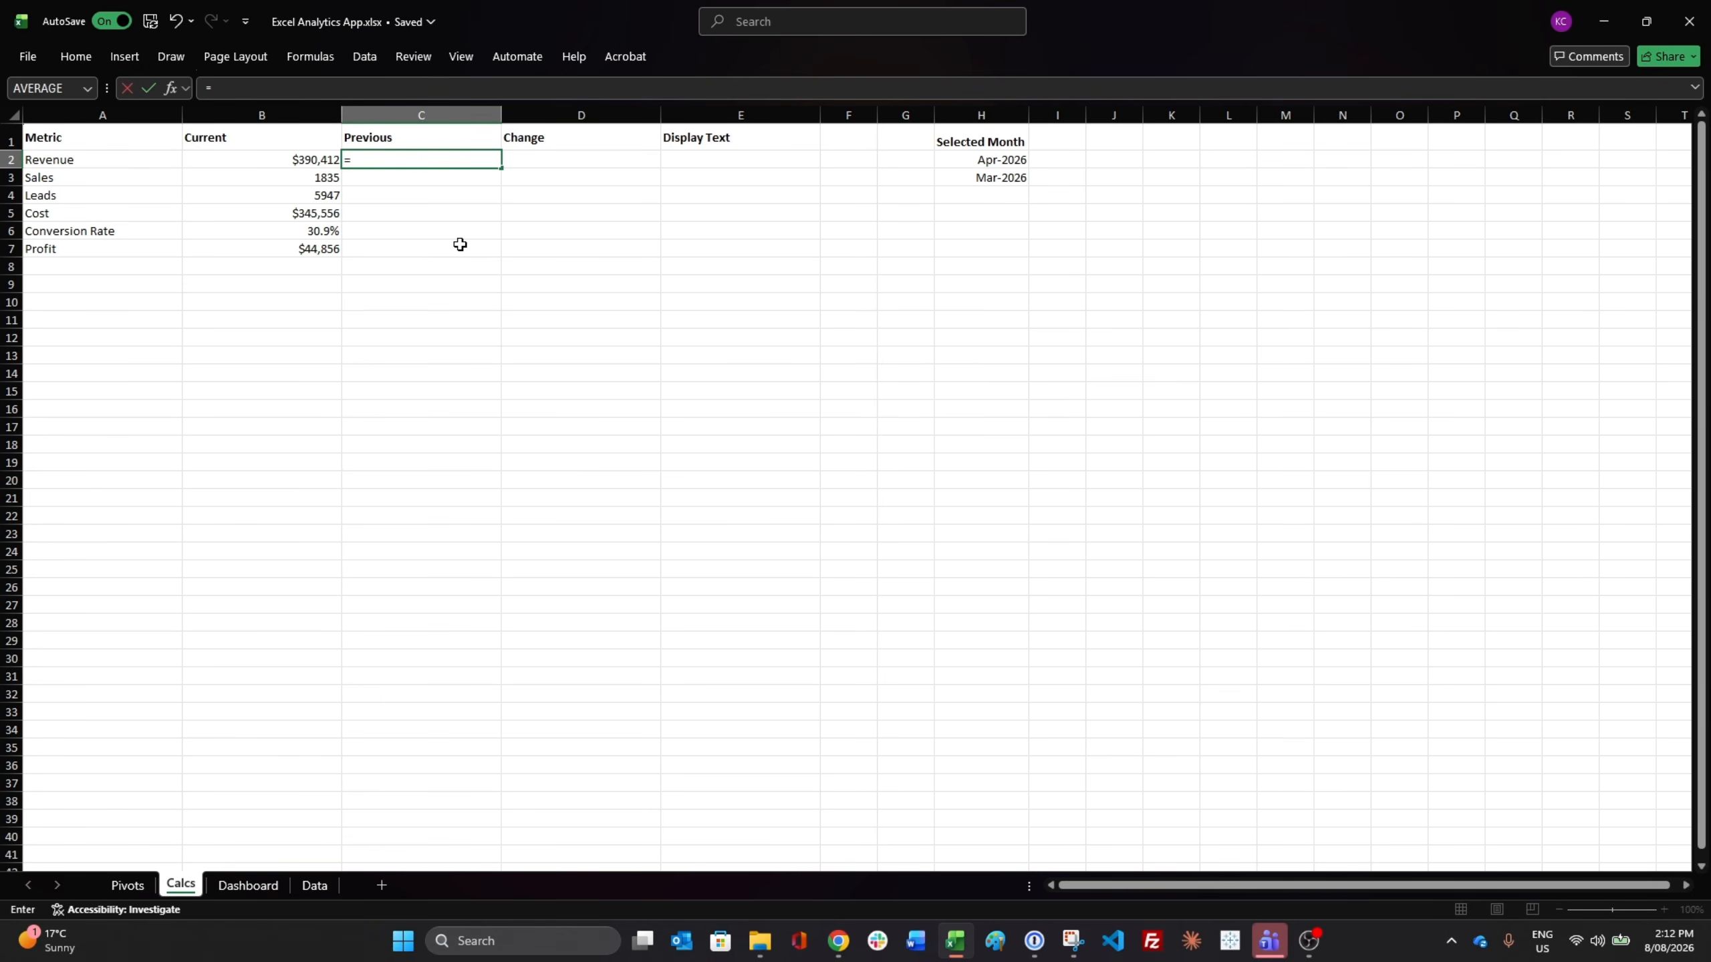
left_click(128, 886)
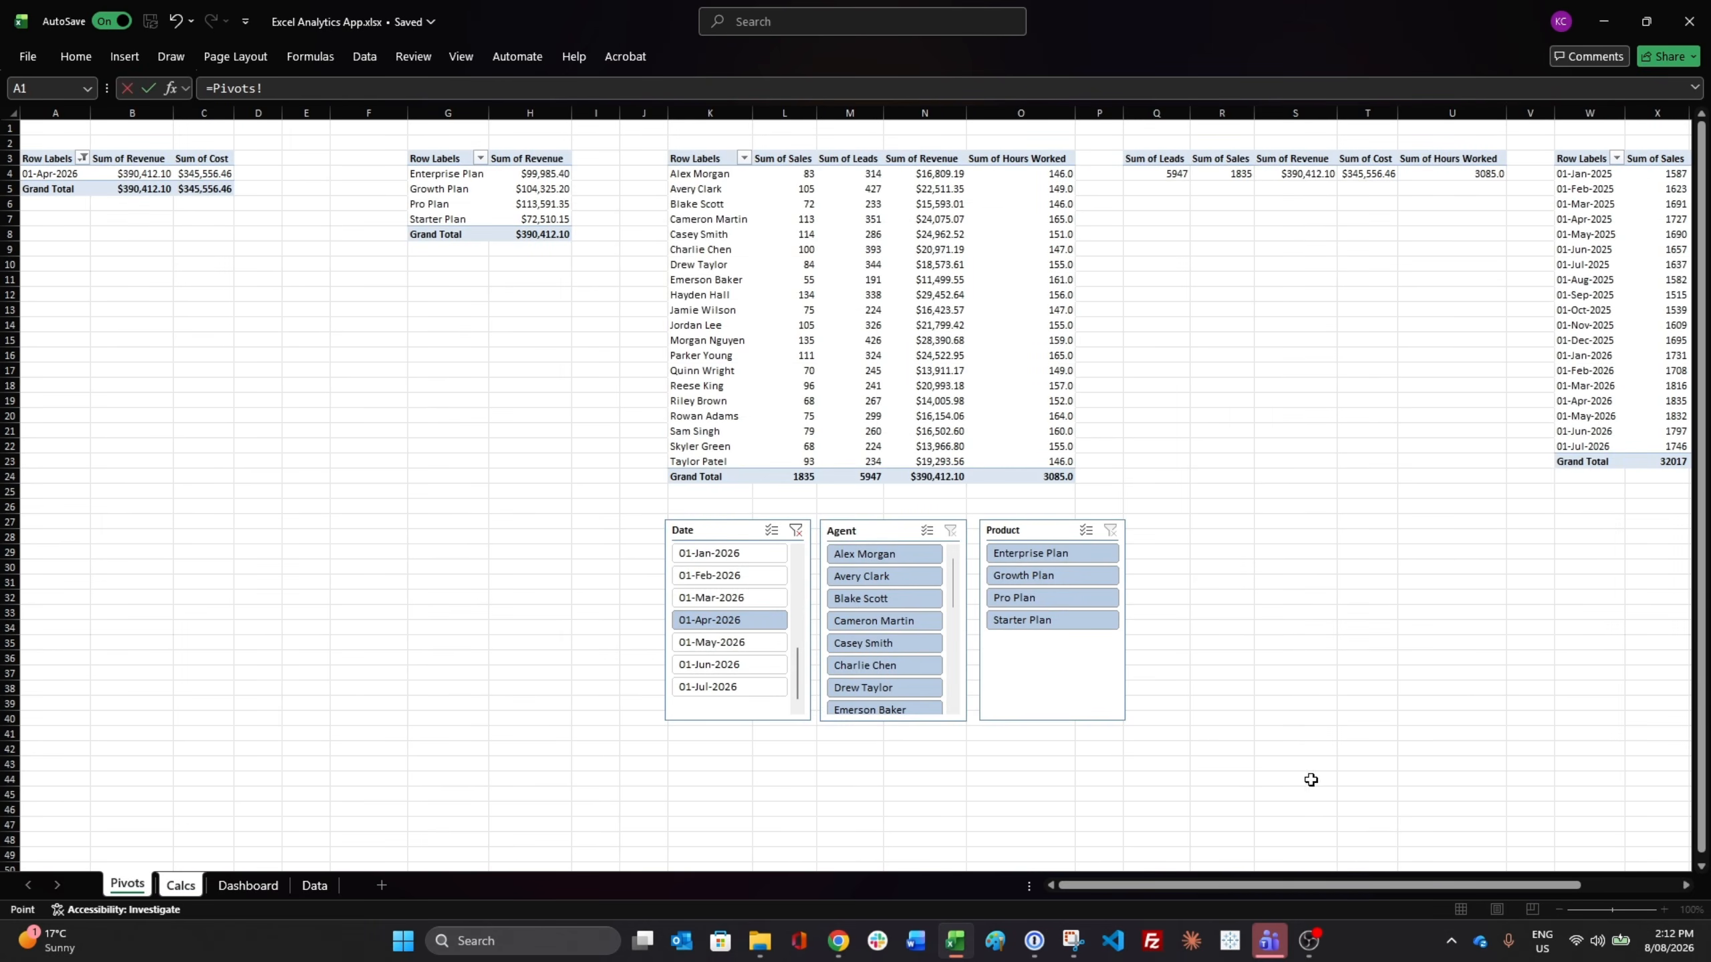
scroll(1406, 902, "right", 3)
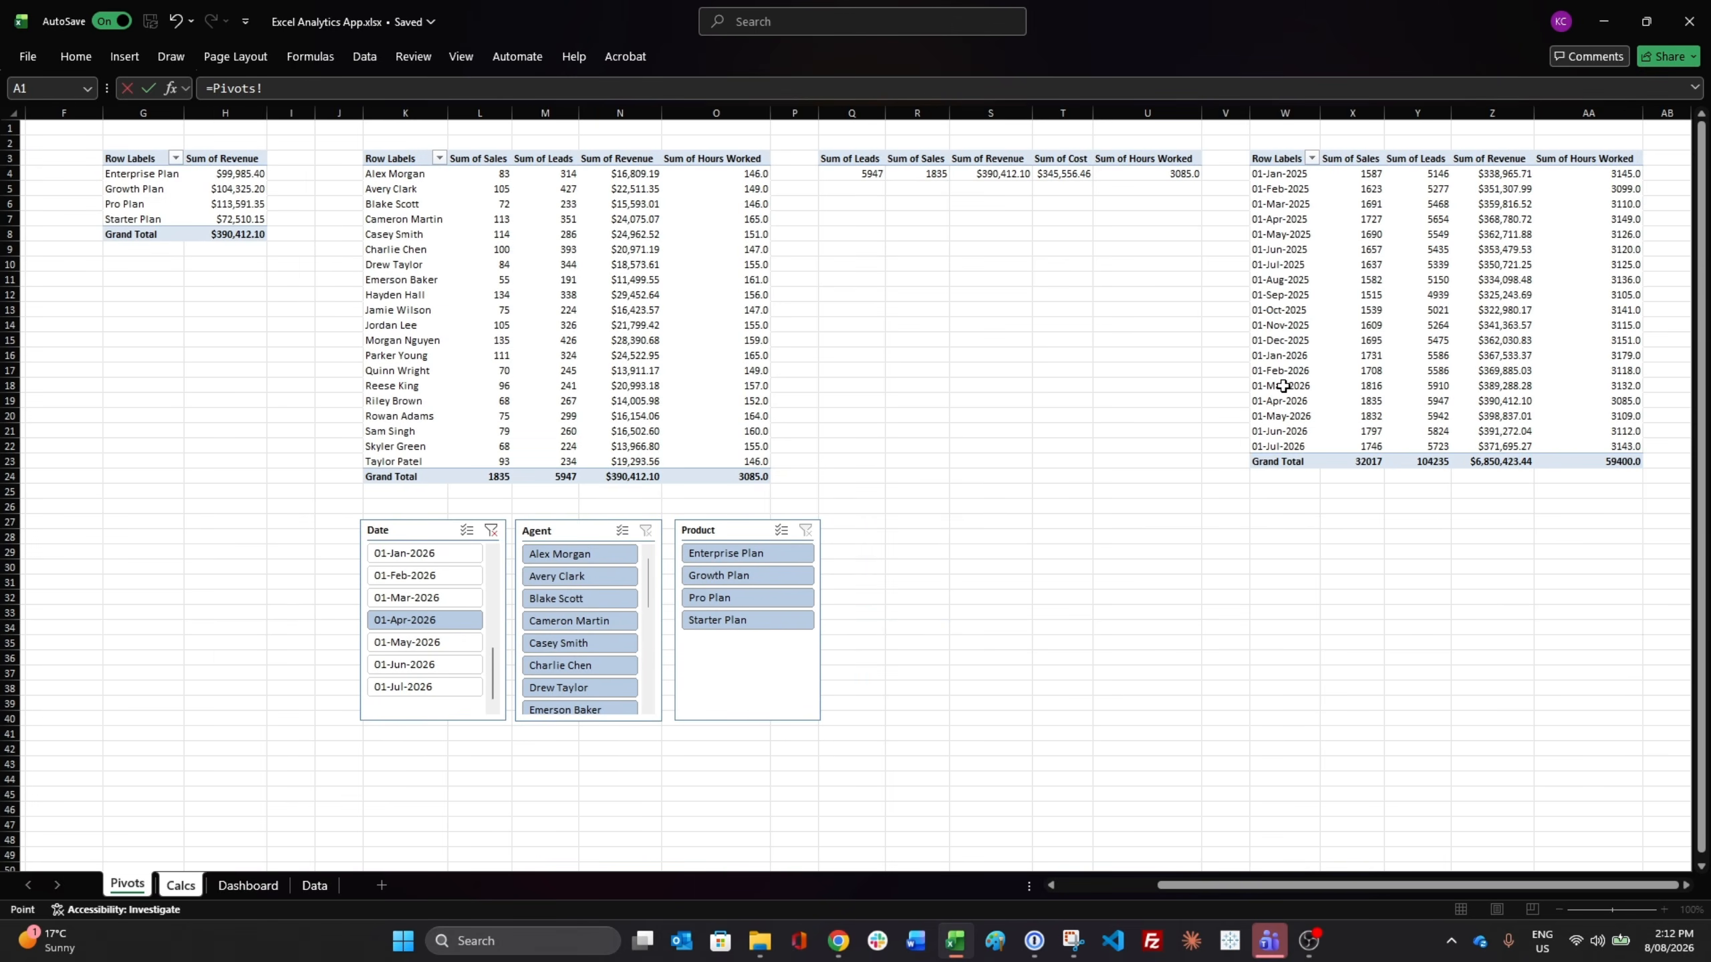
left_click(1494, 384)
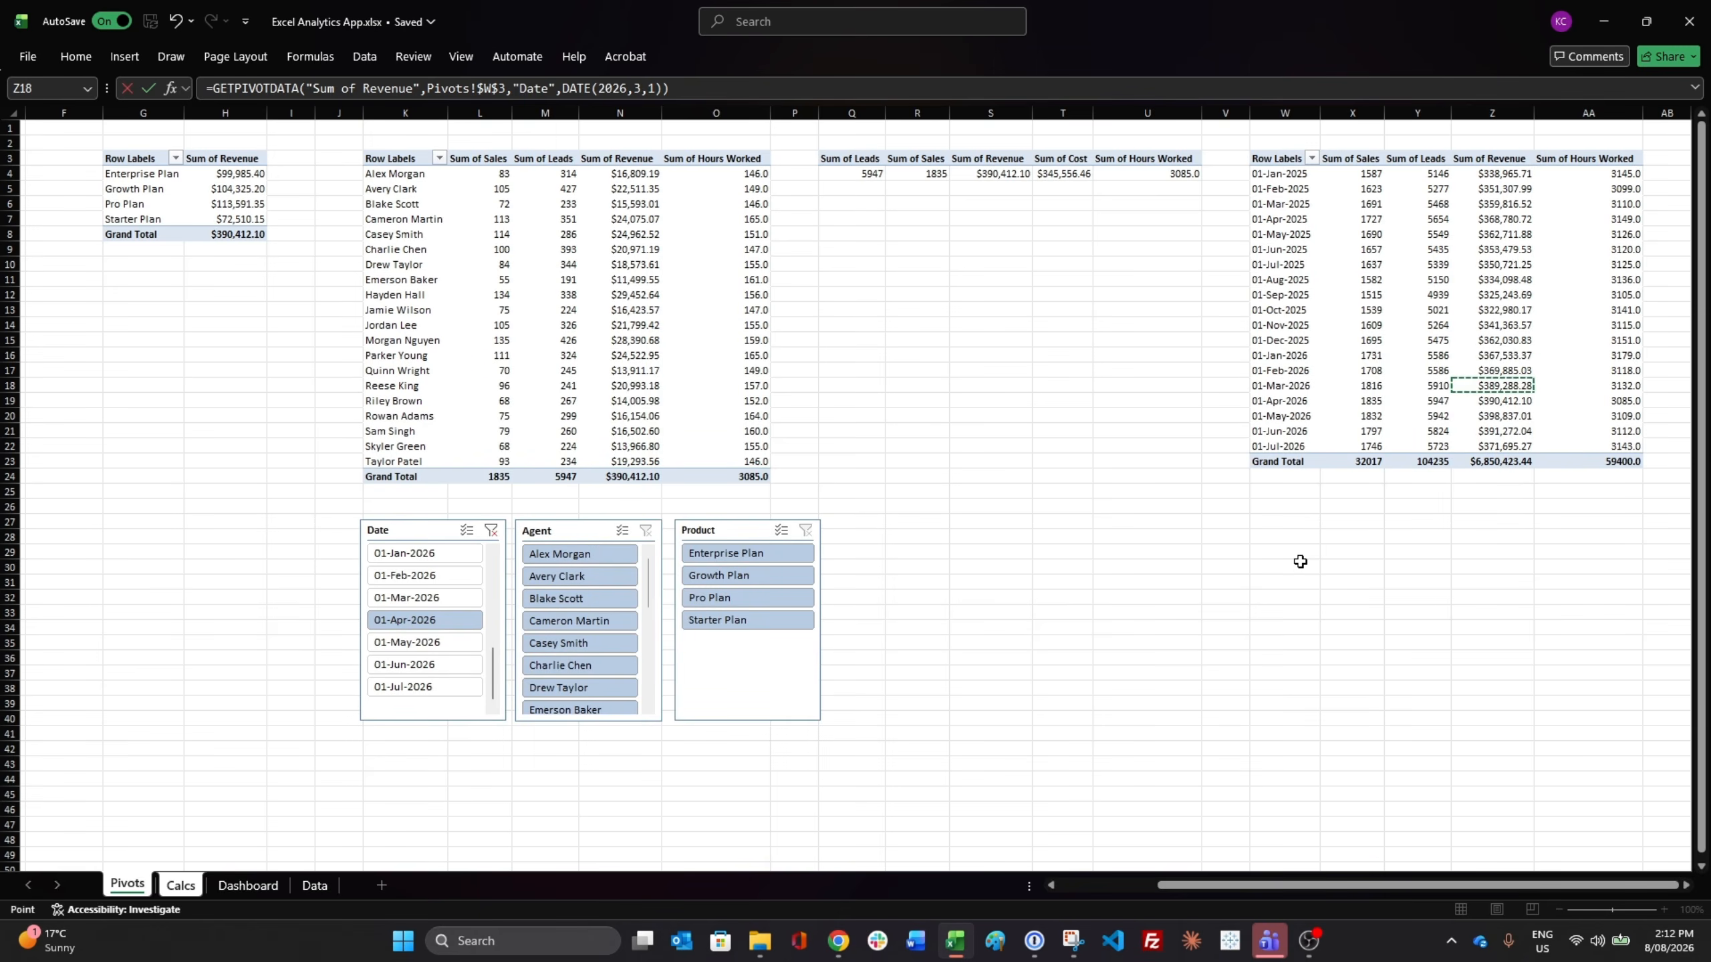
key("Return")
Replace the fixed DATE(2026,3,1) in C2's previous revenue formula with a reference to H3
left_click(478, 157)
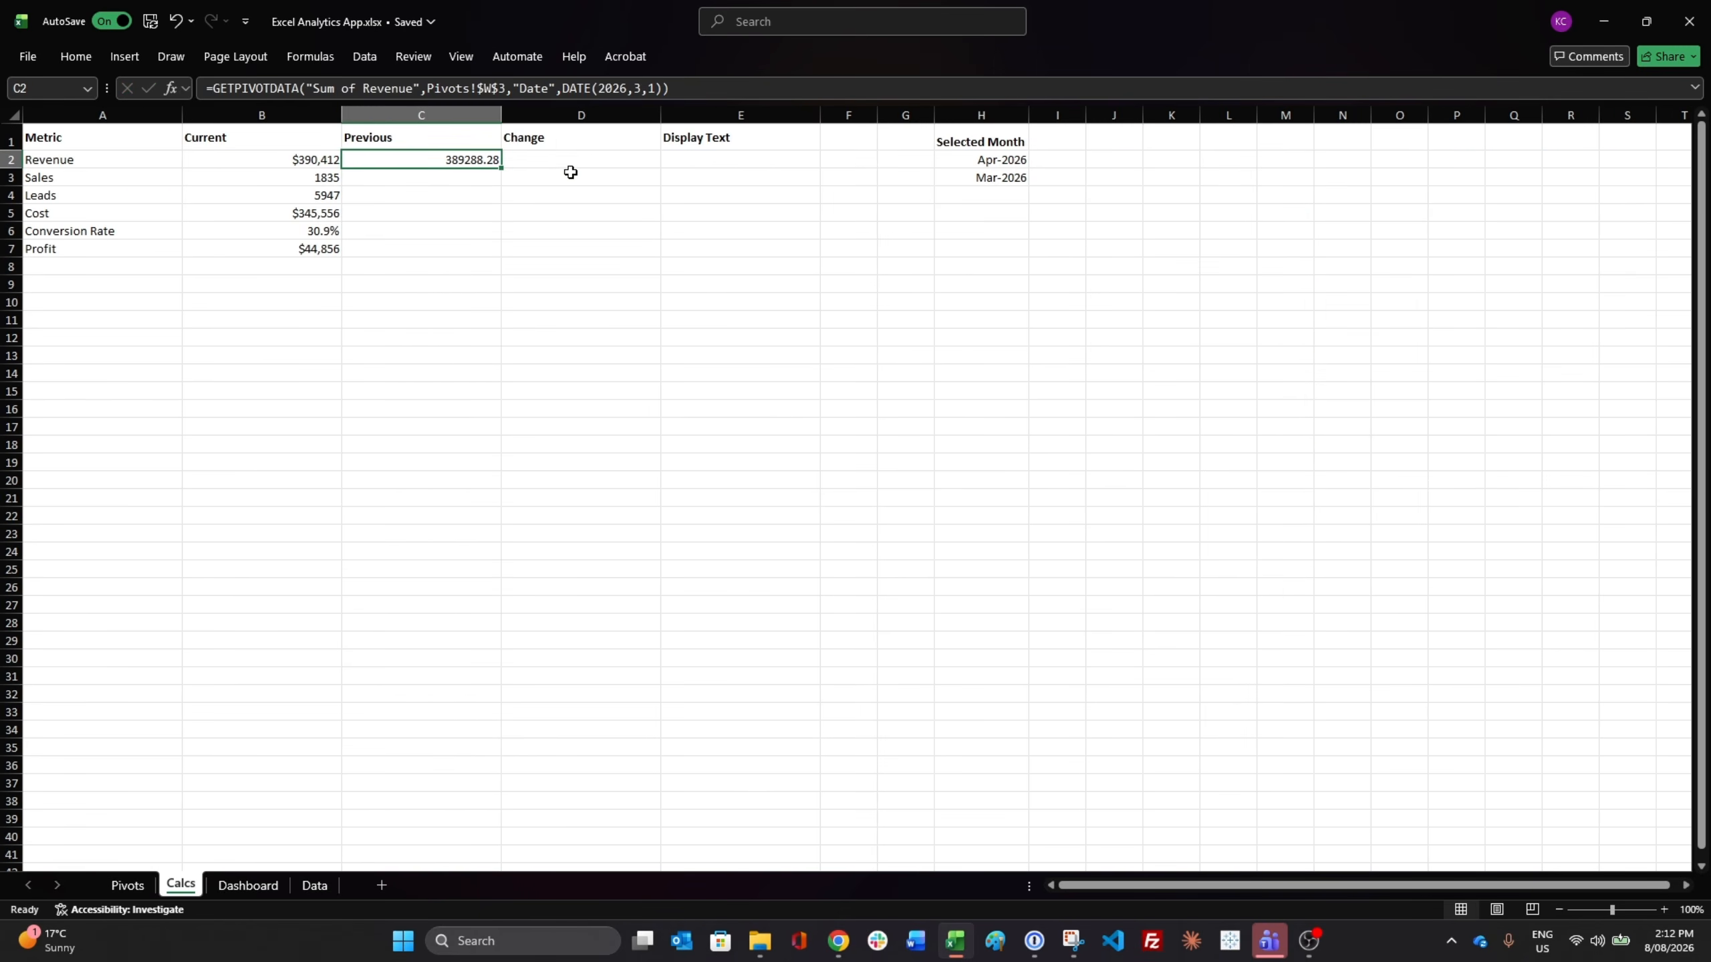
left_click(665, 88)
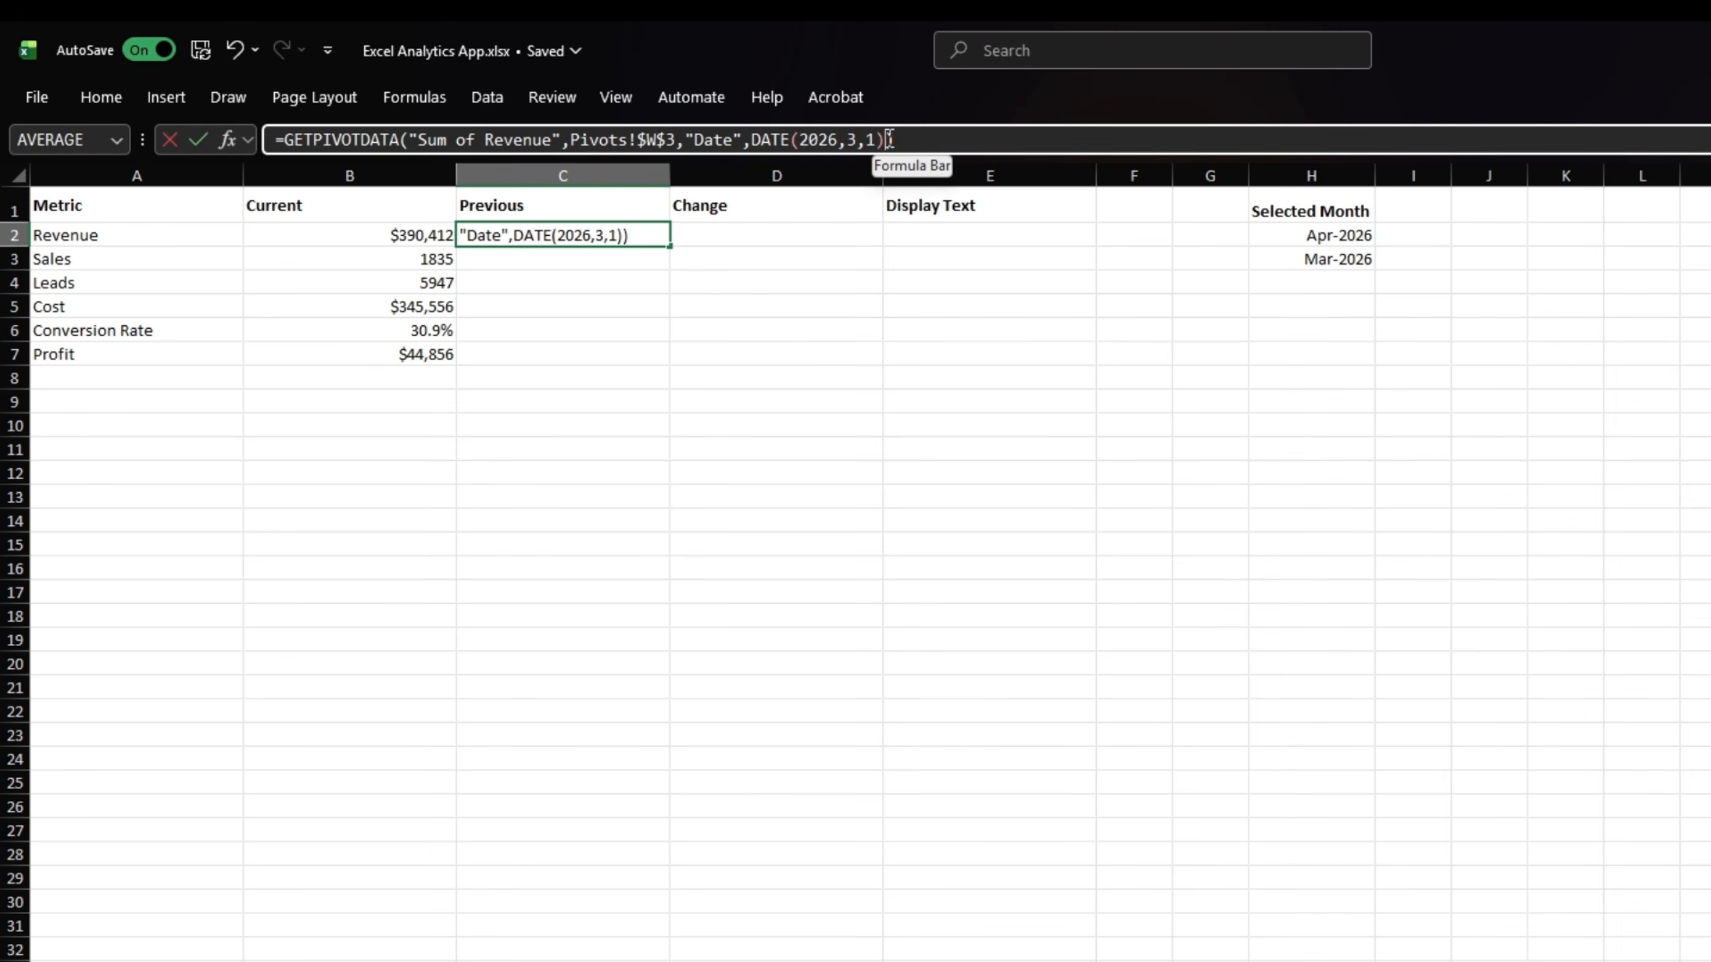
left_click_drag(887, 139, 752, 140)
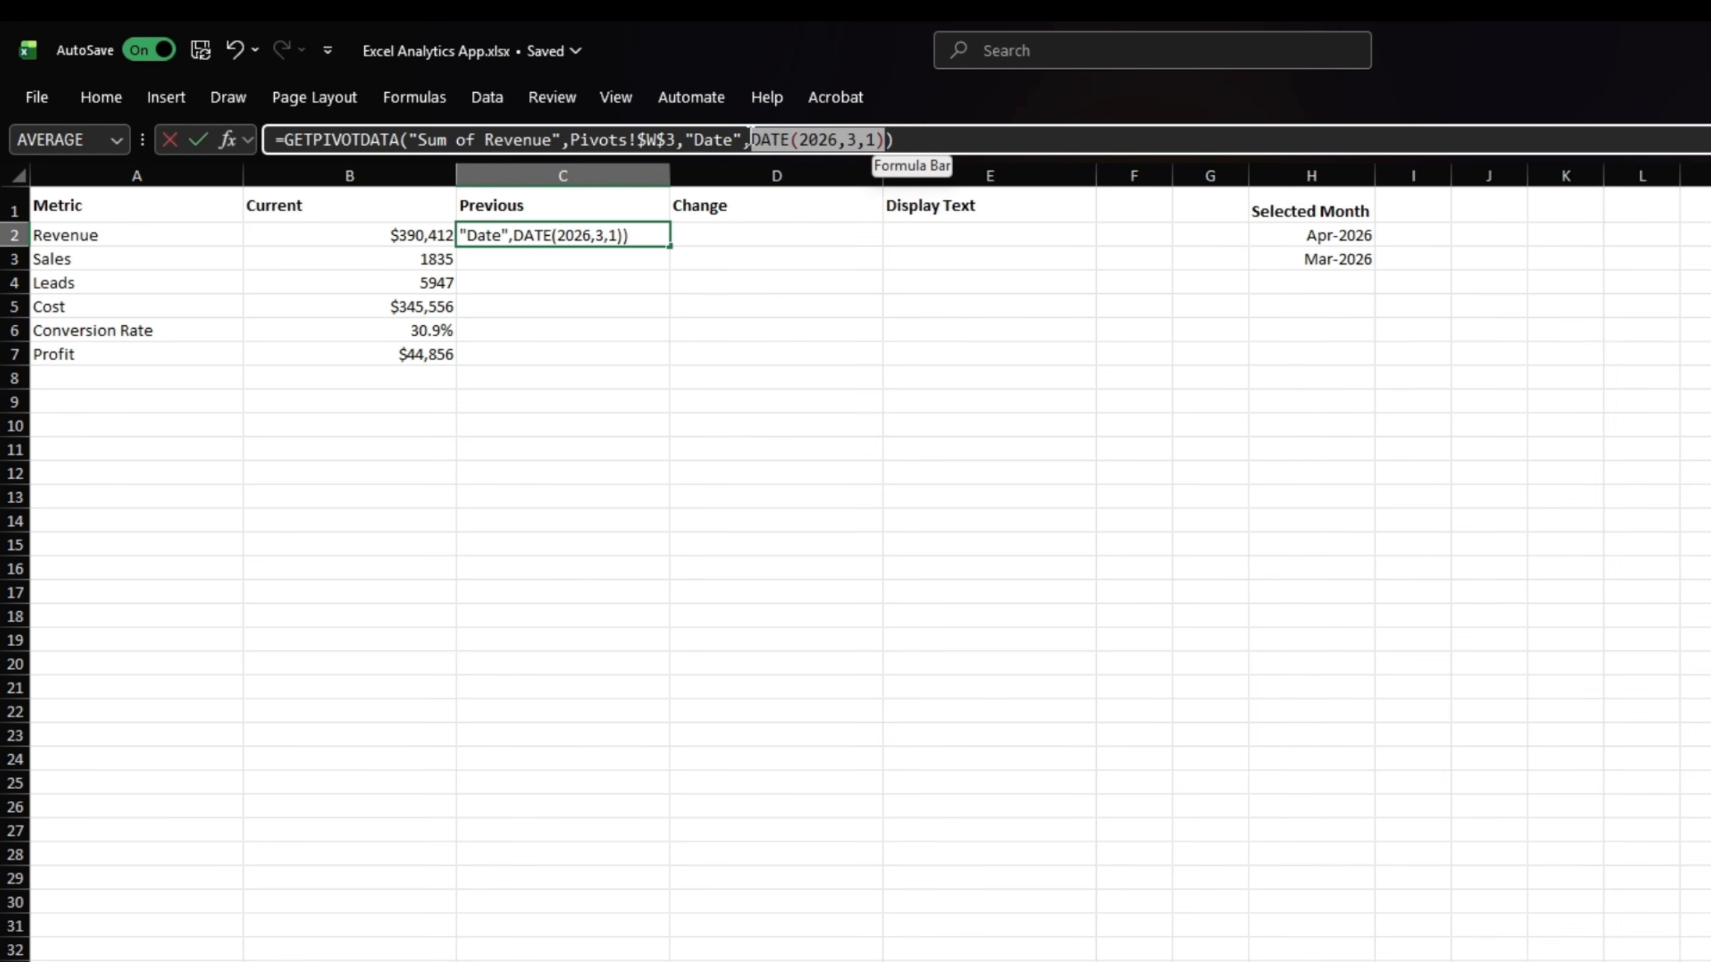
left_click(1283, 259)
key("Return")
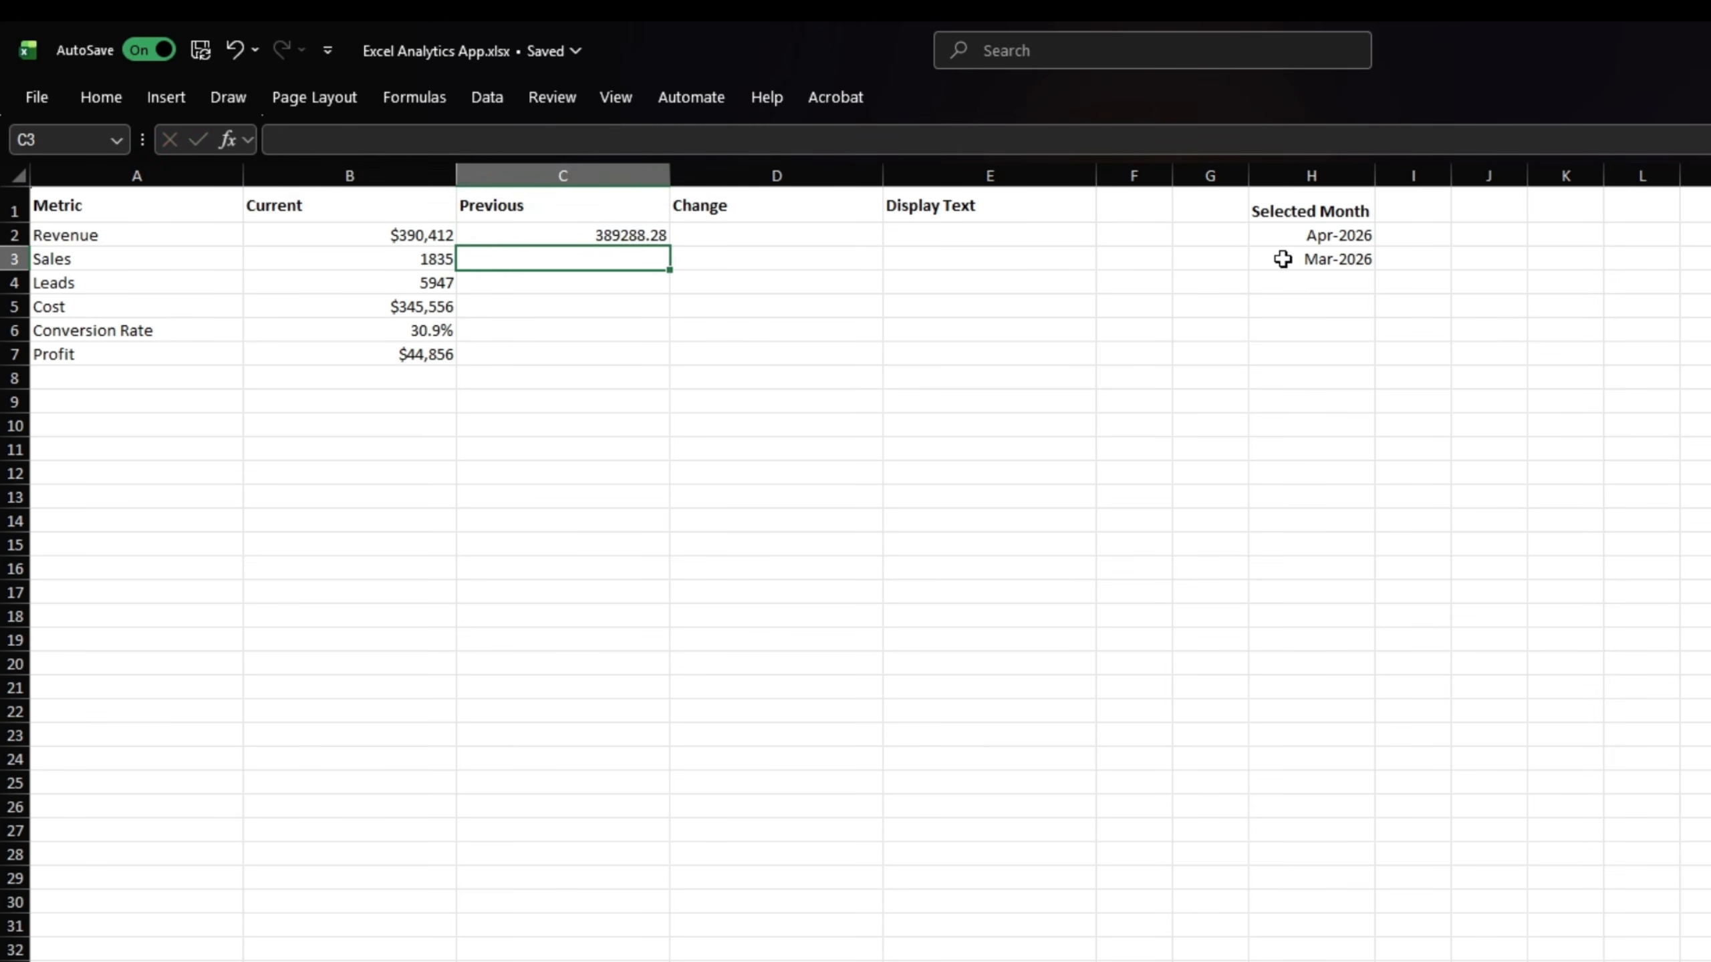
Check C2 on the Calcs sheet with the pivot tables filtered to 01-Mar-2026, and restore the Date slicer to 01-Apr-2026
key("ctrl+Page_Up")
left_click(560, 829)
key("ctrl+Page_Down")
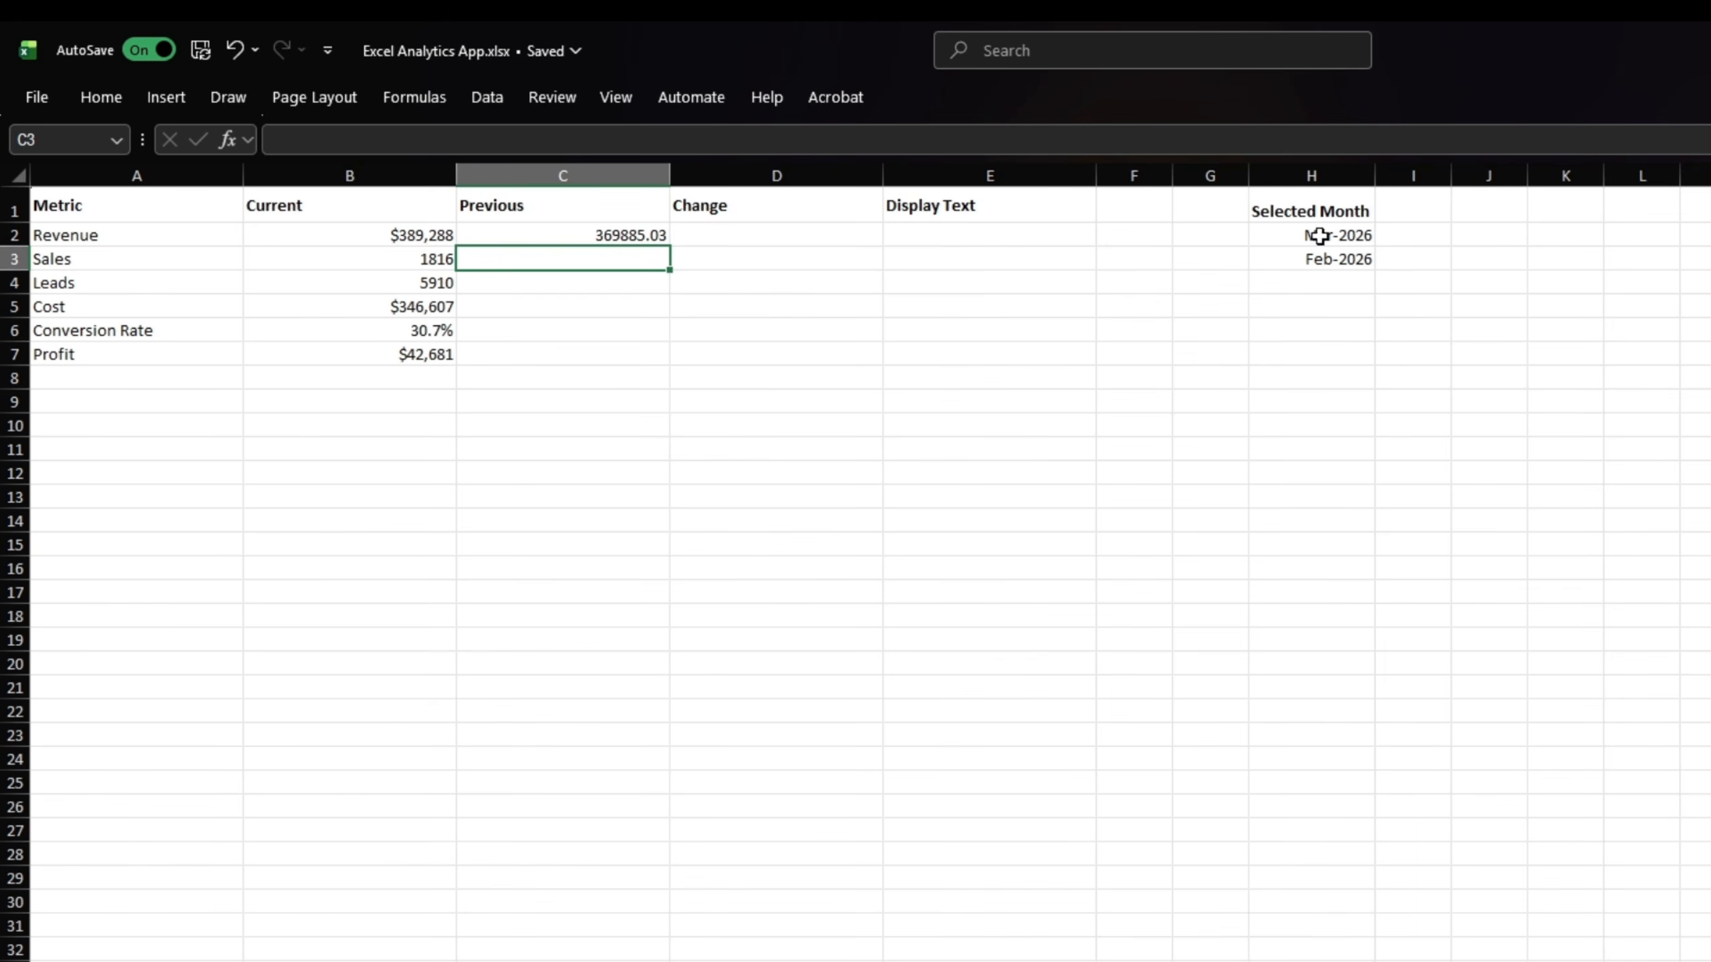
key("Up")
key("ctrl+Page_Up")
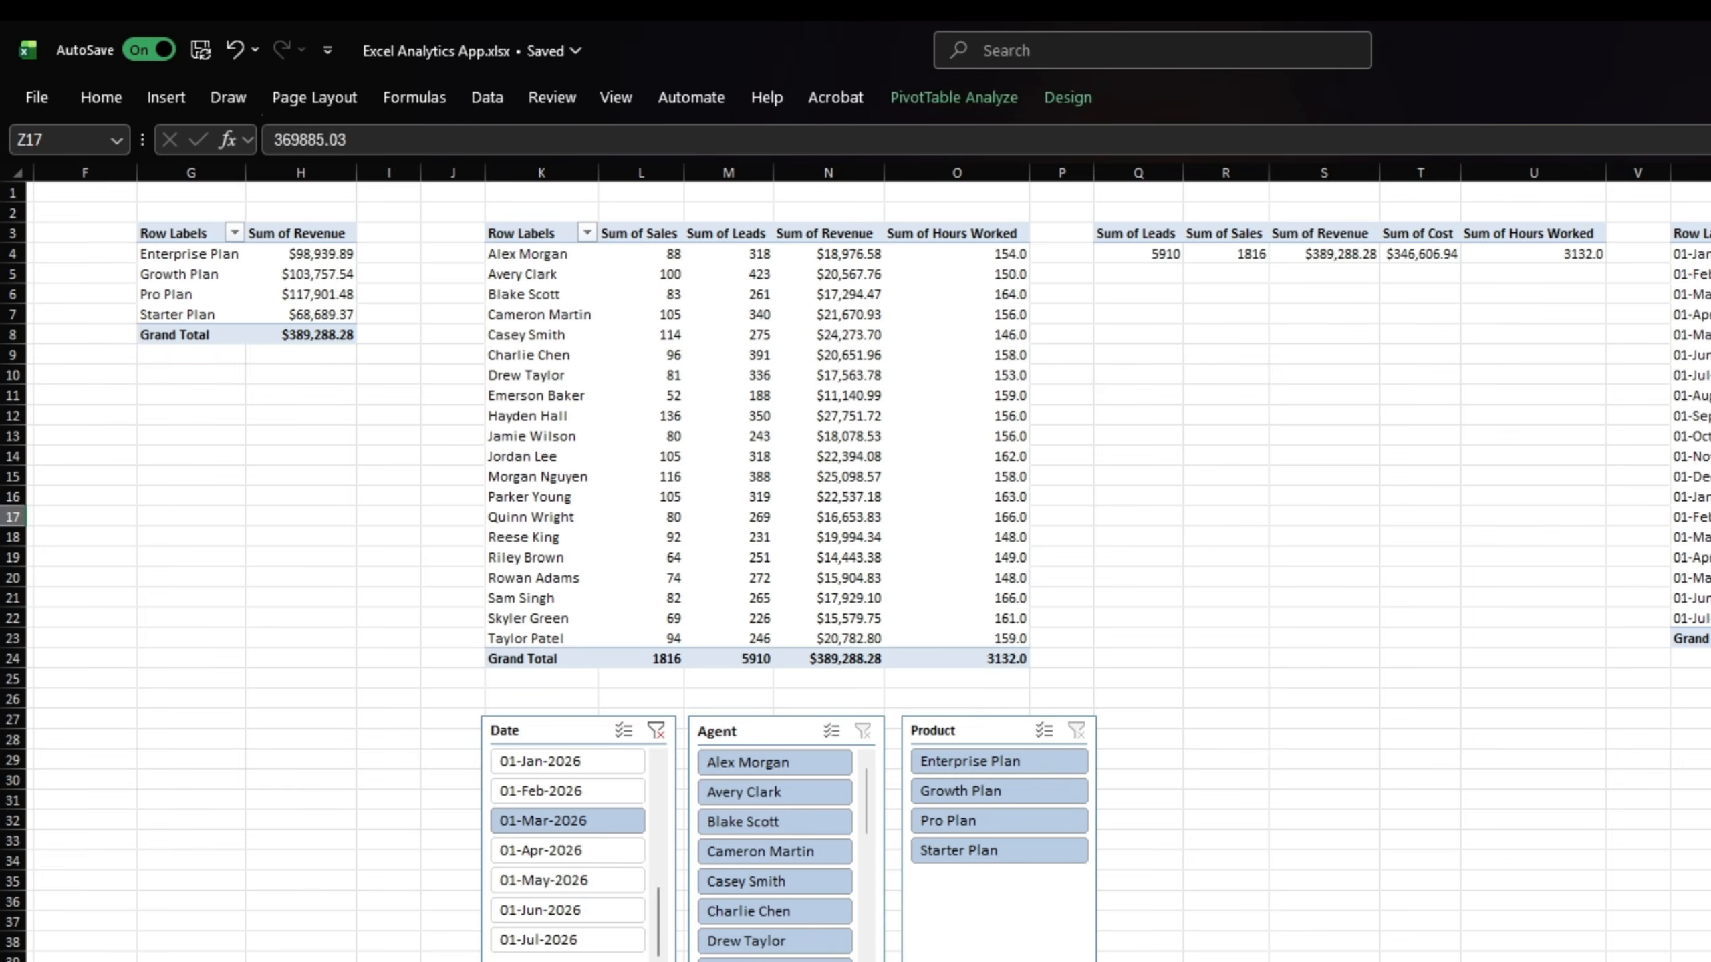
key("ctrl+Page_Down")
key("ctrl+Page_Up")
scroll(552, 913, "down", 2)
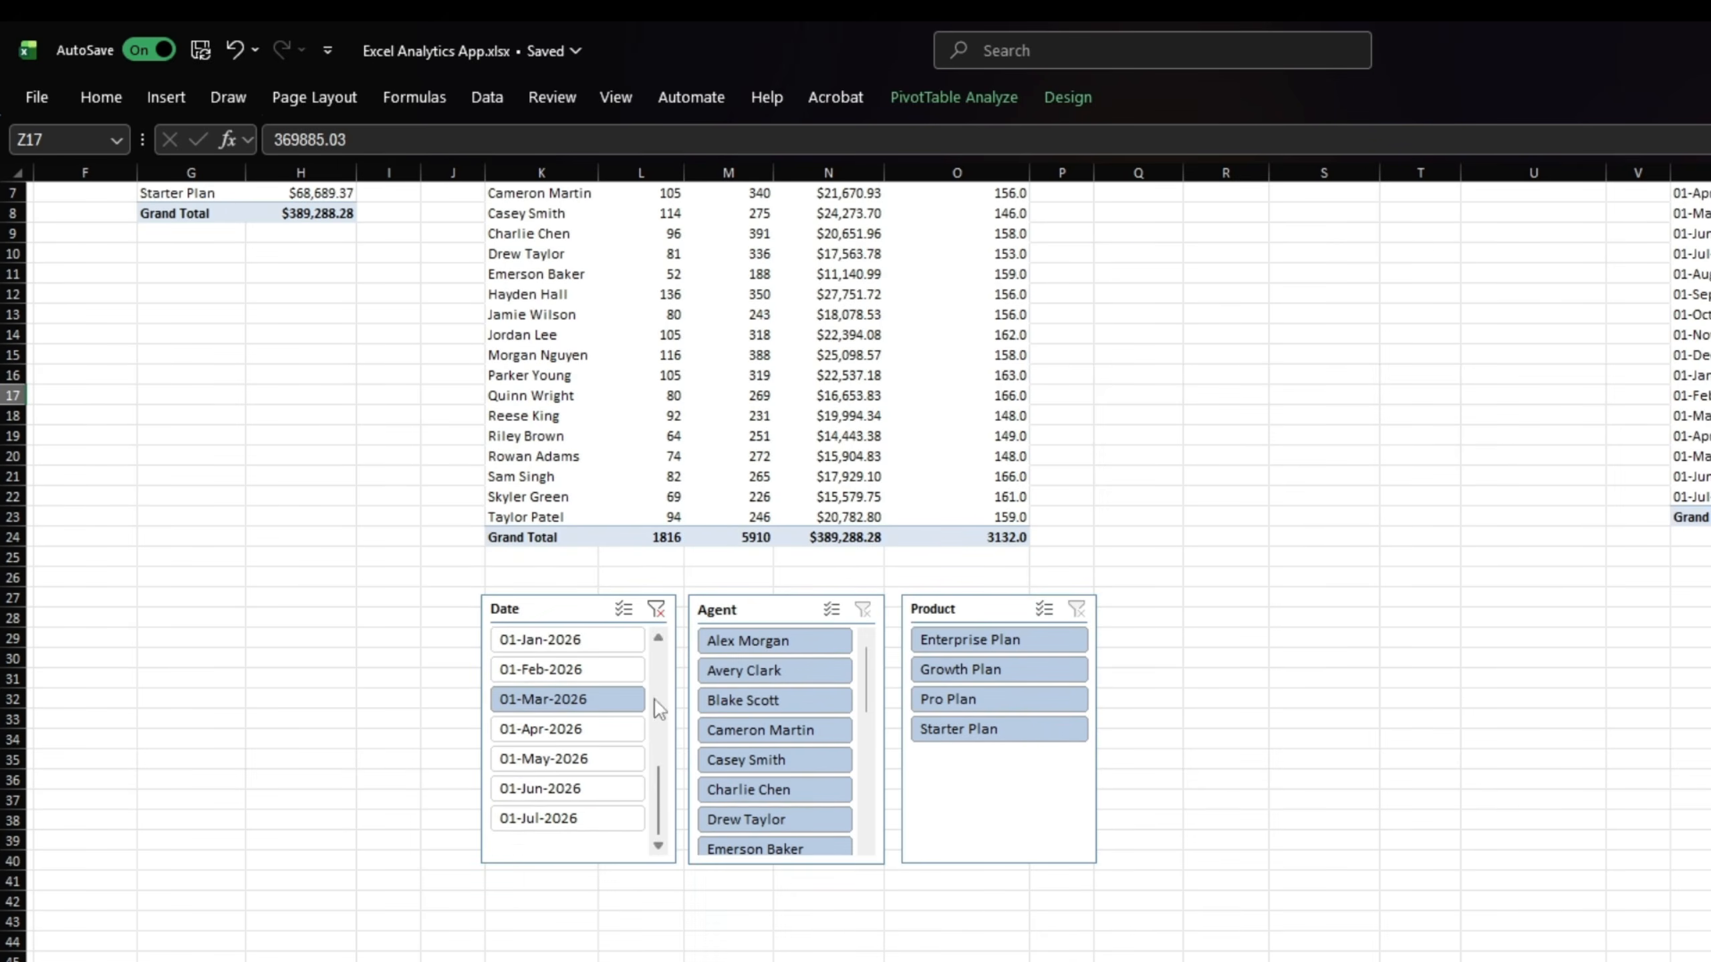
left_click(656, 706)
left_click(599, 734)
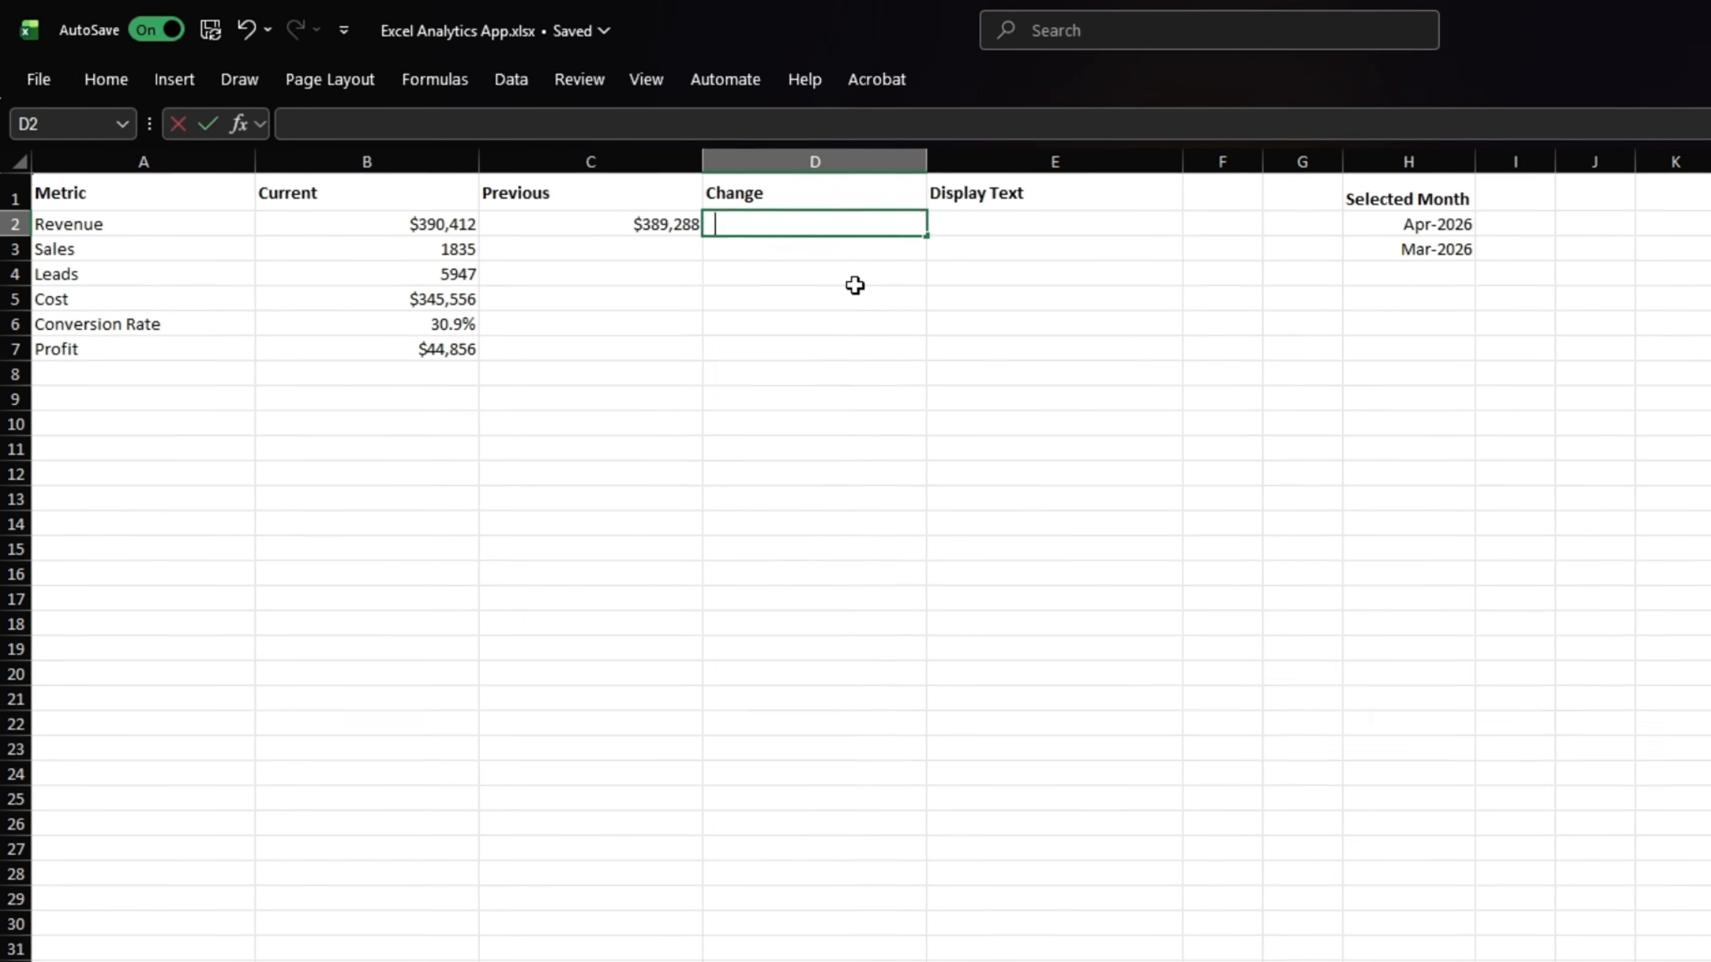
Calculate the revenue change in D2 with =IFERROR(B2/C2-1,0)
type("=iferror")
key("Tab")
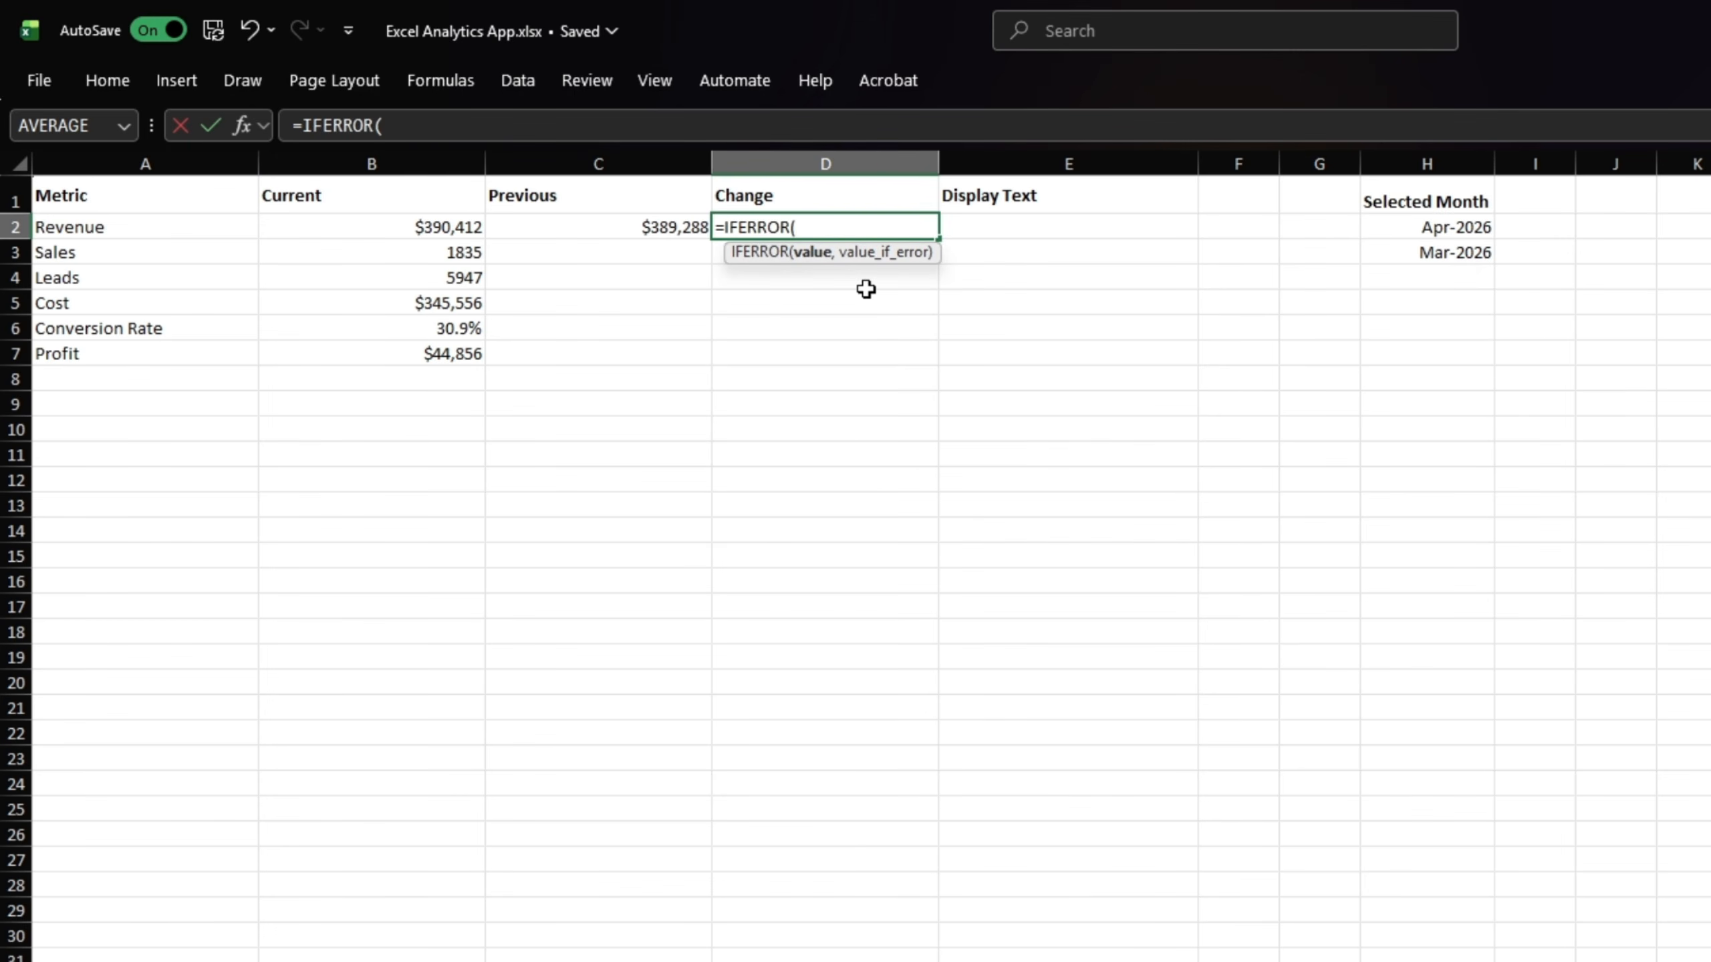
key("Left")
key("Left")
type("/")
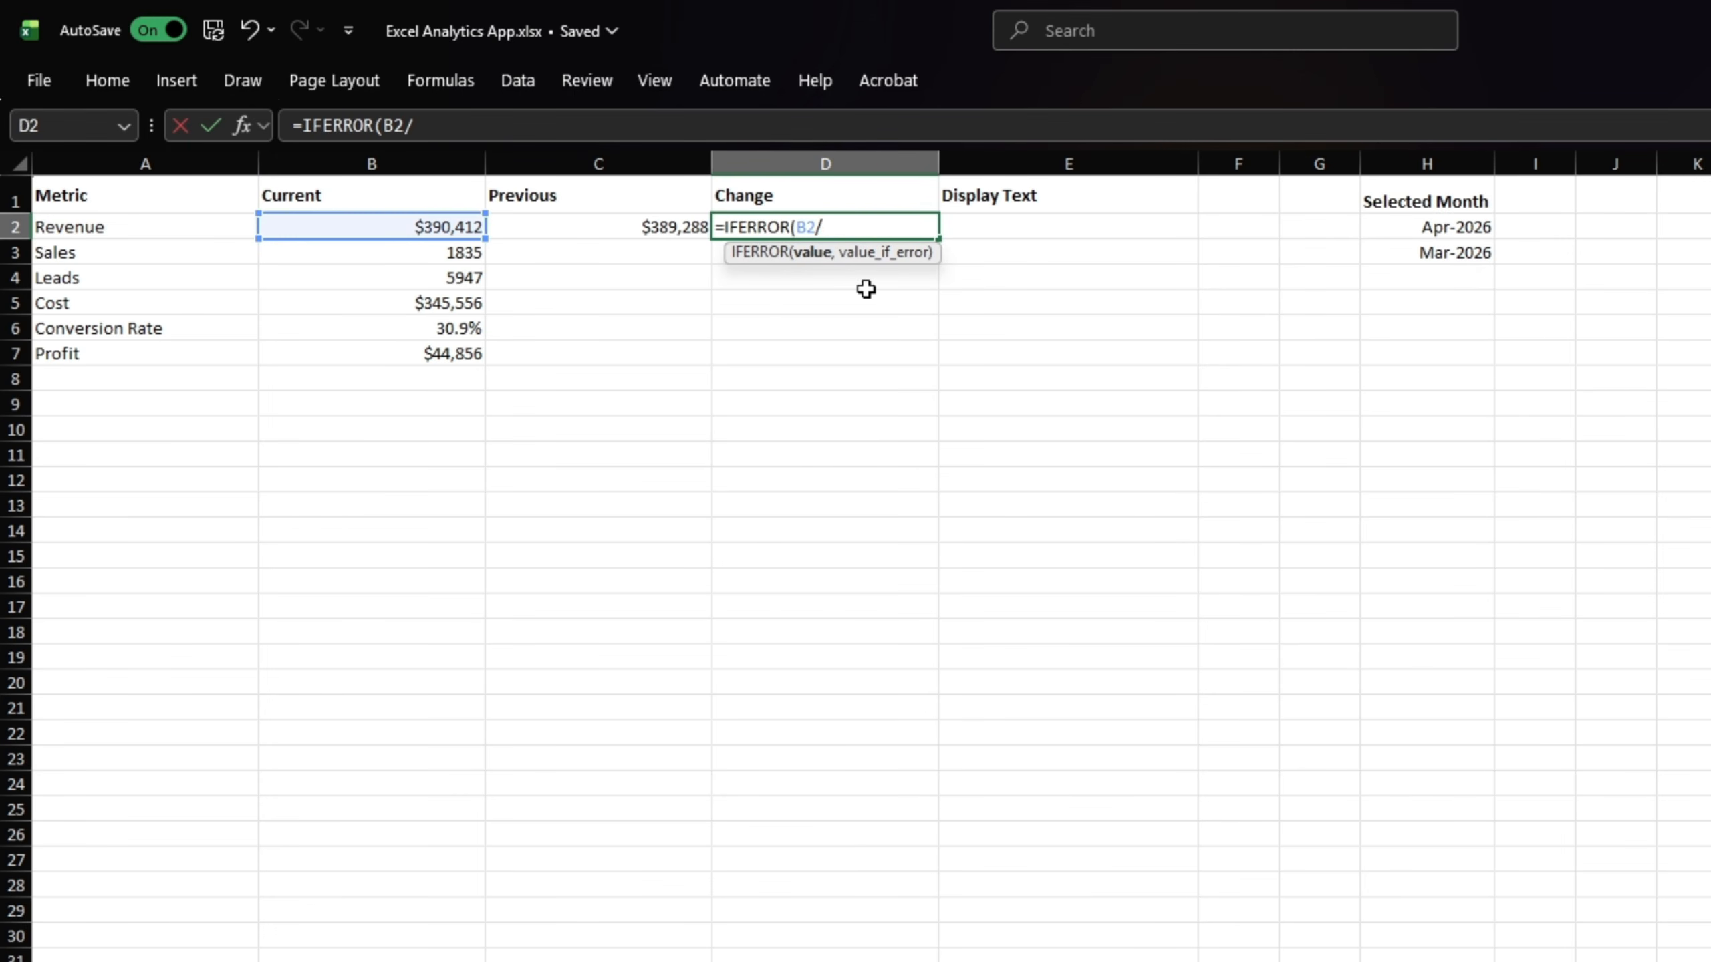
key("Left")
type("-1,")
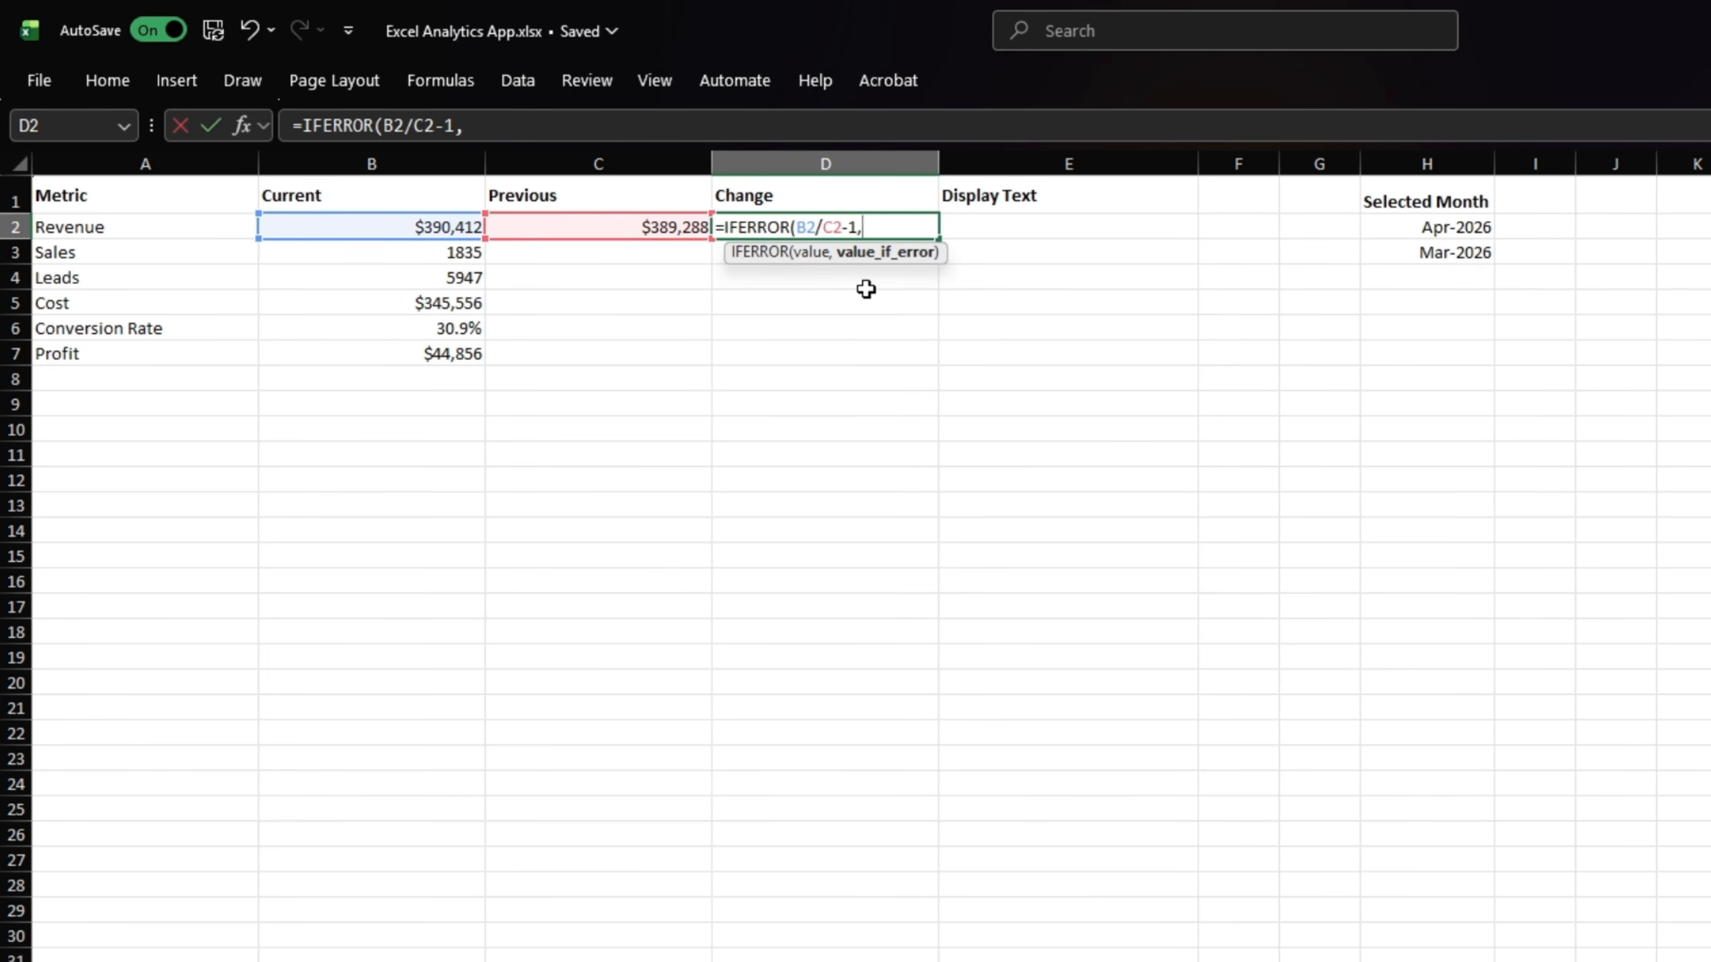
type("0)")
key("Return")
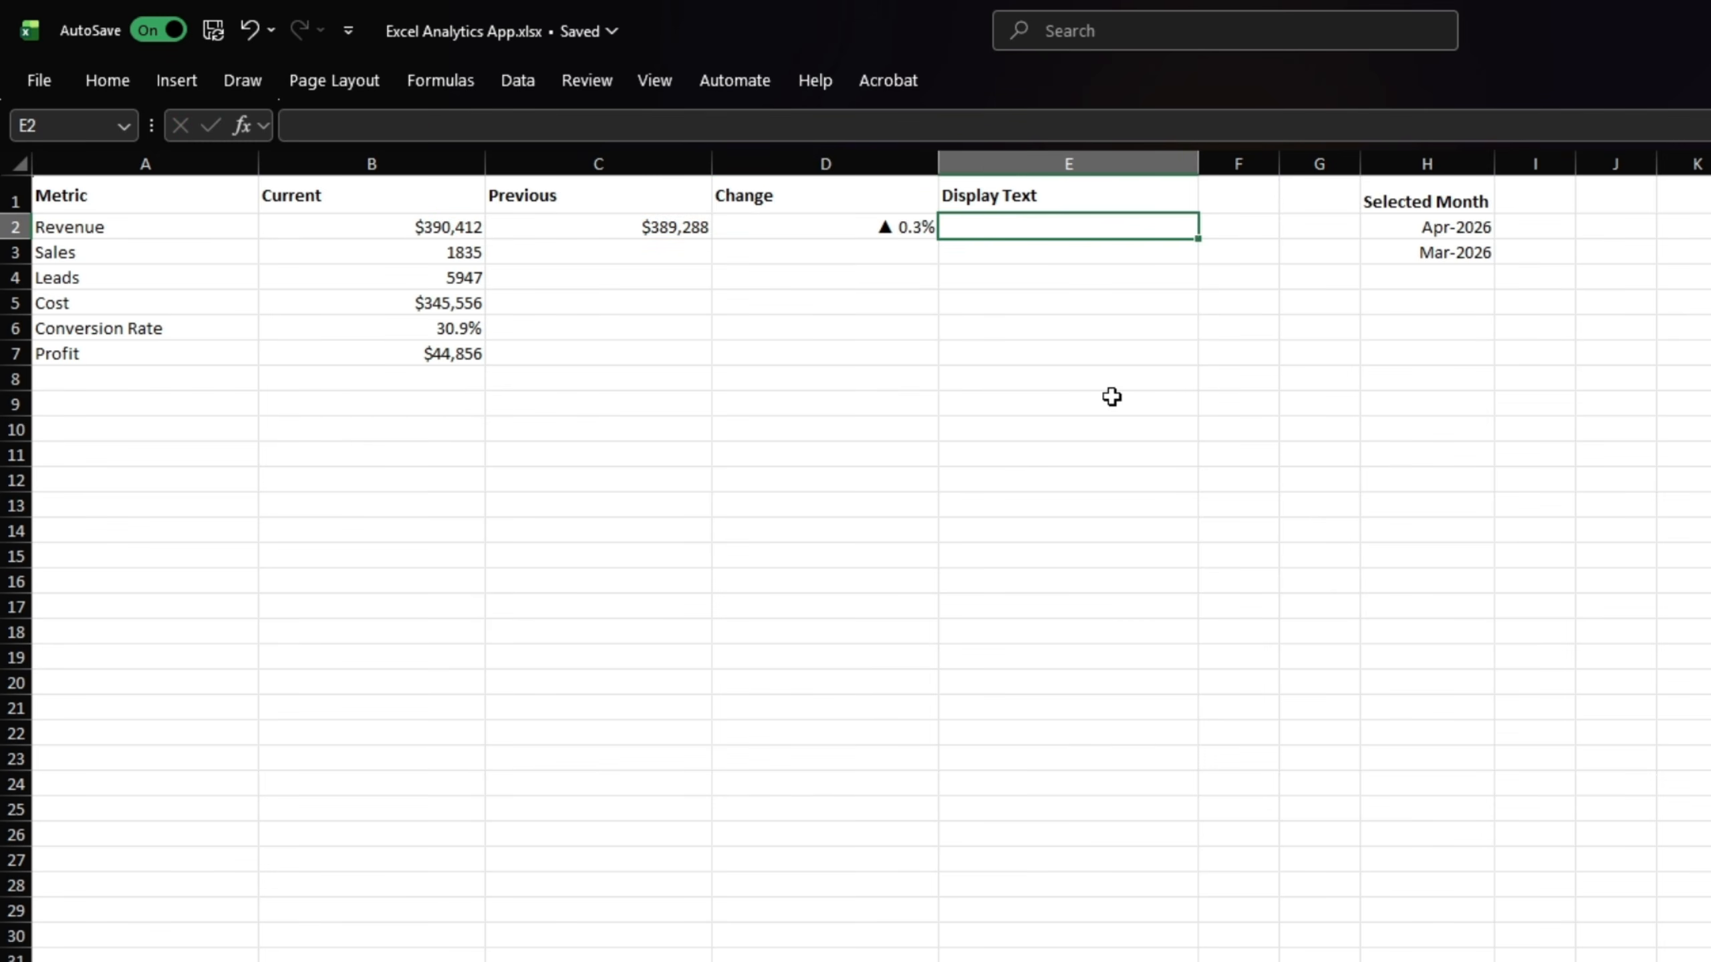
Enter =IF(D2=0,"No change vs previous month", "vs previous month") as the revenue display text in E2
type("=IF(")
key("Left")
type("=0,\"No chang")
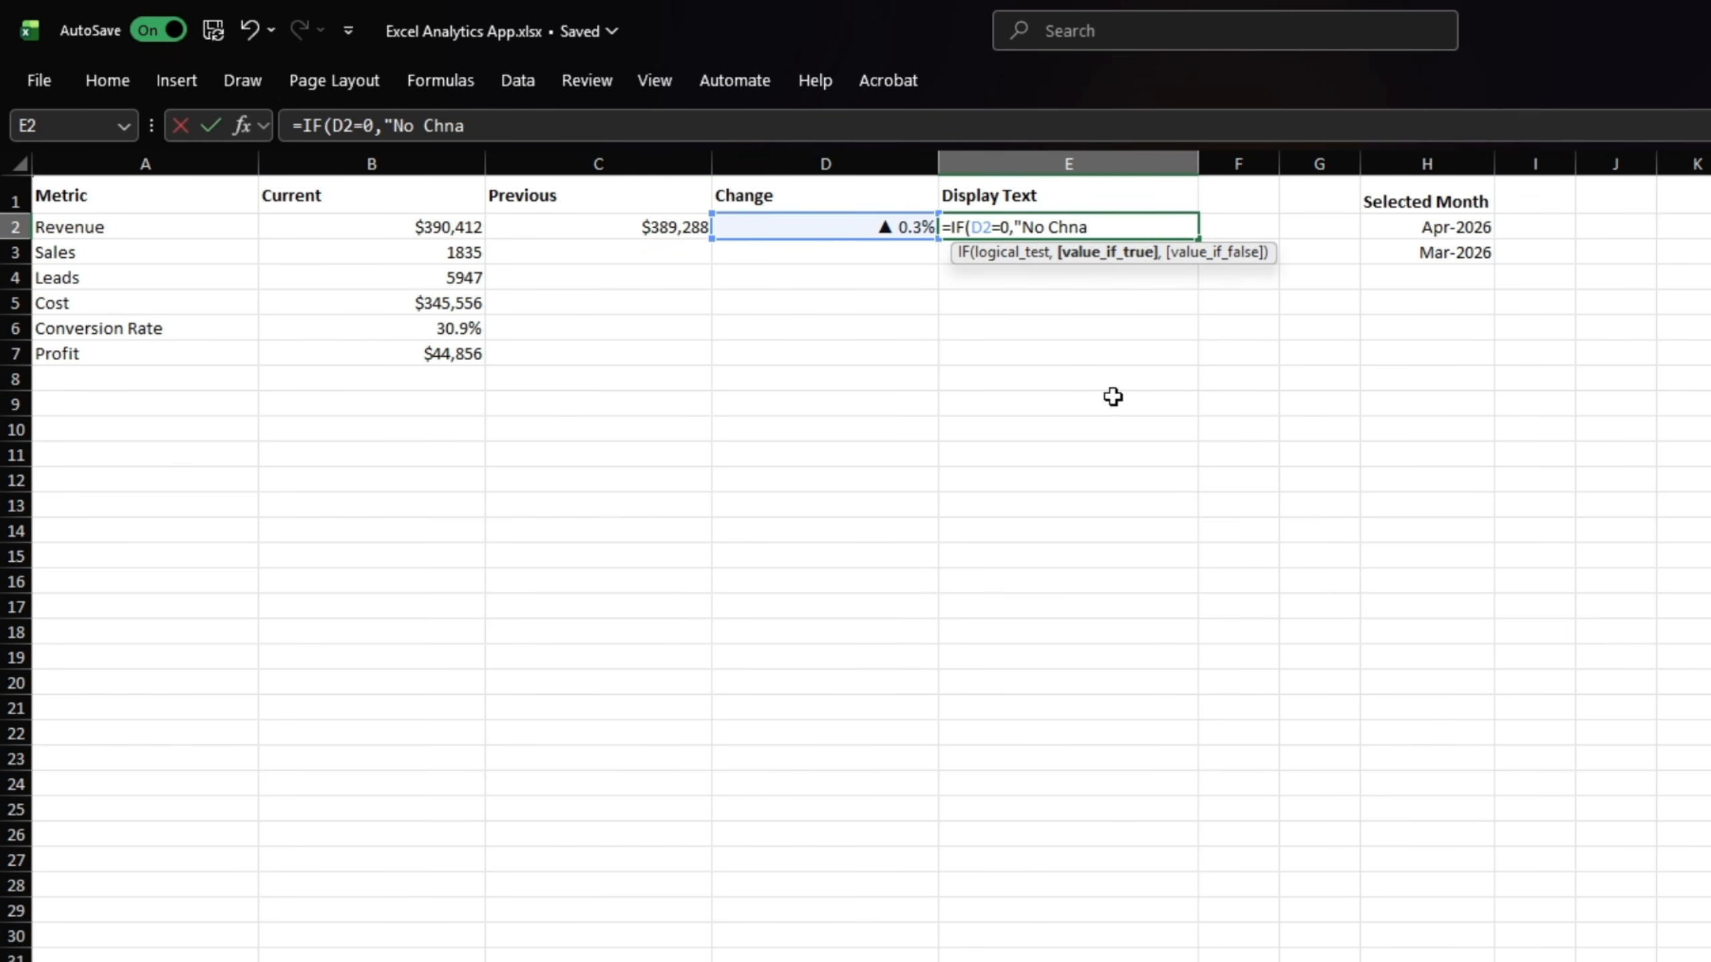
type("e vs previous month")
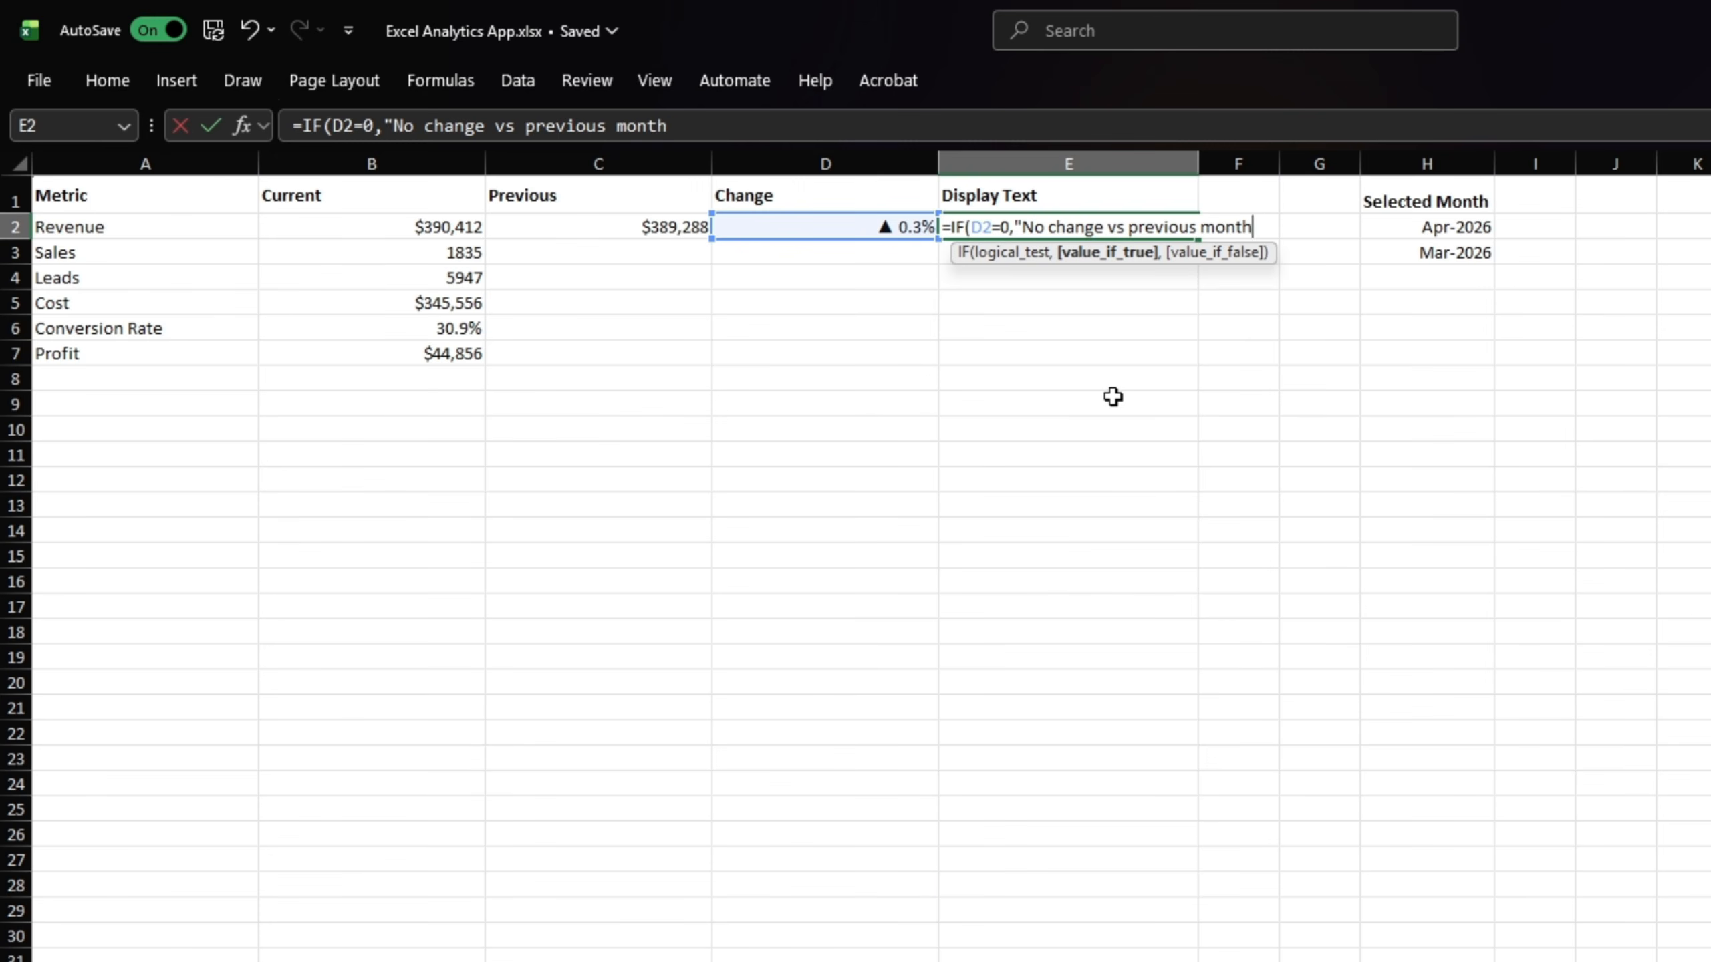
type("\", \"vs previous month\"")
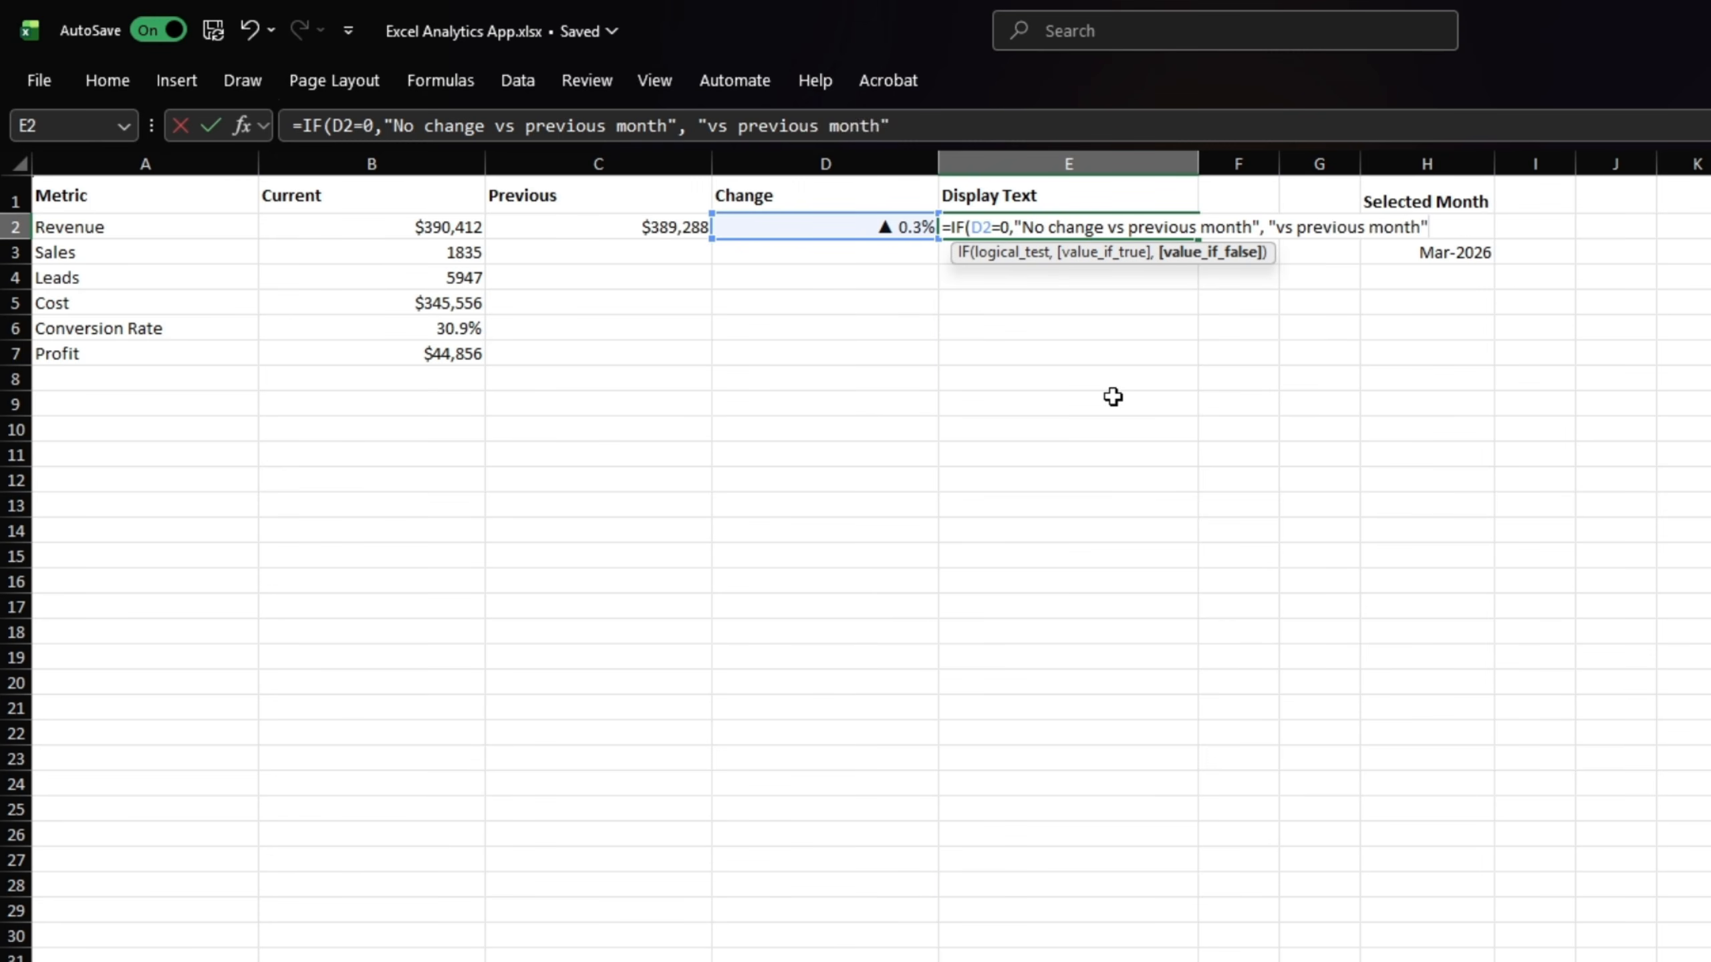
key("Return")
Pull the previous month's sales into C3 with =GETPIVOTDATA("Sum of Sales",Pivots!$W$3,"Date",H3)
left_click(657, 252)
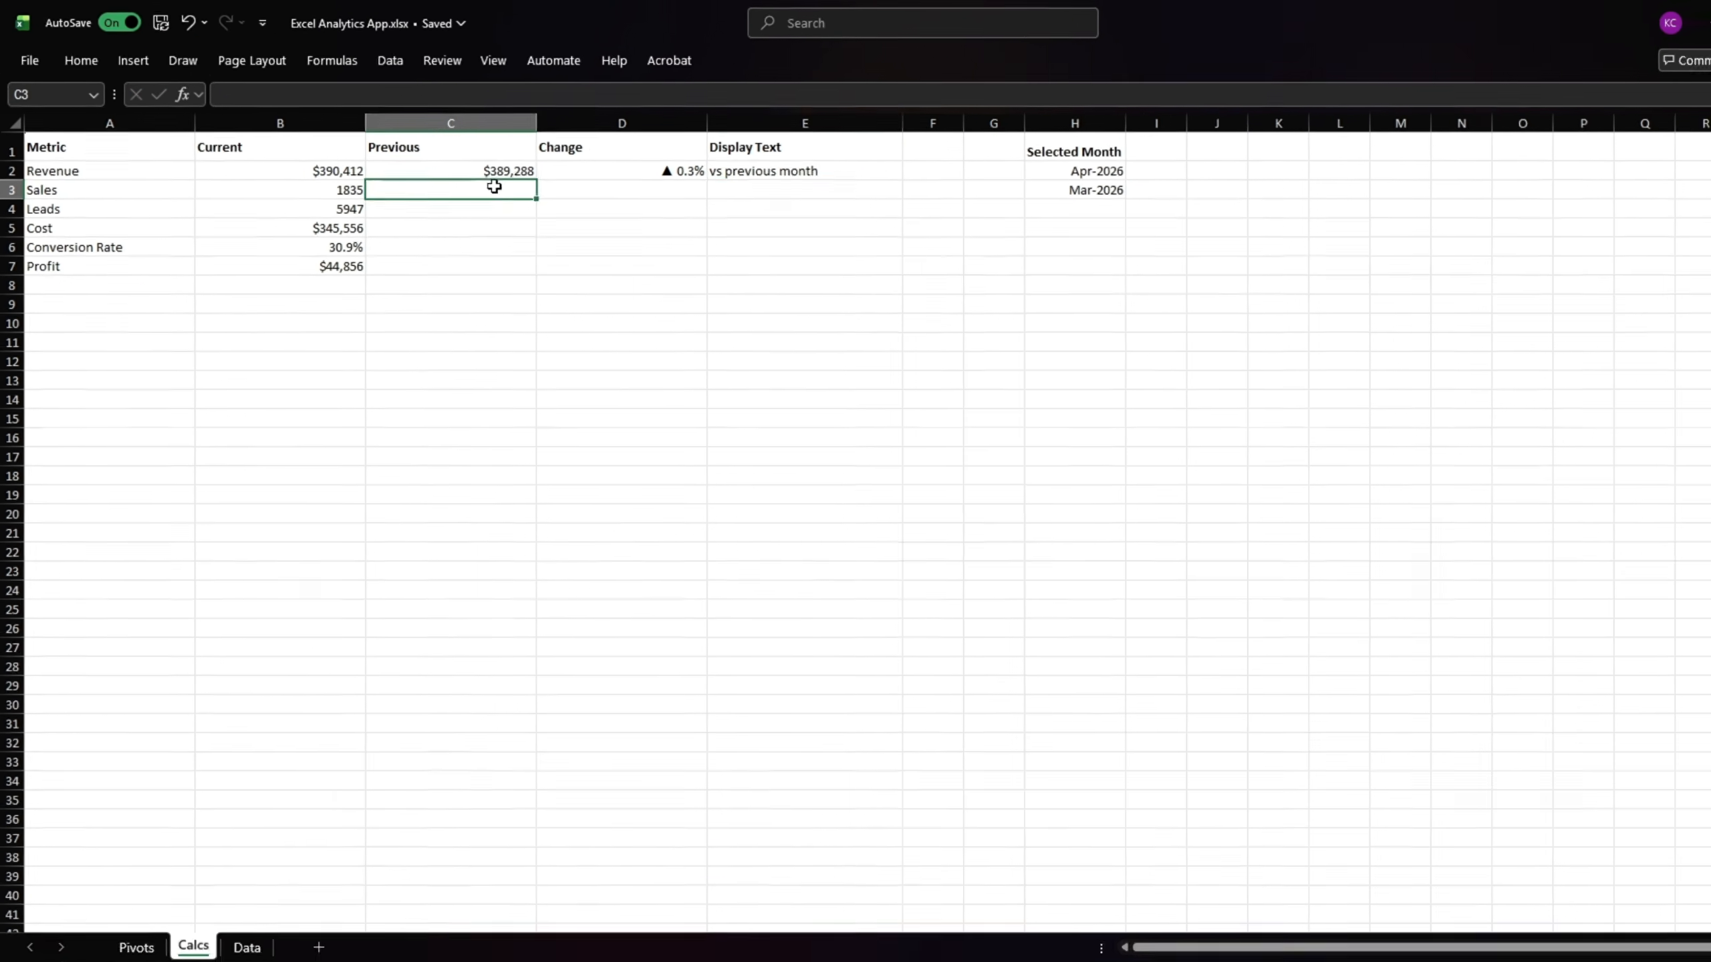
type("=")
key("ctrl+Page_Up")
scroll(1361, 339, "right", 3)
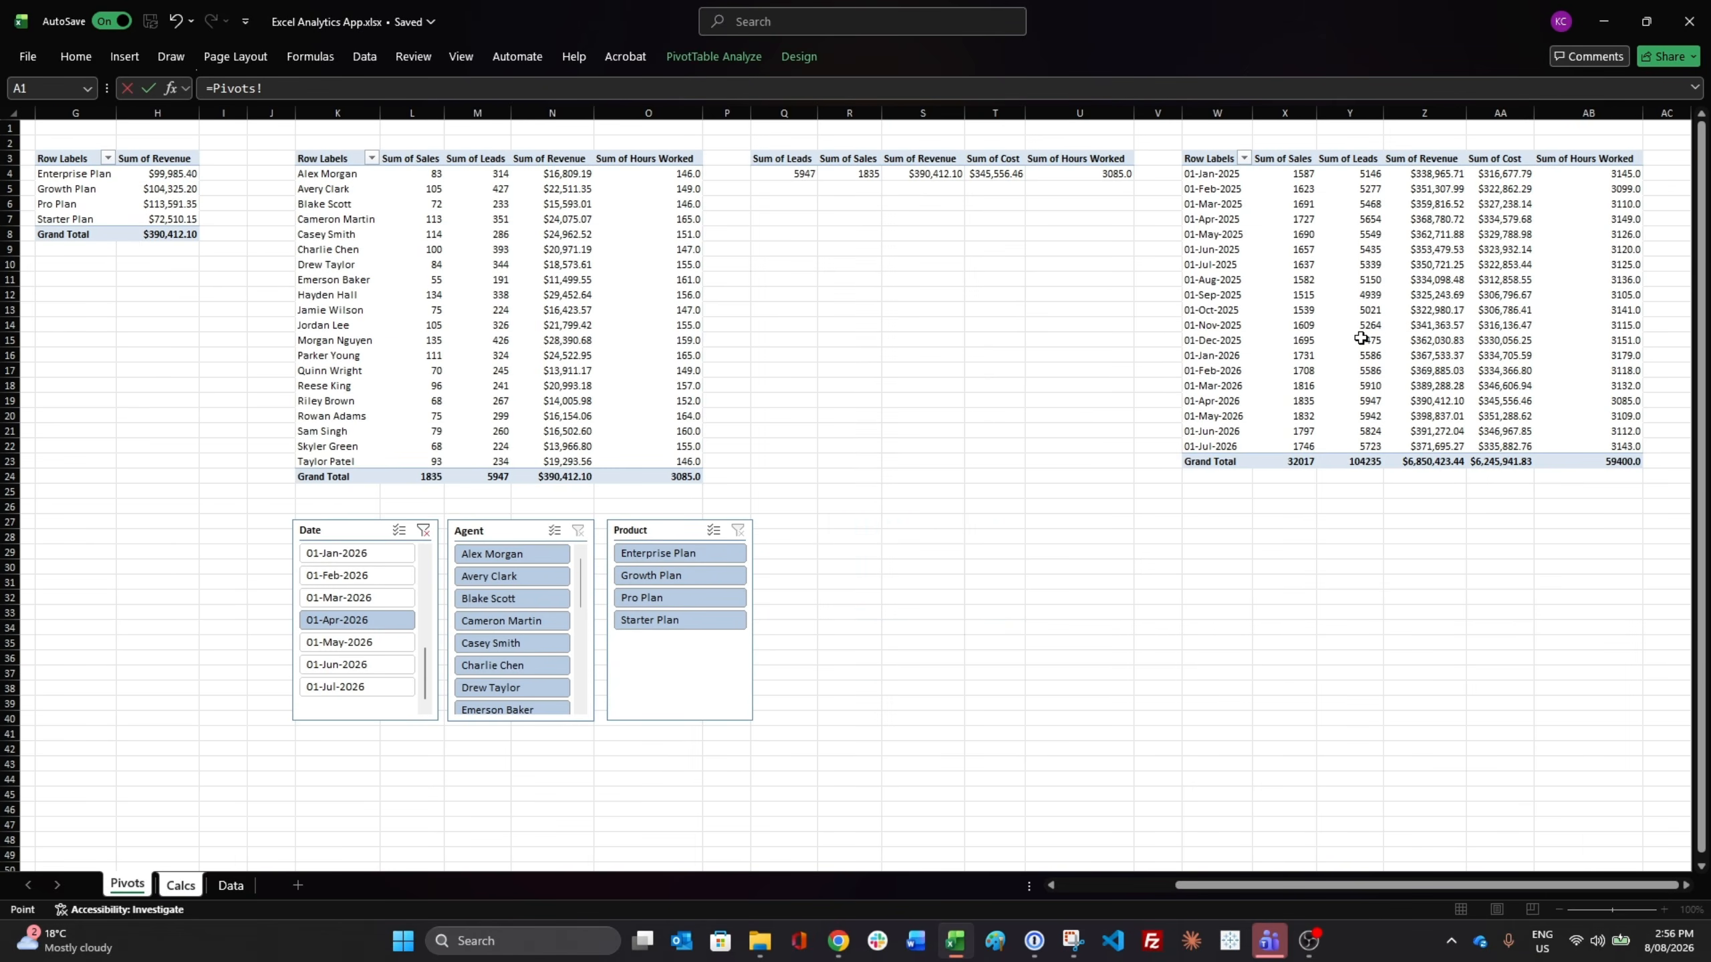
left_click(1360, 338)
key("Return")
left_click(658, 88)
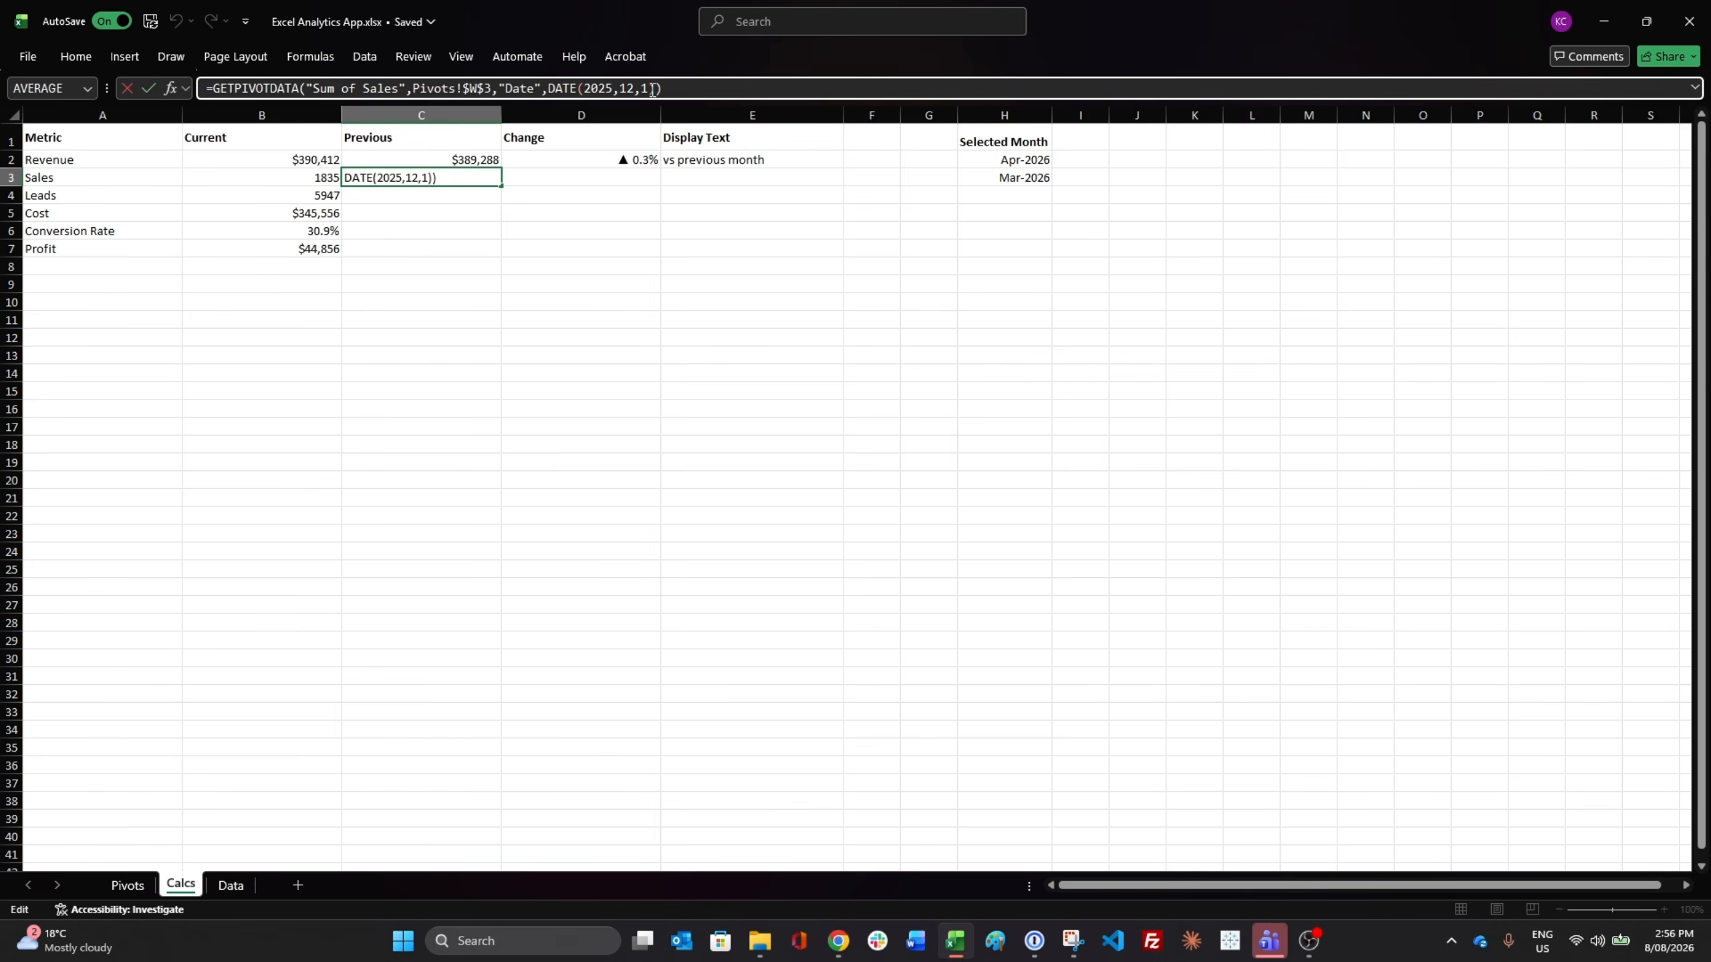
left_click_drag(658, 88, 551, 88)
left_click(1004, 177)
key("Return")
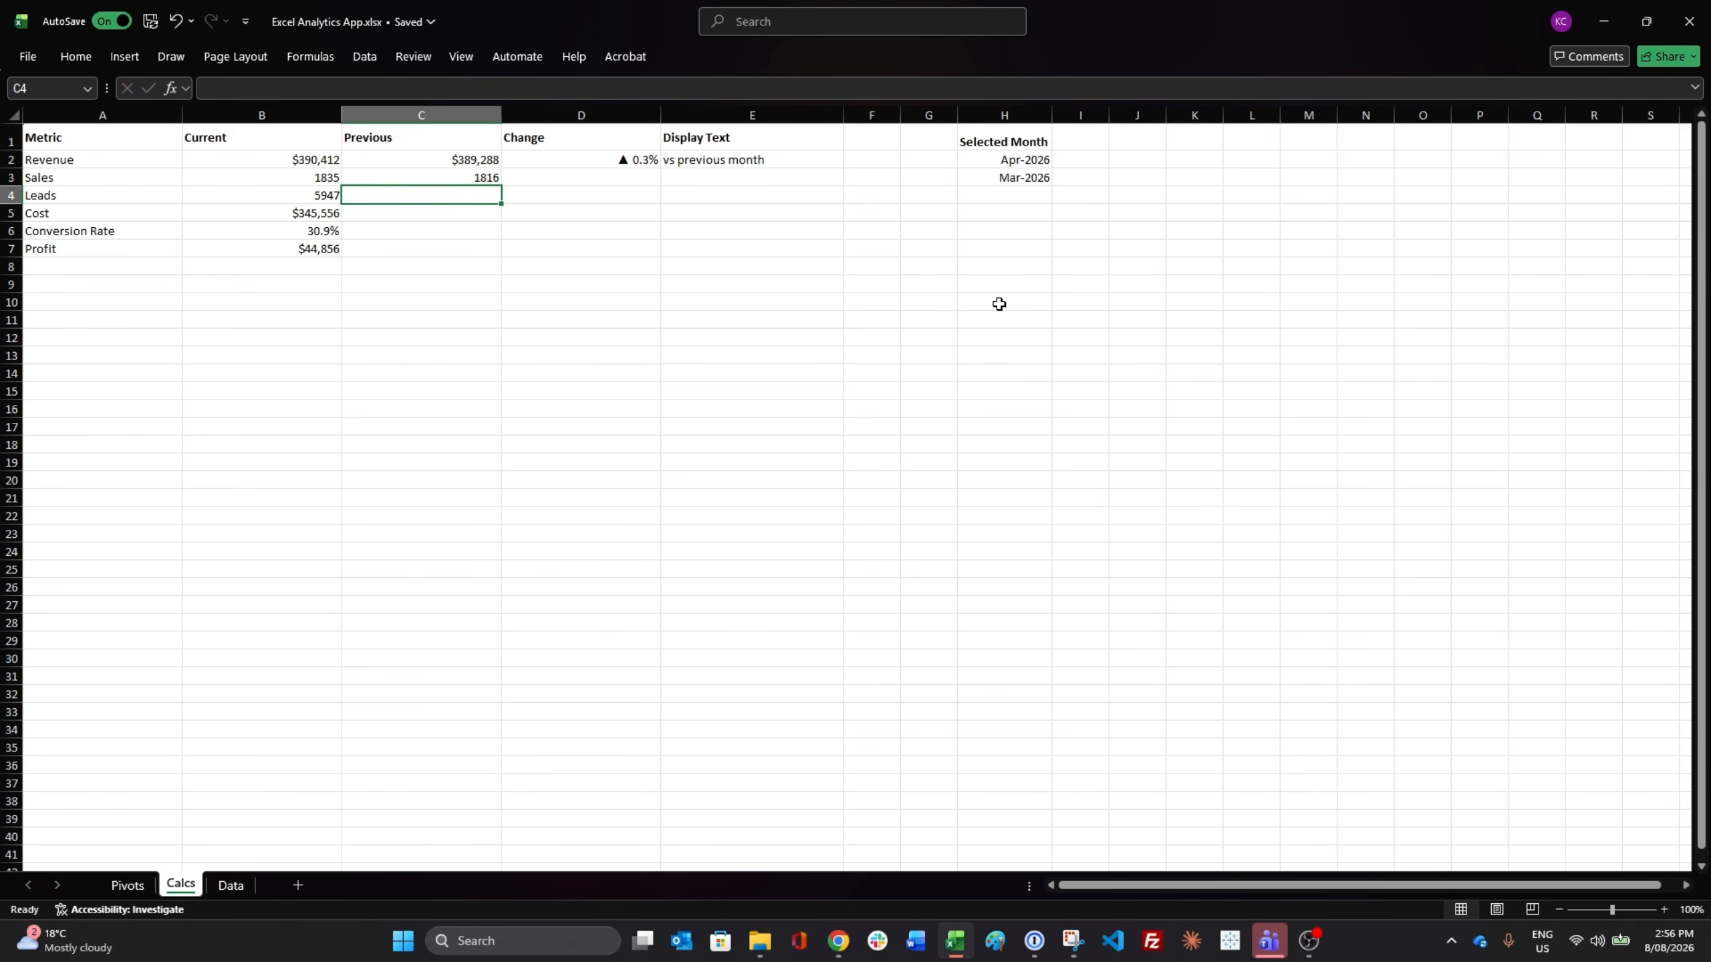
Pull the previous month's leads into C4 with =GETPIVOTDATA("Sum of Leads",Pivots!$W$3,"Date",H3)
type("=")
left_click(128, 882)
left_click(1401, 356)
key("Return")
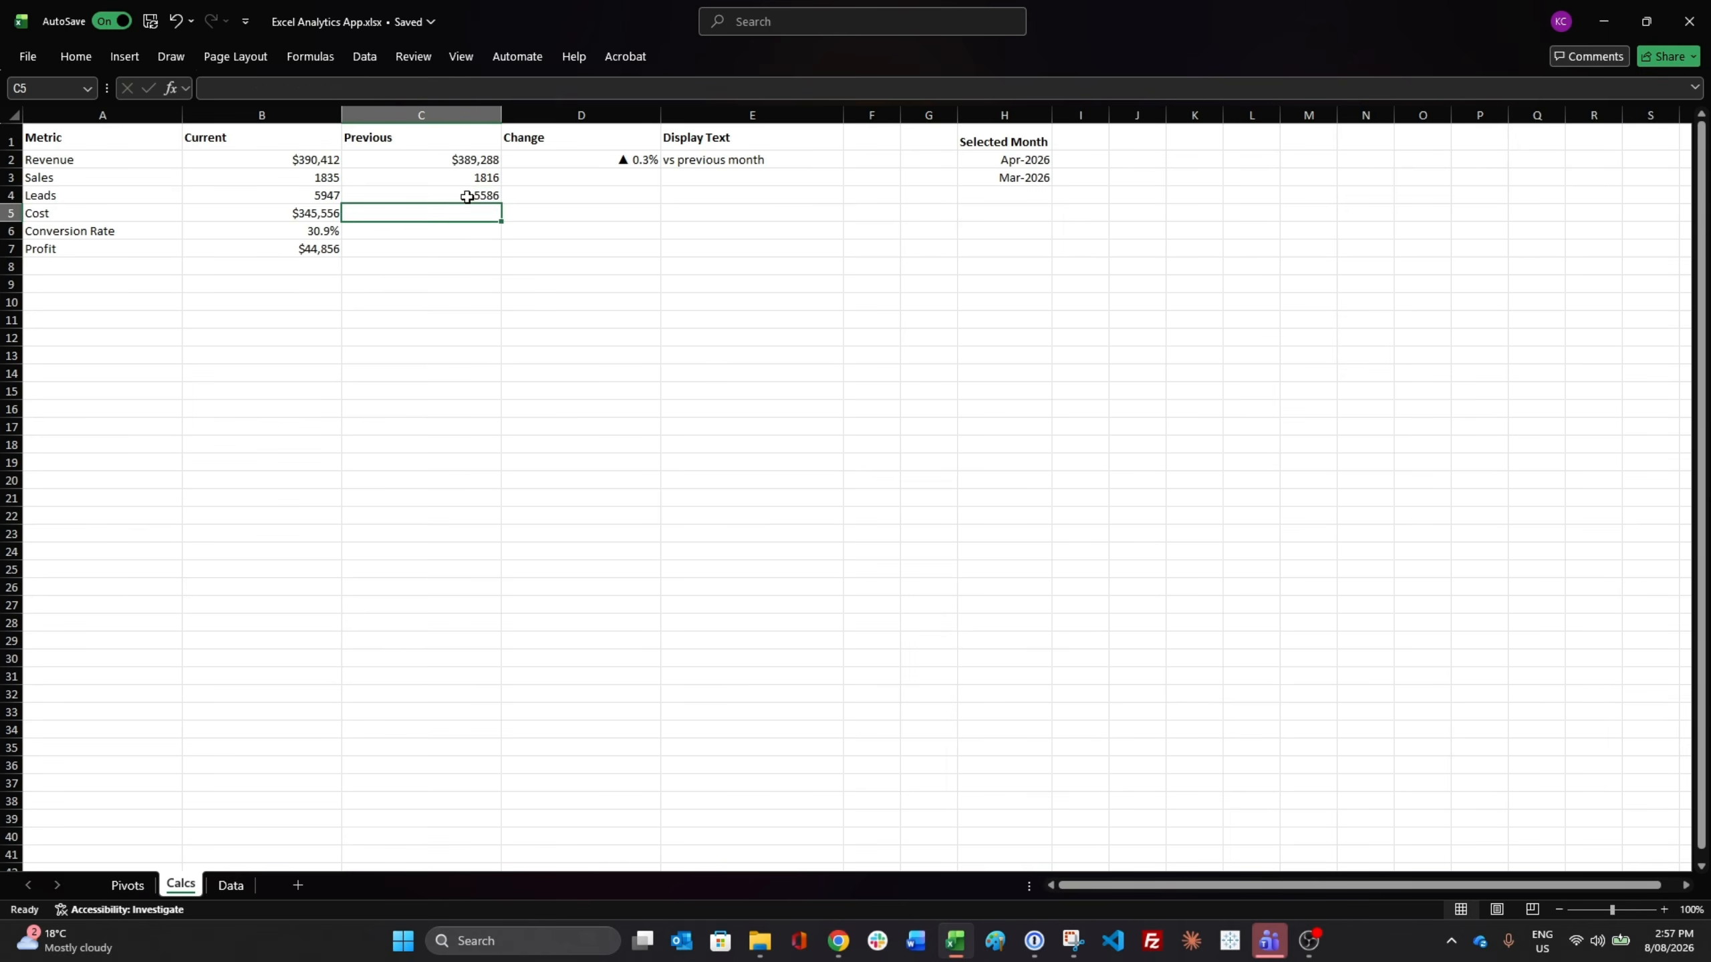
left_click(655, 88)
left_click_drag(655, 88, 551, 87)
left_click(1004, 177)
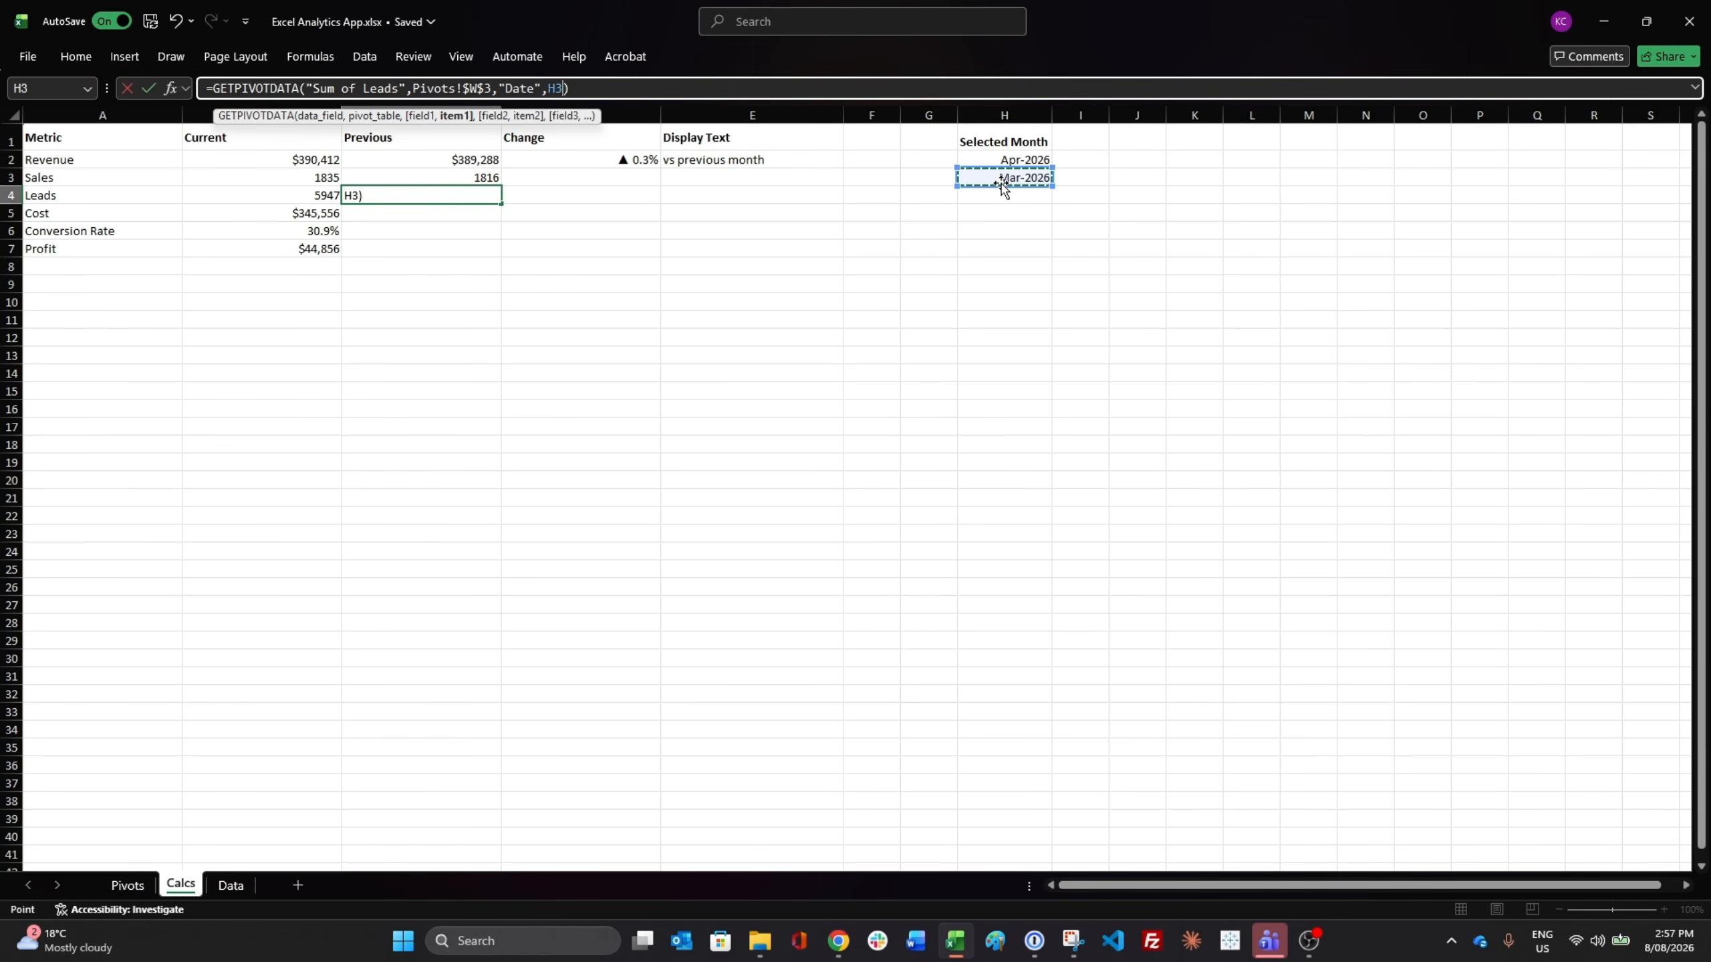
key("Return")
Pull the previous month's cost into C5 with =GETPIVOTDATA("Sum of Cost",Pivots!$W$3,"Date",H3)
type("=")
left_click(128, 883)
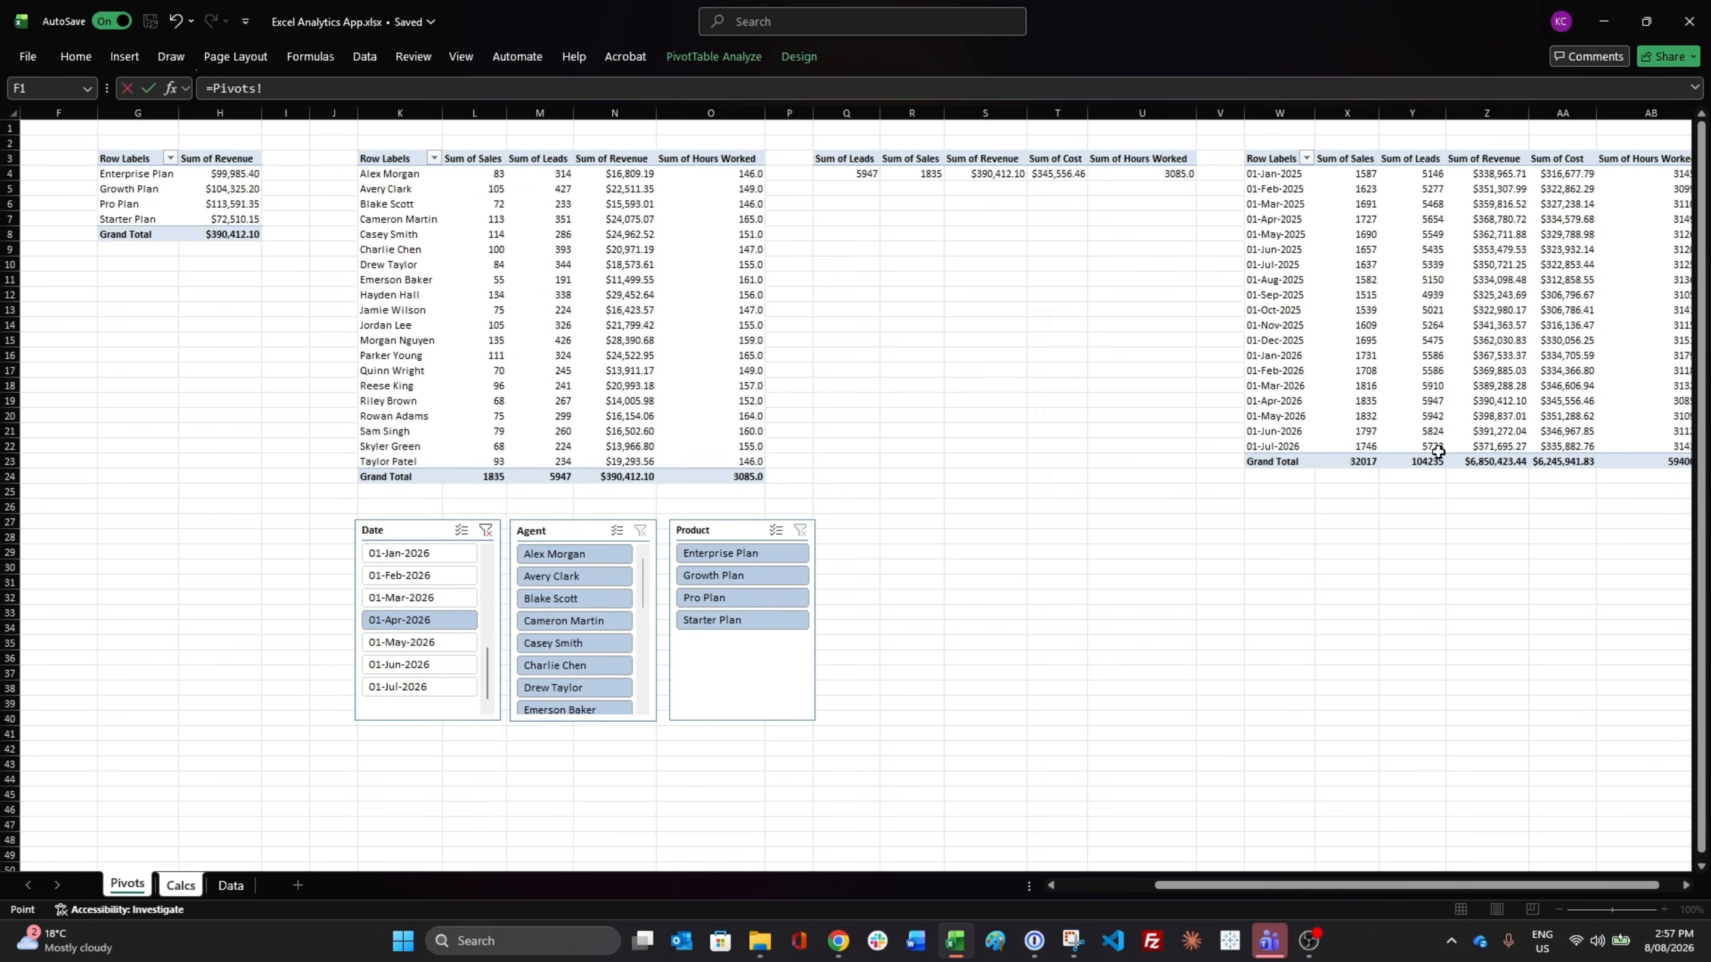
left_click(1562, 372)
key("Return")
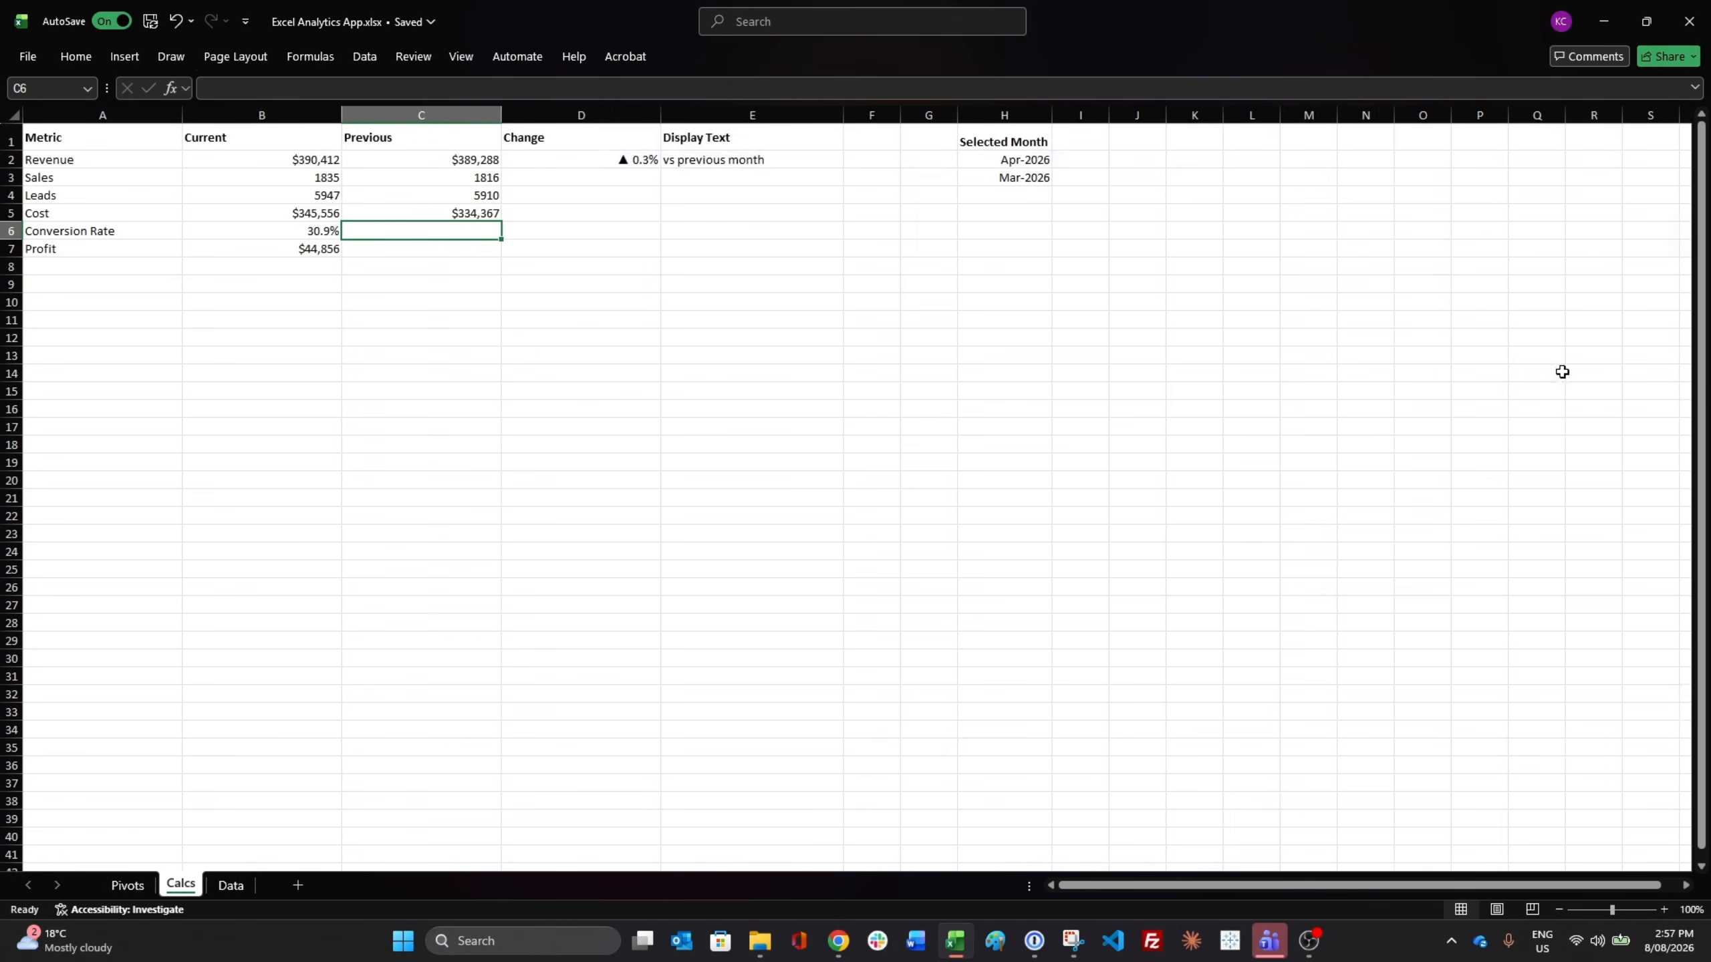
left_click(393, 213)
left_click_drag(641, 90, 541, 89)
key("BackSpace")
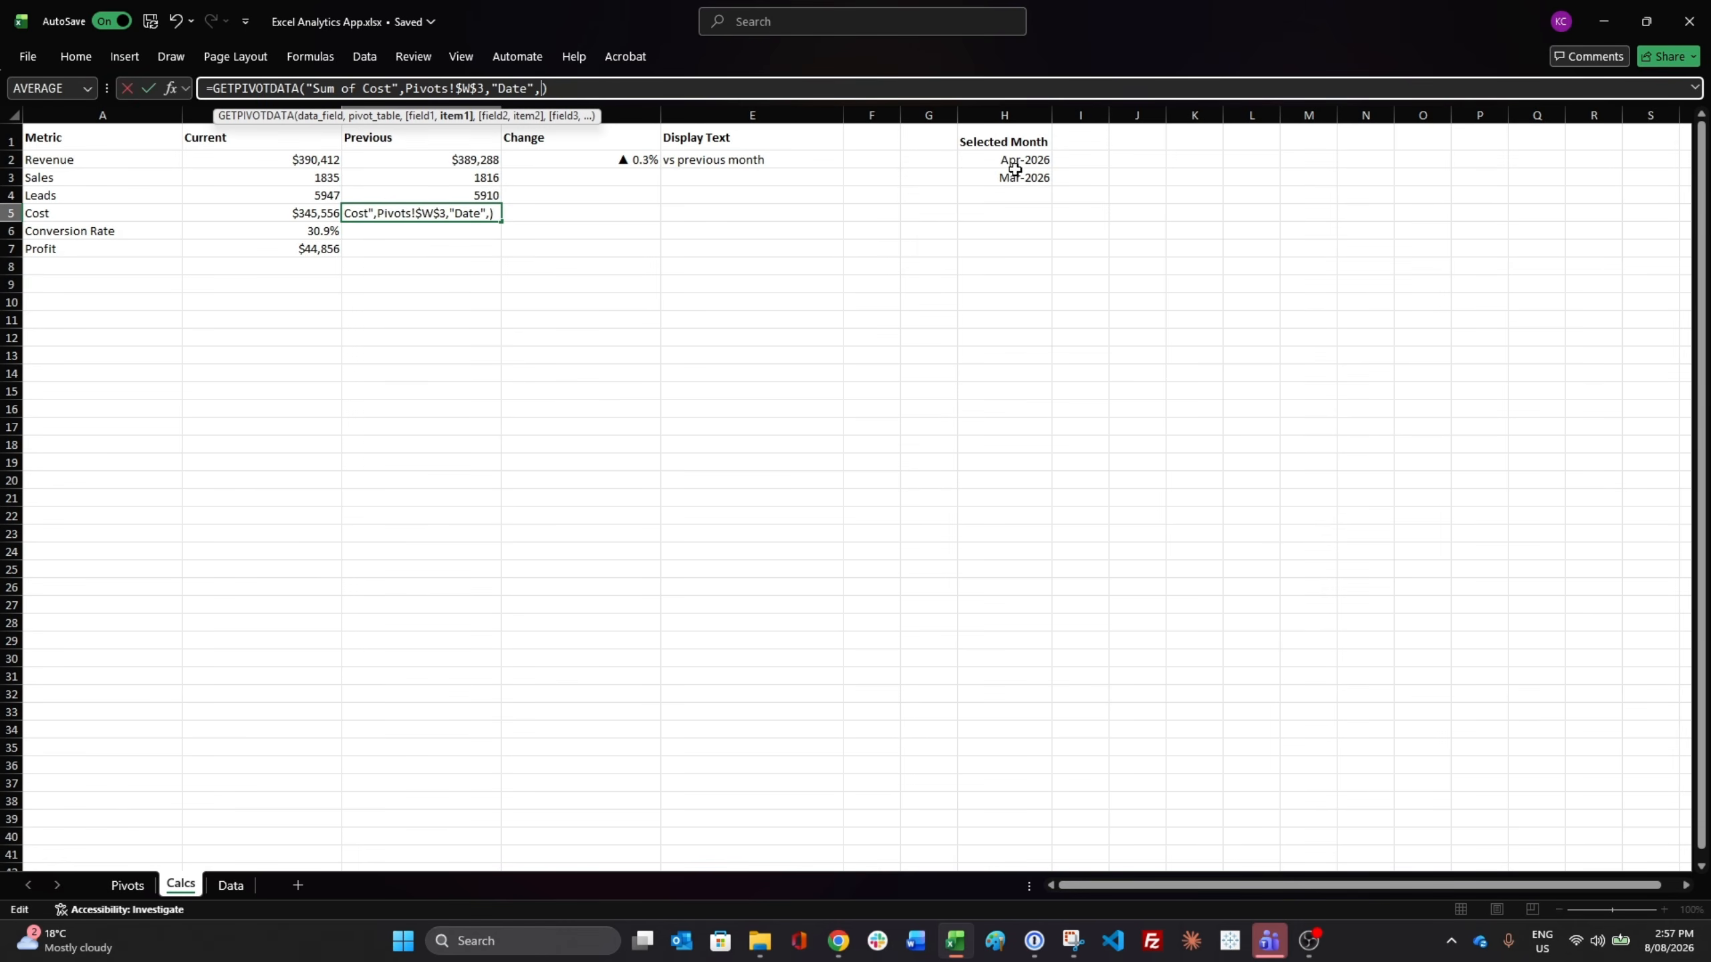
left_click(1010, 177)
key("Return")
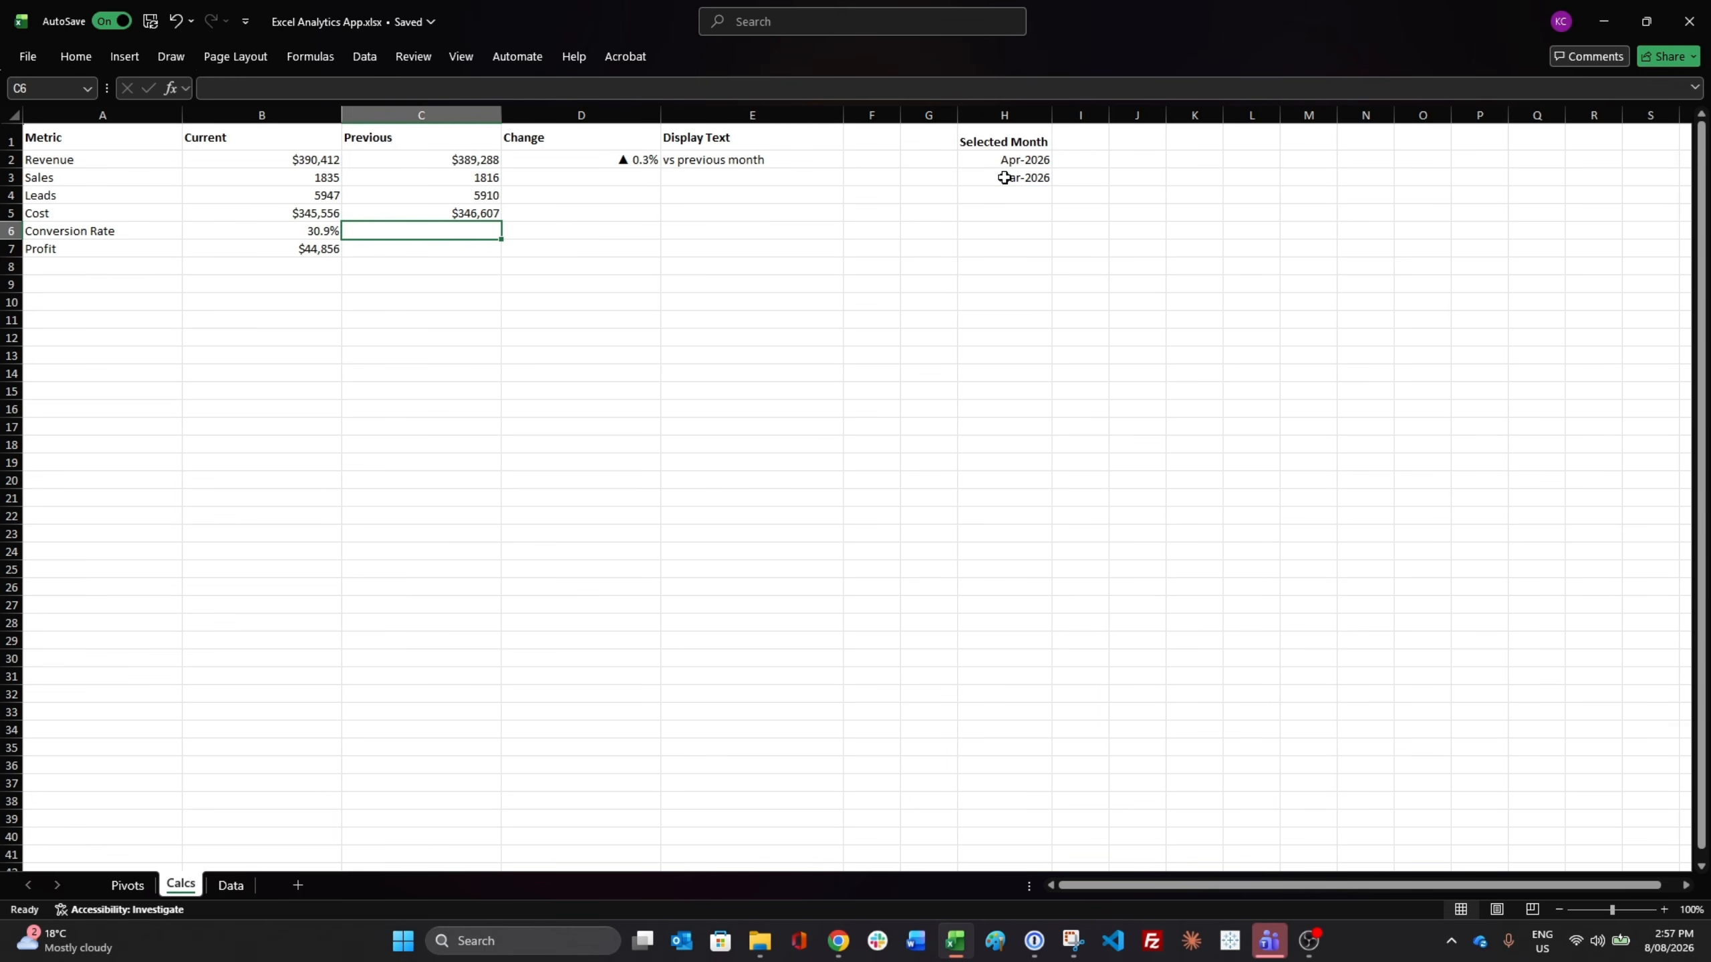
Copy the conversion rate and profit formulas from B6:B7 into C6:C7, and fill the Change and Display Text formulas down to row 7
key("Left")
key("shift+Right")
key("ctrl+r")
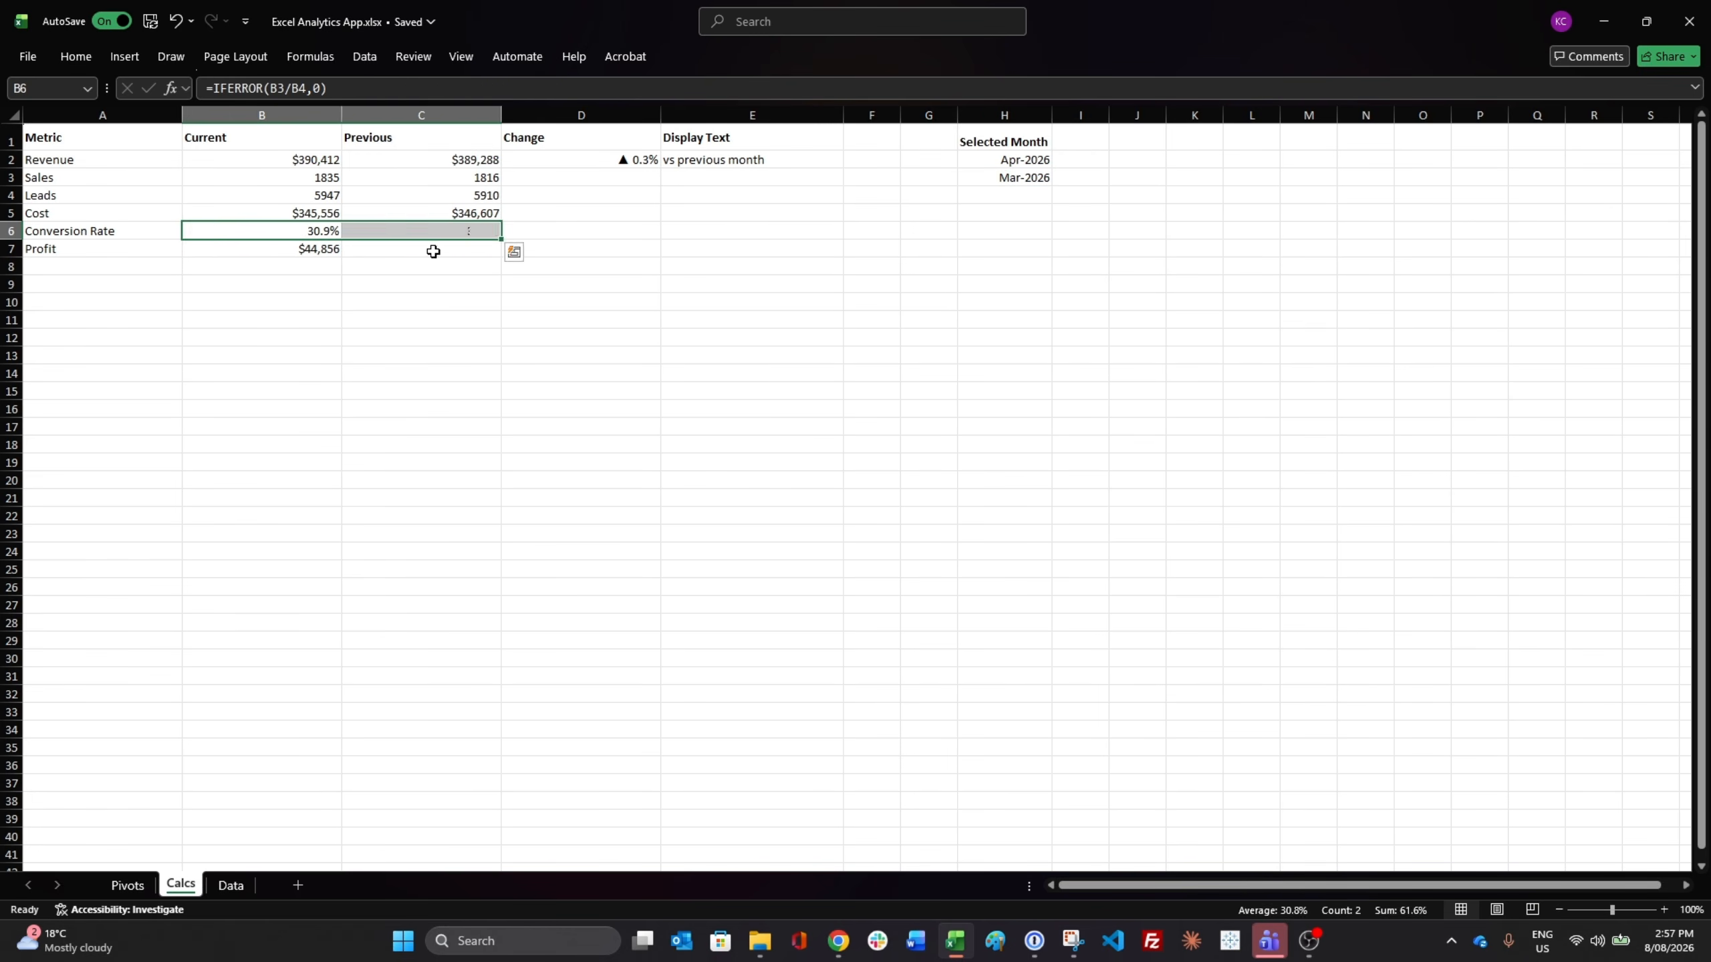
key("Down")
key("shift+Right")
key("ctrl+r")
left_click_drag(610, 159, 839, 244)
left_click_drag(839, 245, 839, 254)
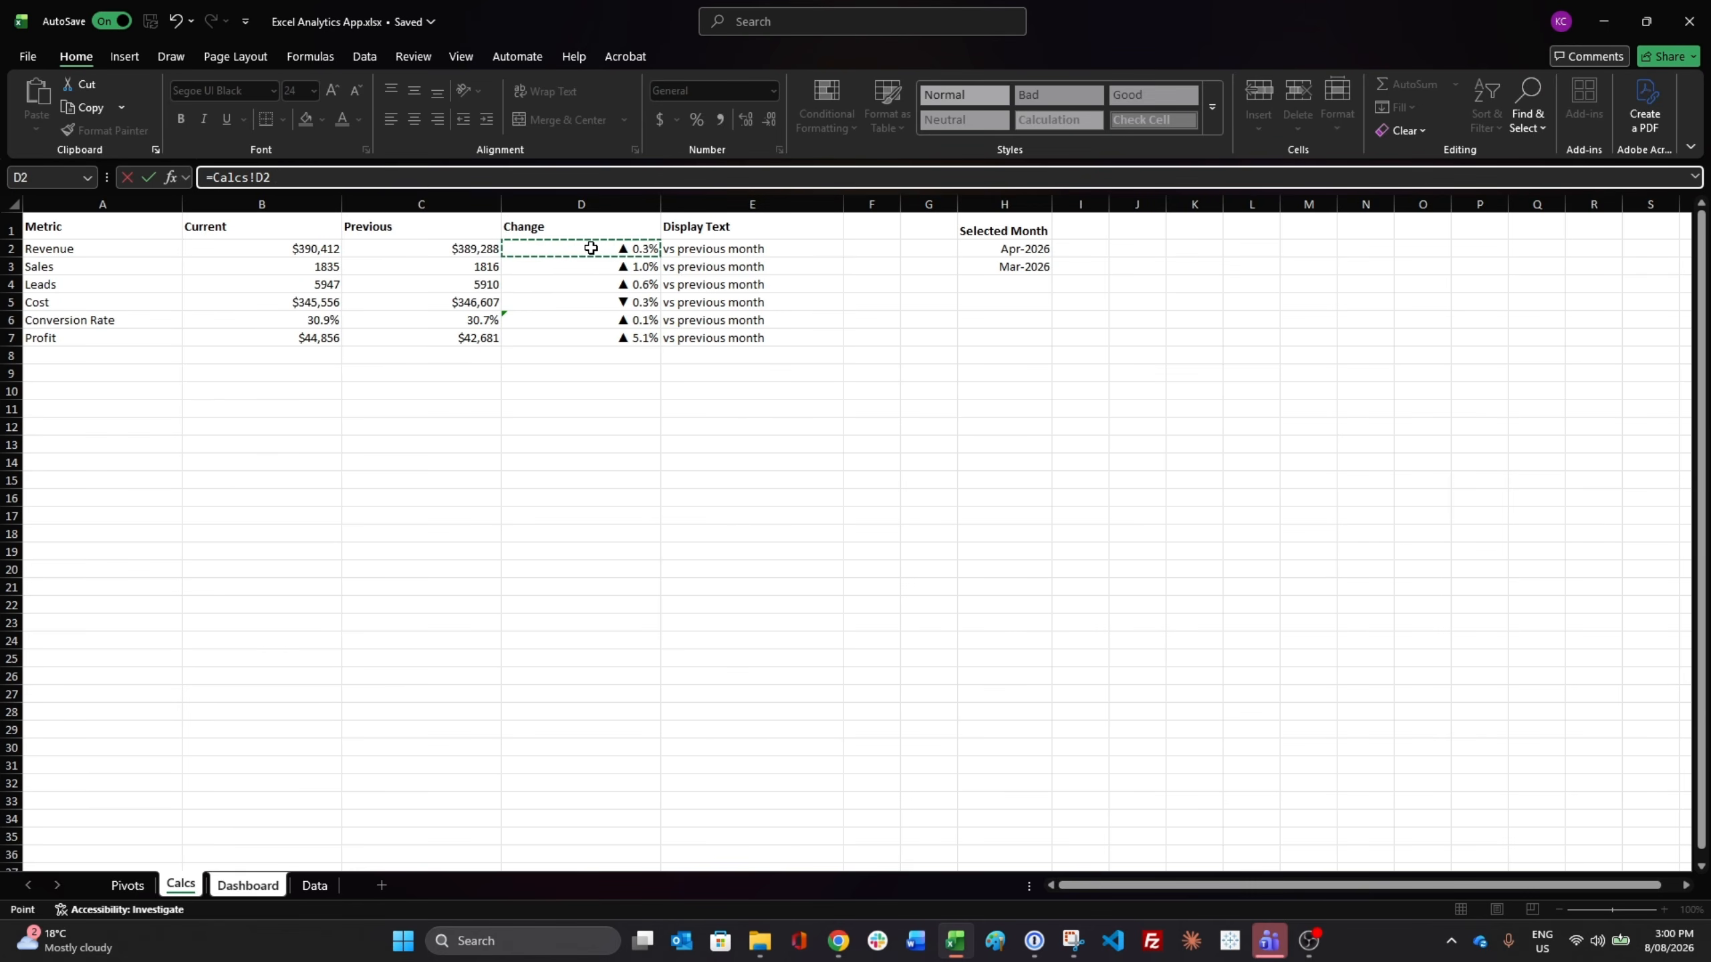
Try to join the revenue change in Calcs!D2 with its display text in Calcs!E2 in one dashboard formula
type("&")
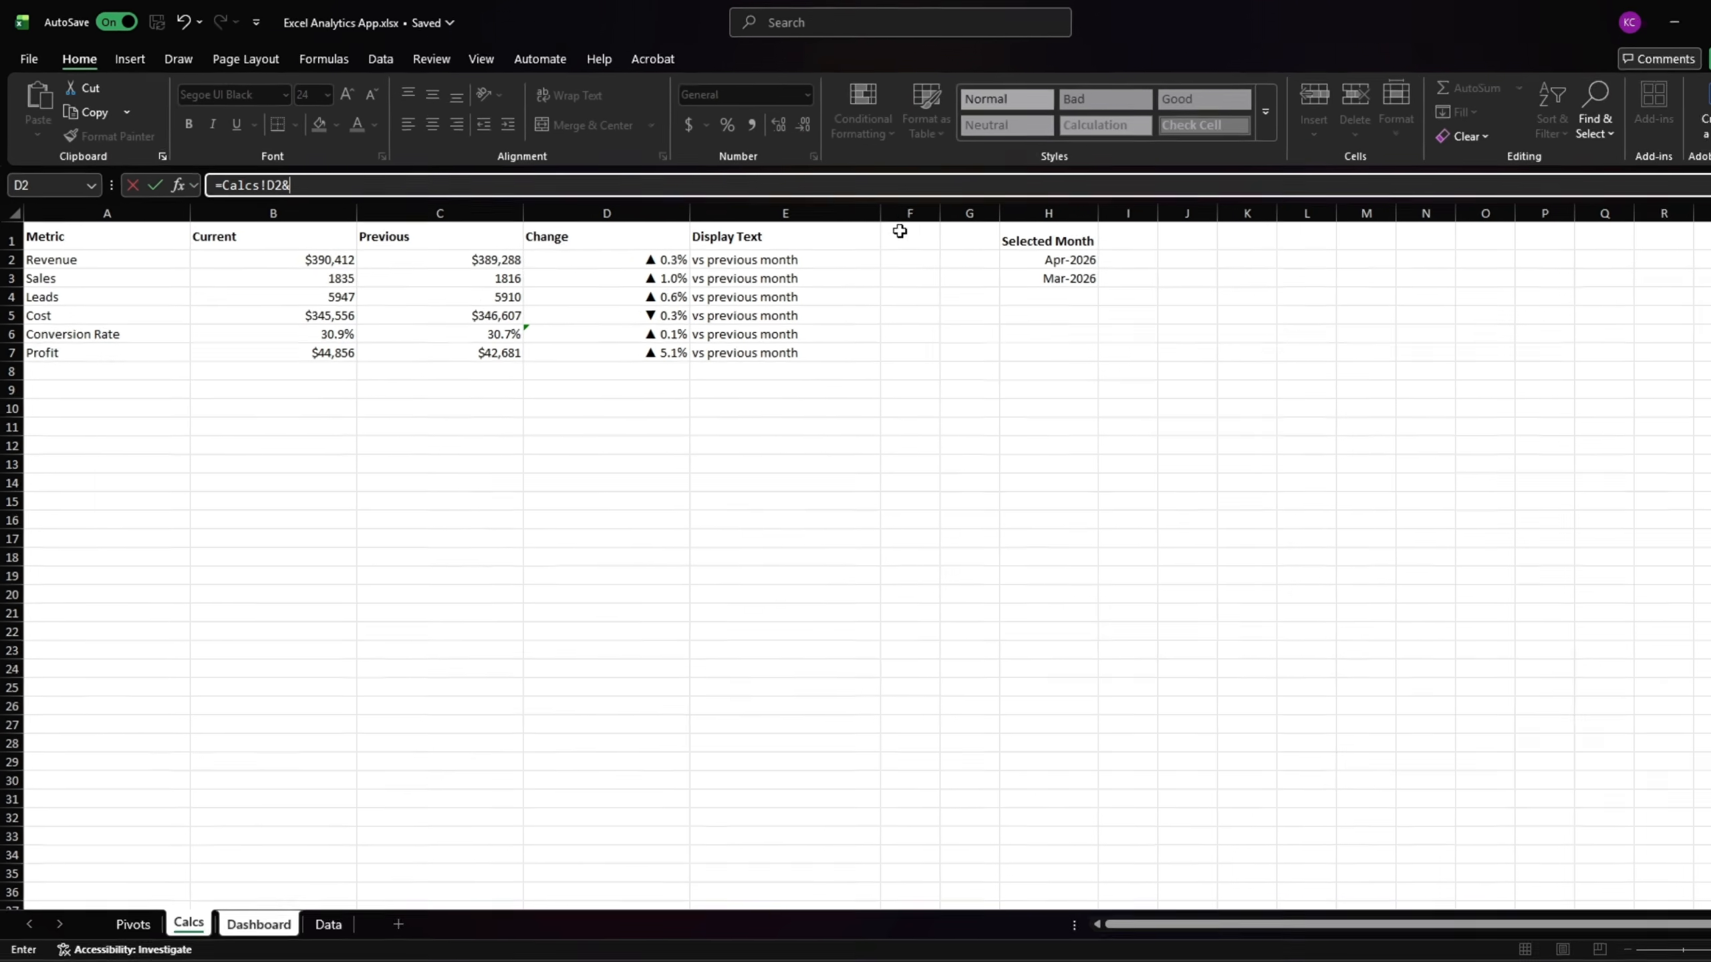
left_click(779, 248)
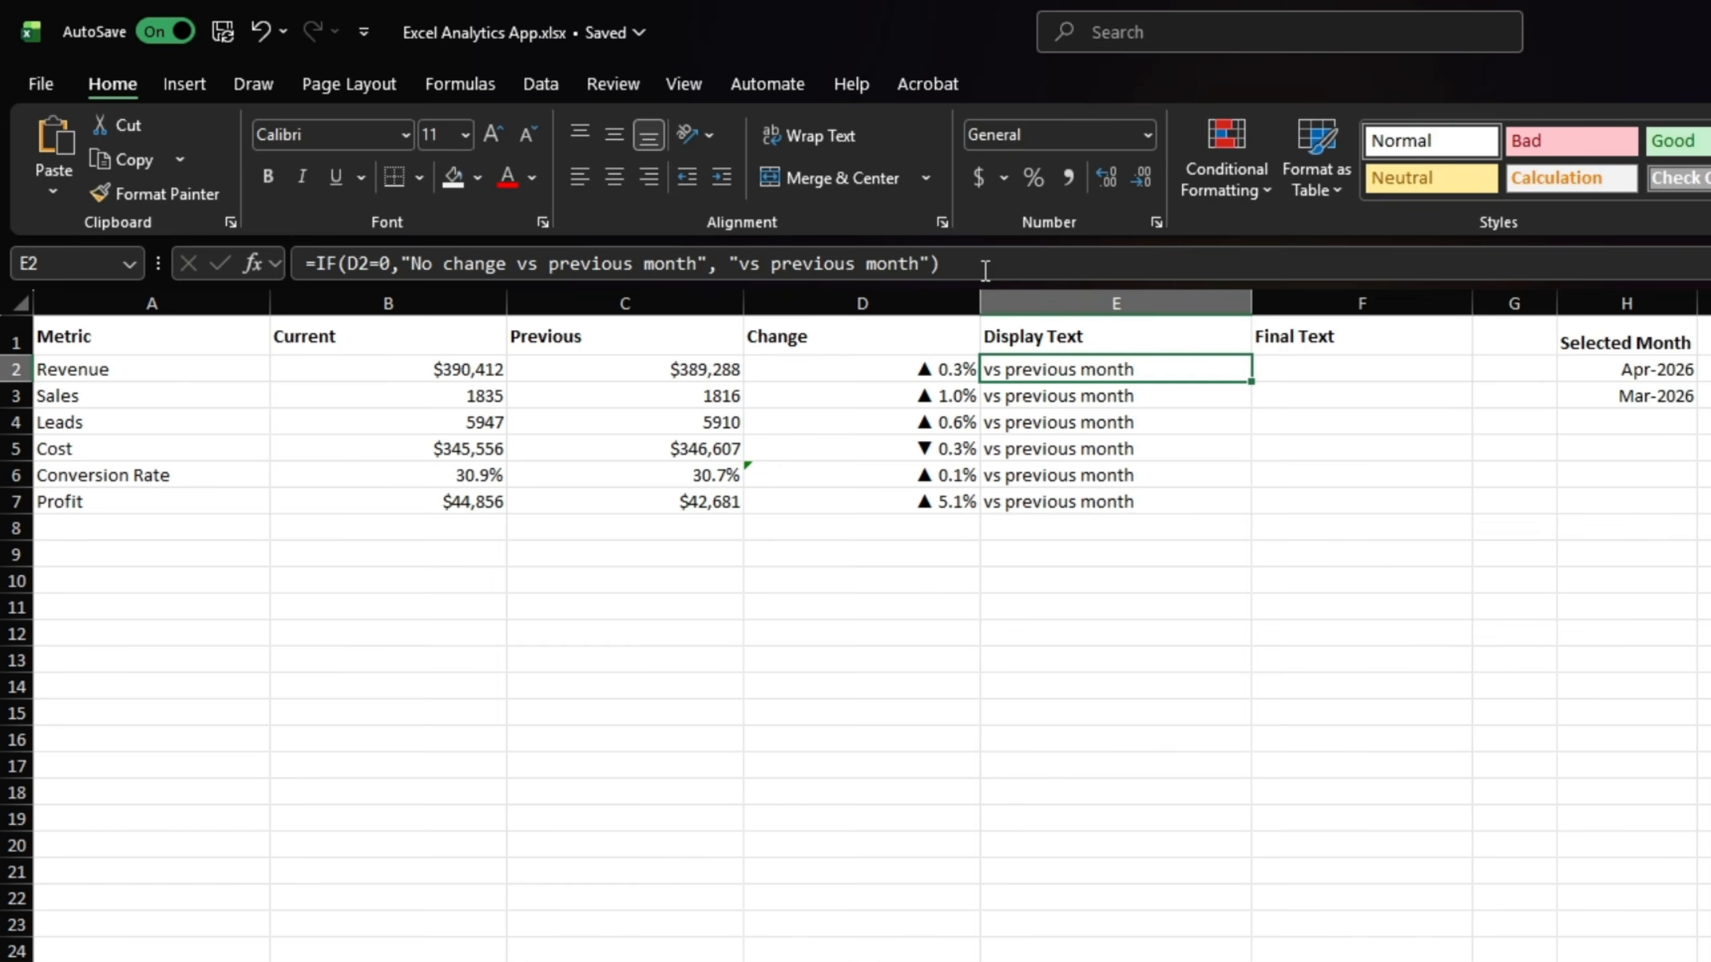
Replace E2's formula with a nested IF returning "– No change", or ▲ TEXT(D2,"0.0%") or ▼ TEXT(ABS(D2),"0.0%") followed by " vs previous month"
left_click(985, 270)
key("ctrl+a")
key("ctrl+v")
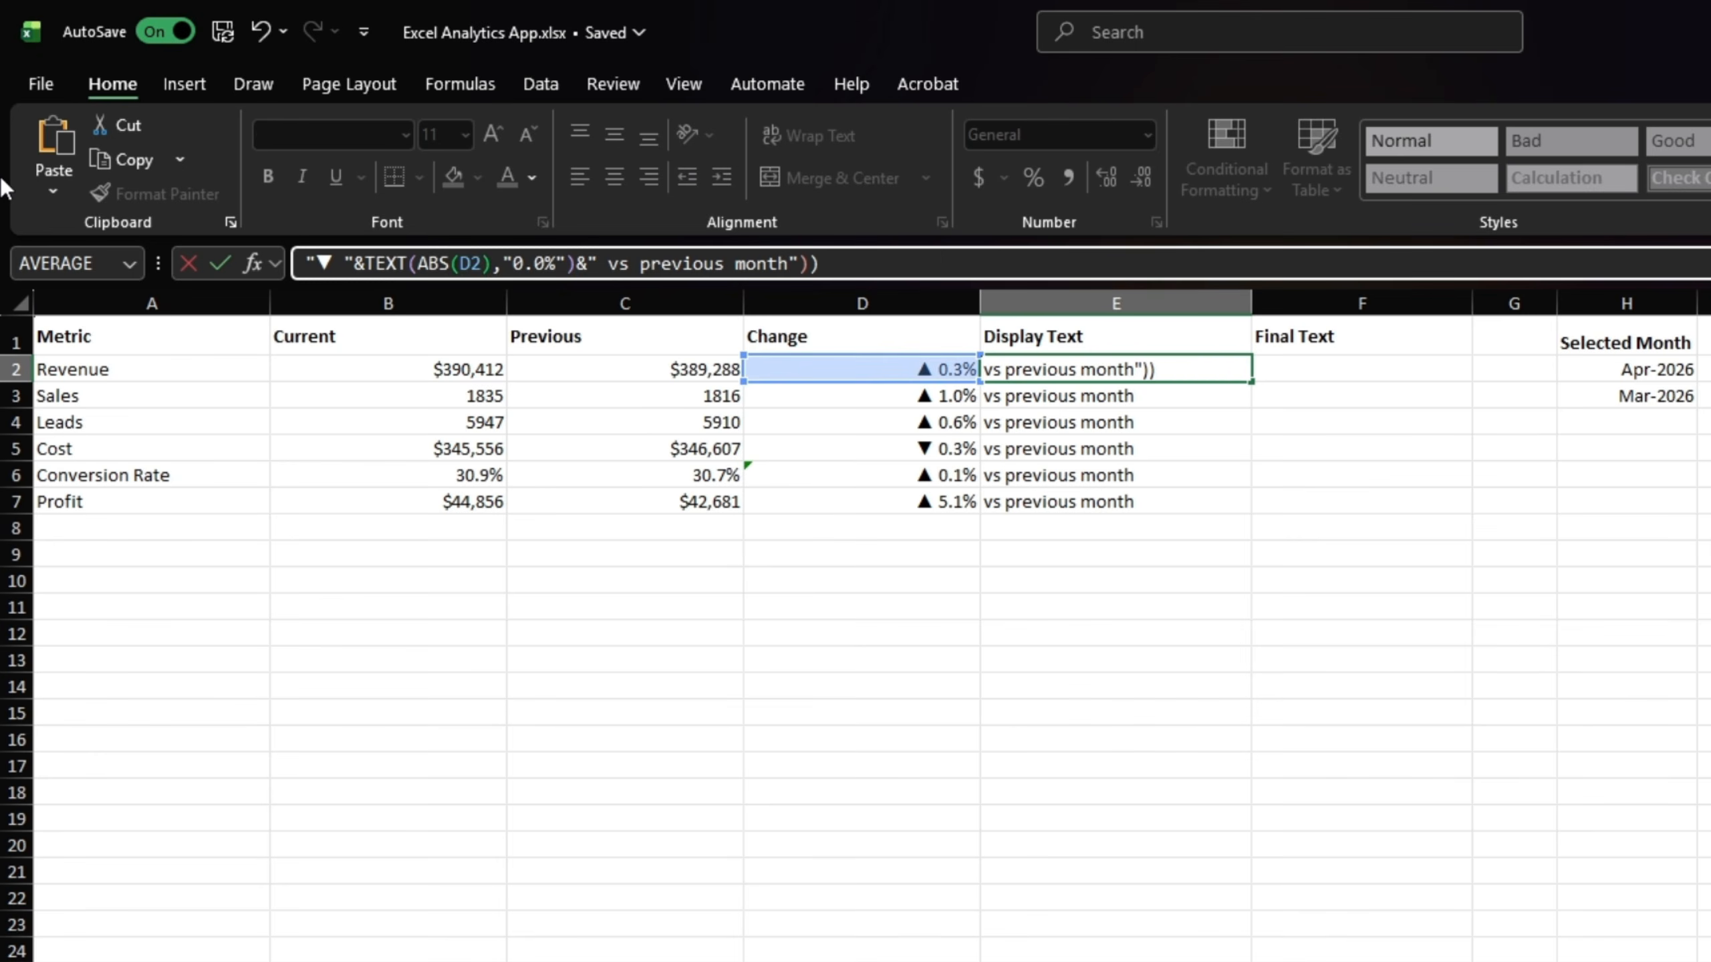
left_click_drag(407, 279, 403, 465)
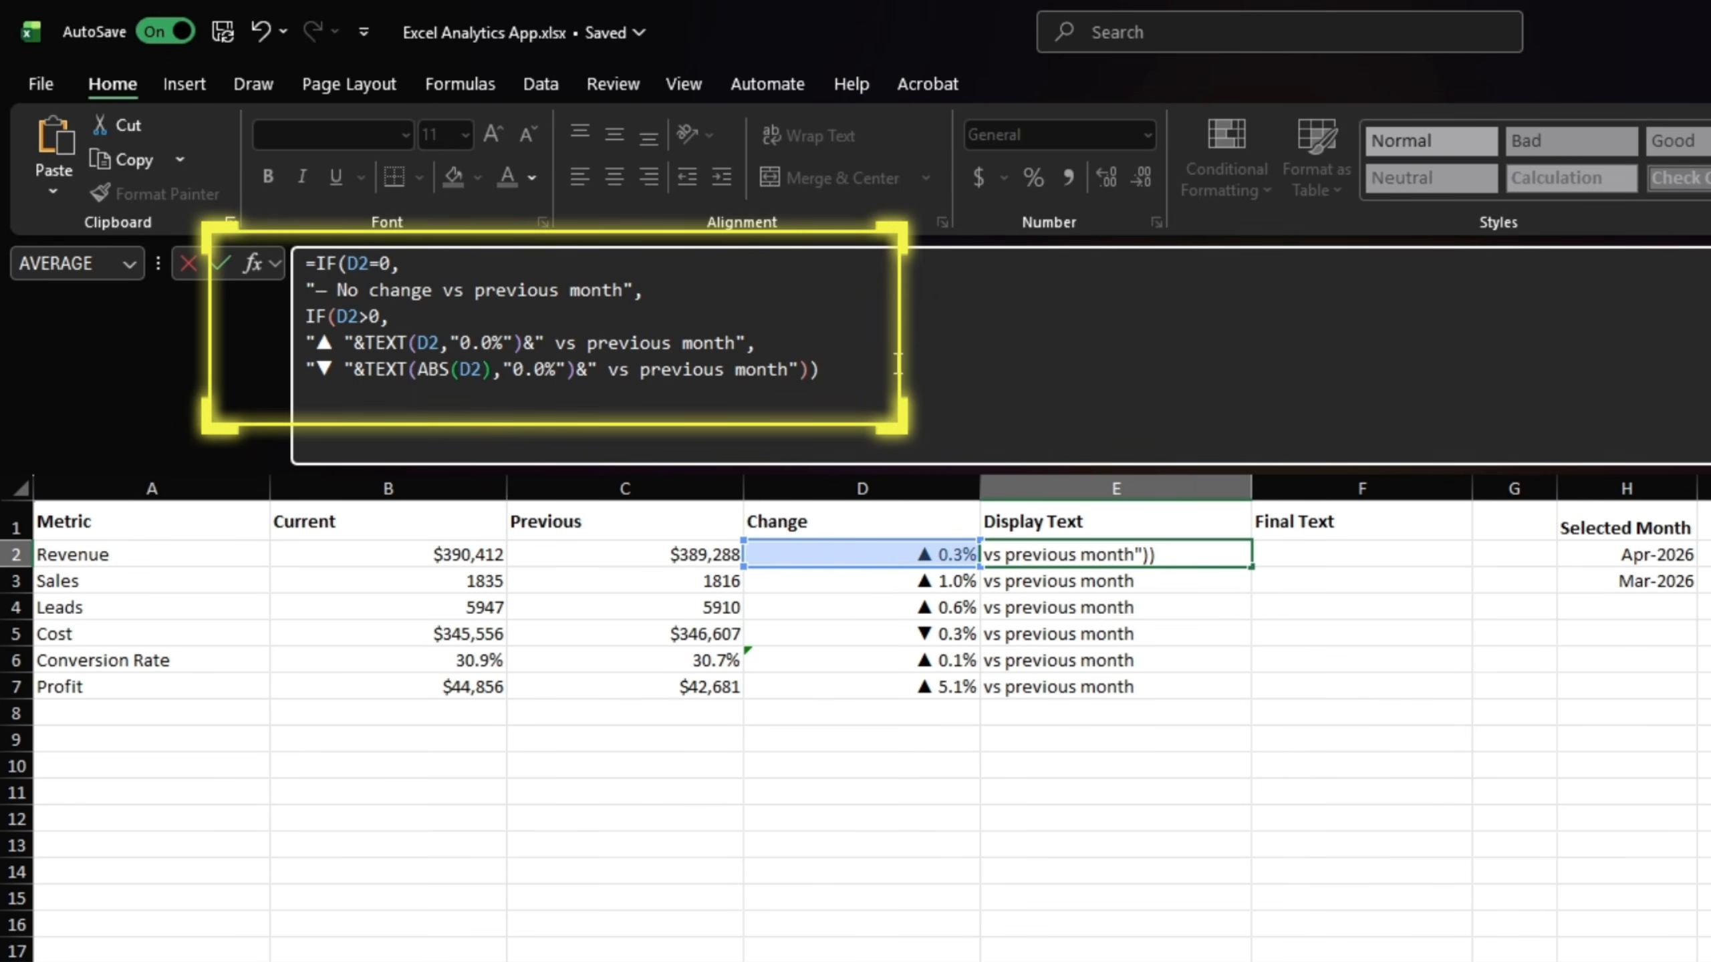
key("Return")
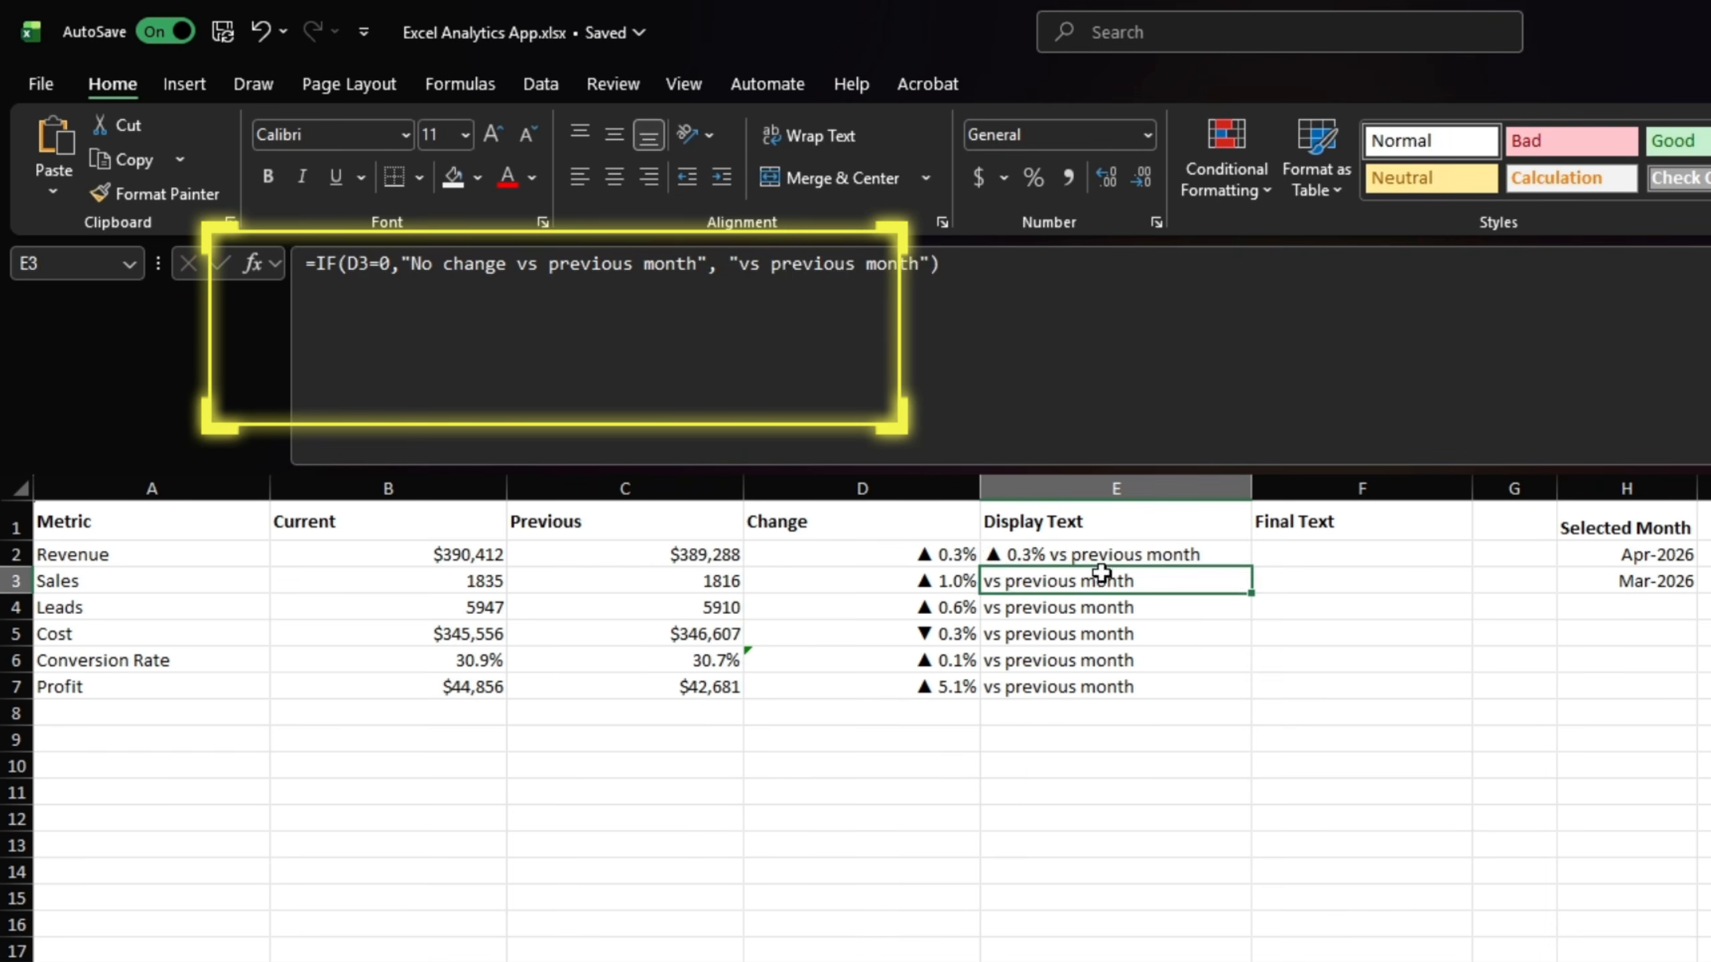
Fill the new display text formula from E2 down to E7 and shrink the formula bar to a single line
left_click(1100, 556)
double_click(1251, 566)
left_click(1093, 739)
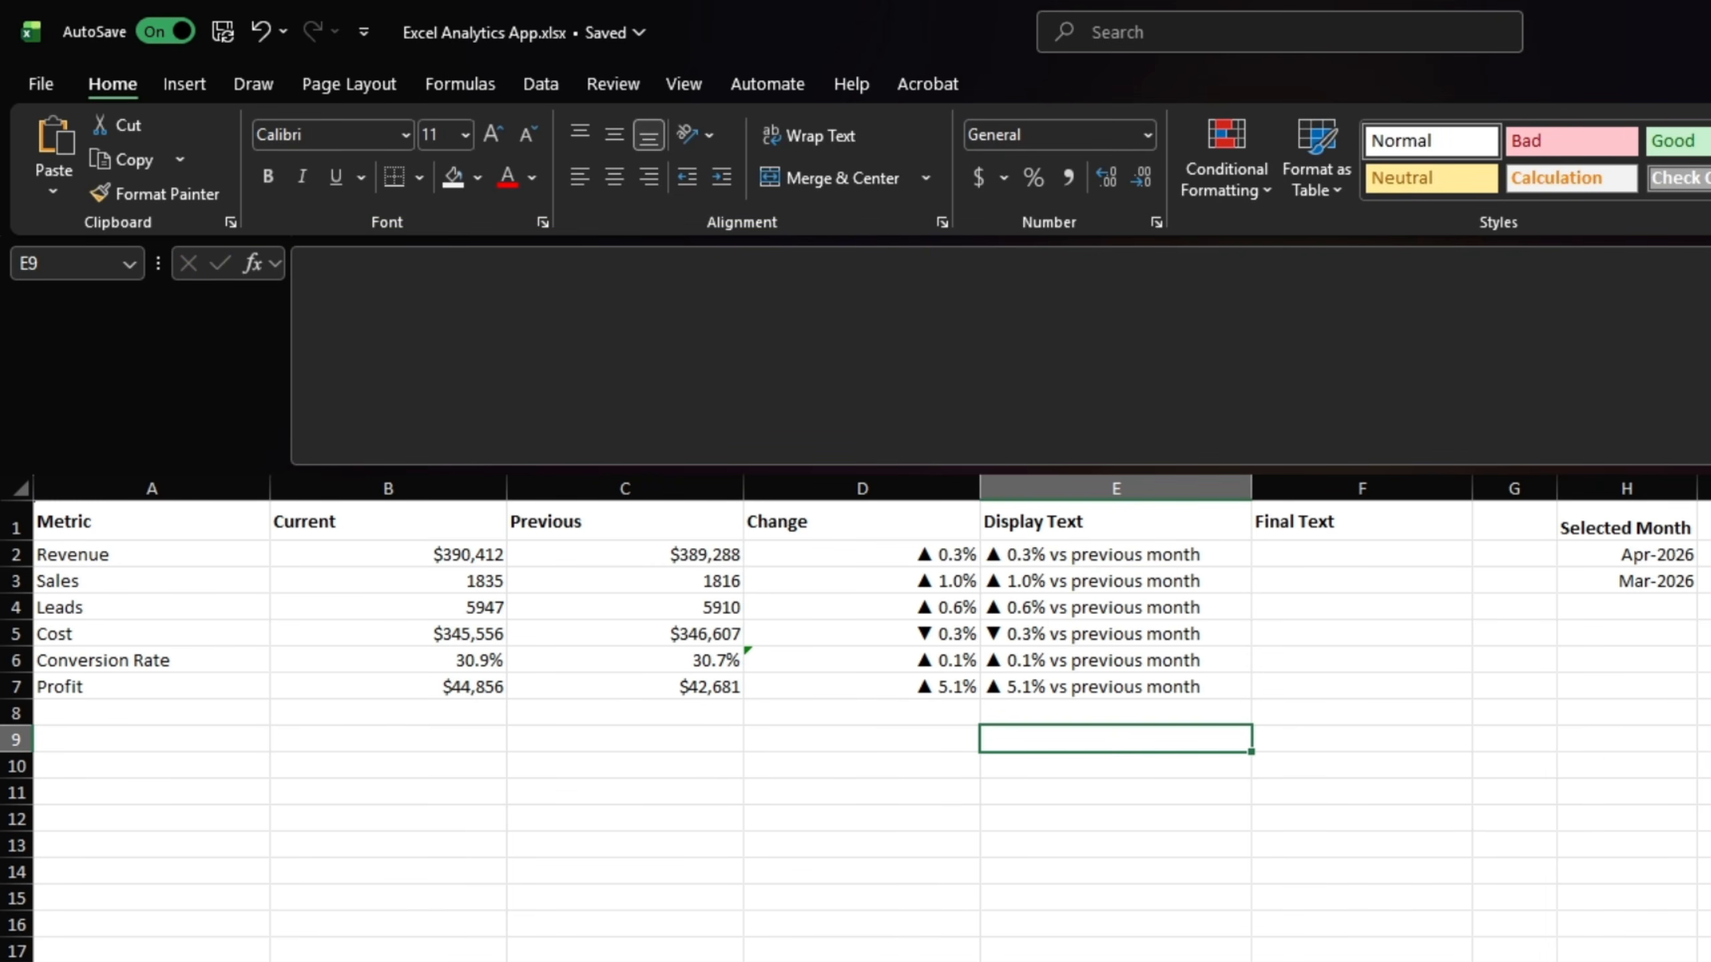
left_click_drag(351, 465, 344, 287)
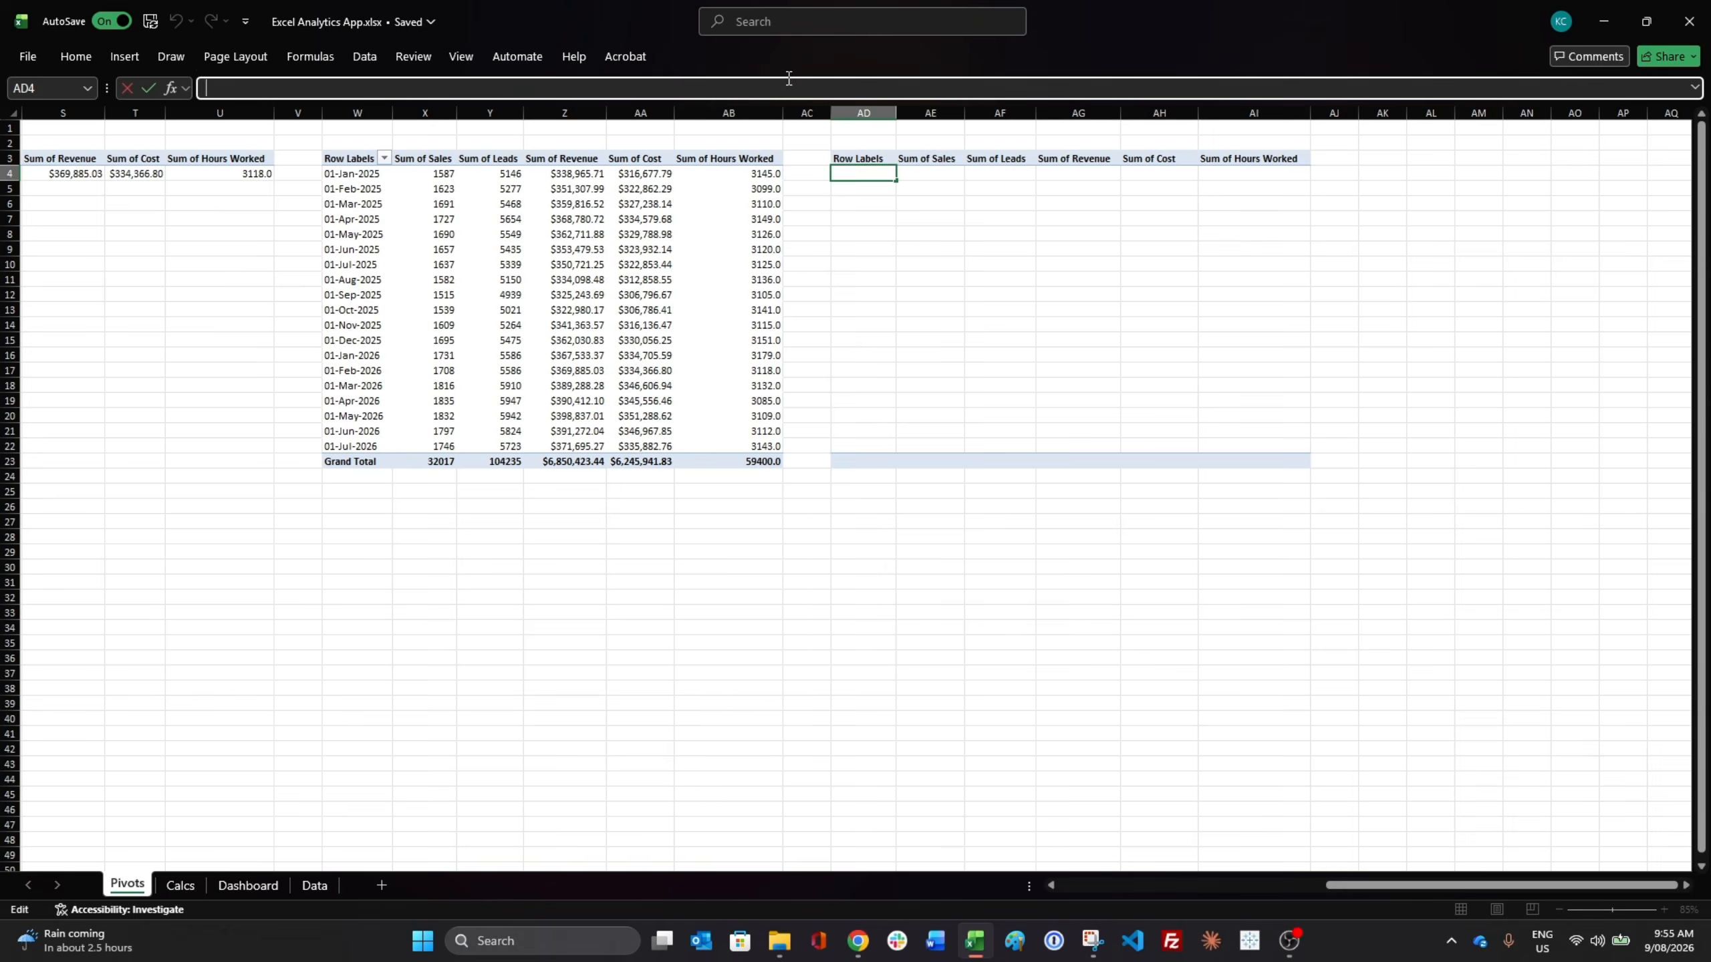
Enter =TAKE(FILTER(W4:AB100,(W4:W100<>"")*(W4:W100<>"Grand Total")),-12) in cell AD4 of the Pivots sheet
left_click(788, 87)
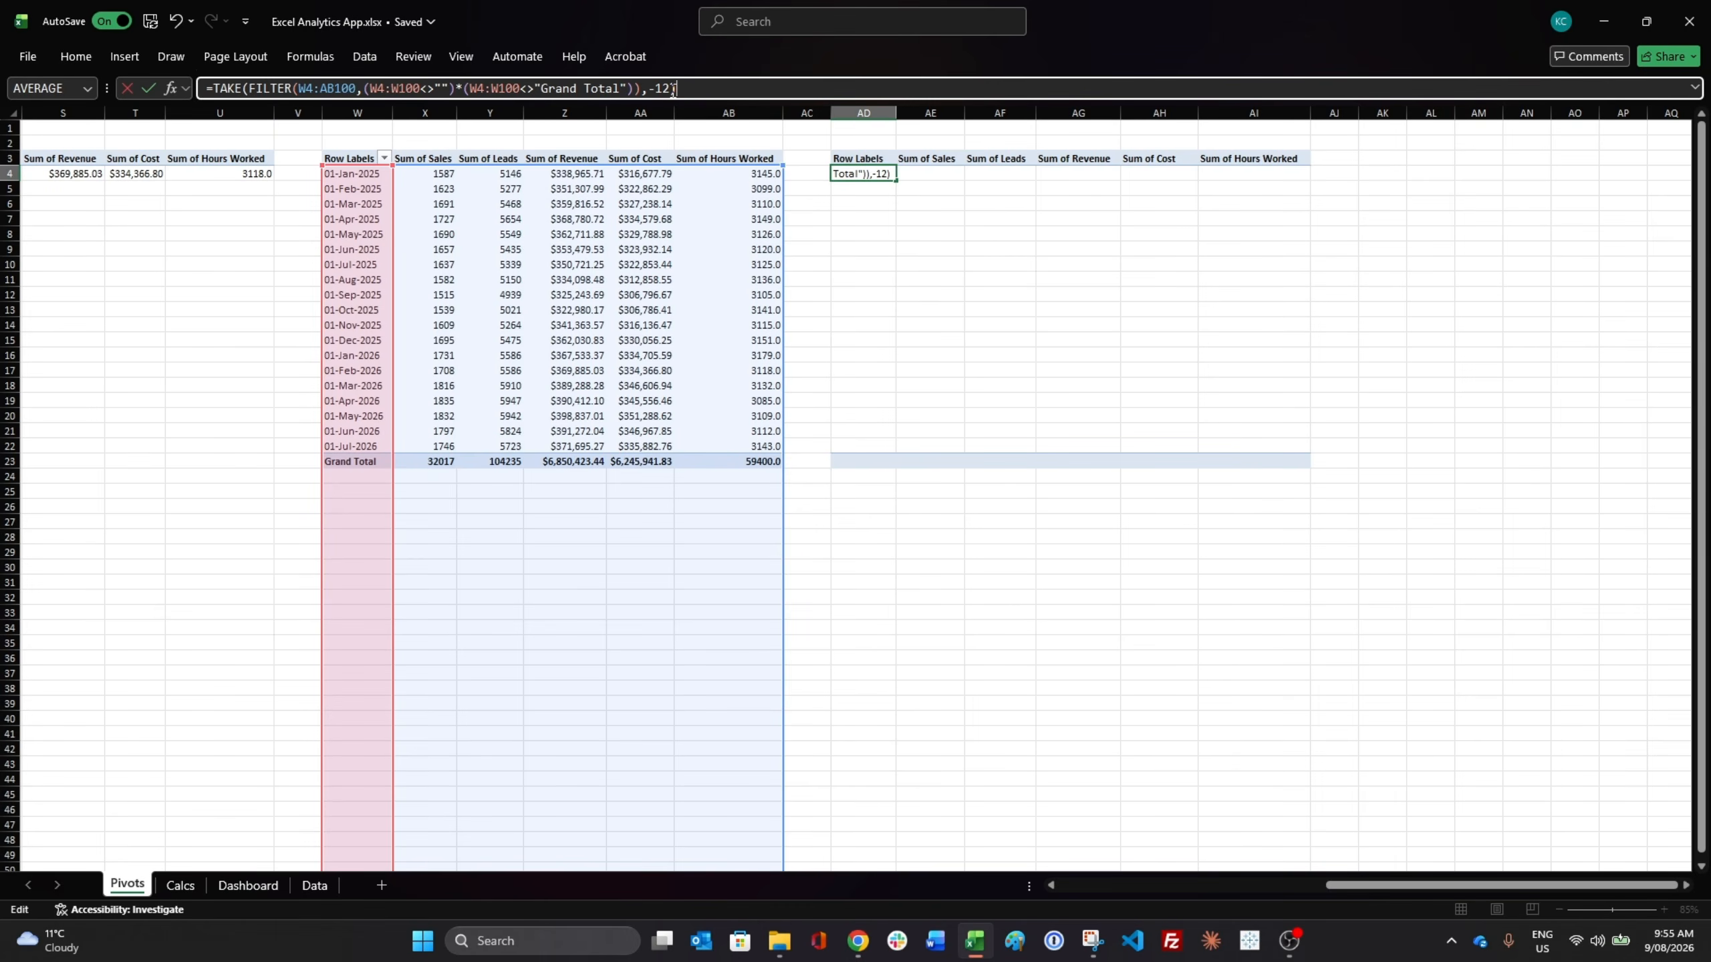
key("Return")
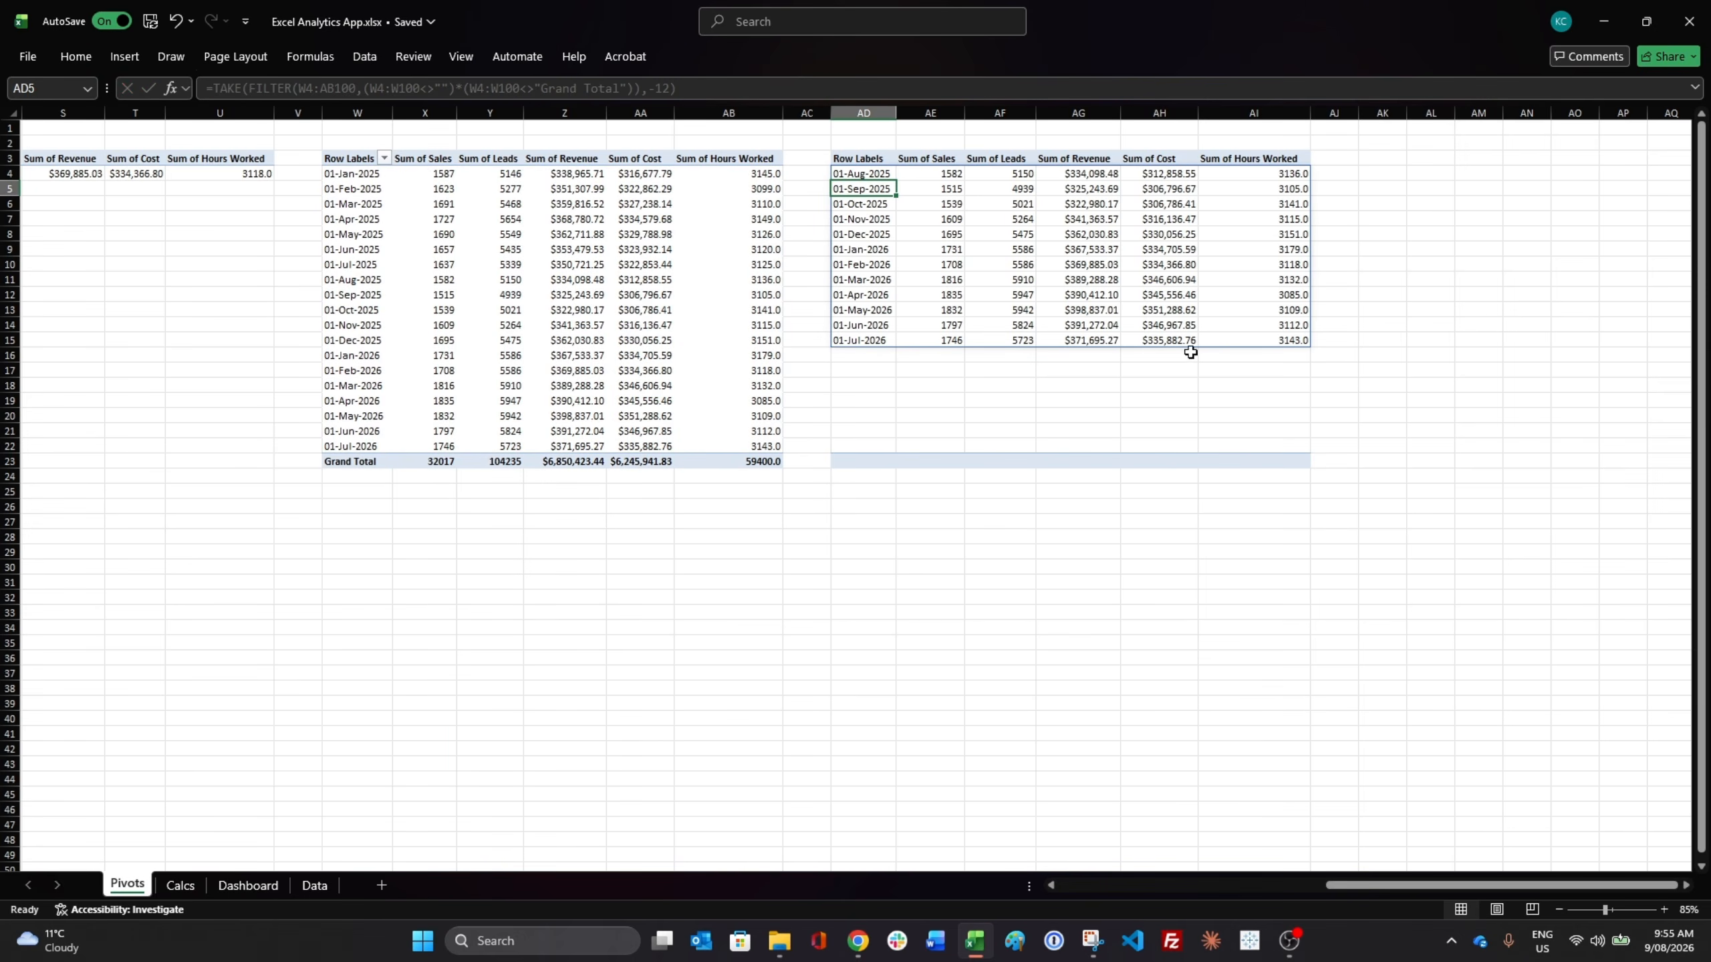
left_click(706, 631)
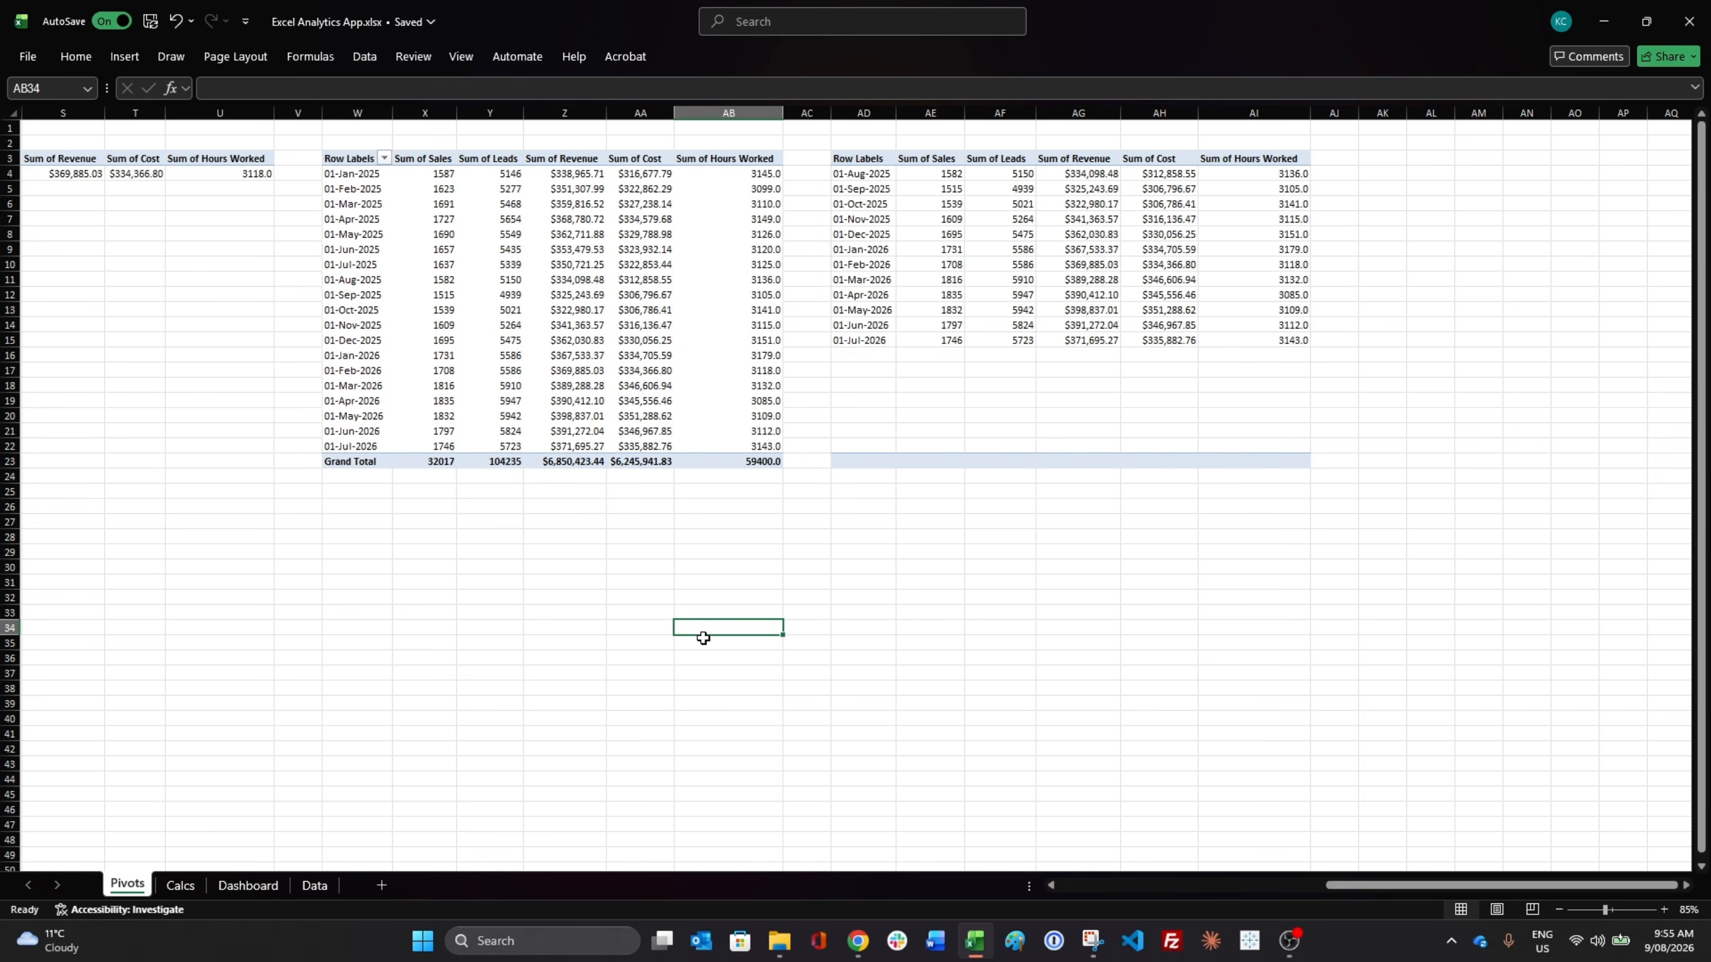
Draw a rounded rectangle card on the Dashboard sheet, spanning about columns D to H and rows 3 to 15
left_click(248, 886)
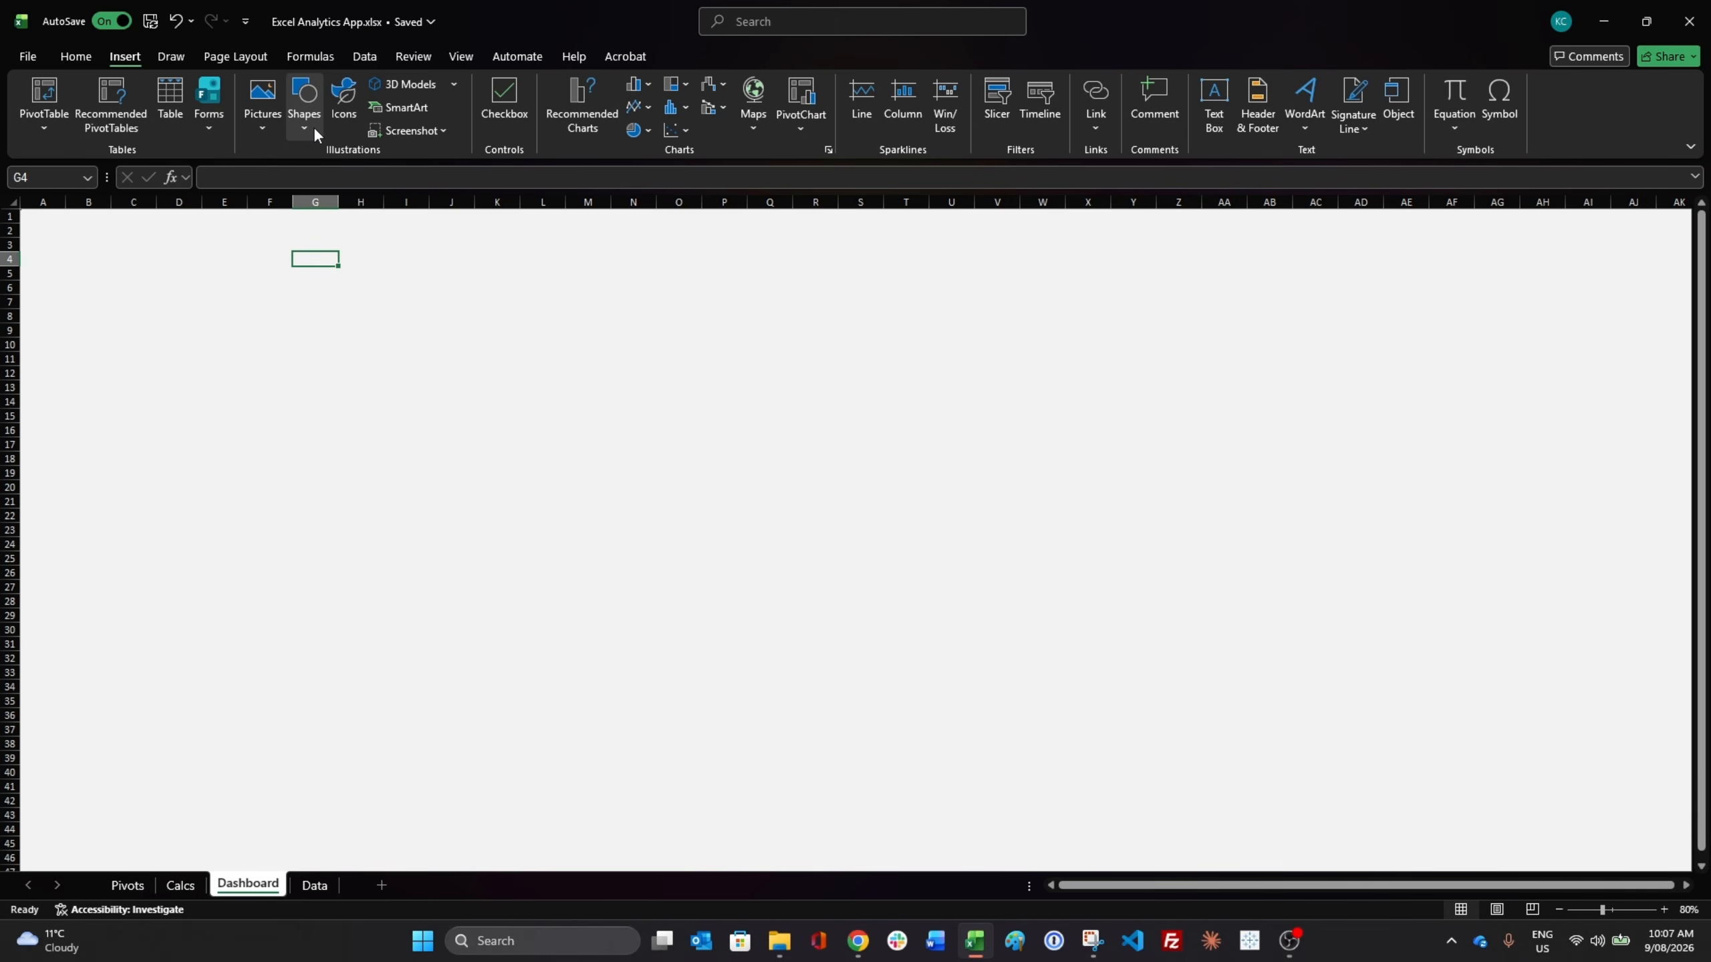
left_click(313, 126)
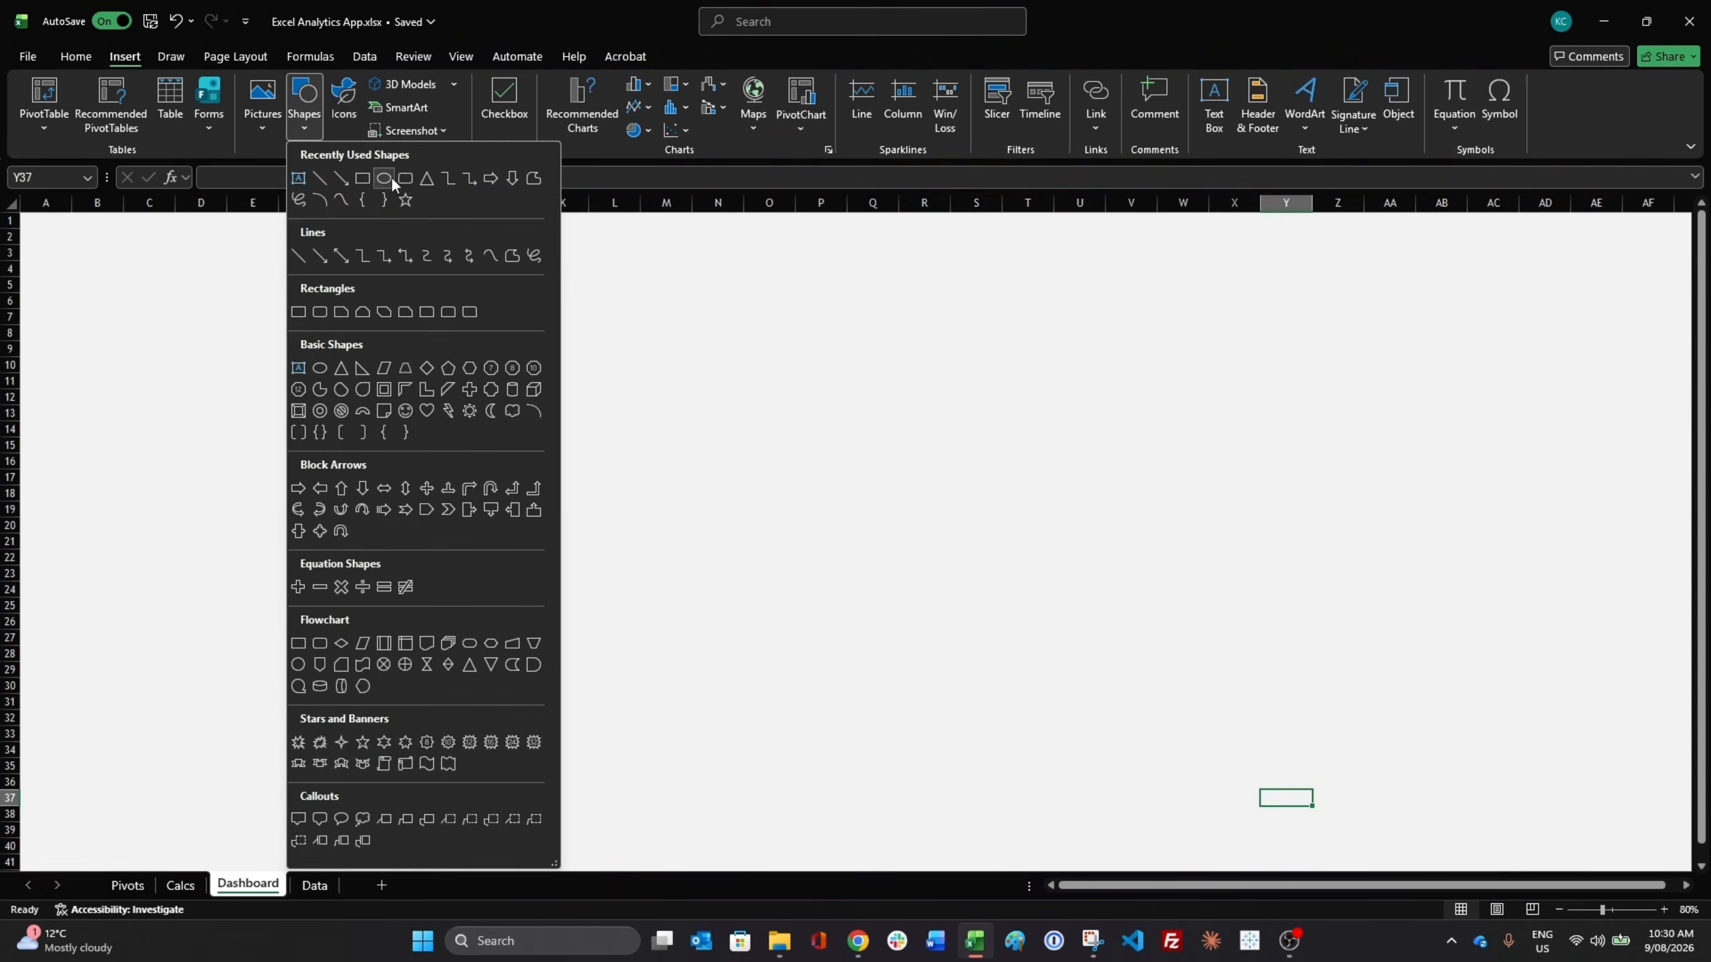
left_click(385, 178)
left_click_drag(220, 248, 469, 495)
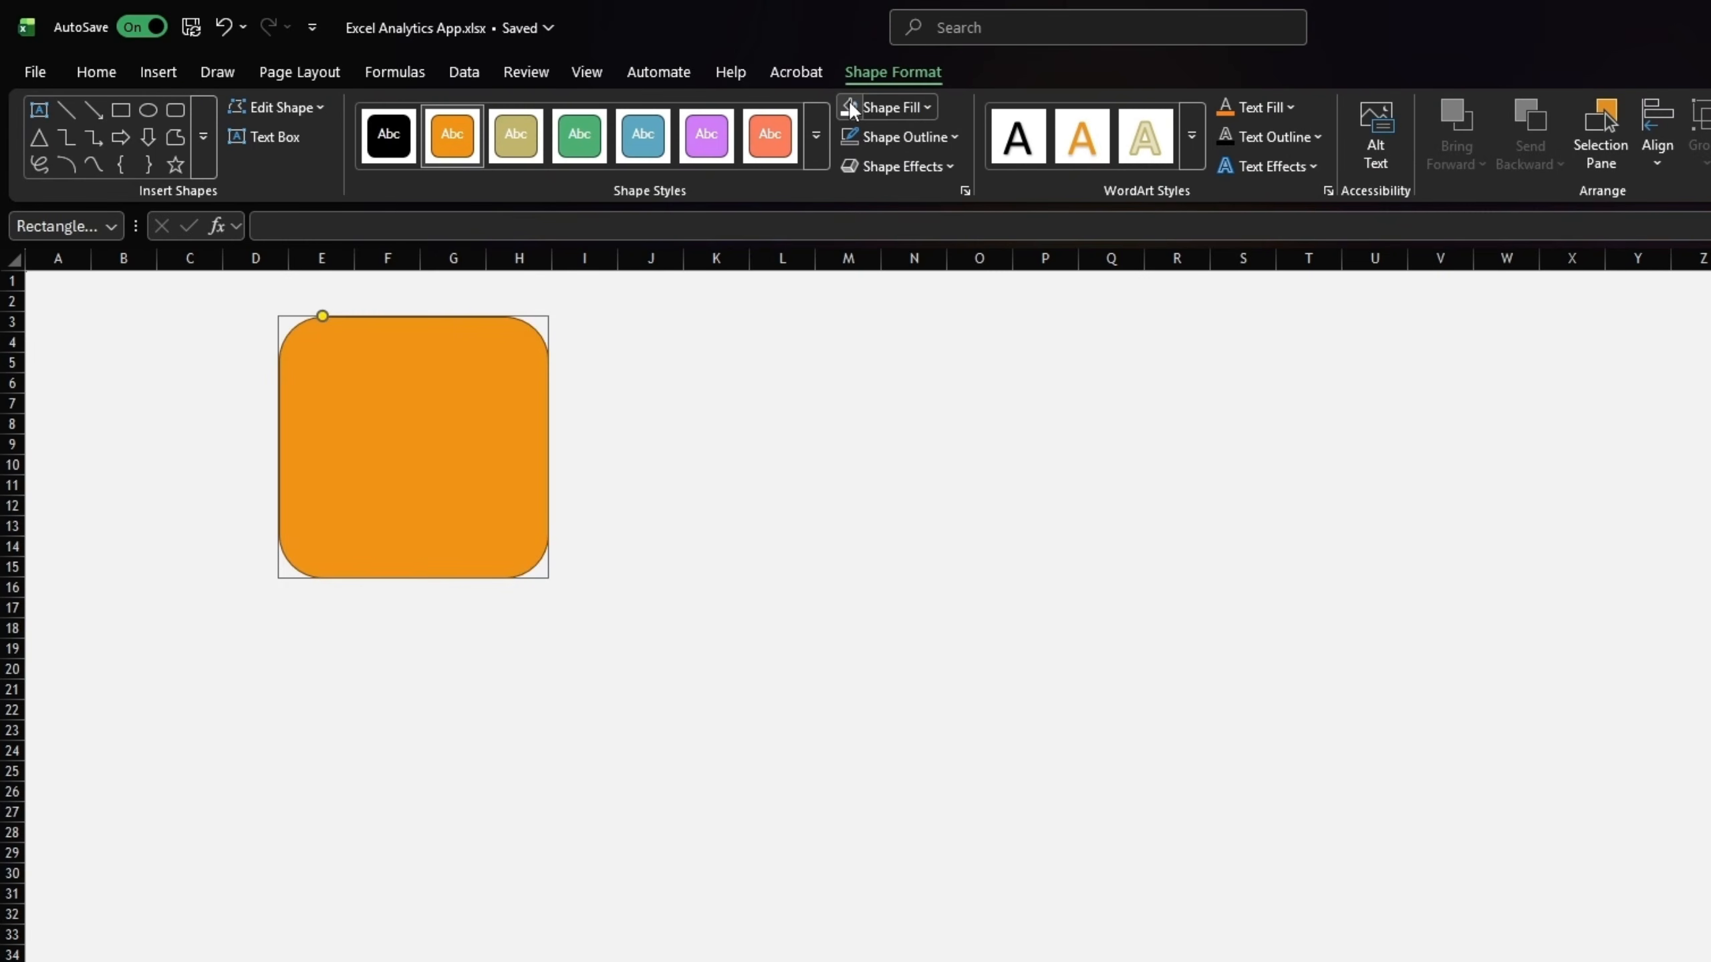
Give the rounded rectangle a white fill, no outline and the first outer shadow preset
left_click(876, 107)
left_click(951, 137)
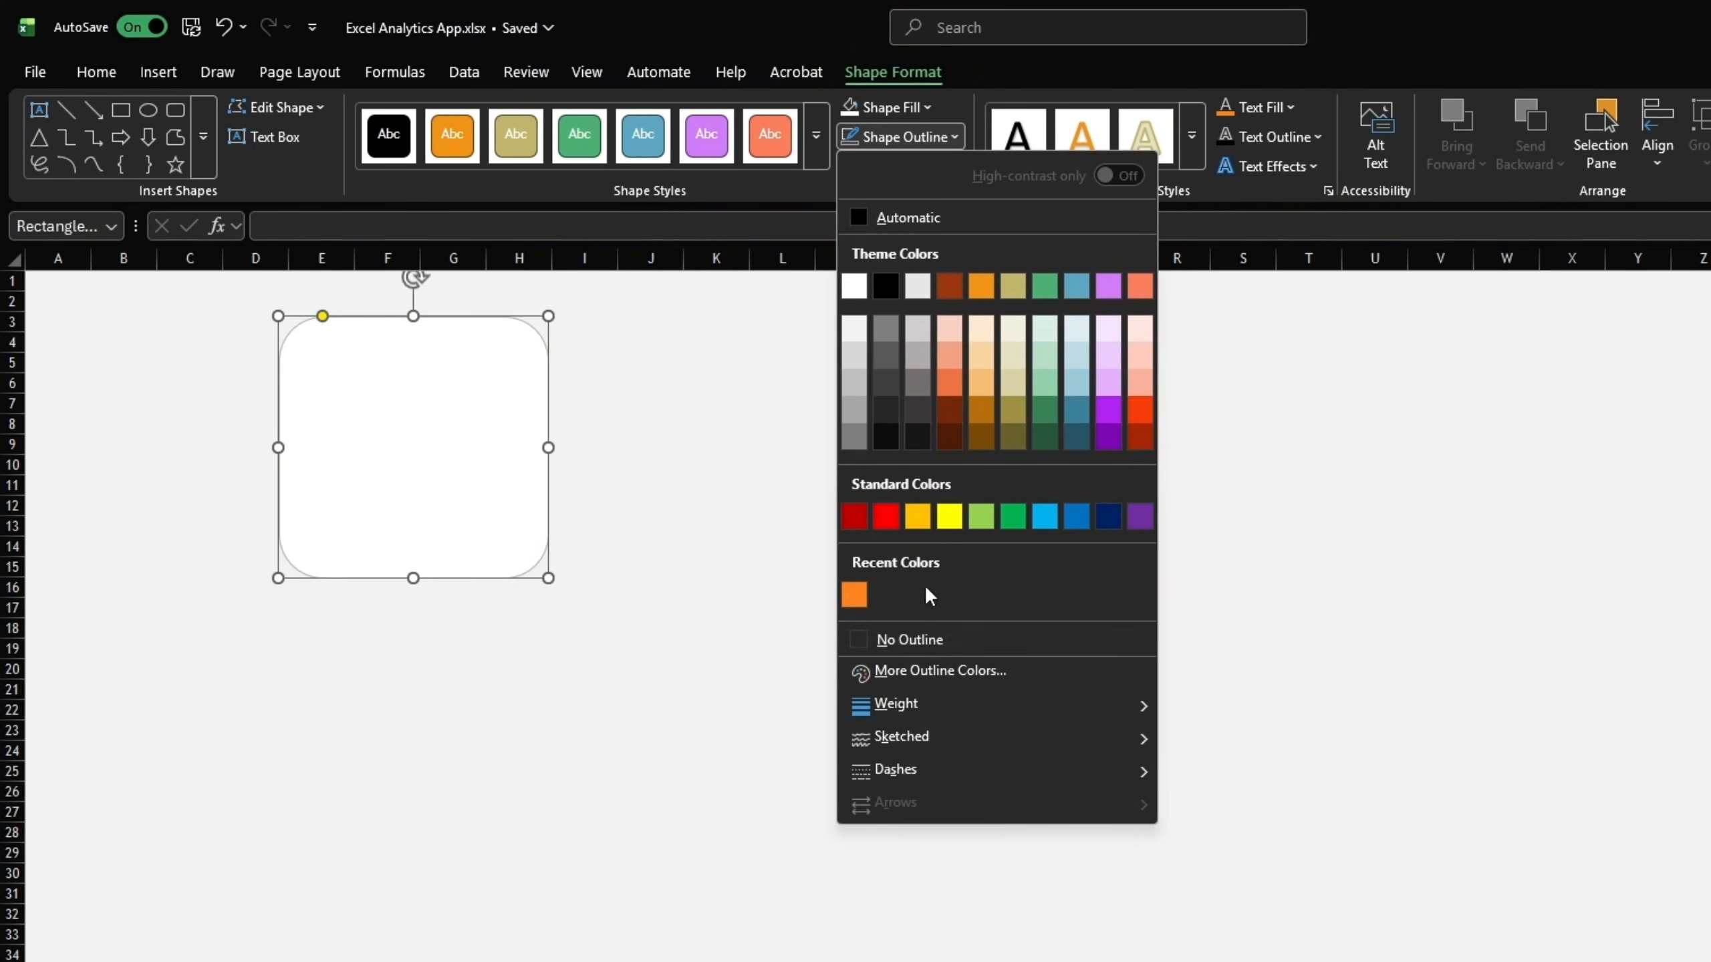
left_click(923, 639)
left_click(953, 165)
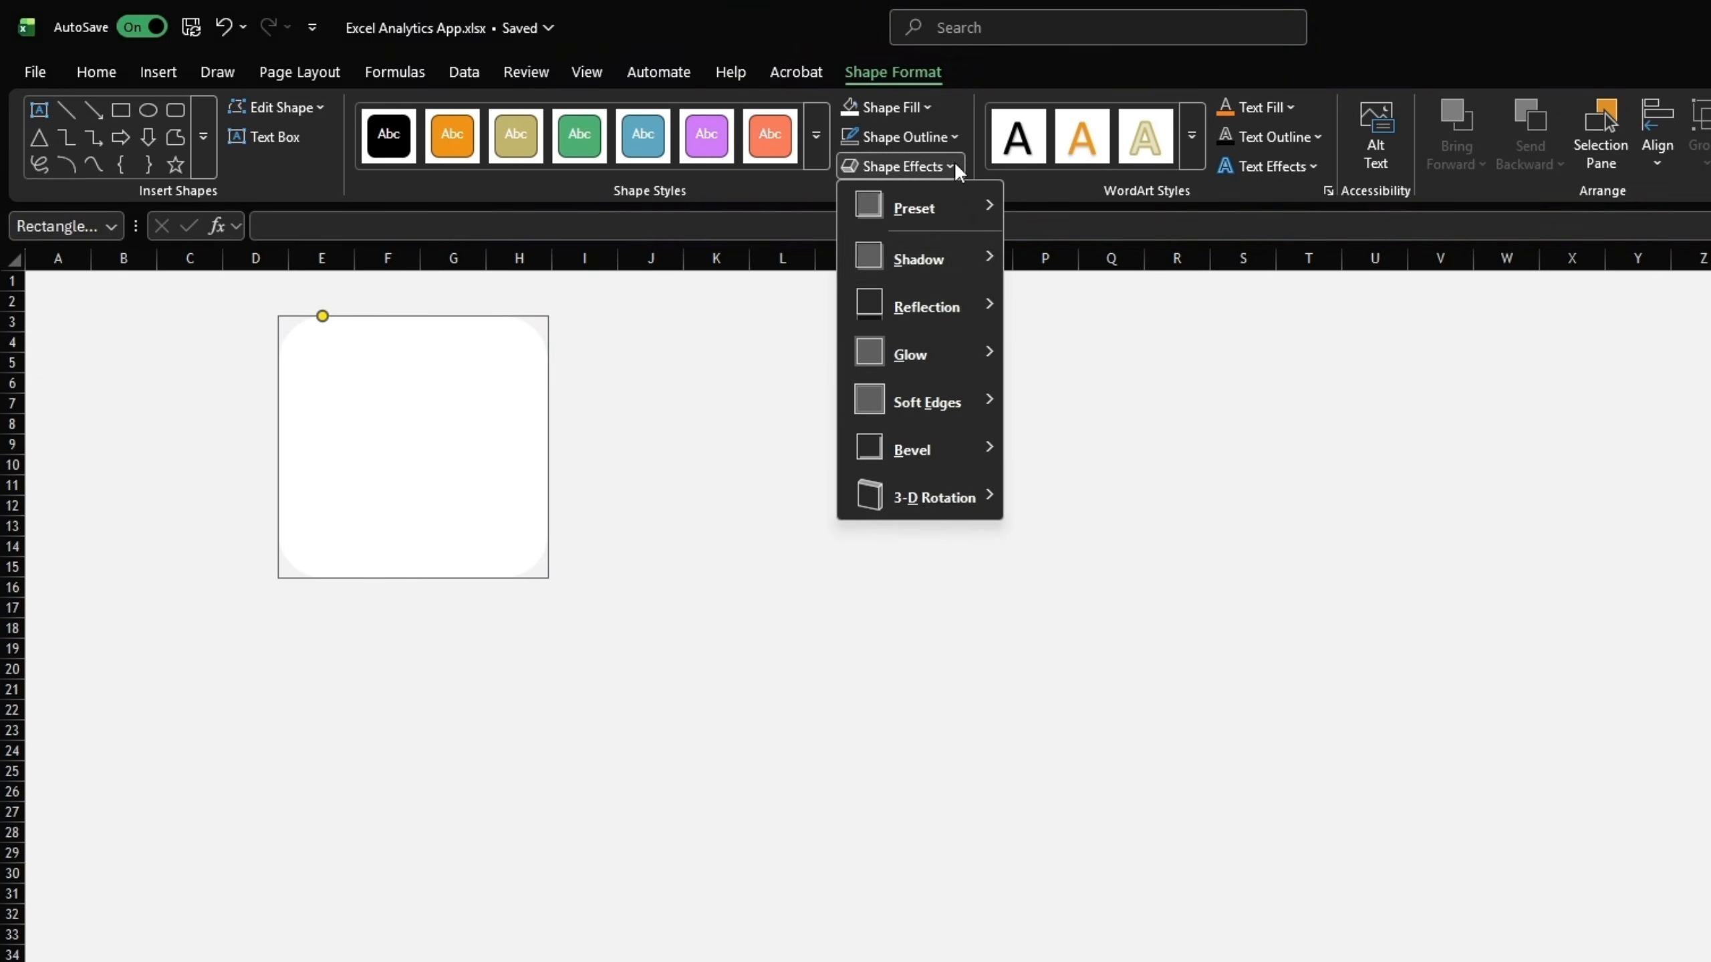
mouse_move(924, 259)
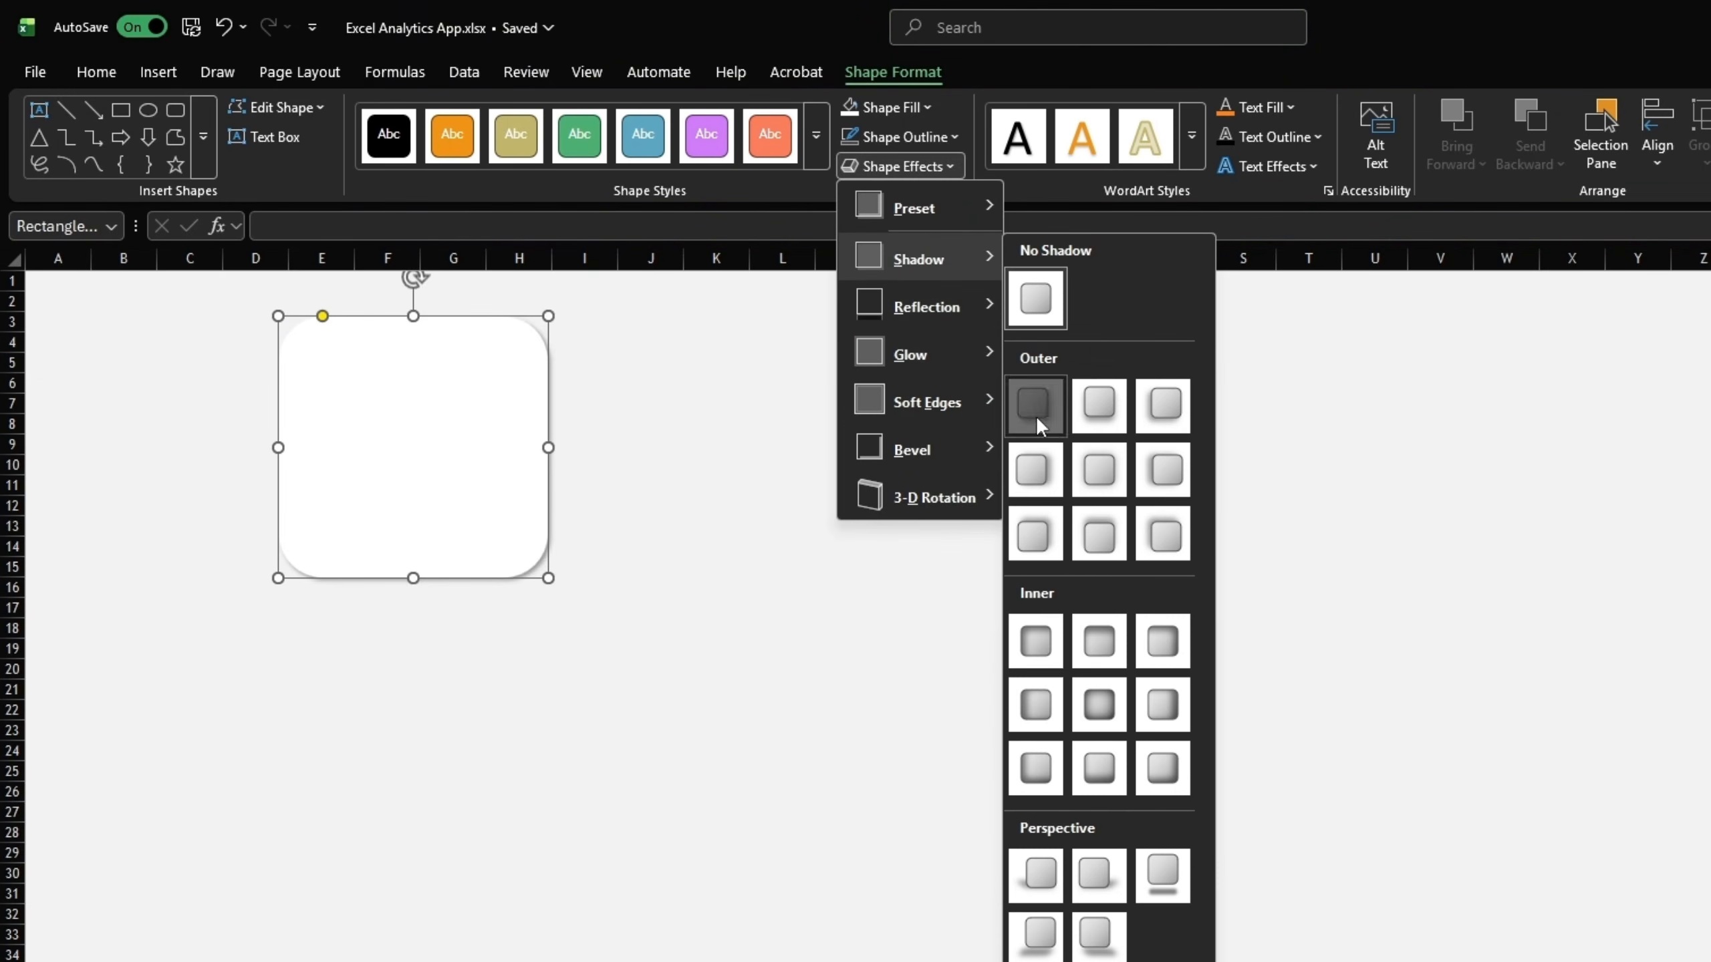
left_click(1036, 415)
left_click(626, 310)
Add the title REVENUE to the card and format it purple, centred, bold, 14 pt in Segoe UI Black
left_click(374, 355)
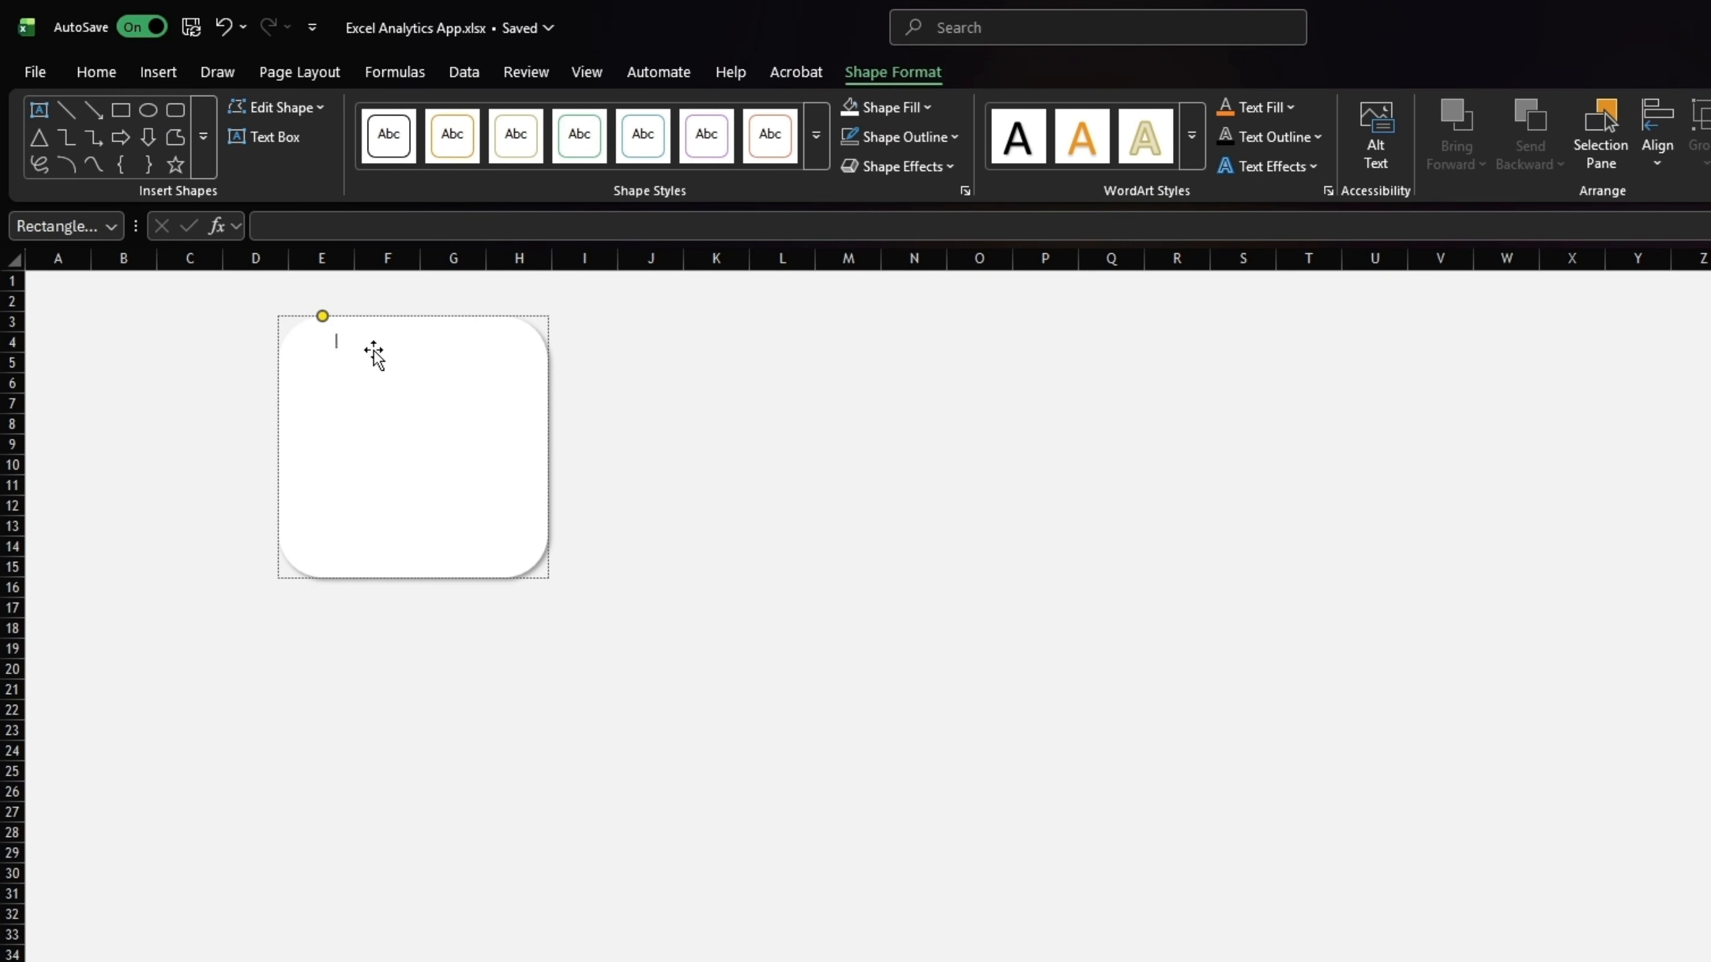
type("REVENUE")
double_click(327, 340)
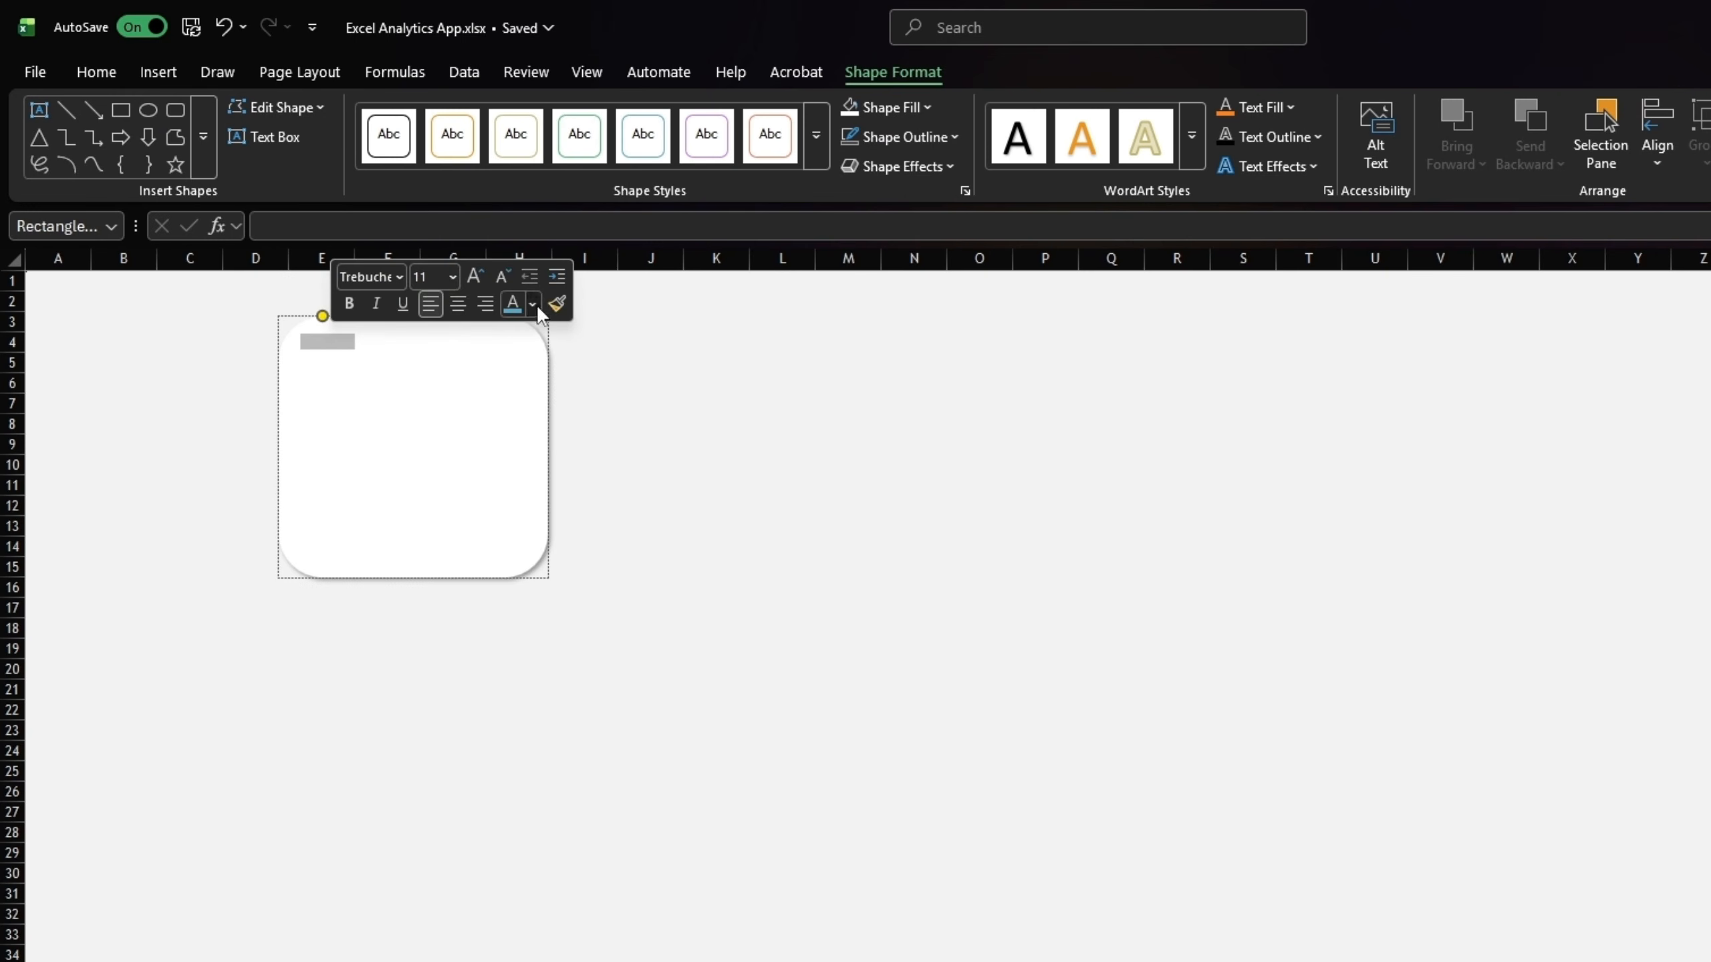
left_click(532, 304)
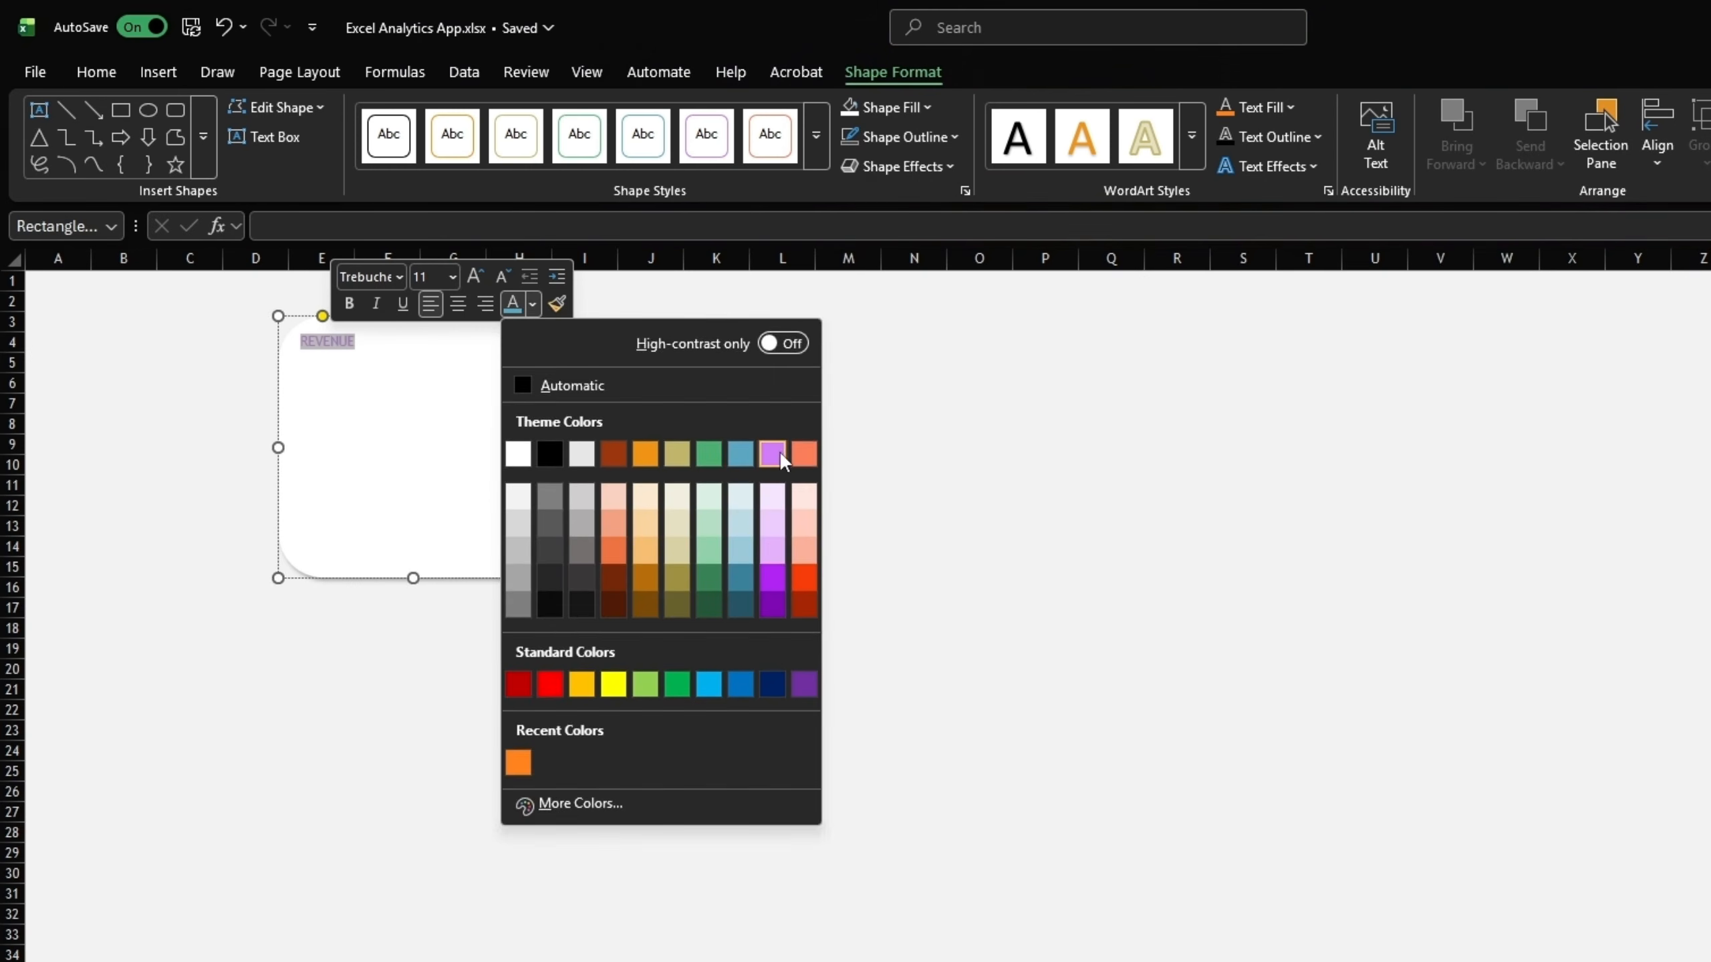
left_click(775, 569)
left_click(457, 303)
left_click(473, 275)
left_click(473, 275)
left_click(353, 301)
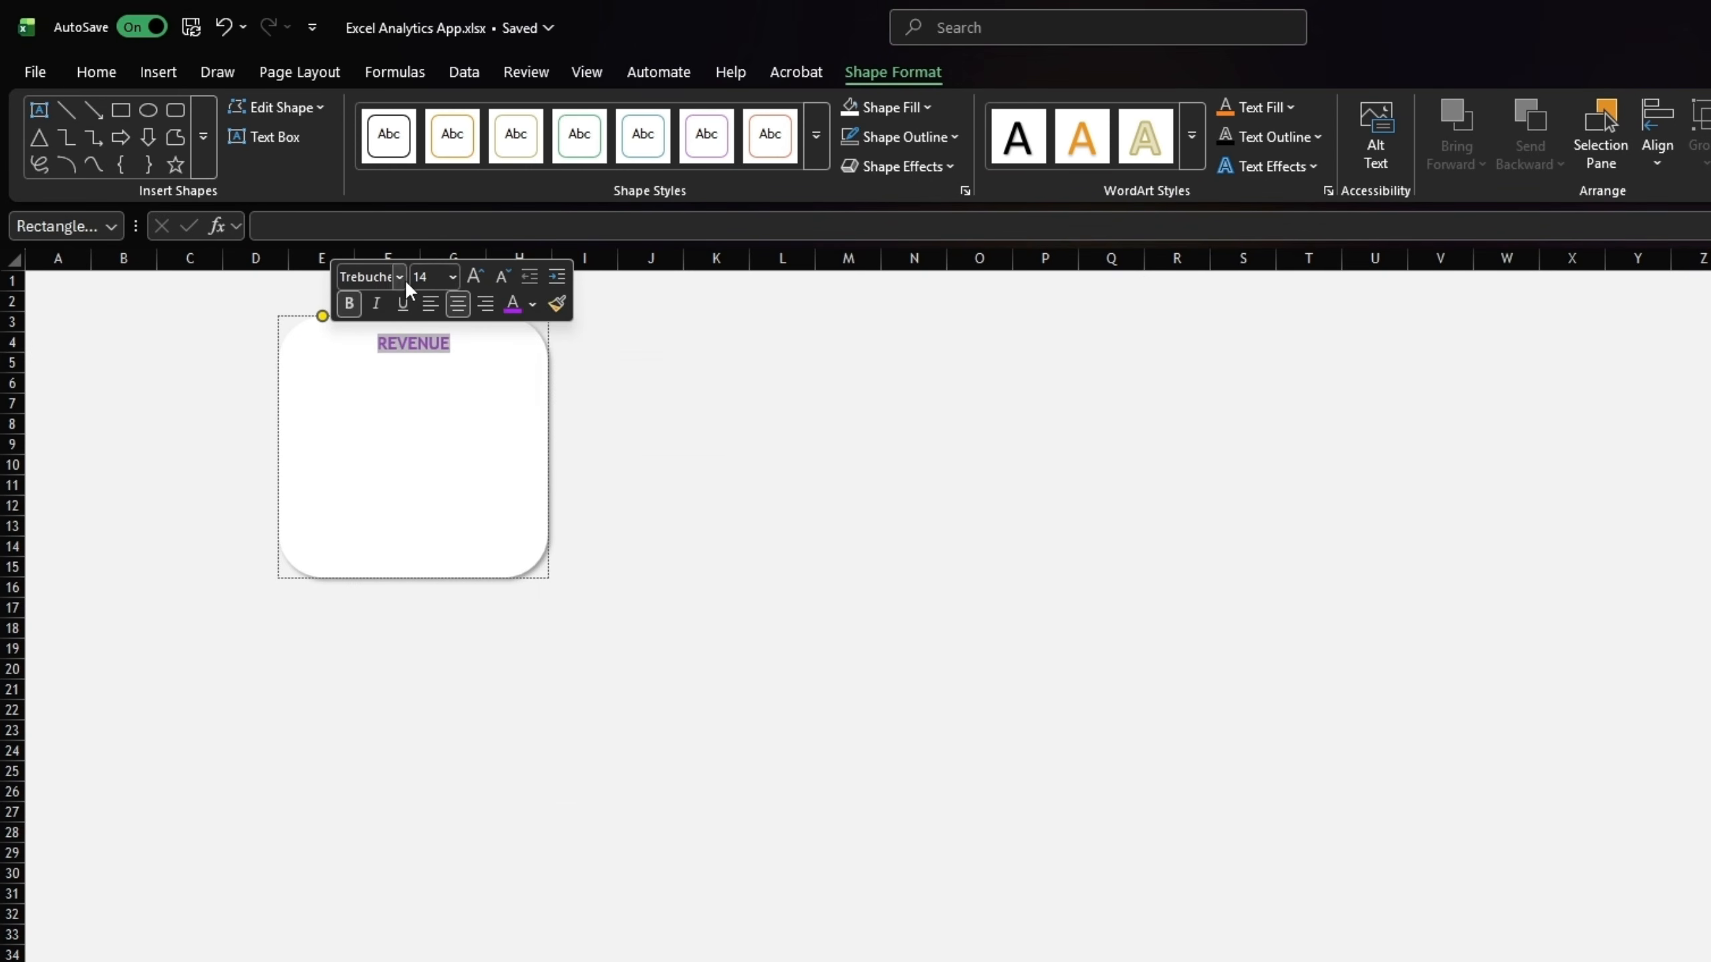
left_click(401, 277)
left_click(424, 432)
left_click(600, 340)
Insert a text box below the REVENUE title and link it to the current revenue with =Calcs!B2
left_click(159, 71)
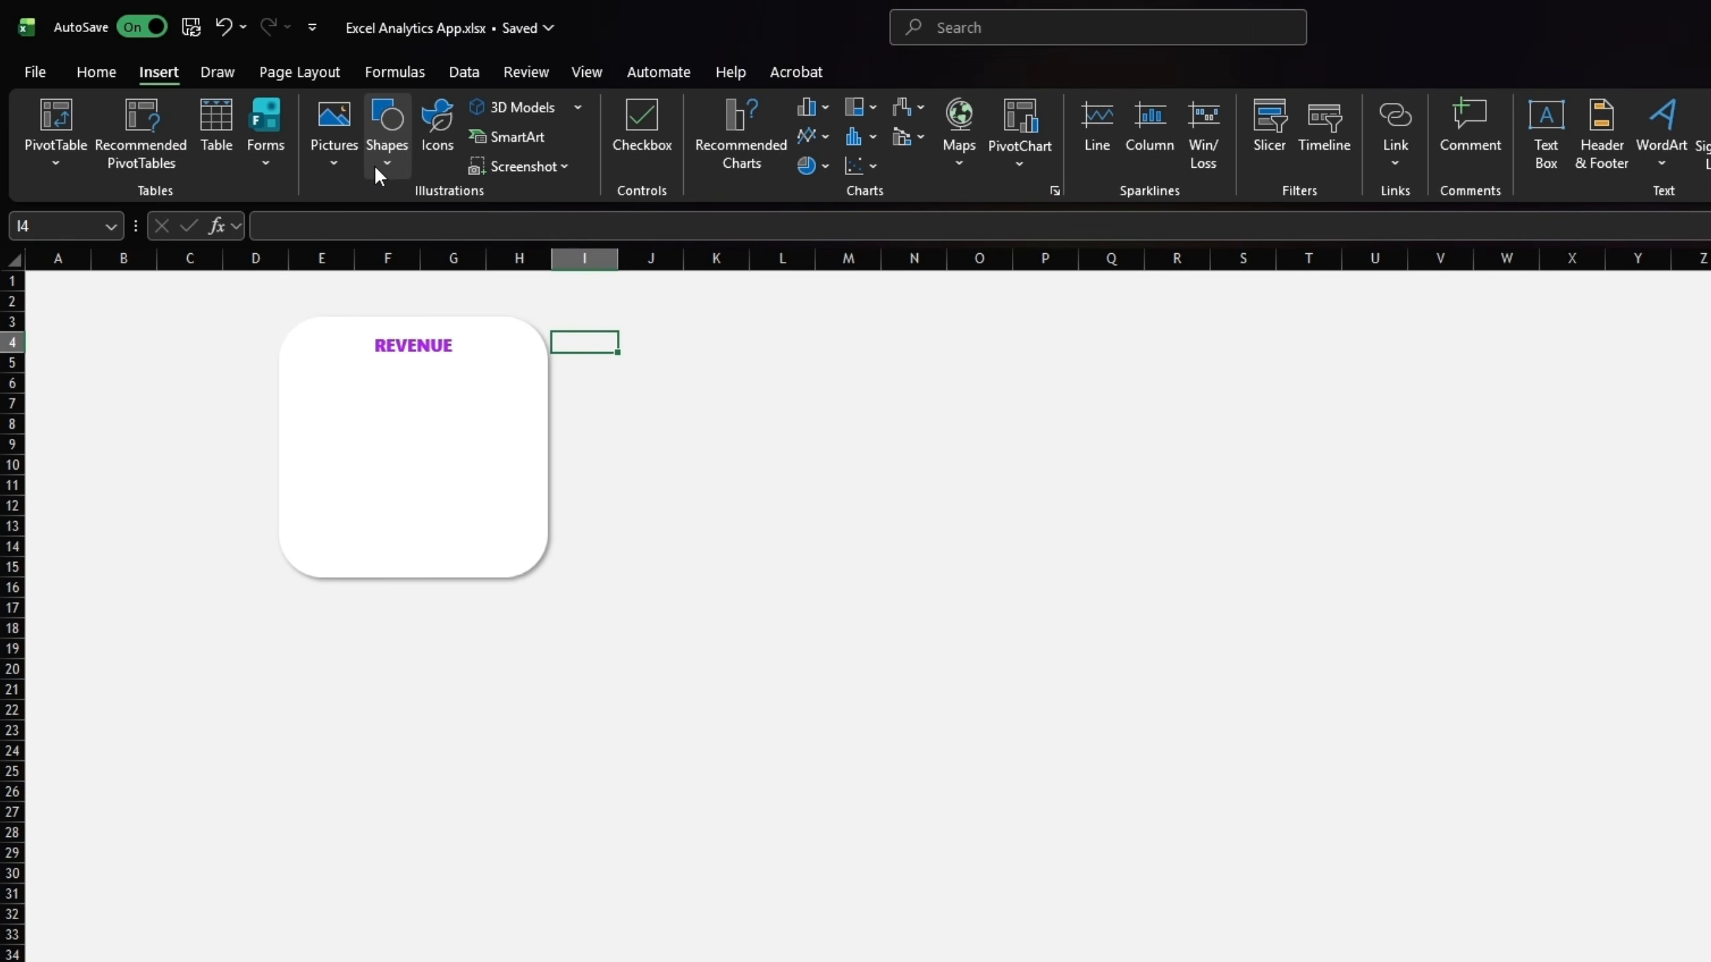
left_click(374, 164)
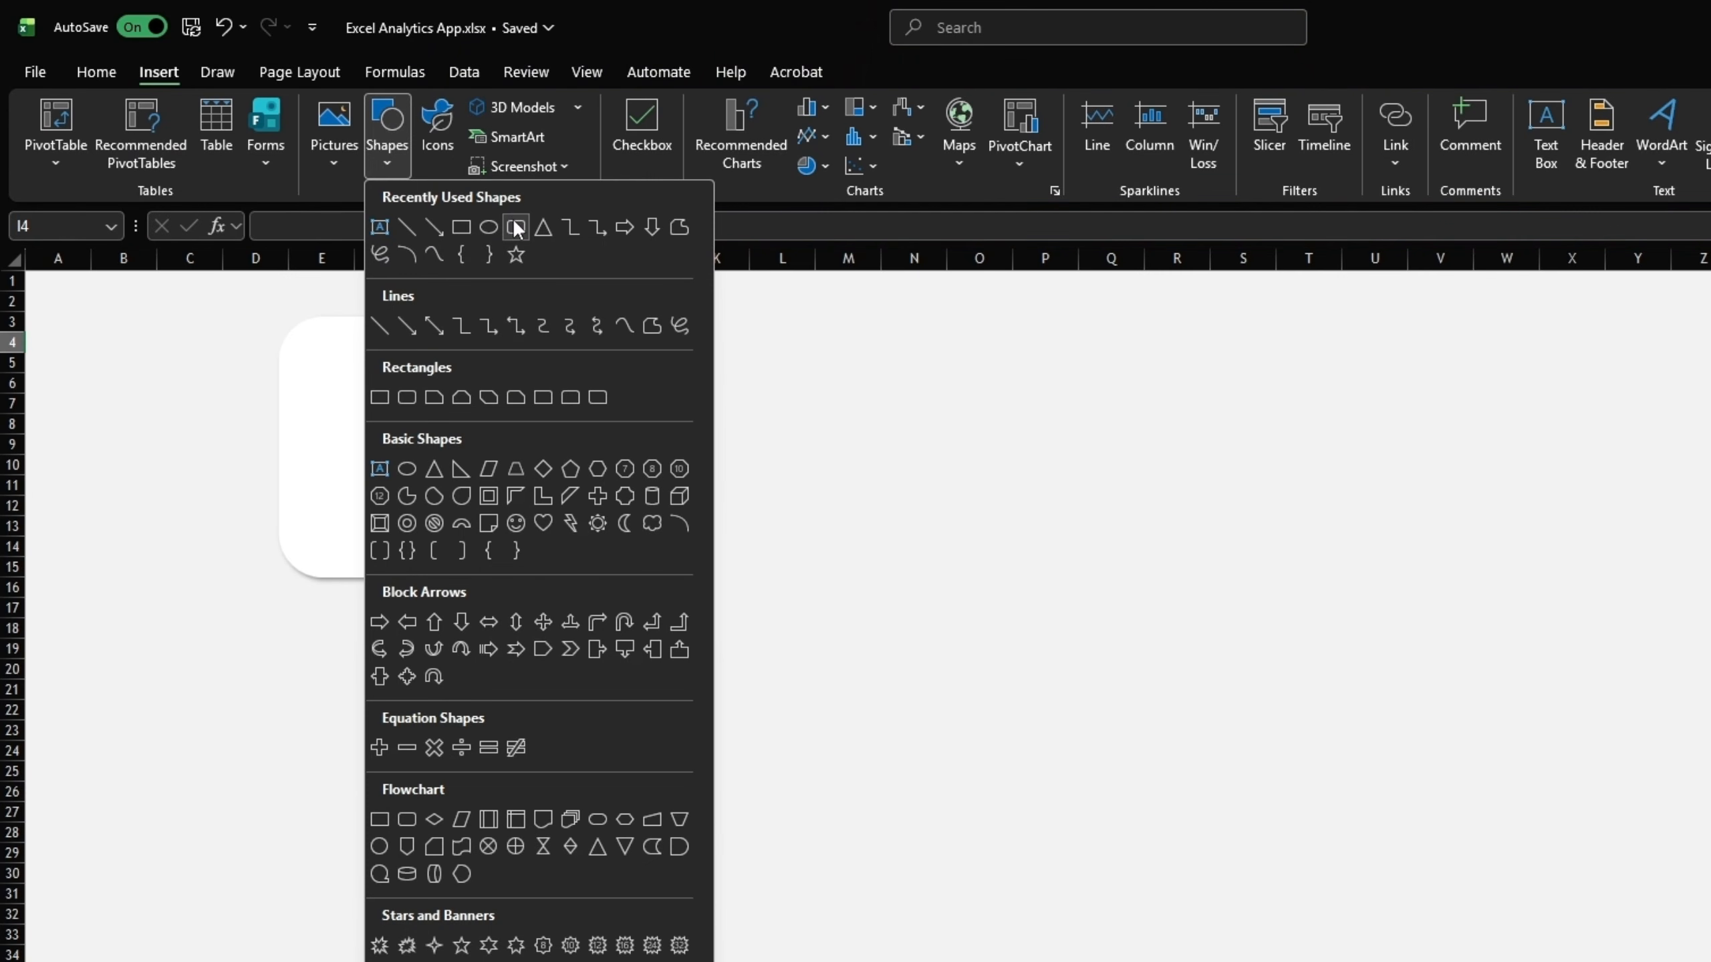
left_click(381, 226)
left_click_drag(384, 402, 521, 409)
left_click(411, 225)
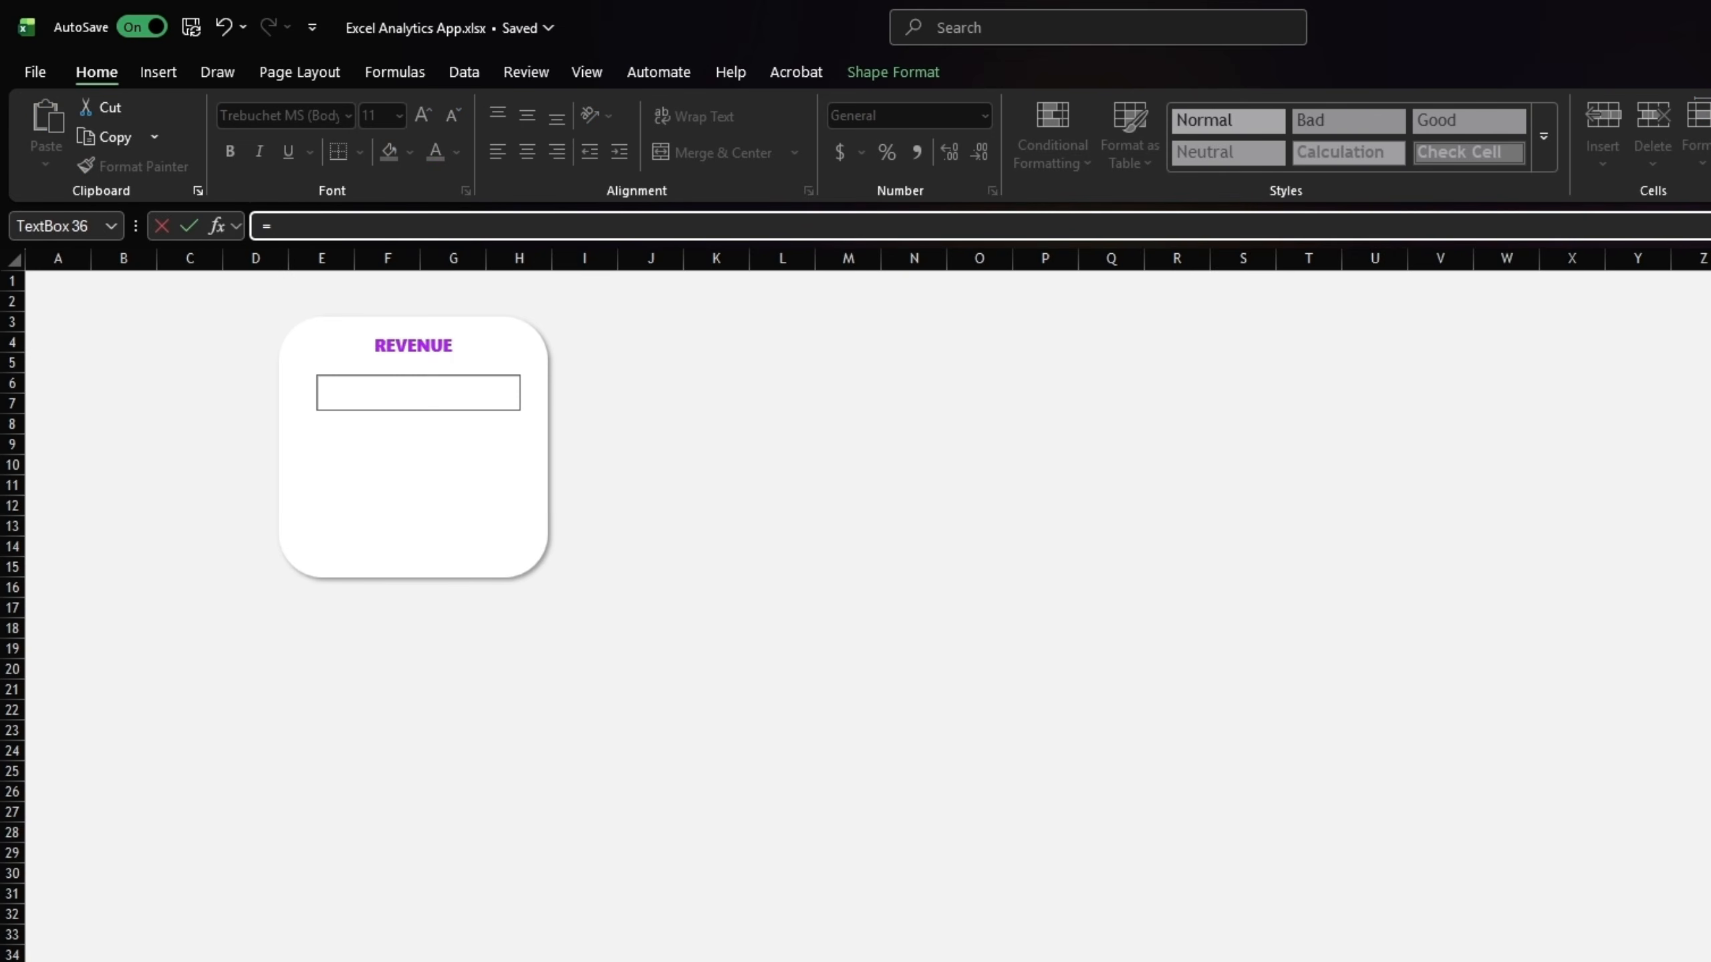
type("=")
left_click(434, 959)
left_click(447, 324)
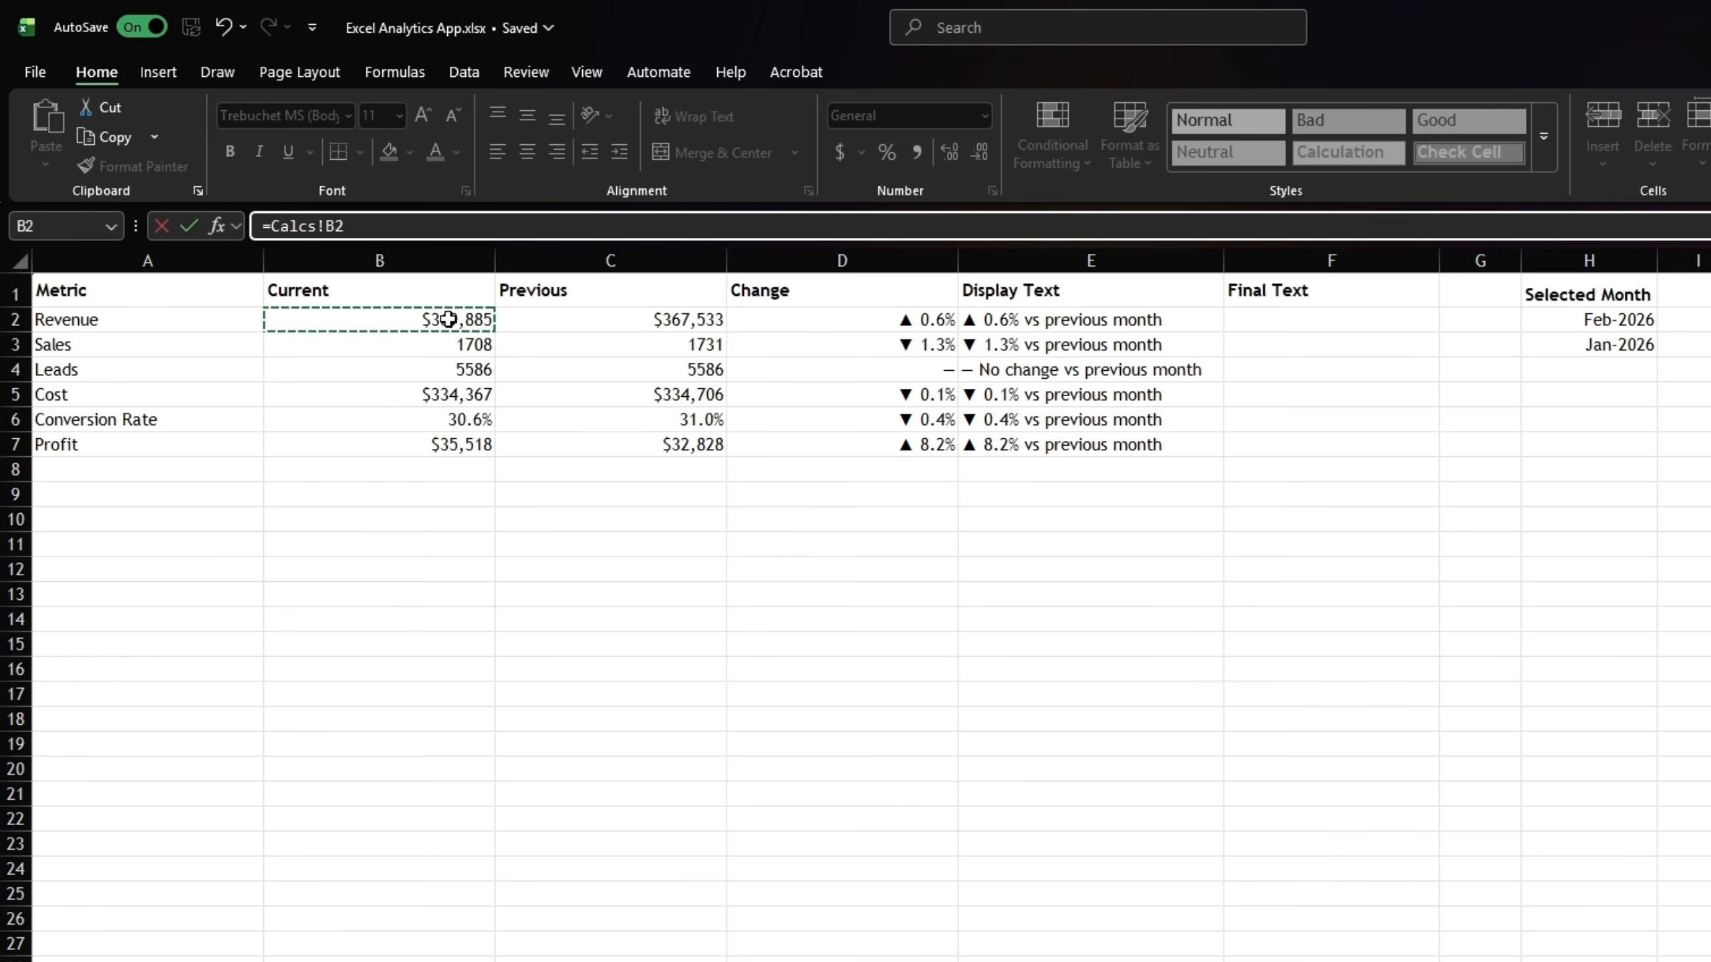
key("Return")
Format the linked revenue value as centred purple text in Segoe UI Black at 20 pt
left_click(283, 115)
left_click(512, 180)
left_click(422, 115)
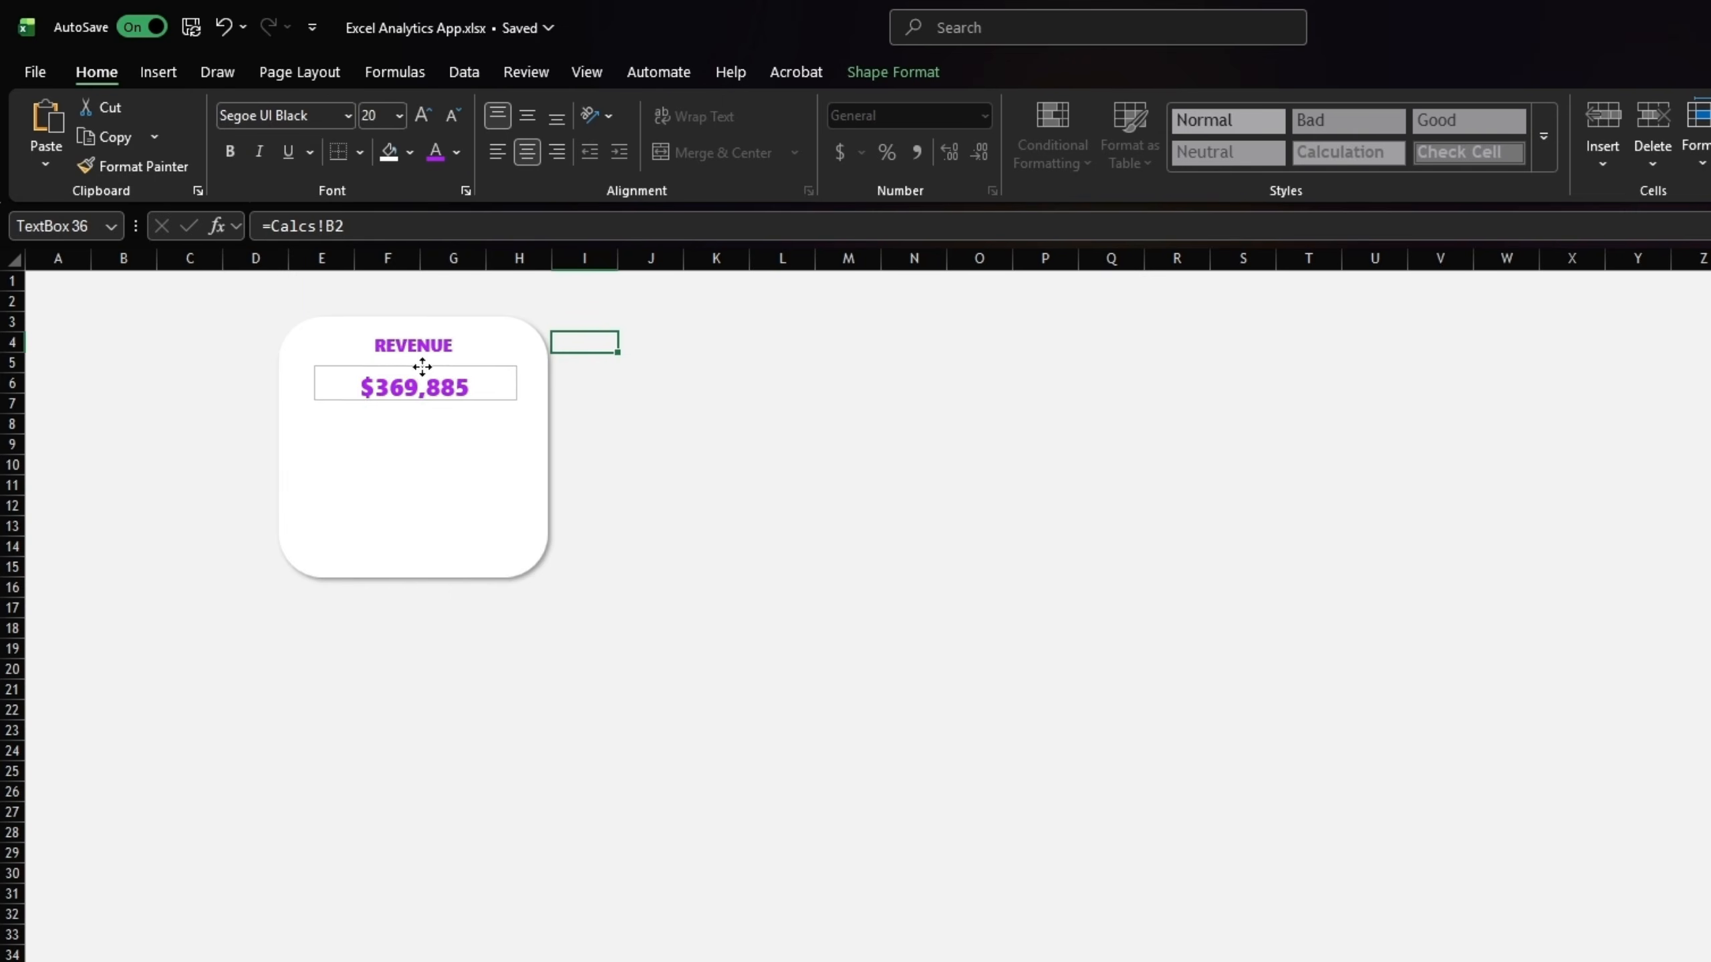
Insert a second text box below the revenue value and link it to the display text with =Calcs!E2
left_click(389, 169)
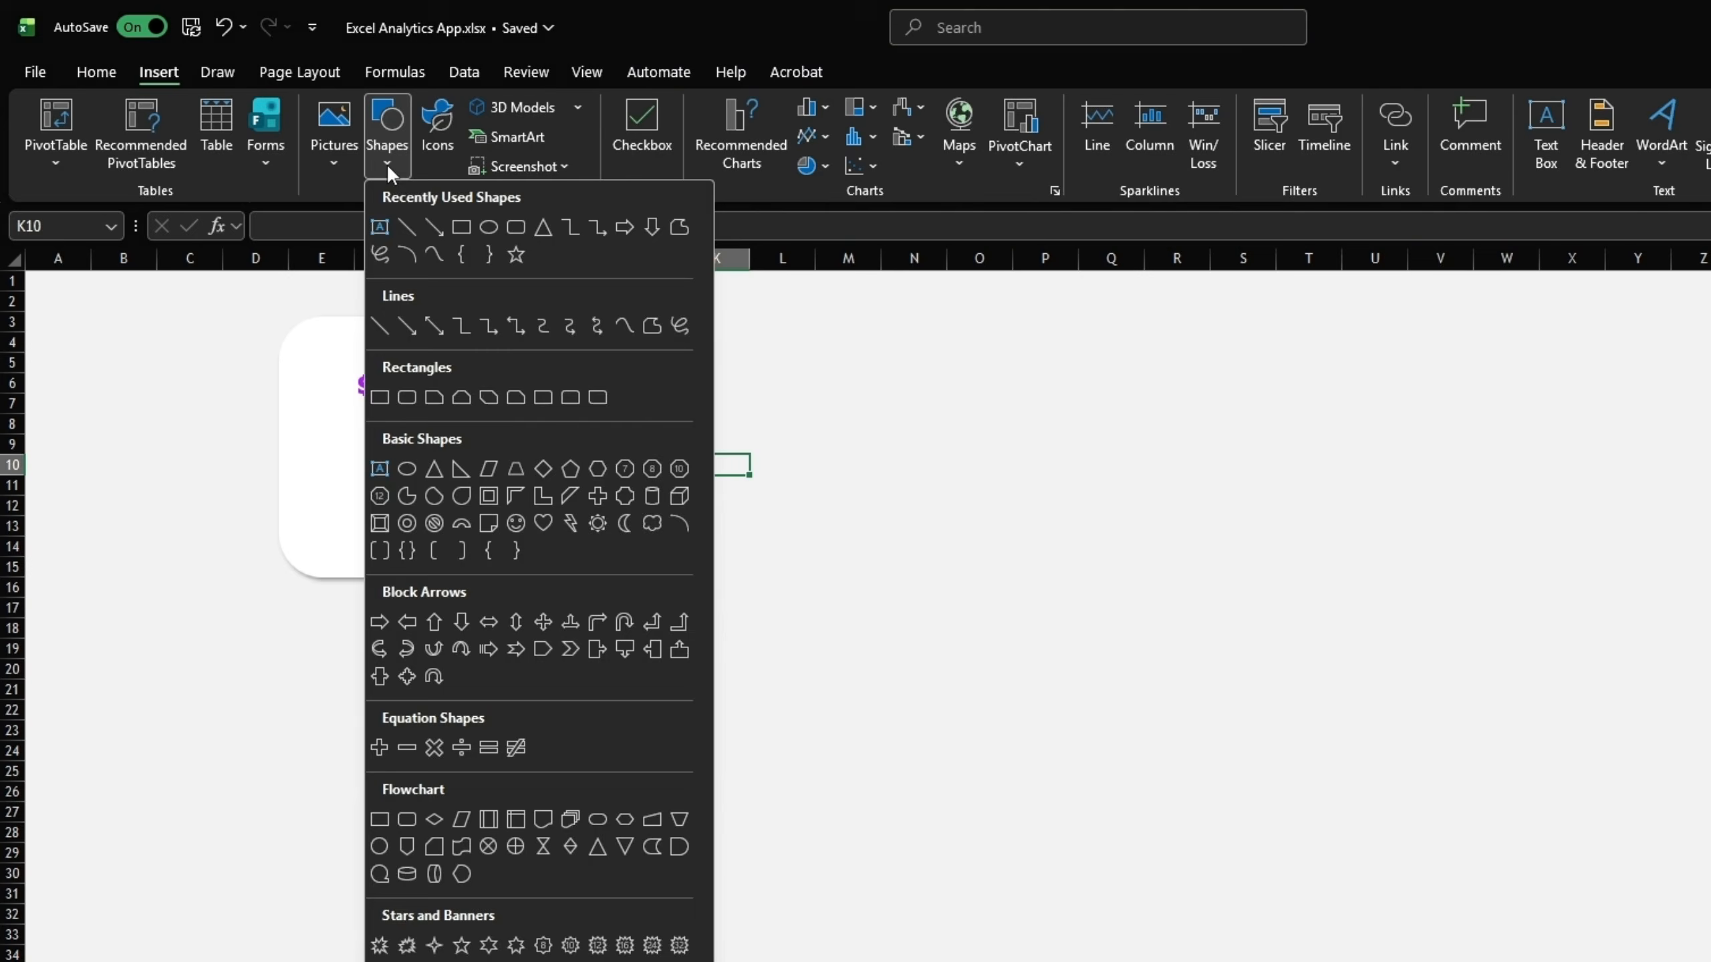
left_click(379, 226)
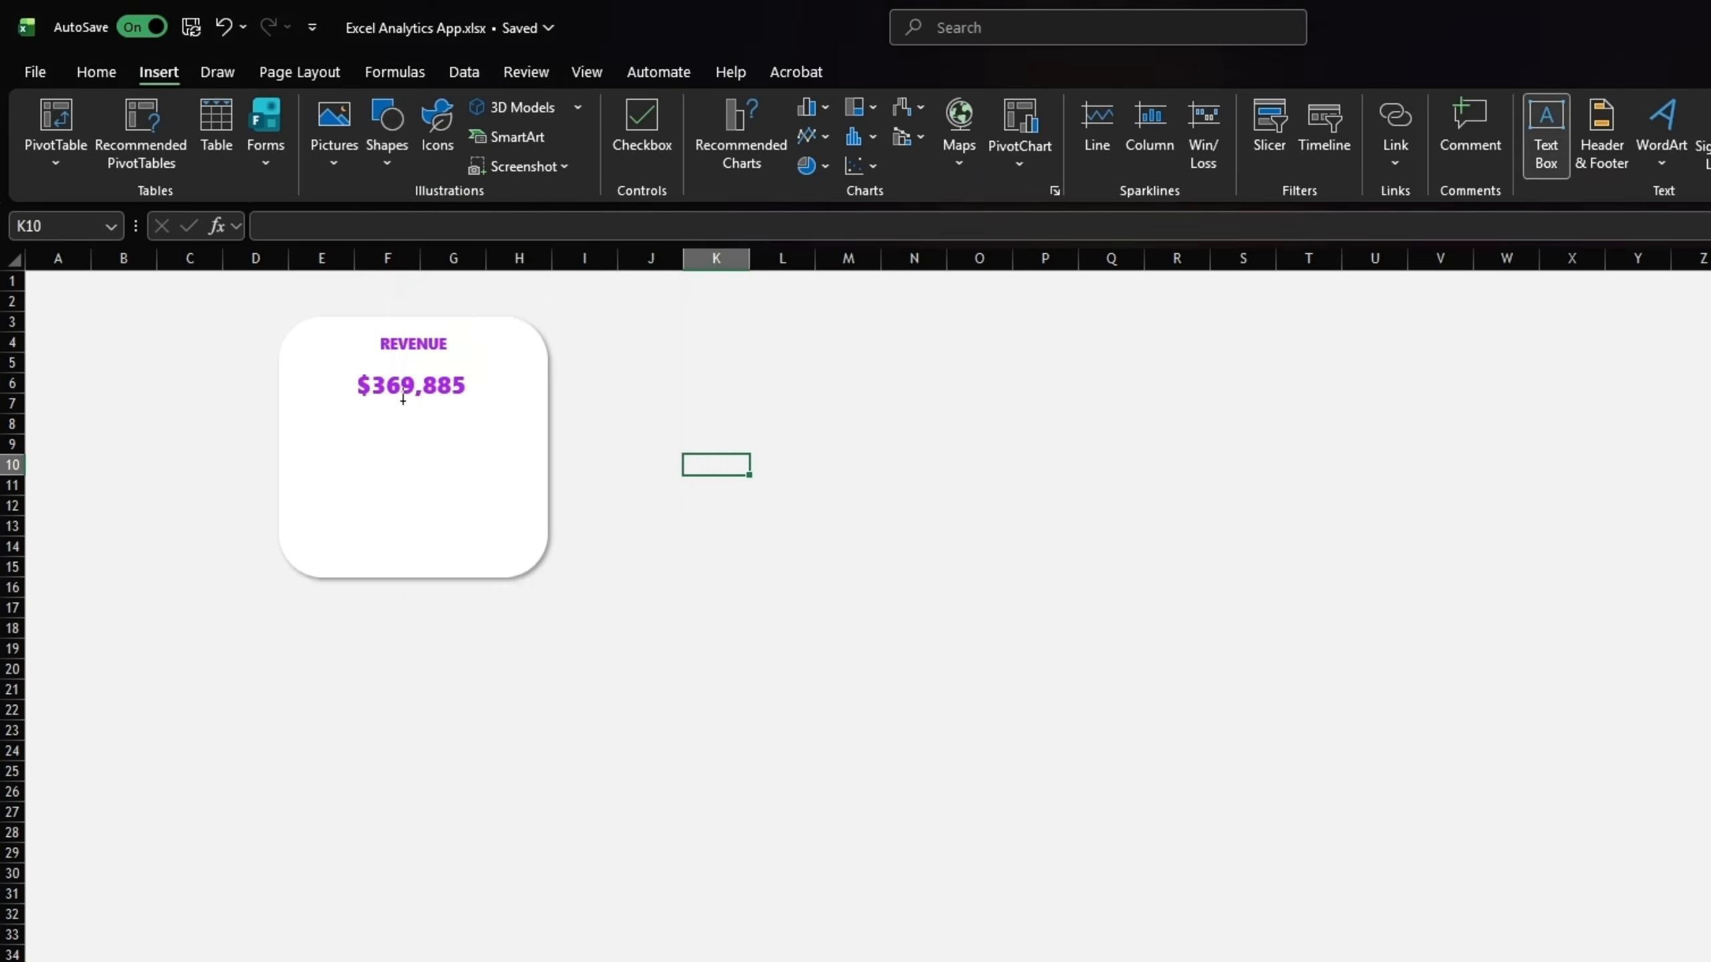
left_click_drag(321, 410, 510, 445)
left_click(338, 213)
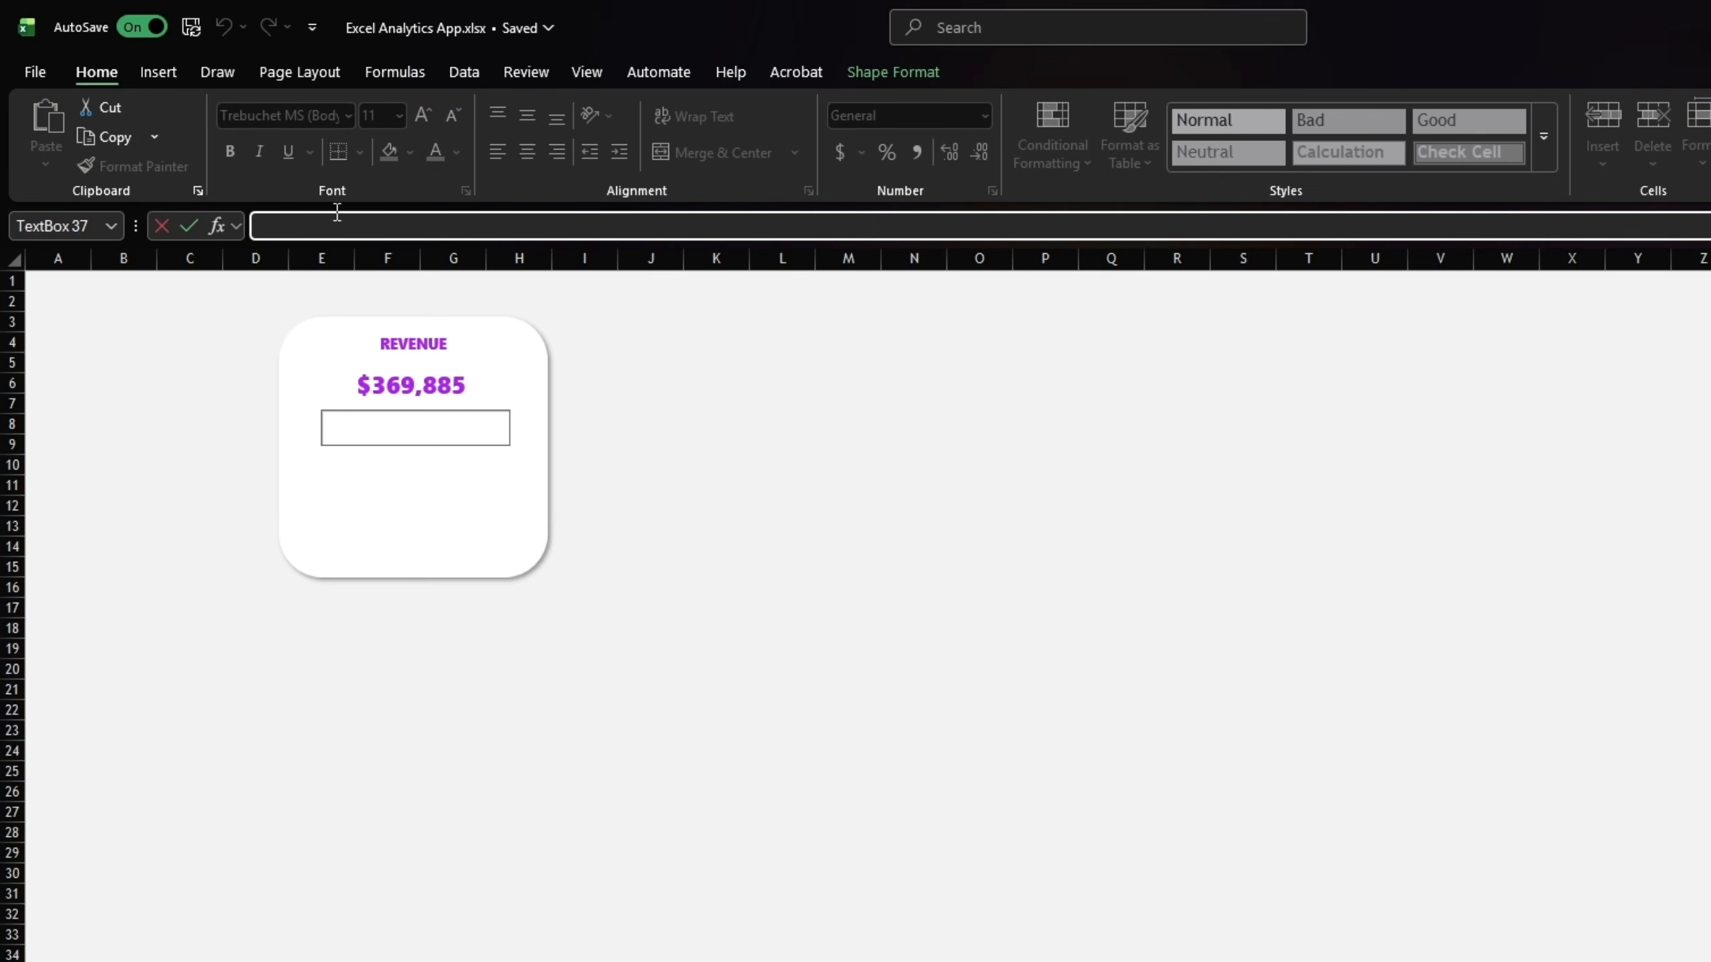
type("=")
left_click(289, 961)
left_click(1031, 322)
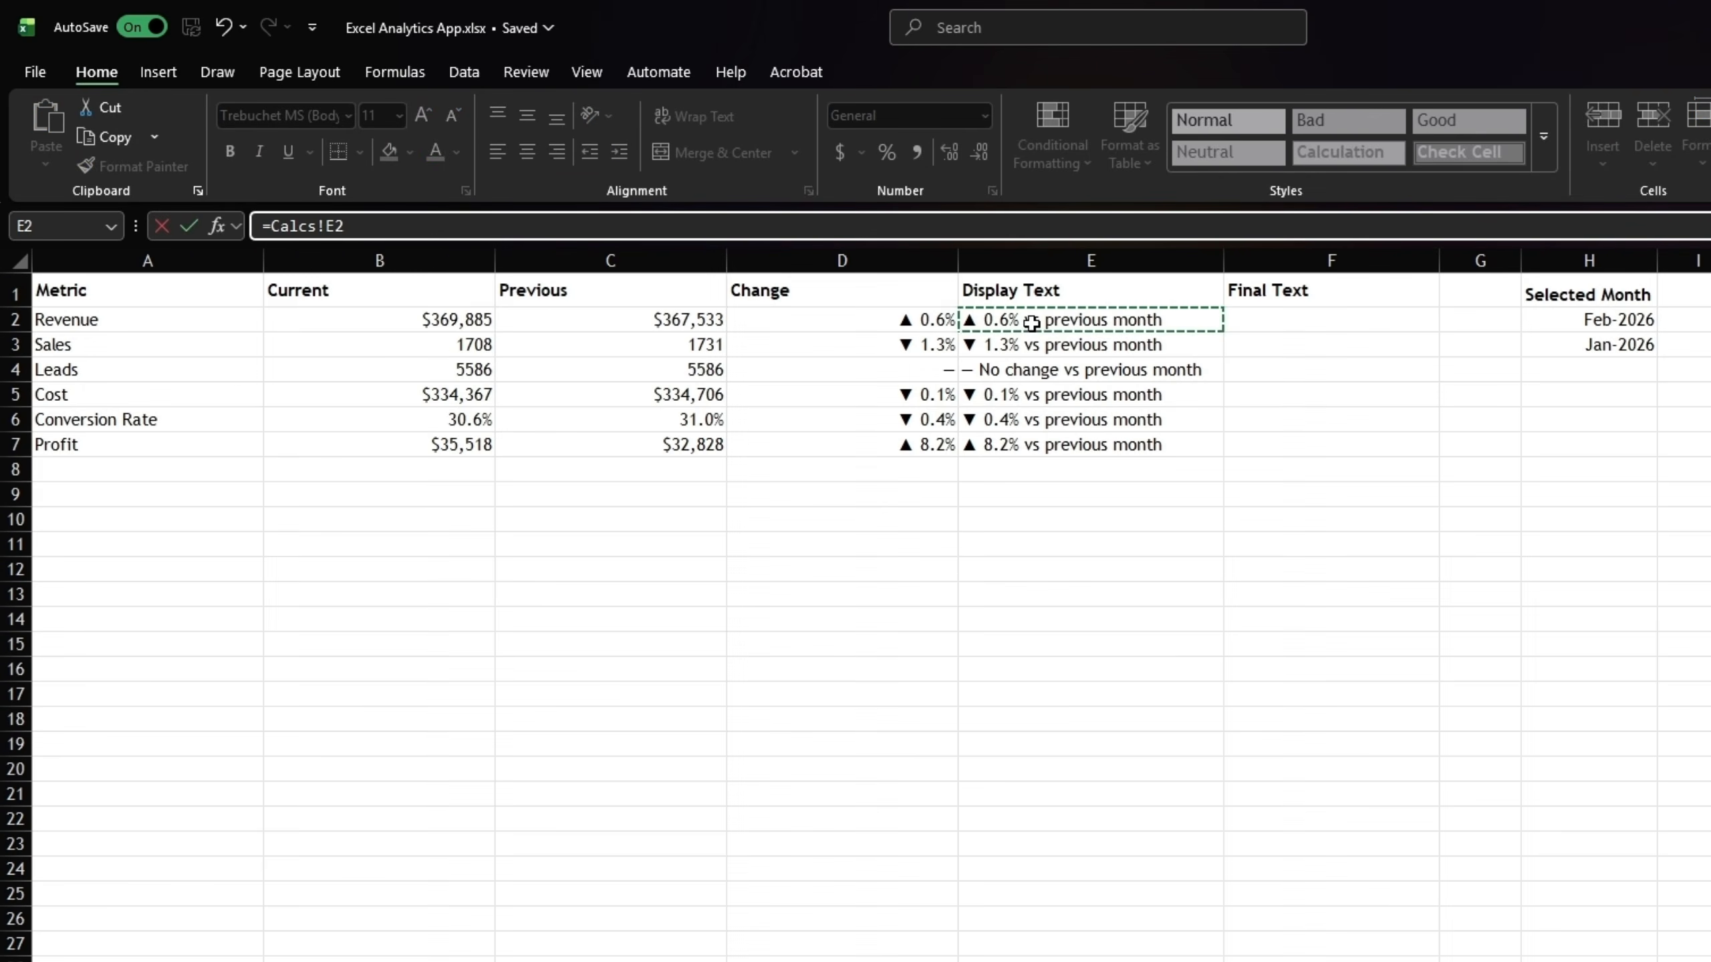
key("Return")
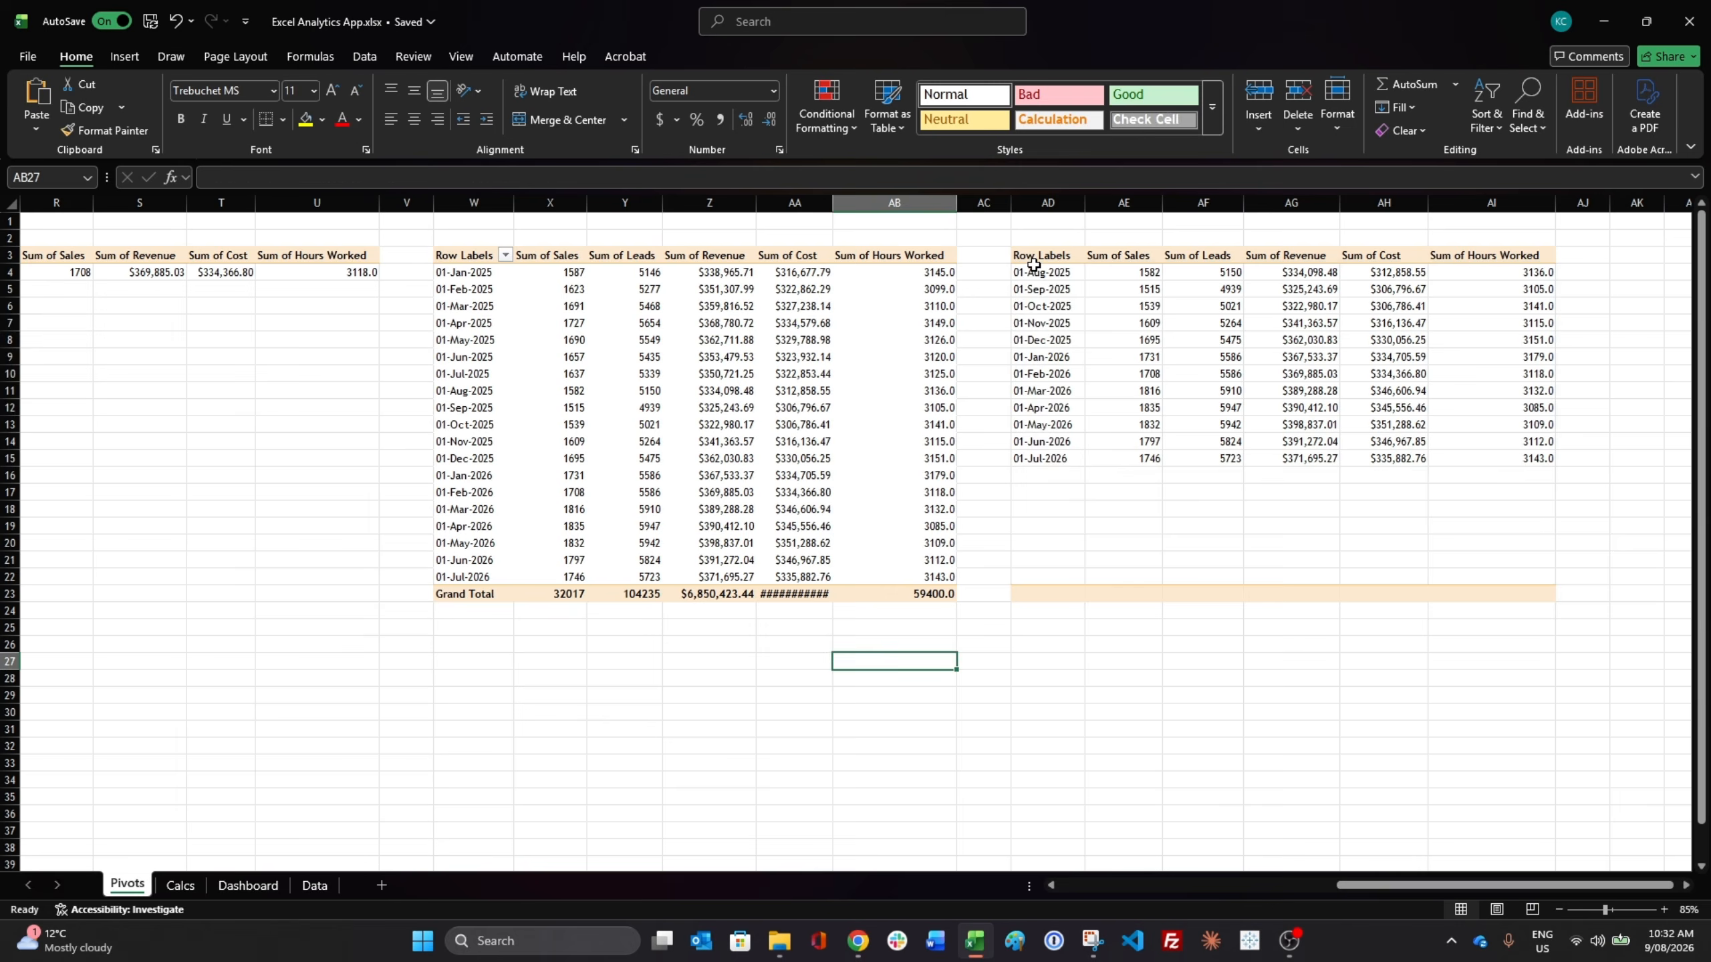
Insert a stacked area chart on the Pivots sheet from the months in AD4:AD15 and the revenue in AG4:AG15
left_click_drag(1047, 272, 1047, 459)
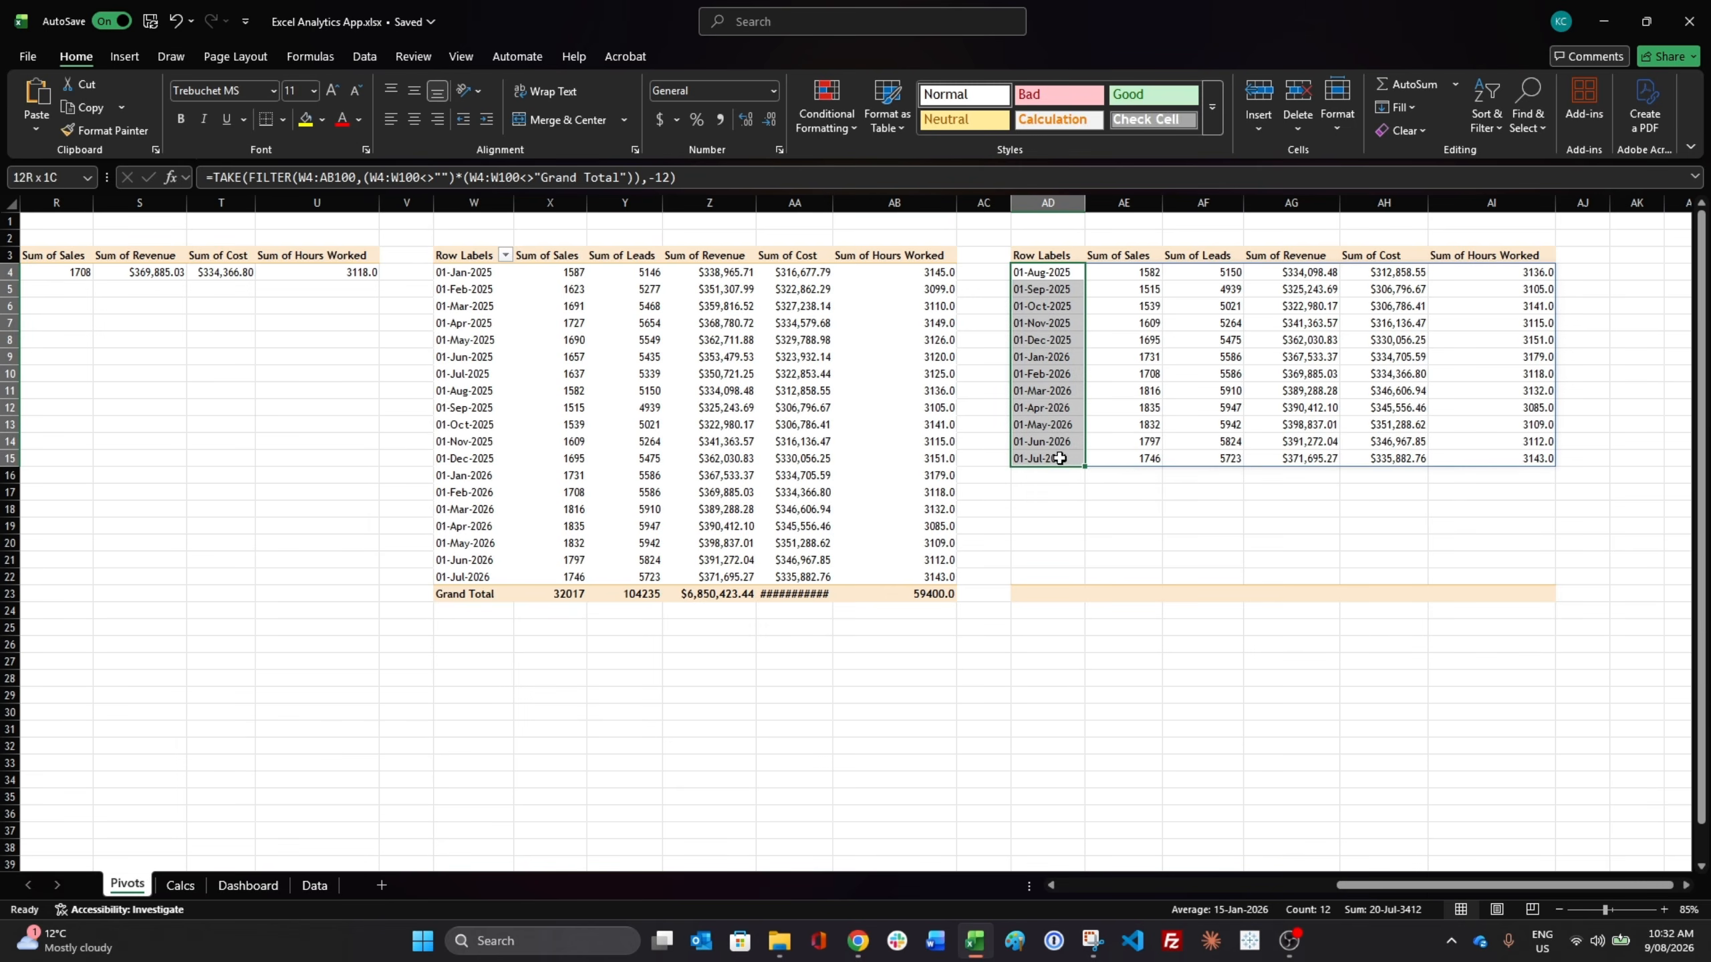
left_click_drag(1291, 272, 1290, 460)
left_click(124, 56)
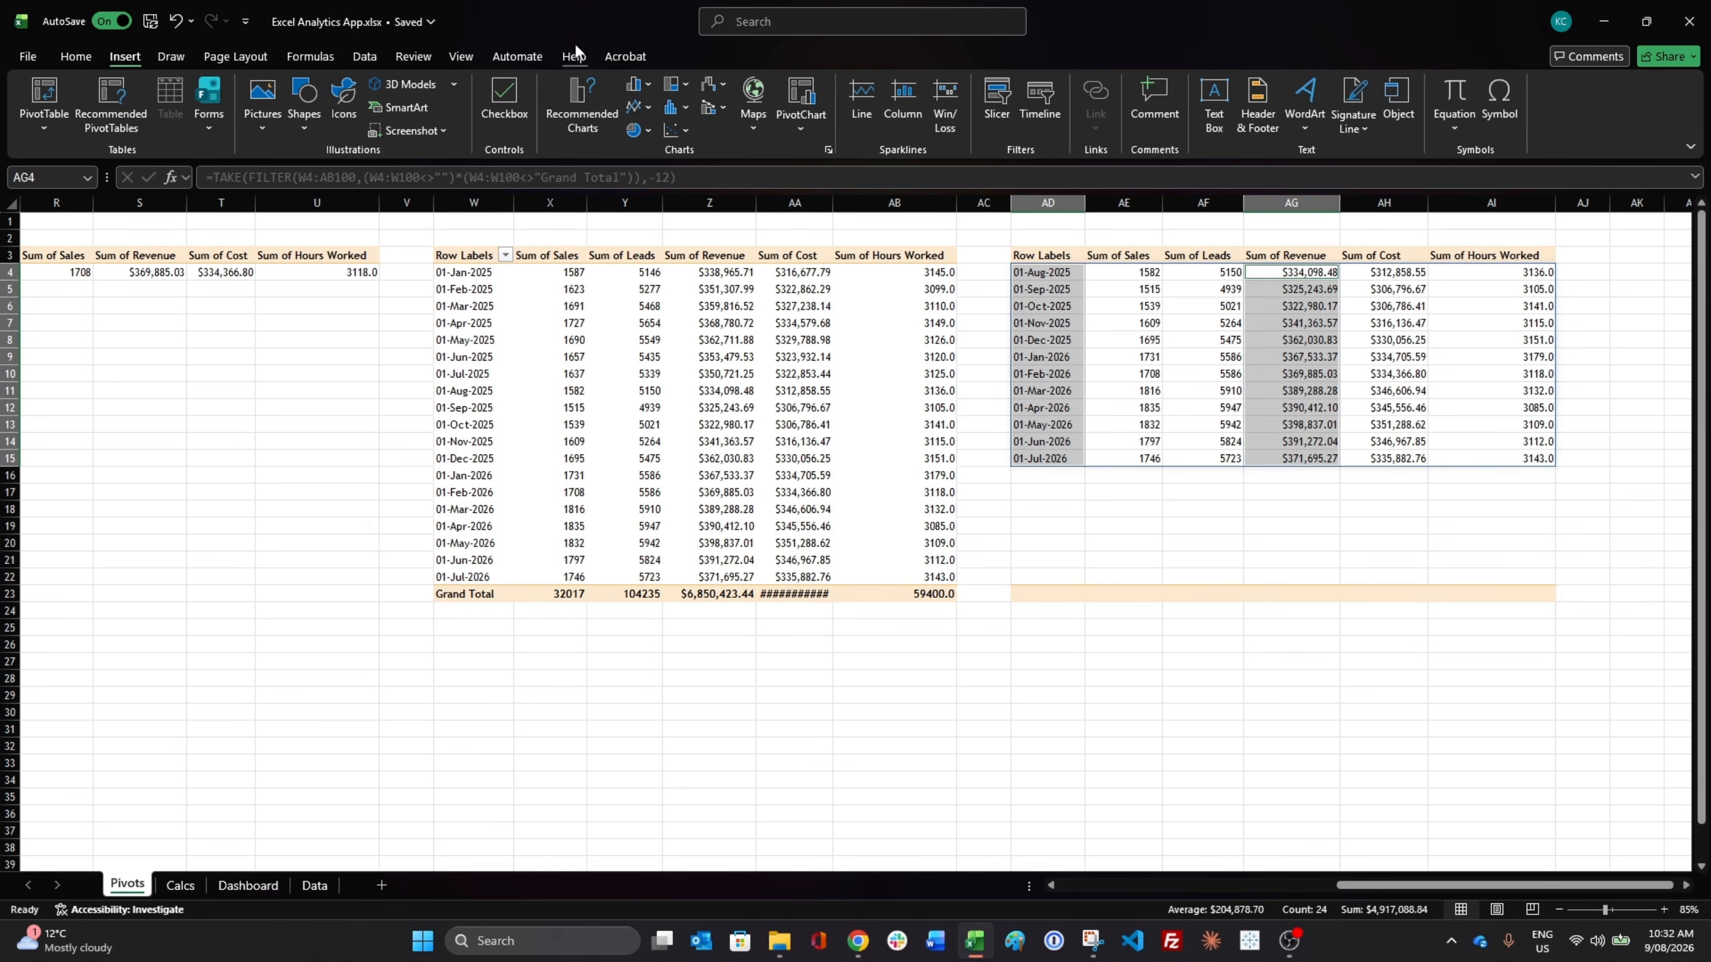
left_click(582, 108)
left_click(698, 460)
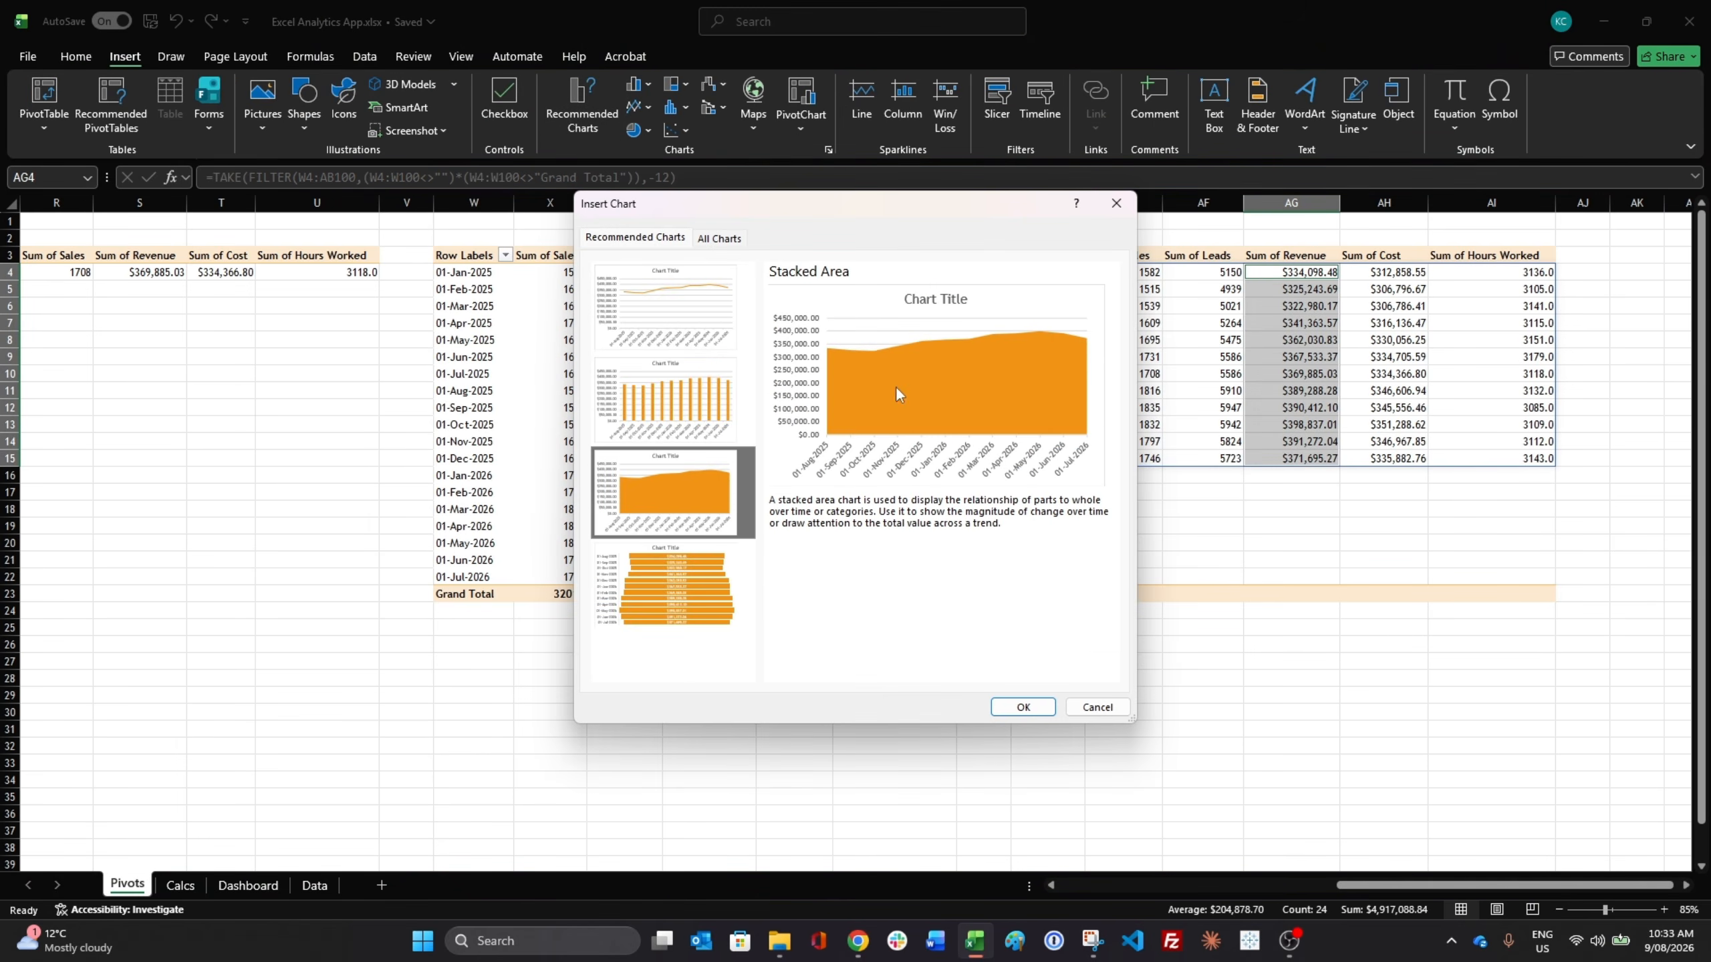
left_click(1022, 708)
Move the area chart from the Pivots sheet to the Dashboard sheet and place it just below the revenue card
key("ctrl+x")
left_click(248, 885)
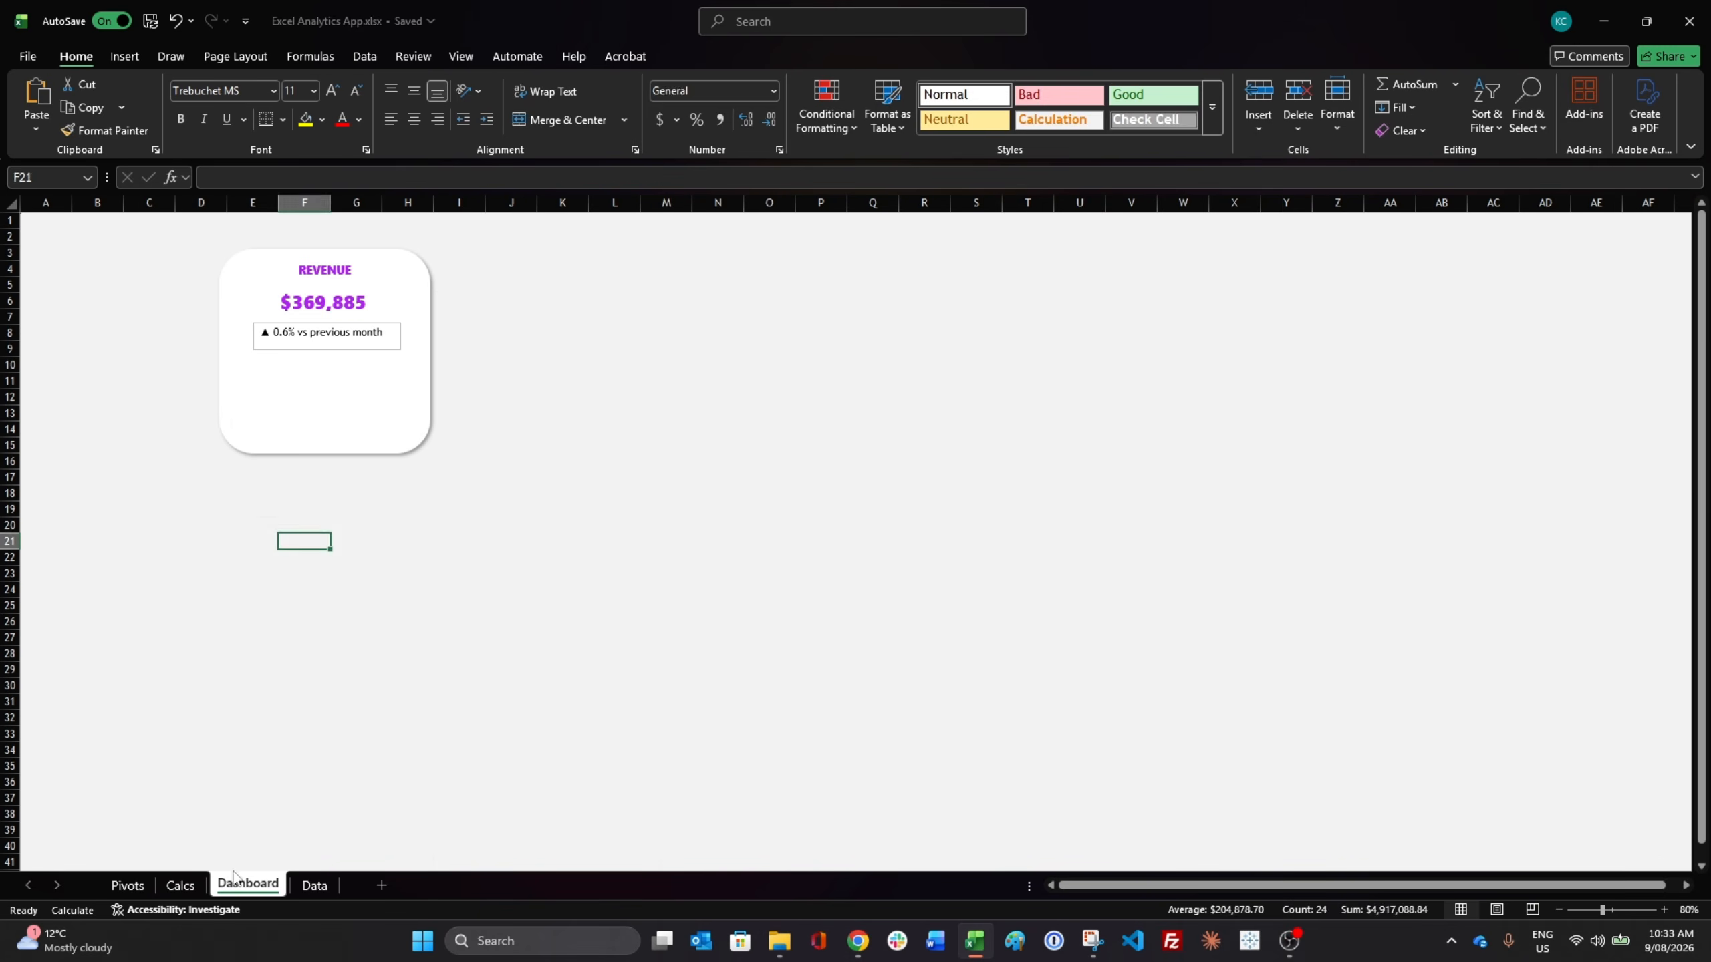
key("ctrl+v")
left_click_drag(413, 533, 325, 474)
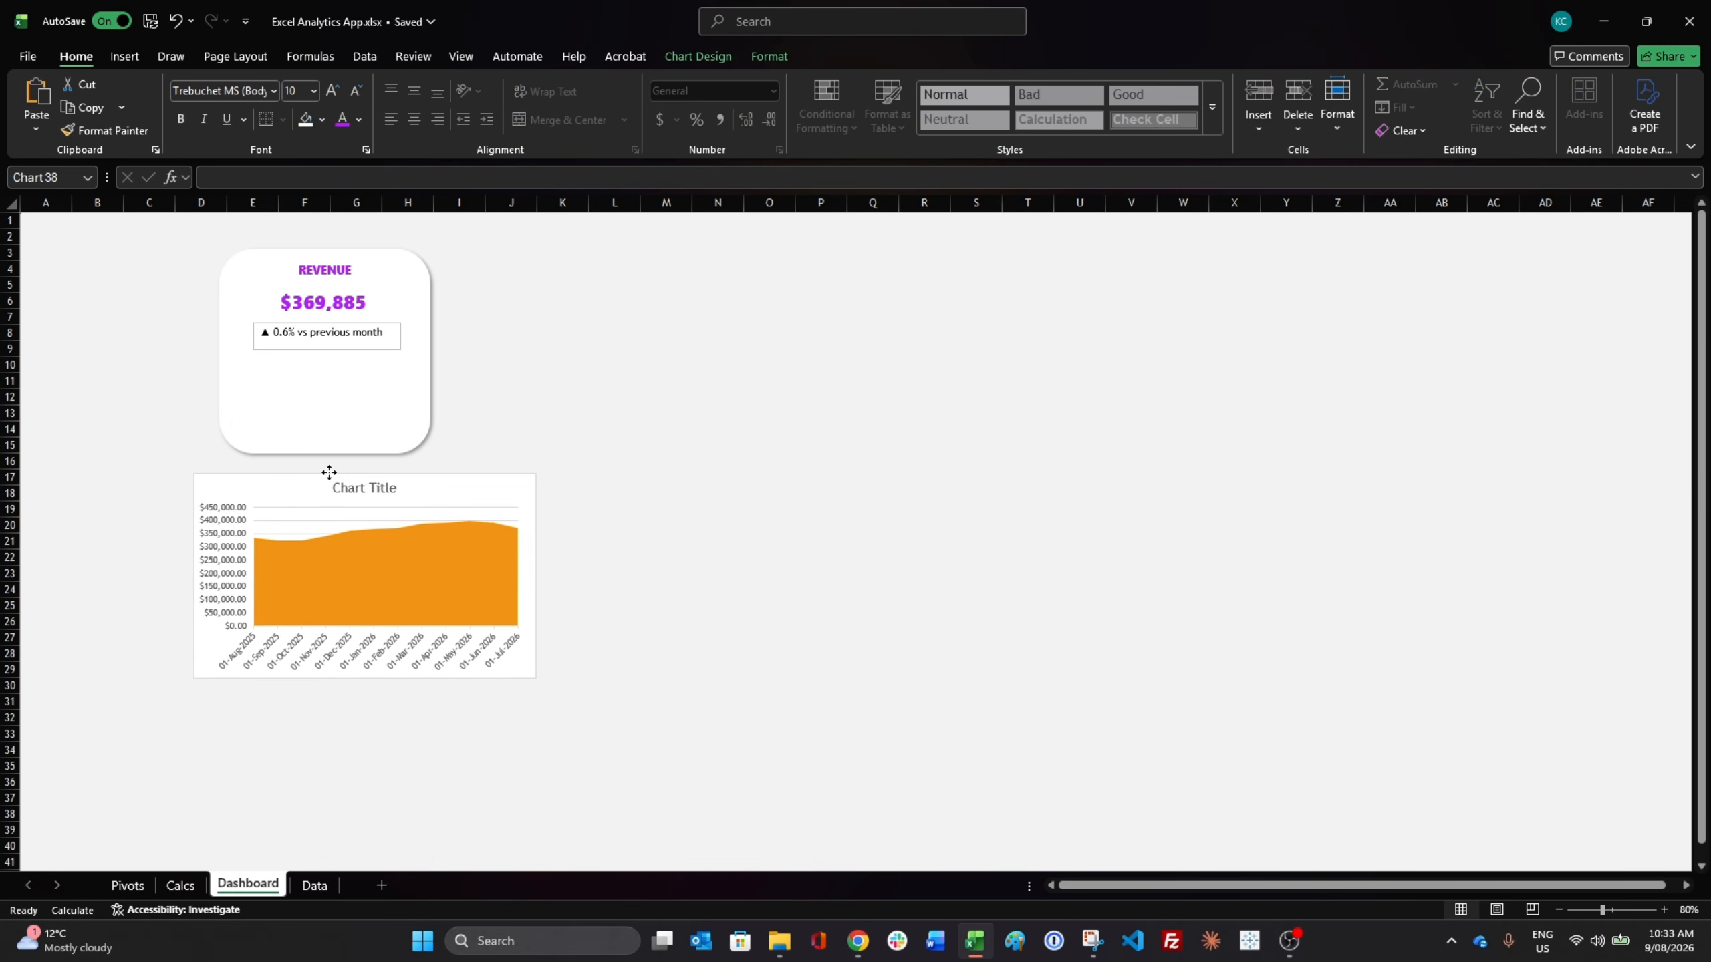
Delete the axes, gridlines and title from the revenue area chart
left_click(215, 545)
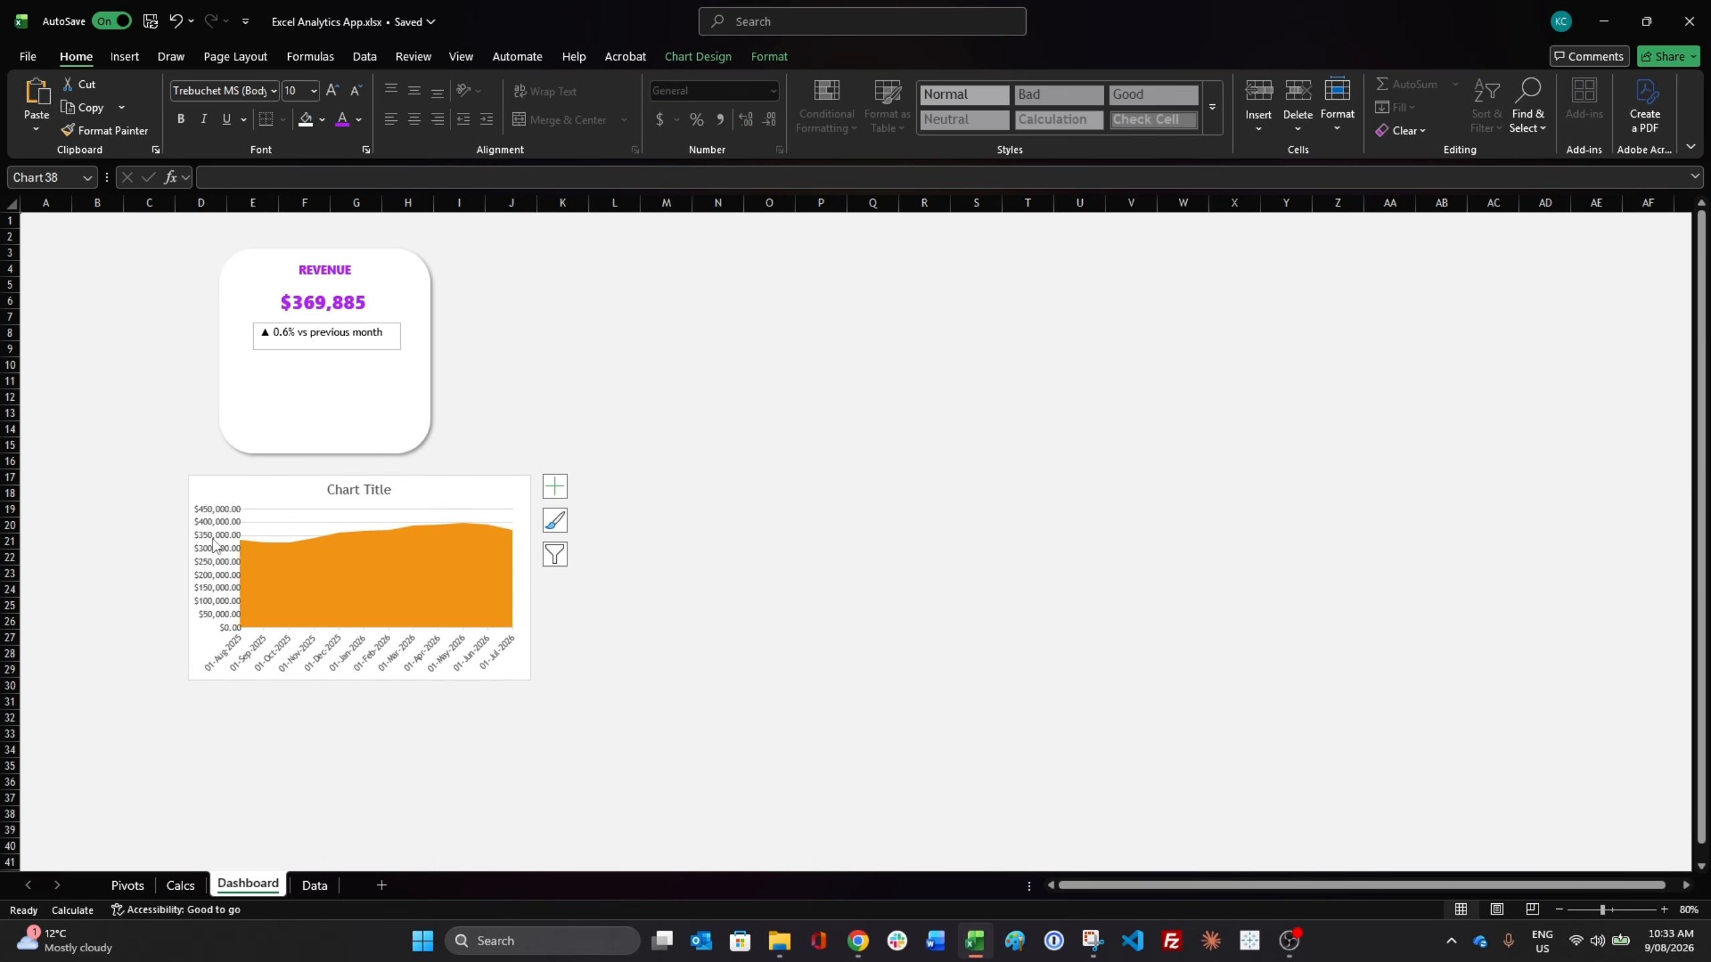
key("Delete")
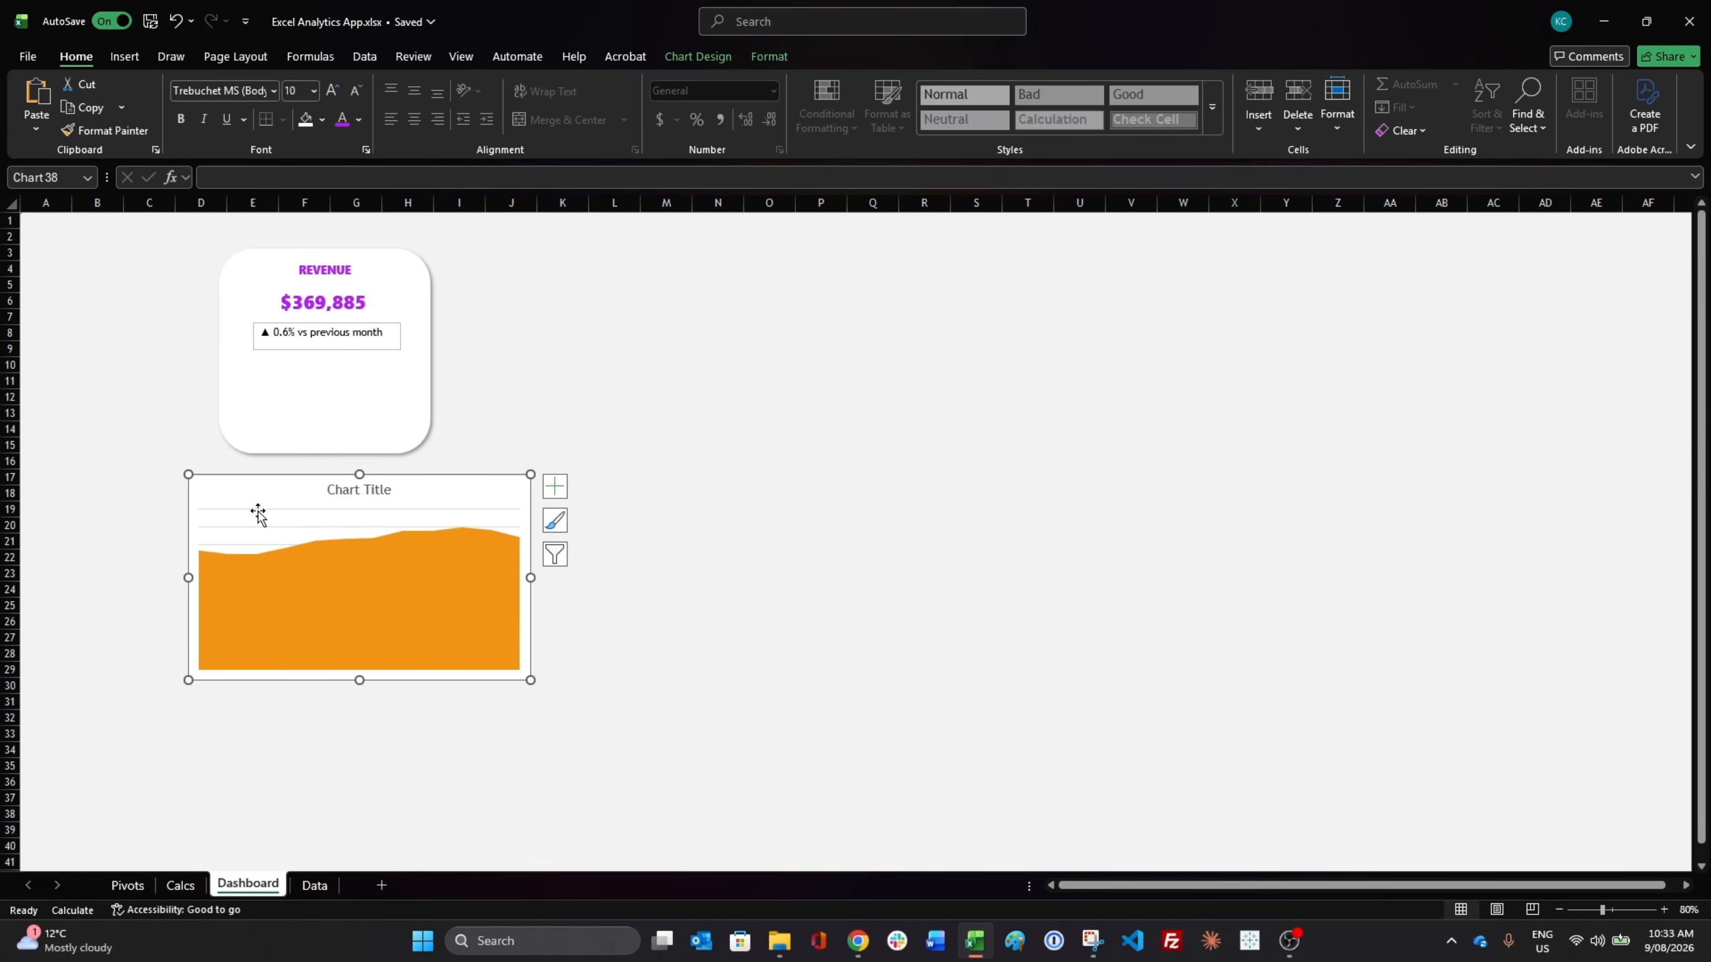
left_click(261, 510)
left_click(264, 526)
key("Delete")
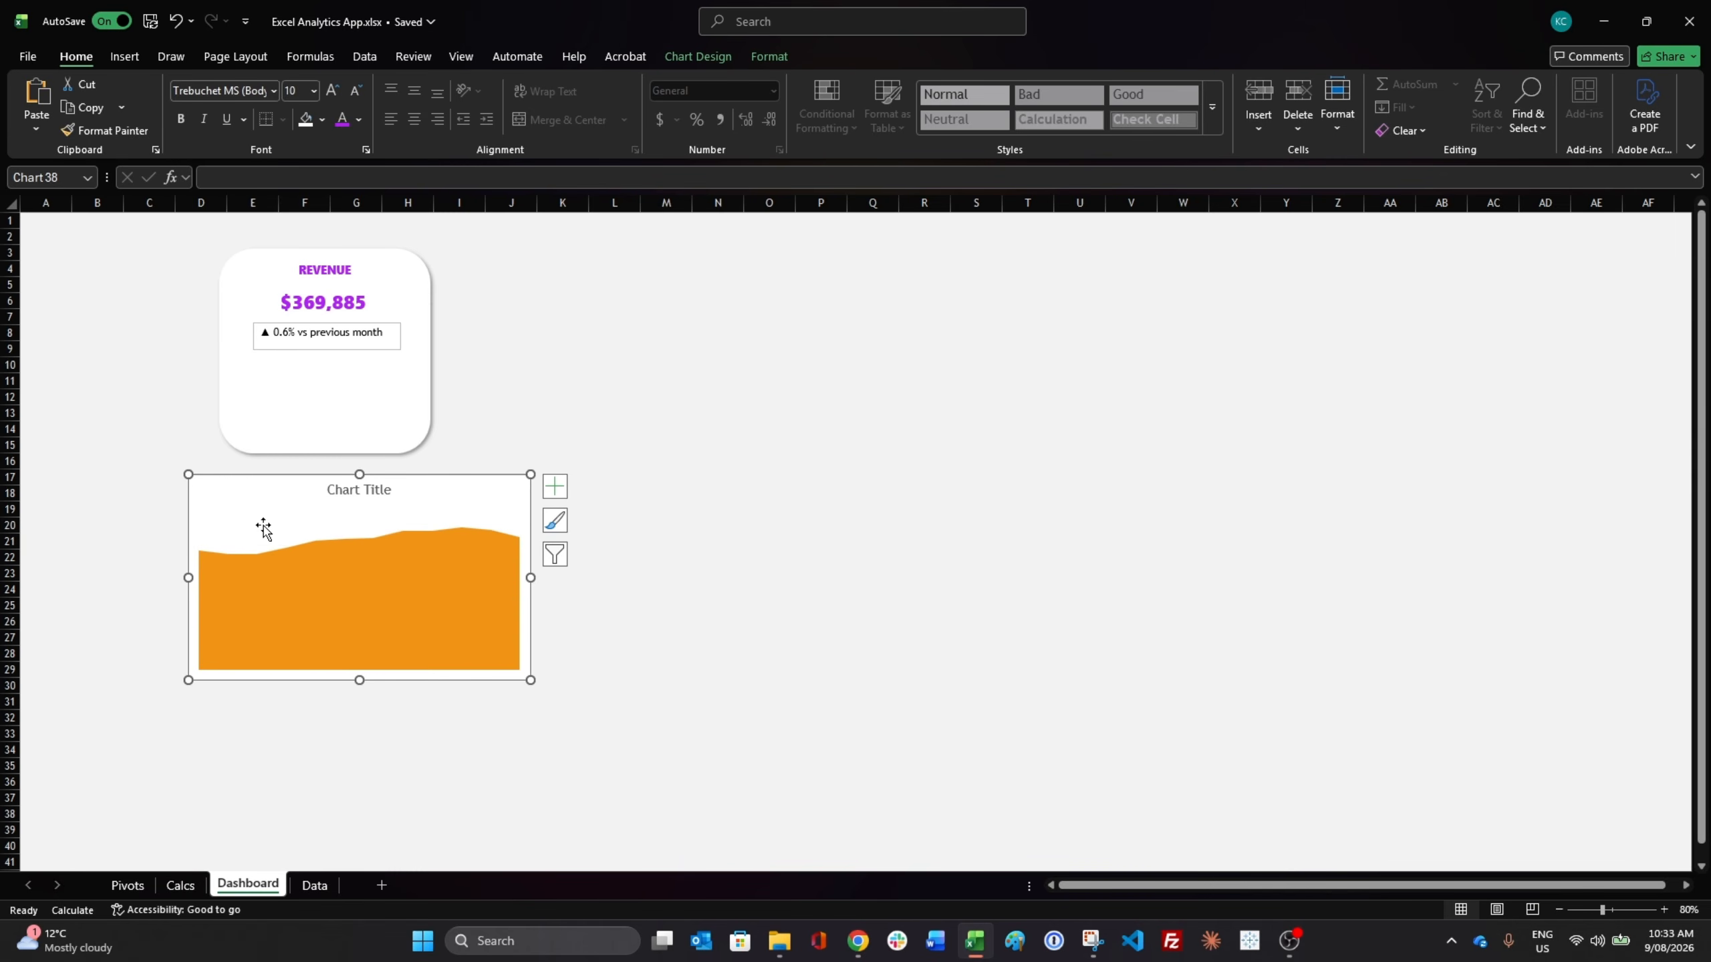
left_click(366, 491)
key("Delete")
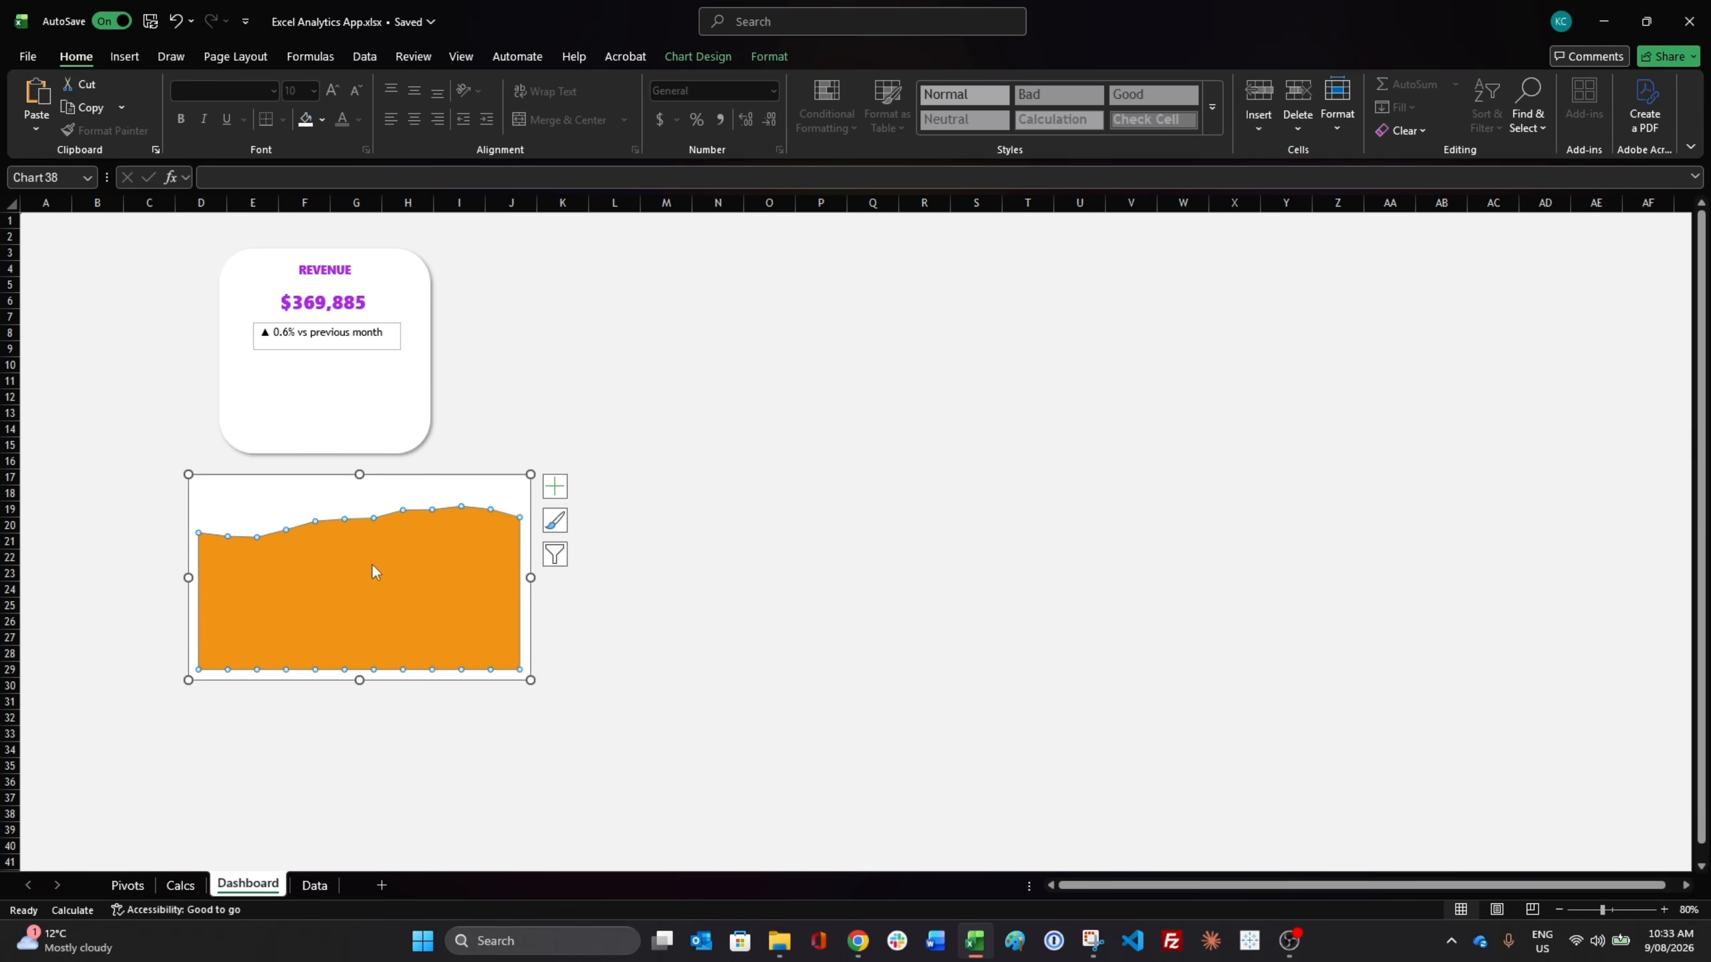
Apply the light purple gradient theme style to the chart's area series
left_click(371, 563)
left_click(769, 57)
left_click(676, 110)
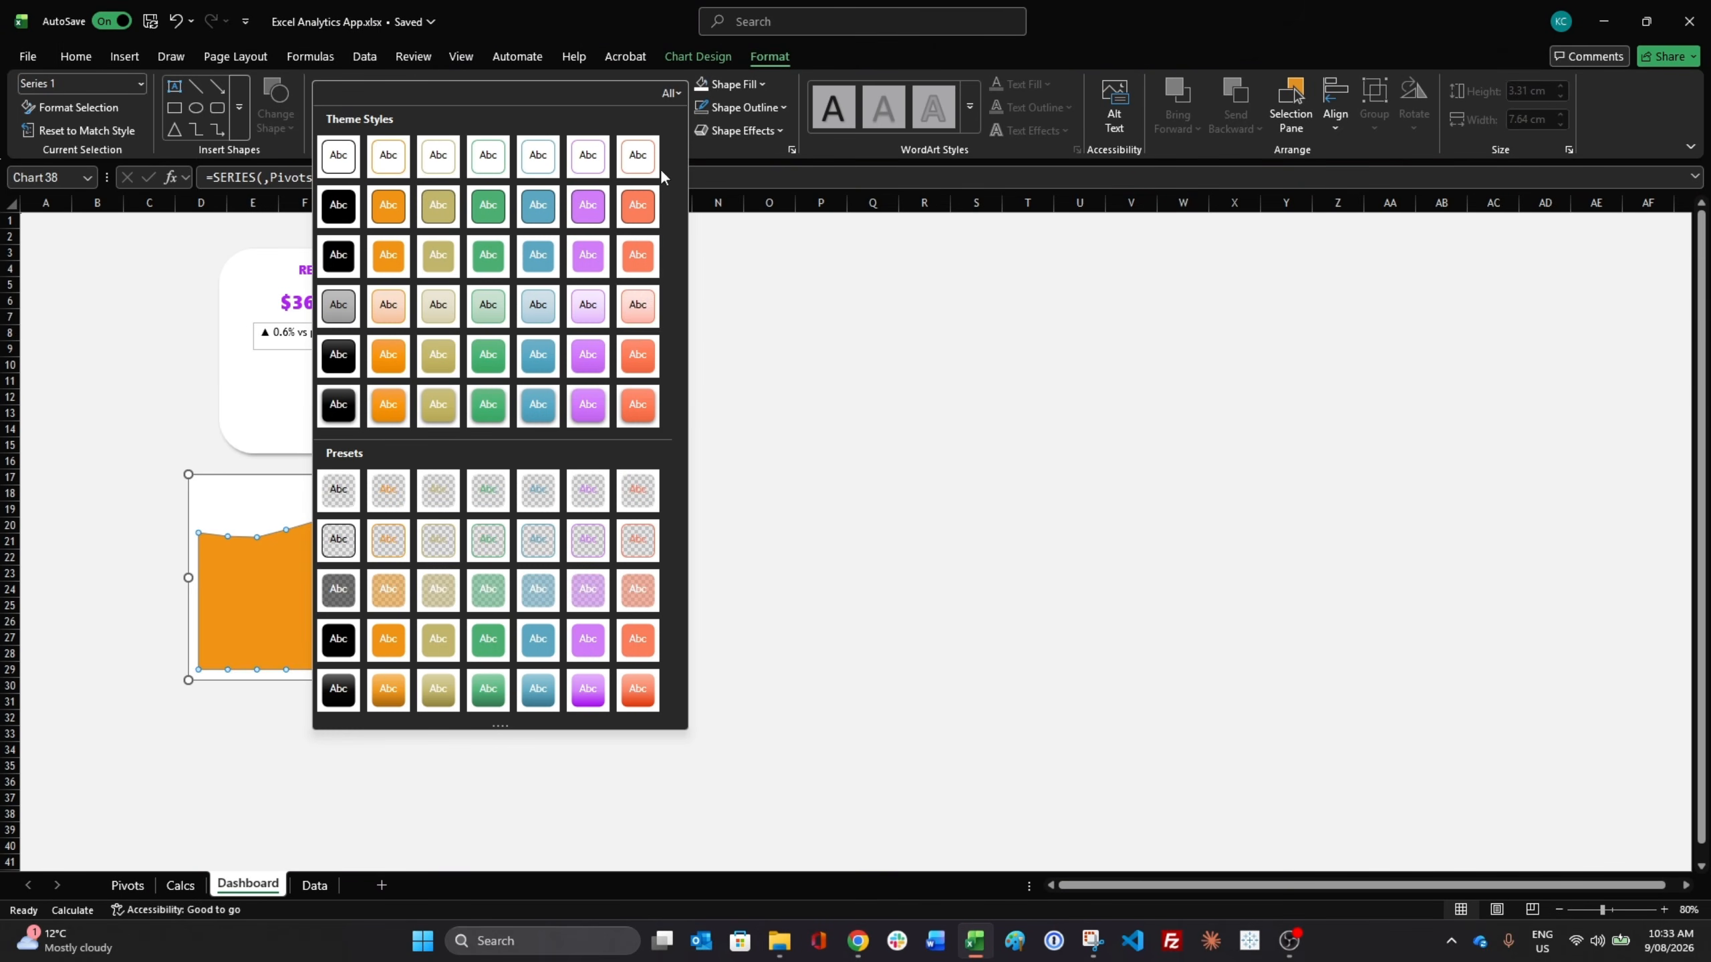
left_click(588, 305)
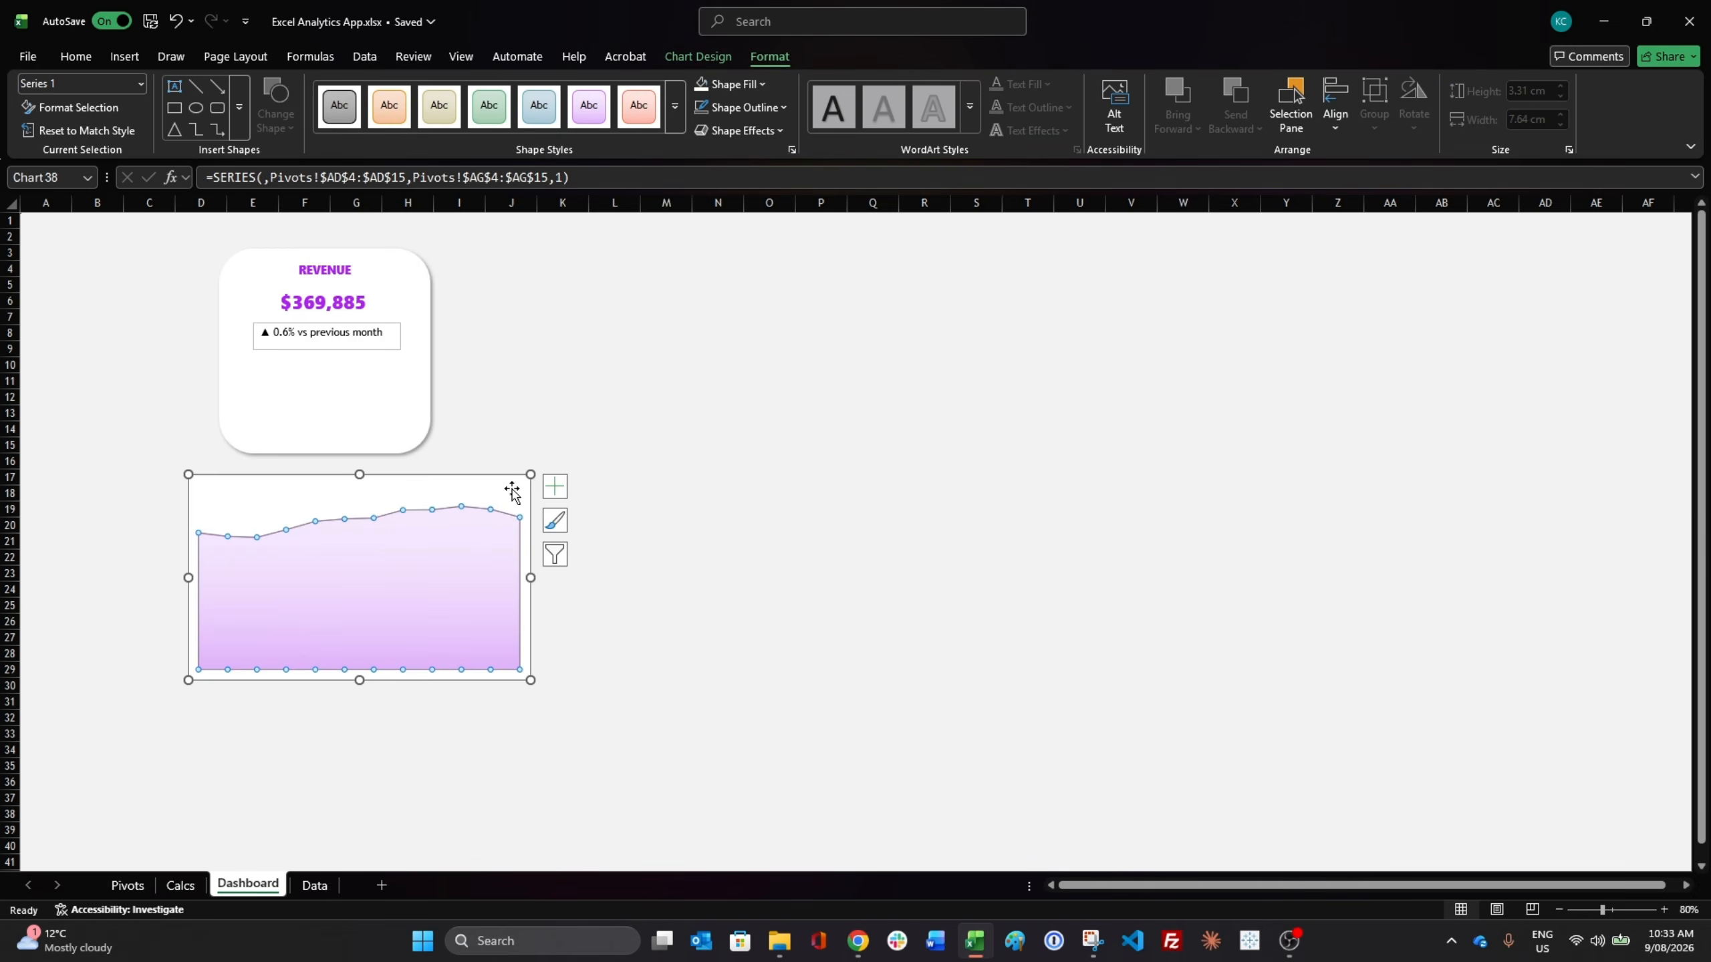
Shrink the revenue area chart to about 7.34 by 4.6 cm inside the revenue card and extend the card downward to enclose it
left_click(519, 649)
left_click_drag(382, 602, 381, 598)
left_click_drag(341, 484, 384, 363)
left_click(423, 312)
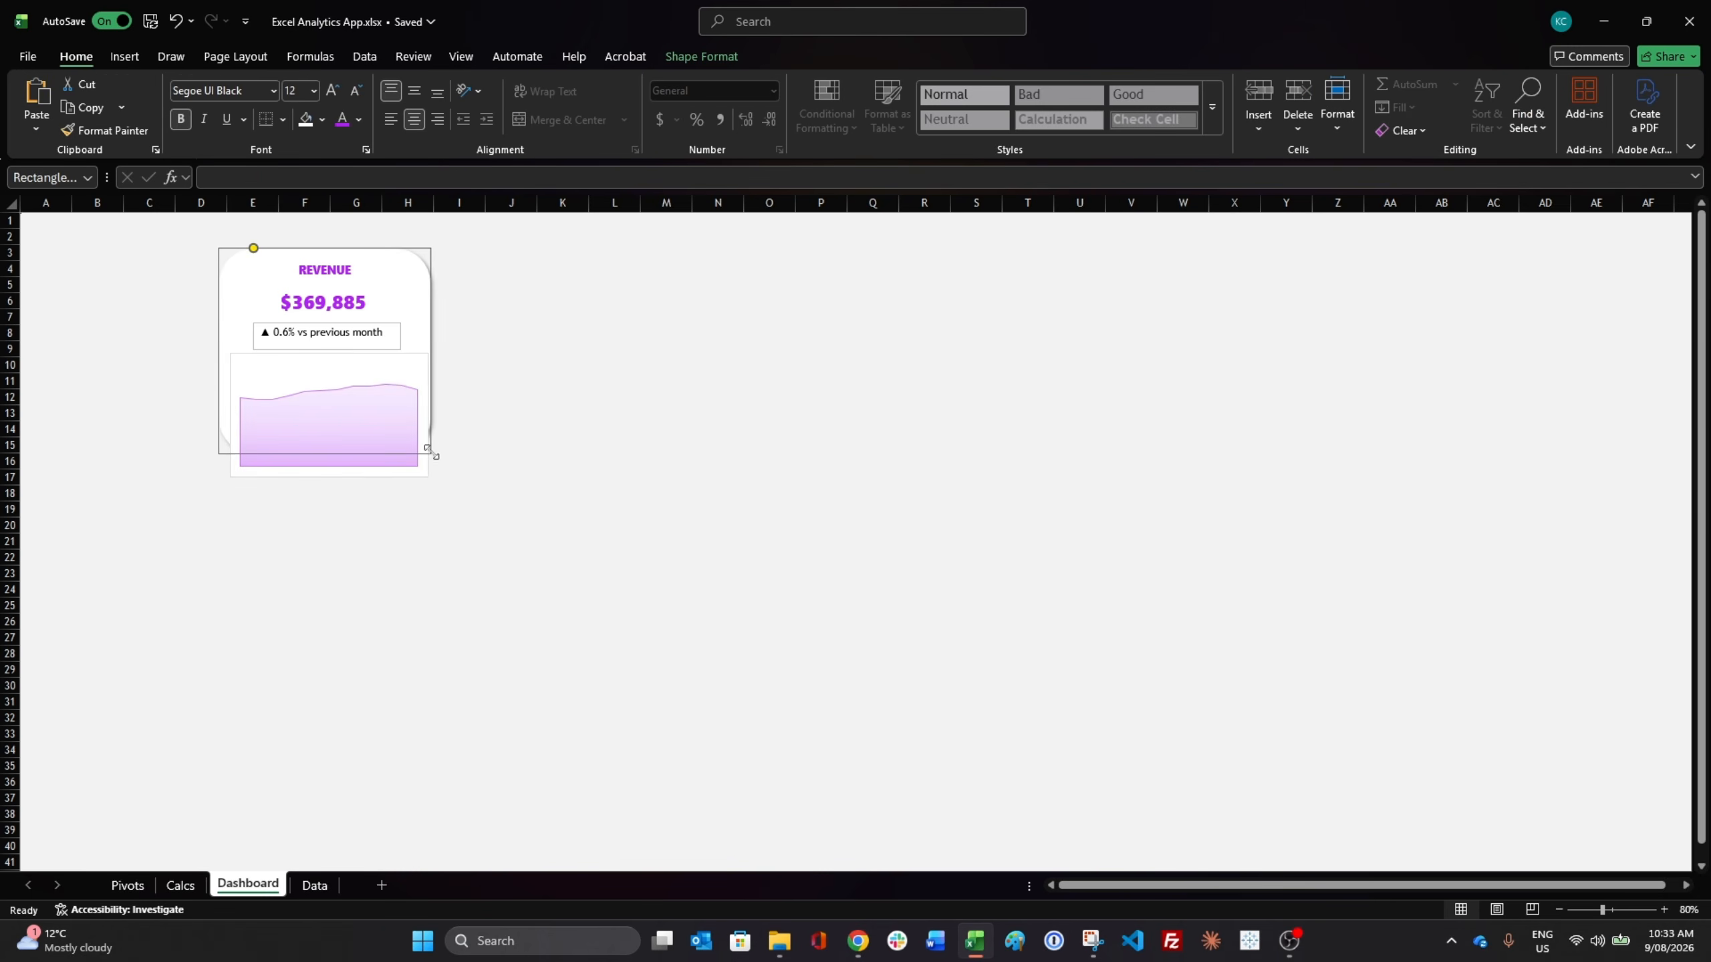
left_click_drag(432, 453, 438, 493)
left_click(510, 413)
Remove the outlines from the revenue area chart and the month-over-month text box
left_click(418, 360)
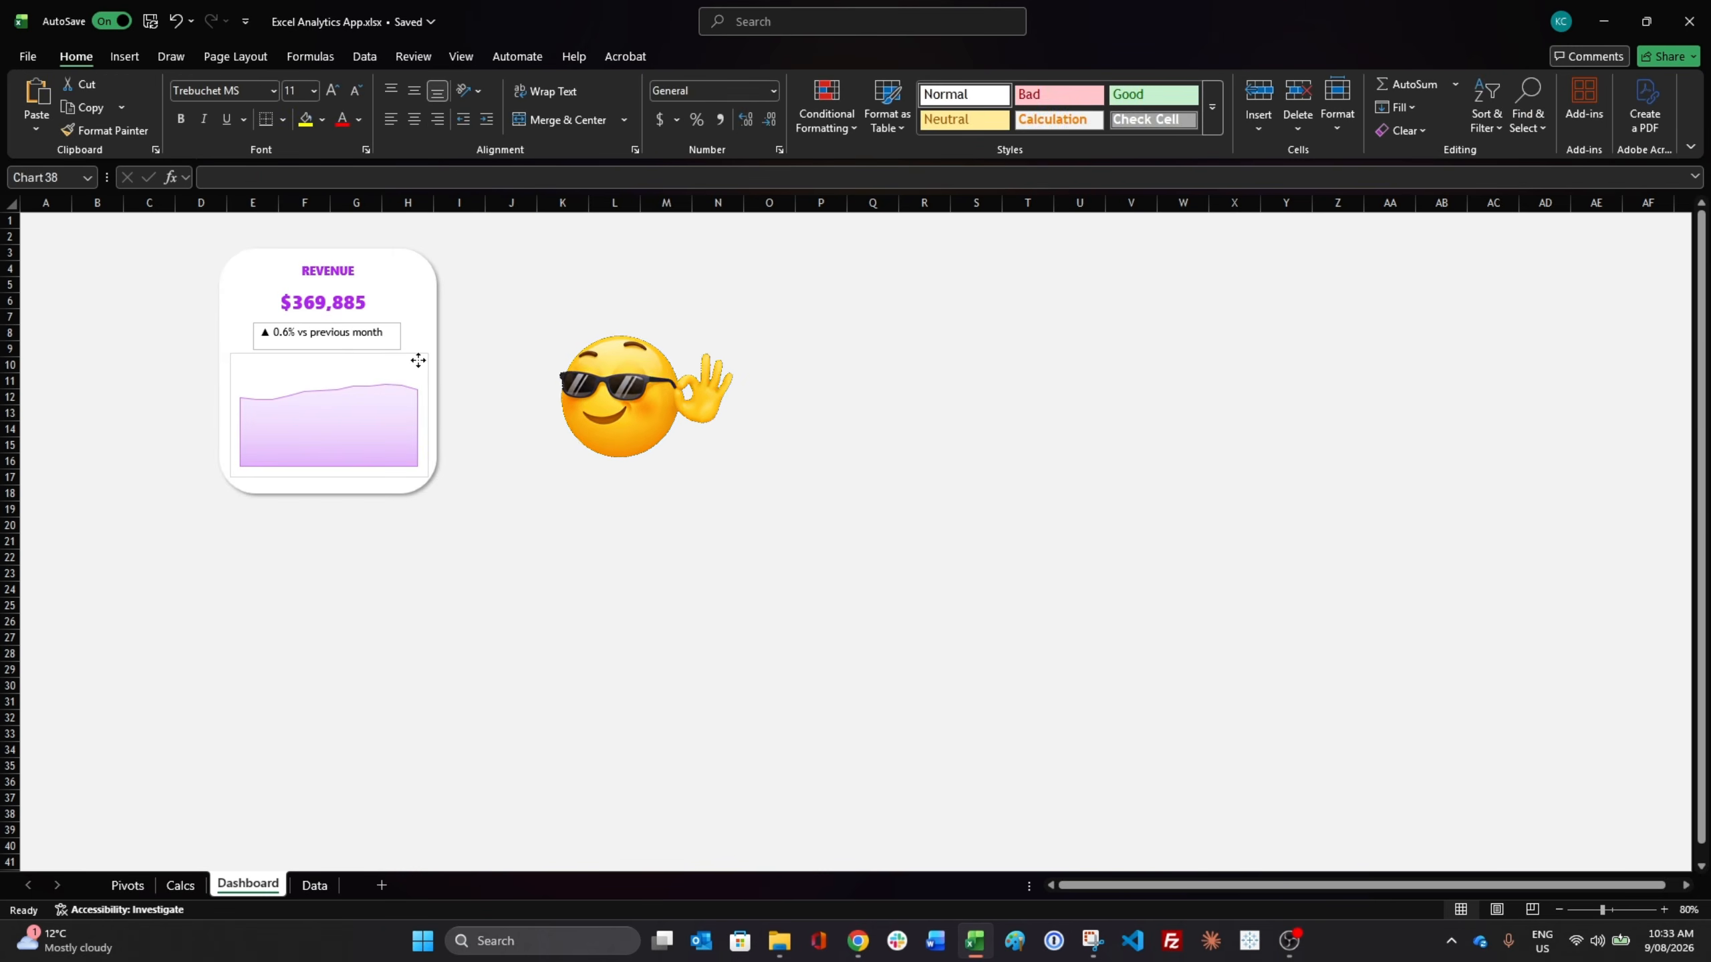
left_click(770, 56)
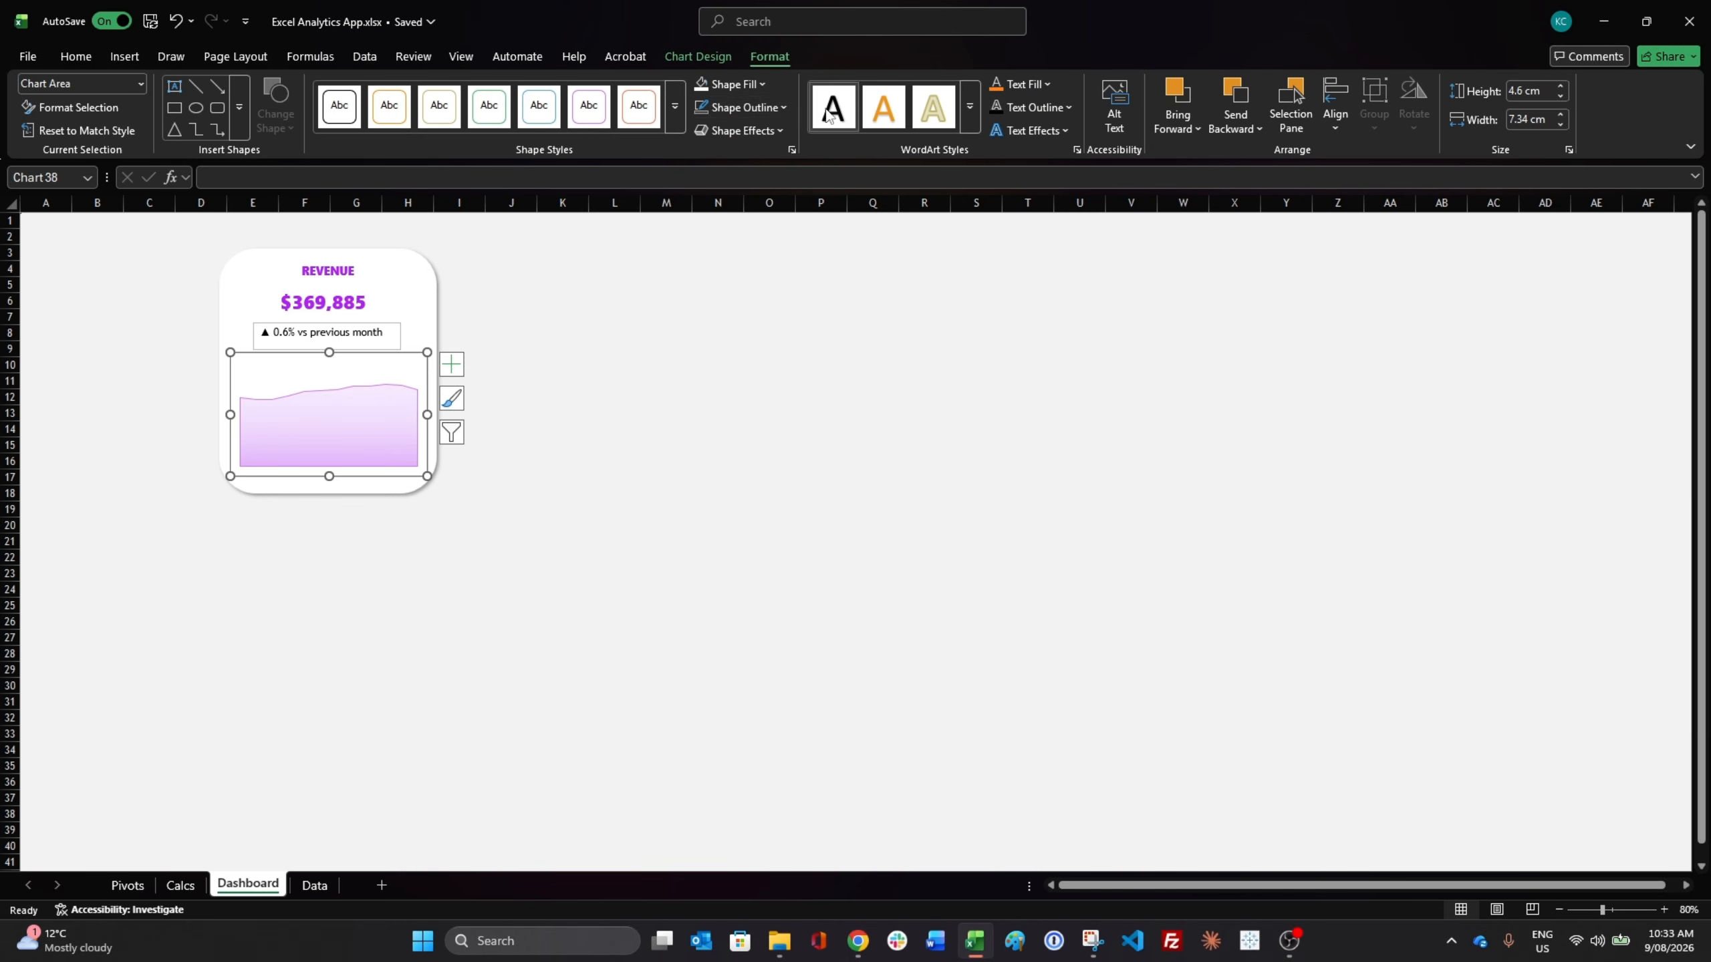
left_click(783, 109)
left_click(728, 499)
left_click(490, 448)
Duplicate the revenue card with its value, month-over-month text and chart, and place the copy beside the original
left_click(430, 270)
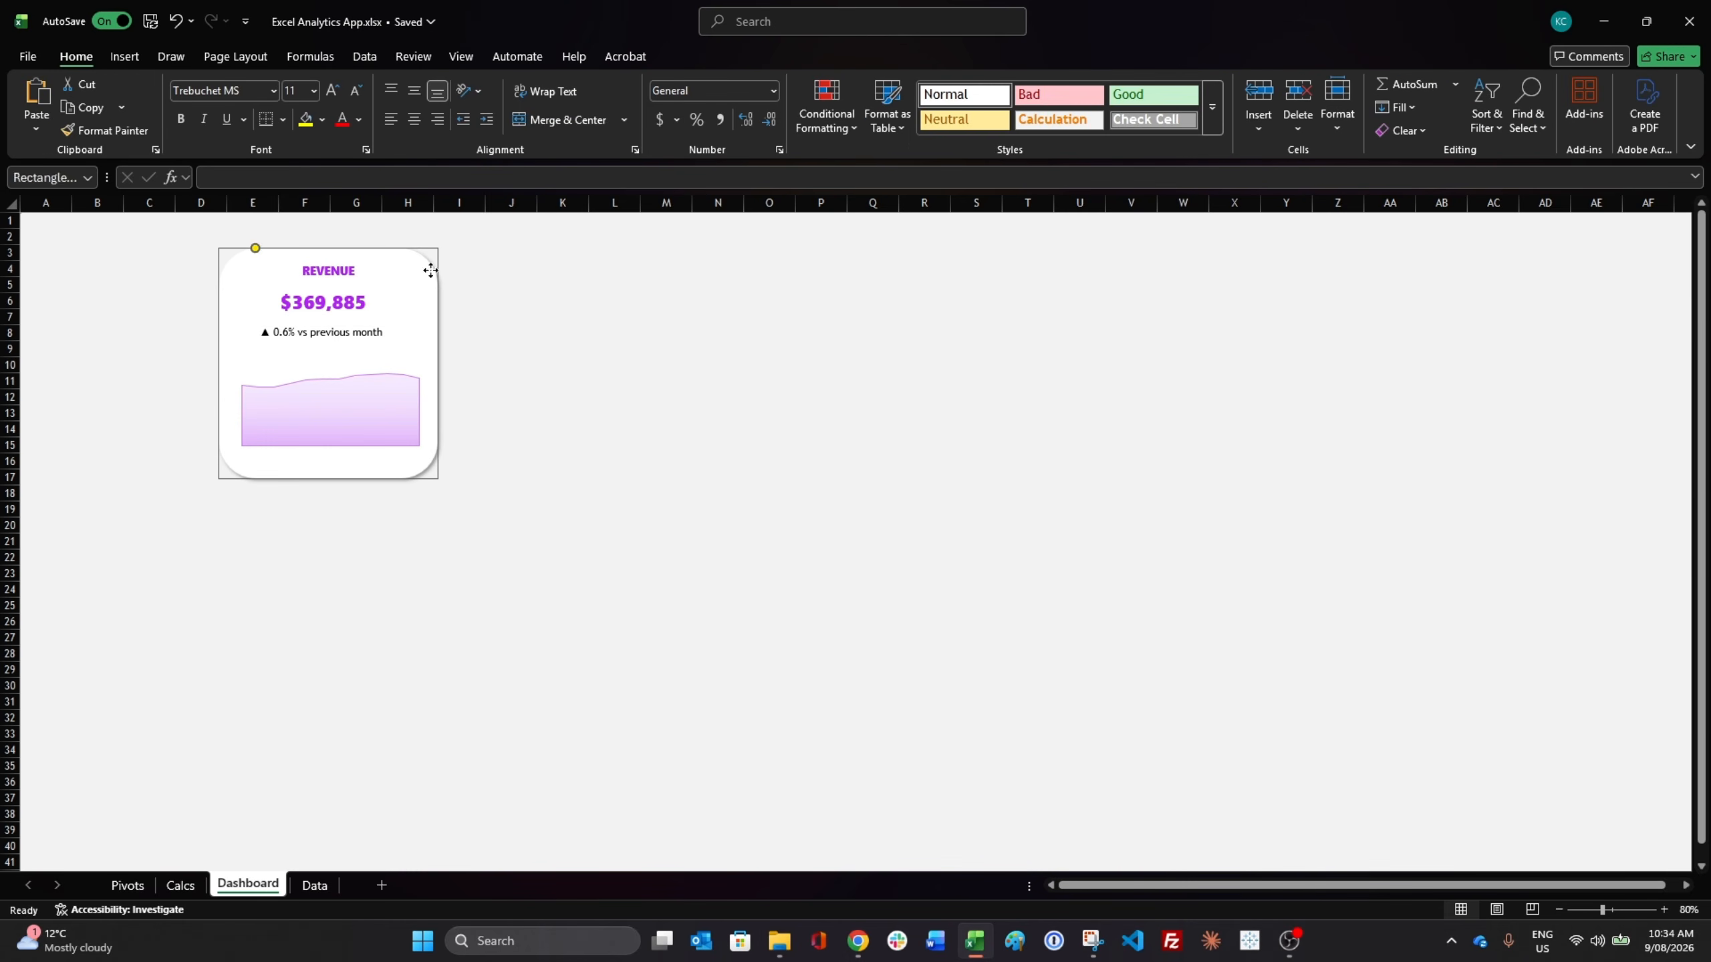
left_click(386, 302, "ctrl")
left_click(370, 335, "ctrl")
left_click(390, 375, "ctrl")
key("ctrl+d")
left_click_drag(420, 269, 651, 256)
Retitle the duplicated card as SALES and color the title green
left_click(588, 267)
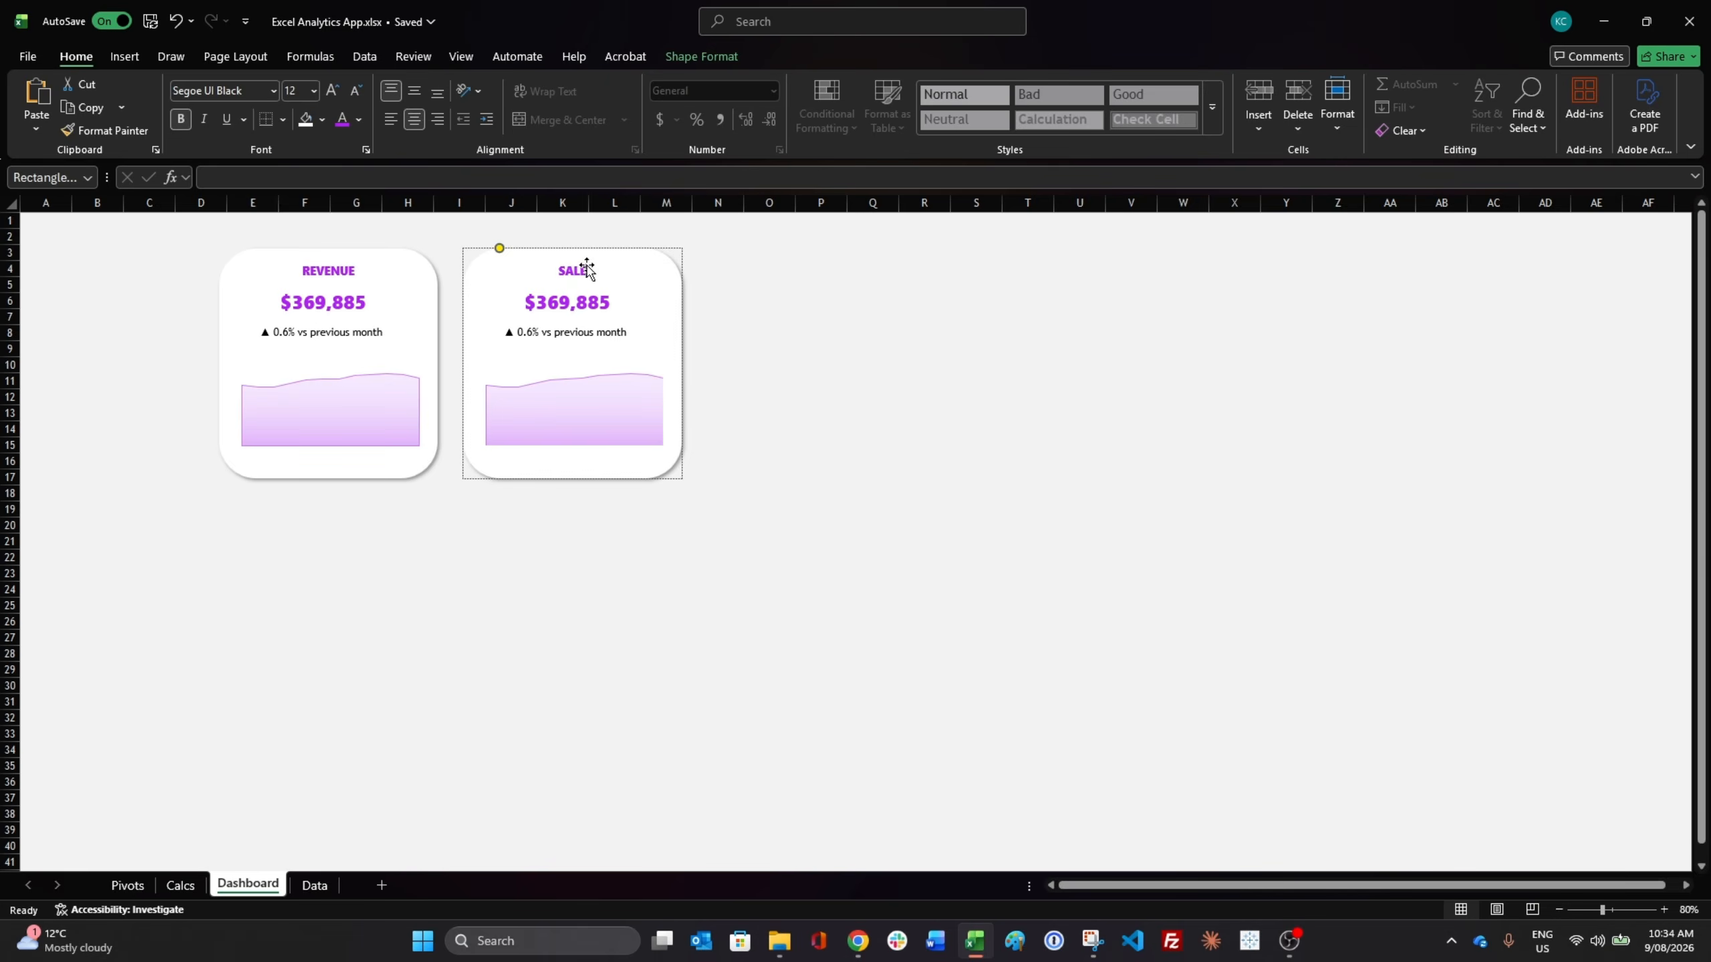
double_click(588, 266)
left_click(726, 243)
left_click(859, 363)
Link the Sales card's value text box to cell B3 on the Calcs sheet
left_click(601, 307)
left_click_drag(303, 177, 138, 175)
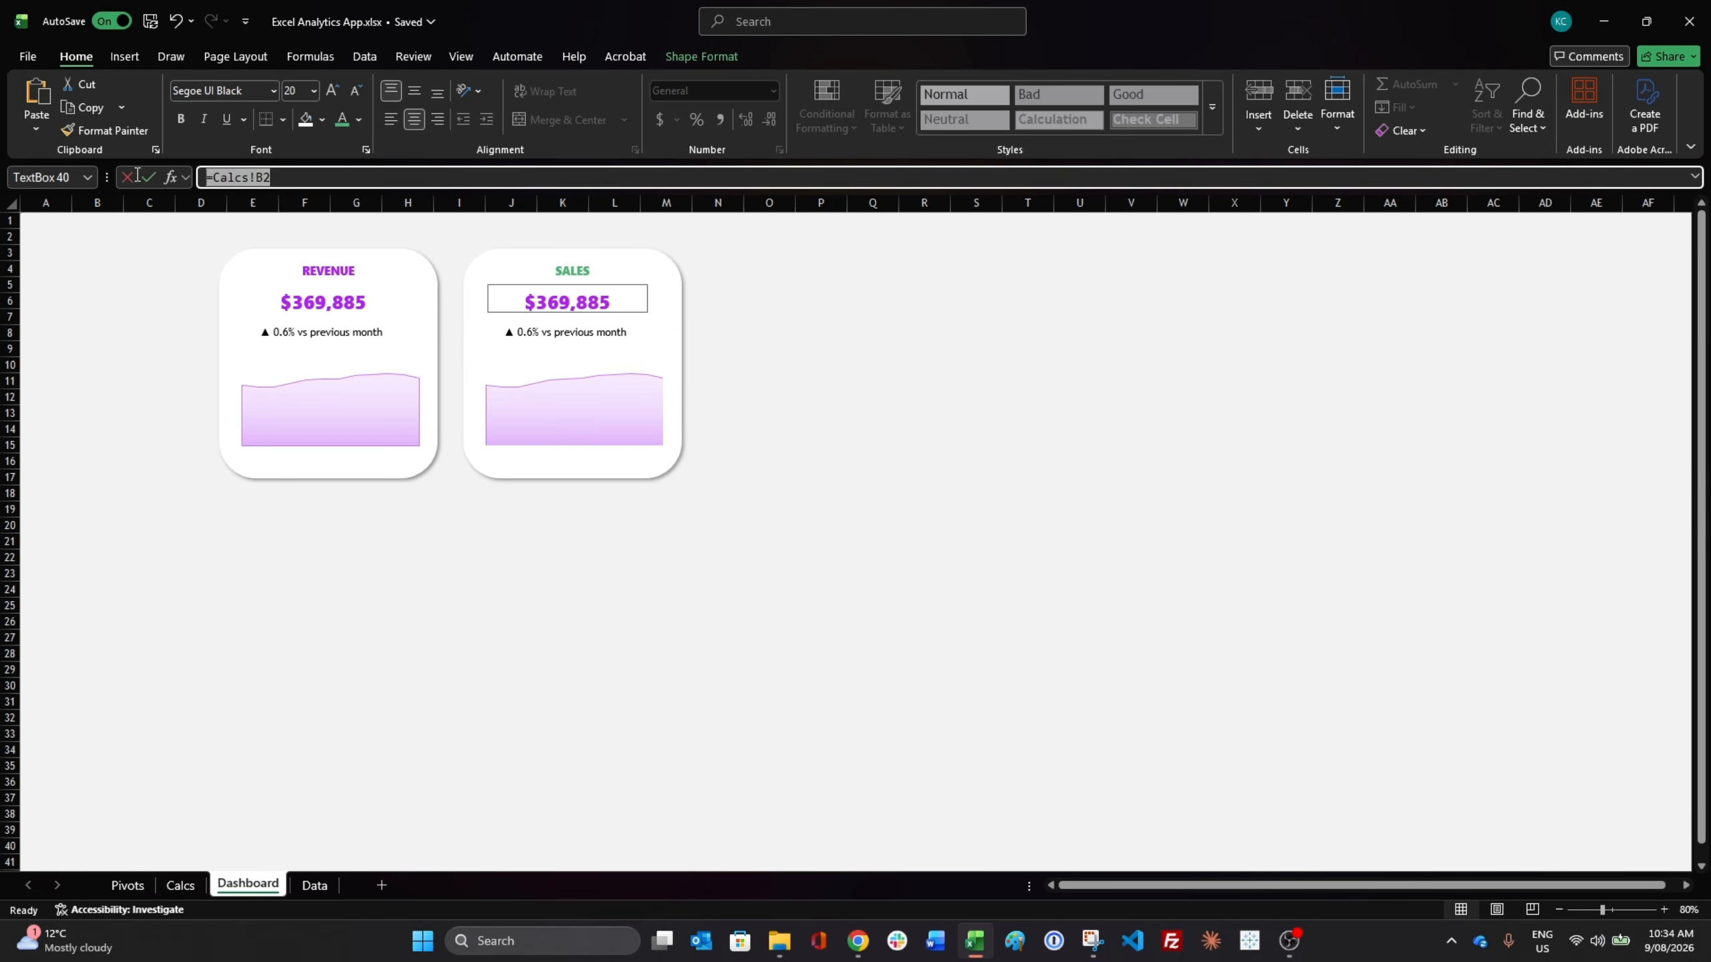
type("=")
left_click(181, 885)
left_click(245, 271)
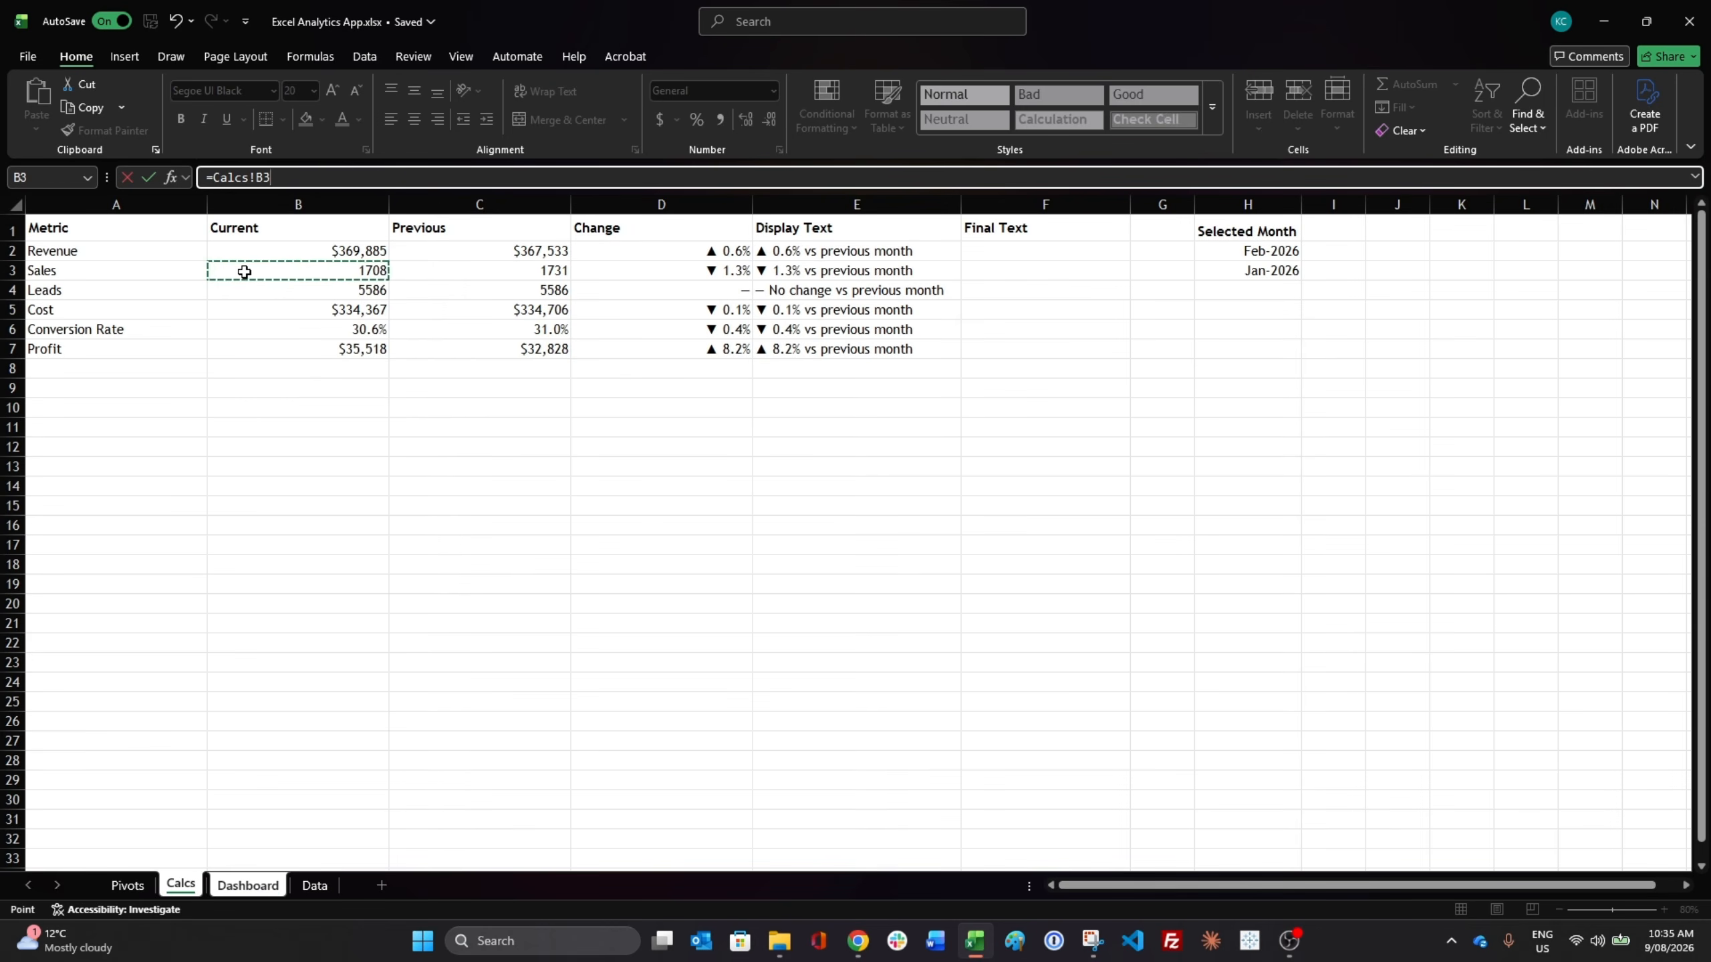
key("Return")
Copy the revenue value's formatting onto the Sales value and color the Sales value green
left_click(363, 300)
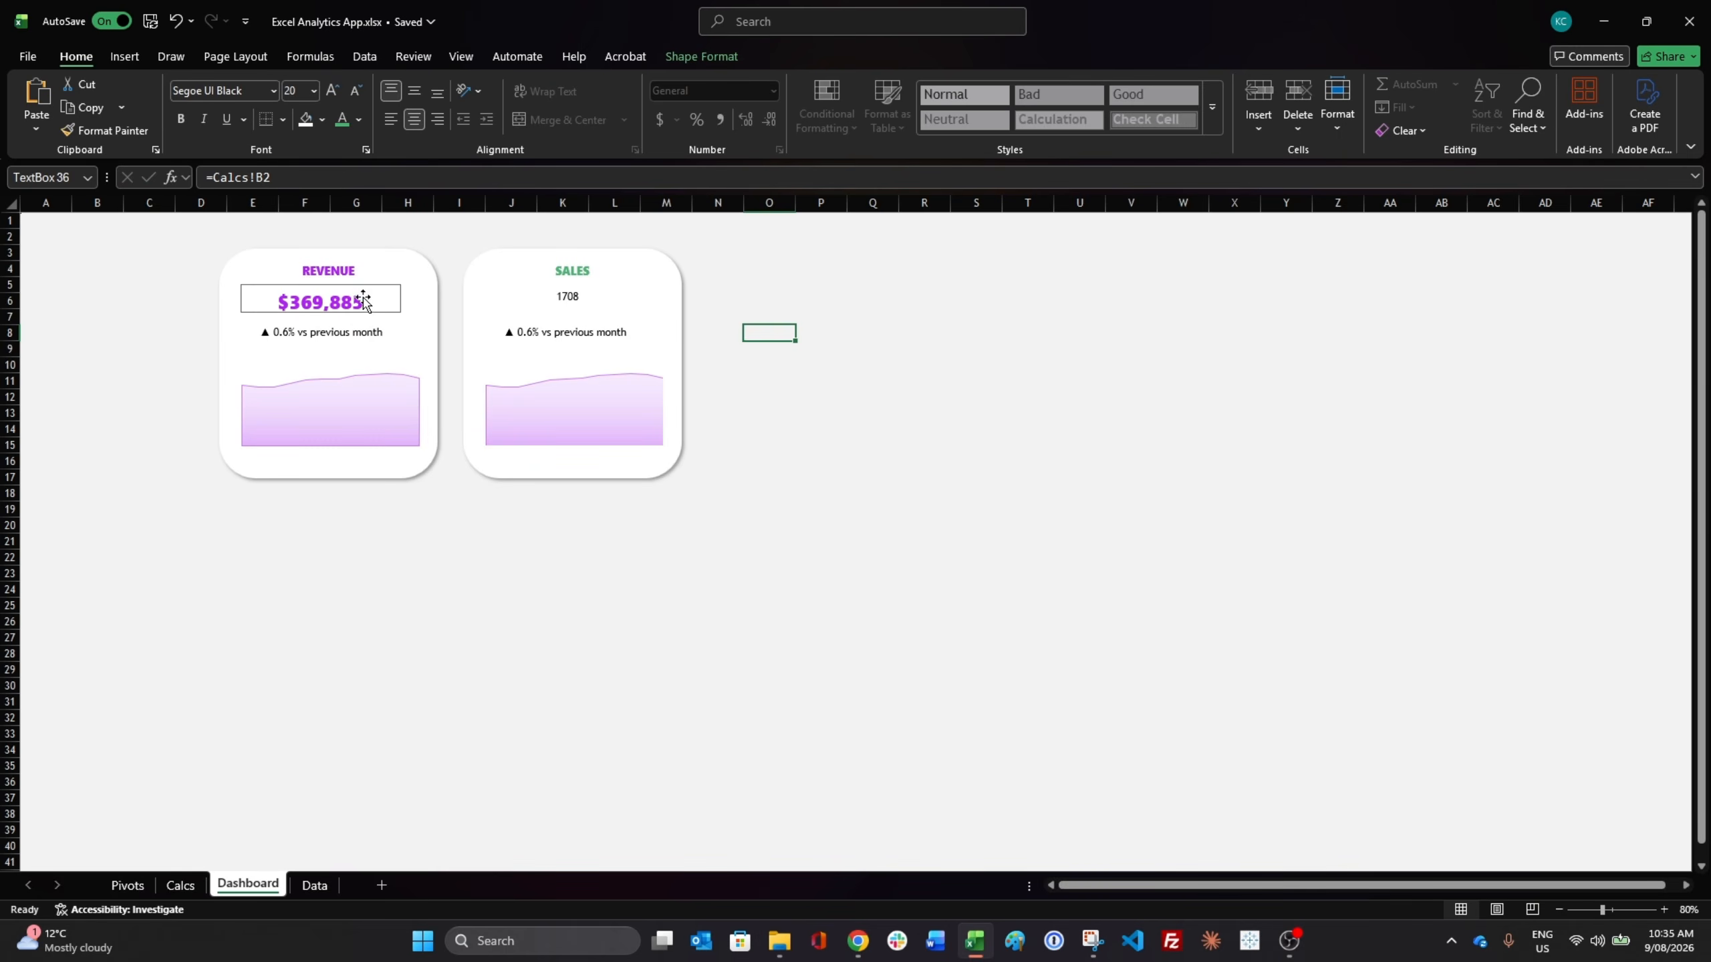
left_click(104, 130)
left_click(611, 287)
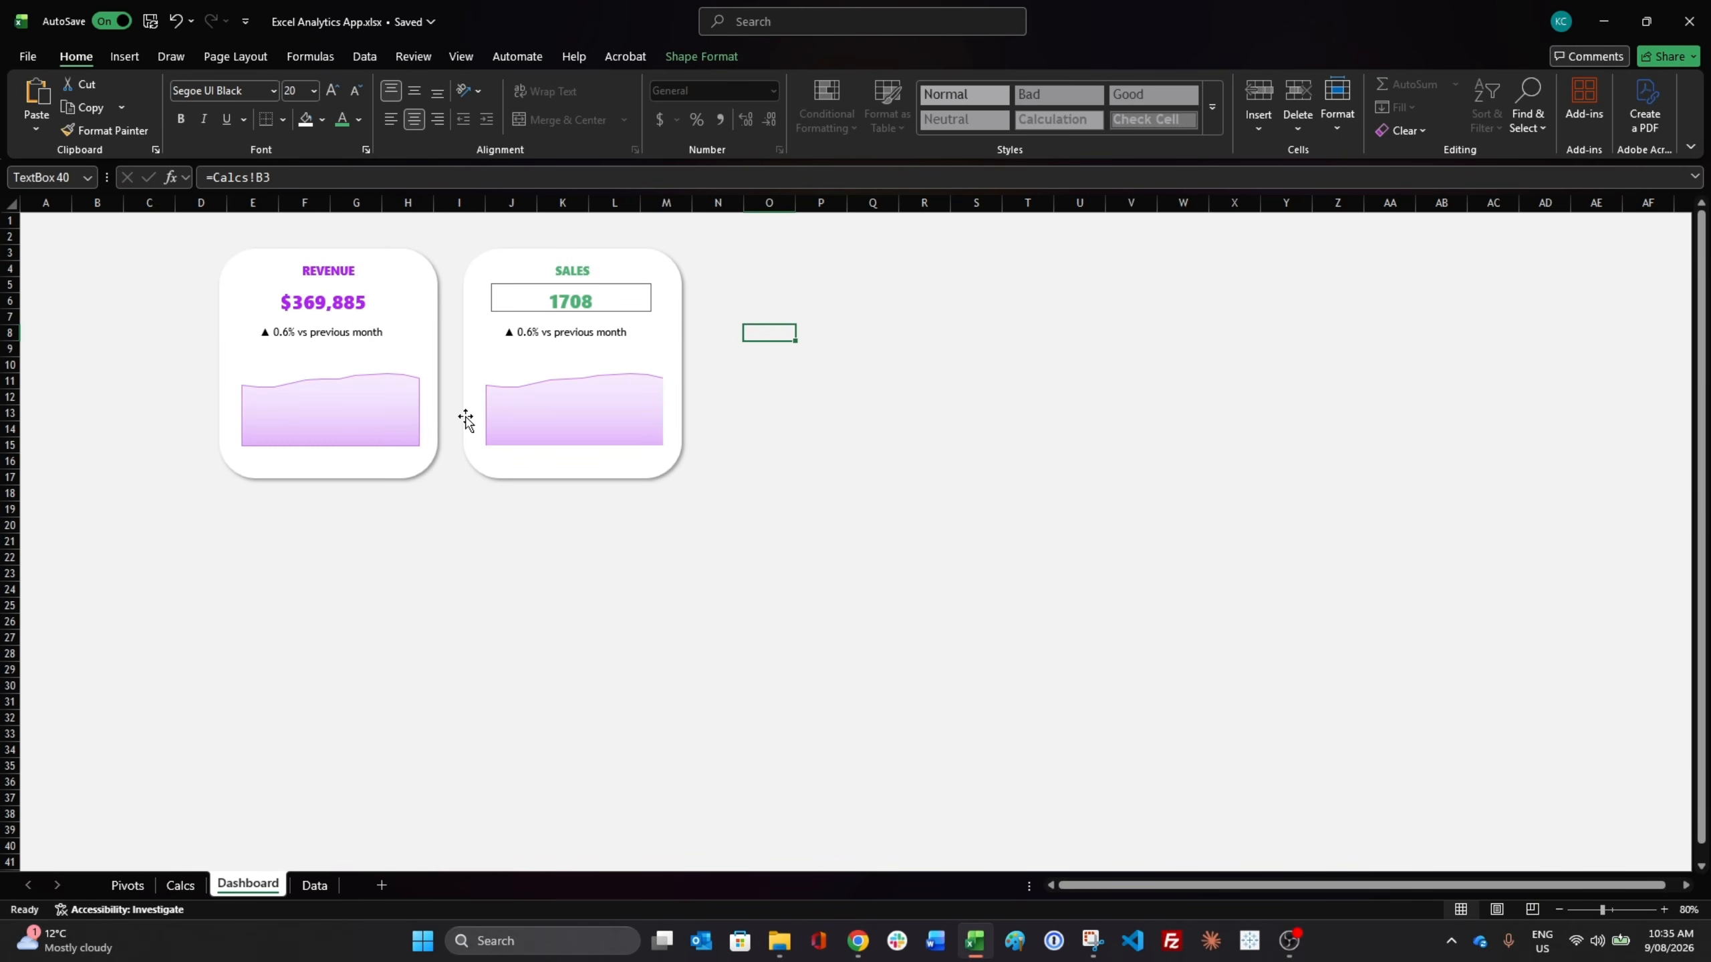
Link the Sales card's month-over-month text box to cell E3 on the Calcs sheet
left_click(596, 341)
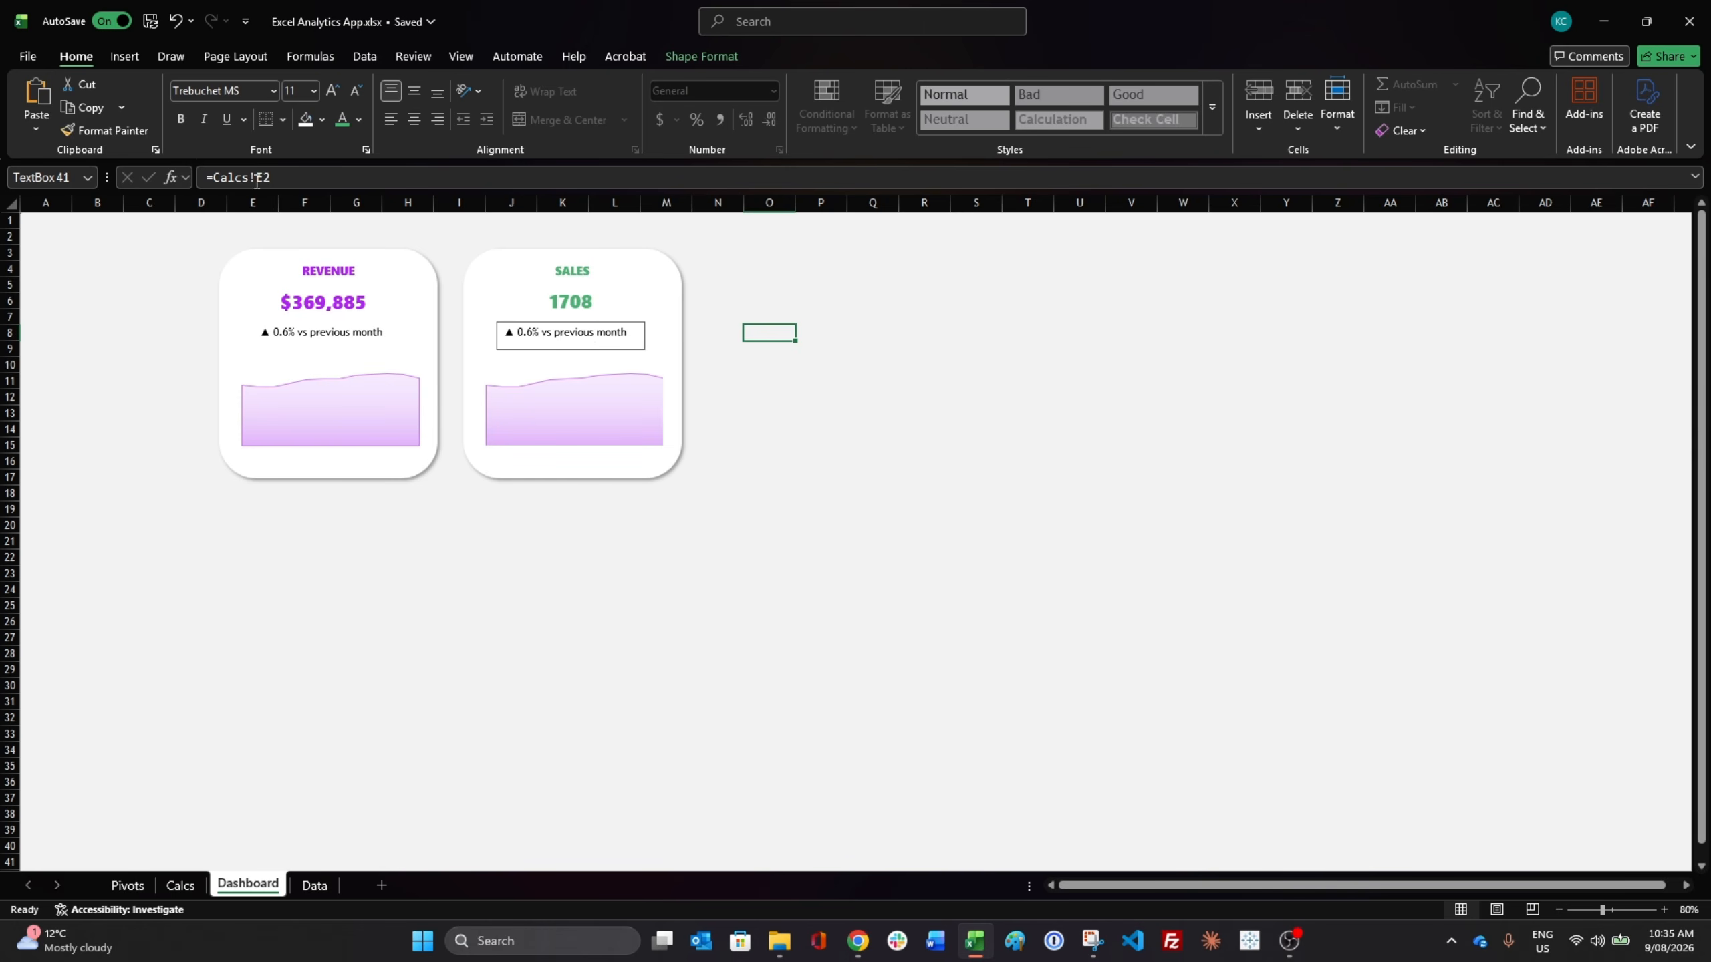
left_click_drag(283, 179, 106, 170)
type("=")
left_click(181, 886)
left_click(848, 271)
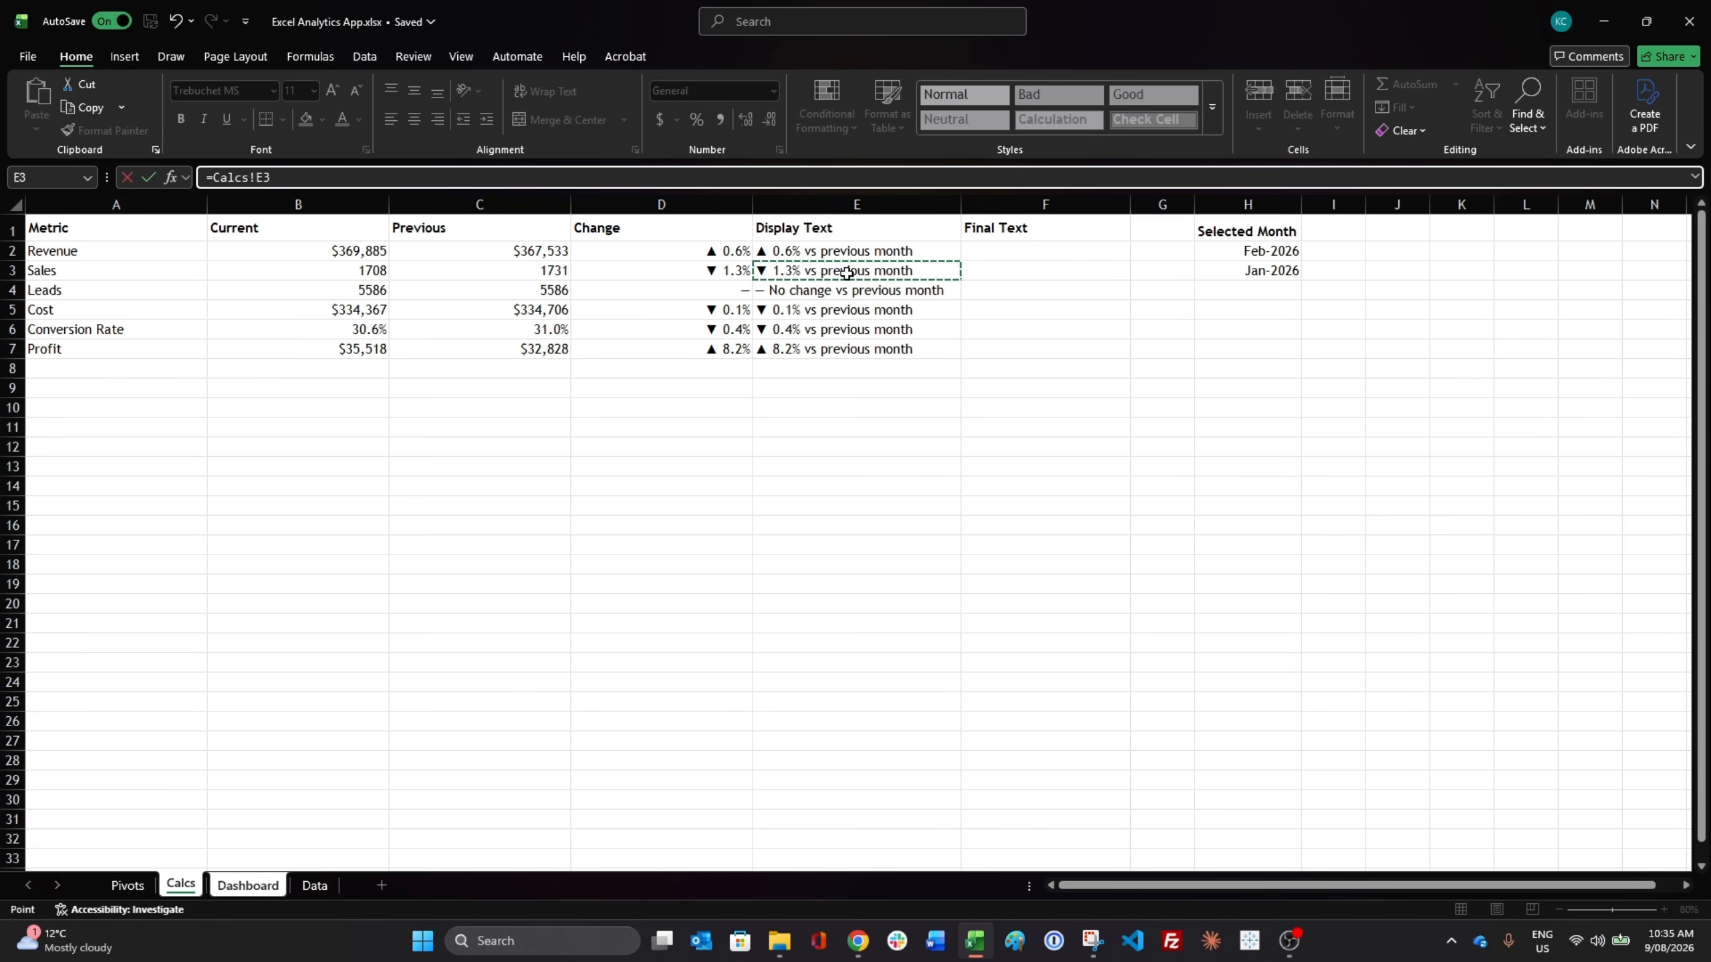
key("Return")
Move the Sales card's chart to the Pivots sheet and change its series range to the sales values in AE4:AE15
left_click(640, 351)
key("ctrl+x")
left_click(127, 885)
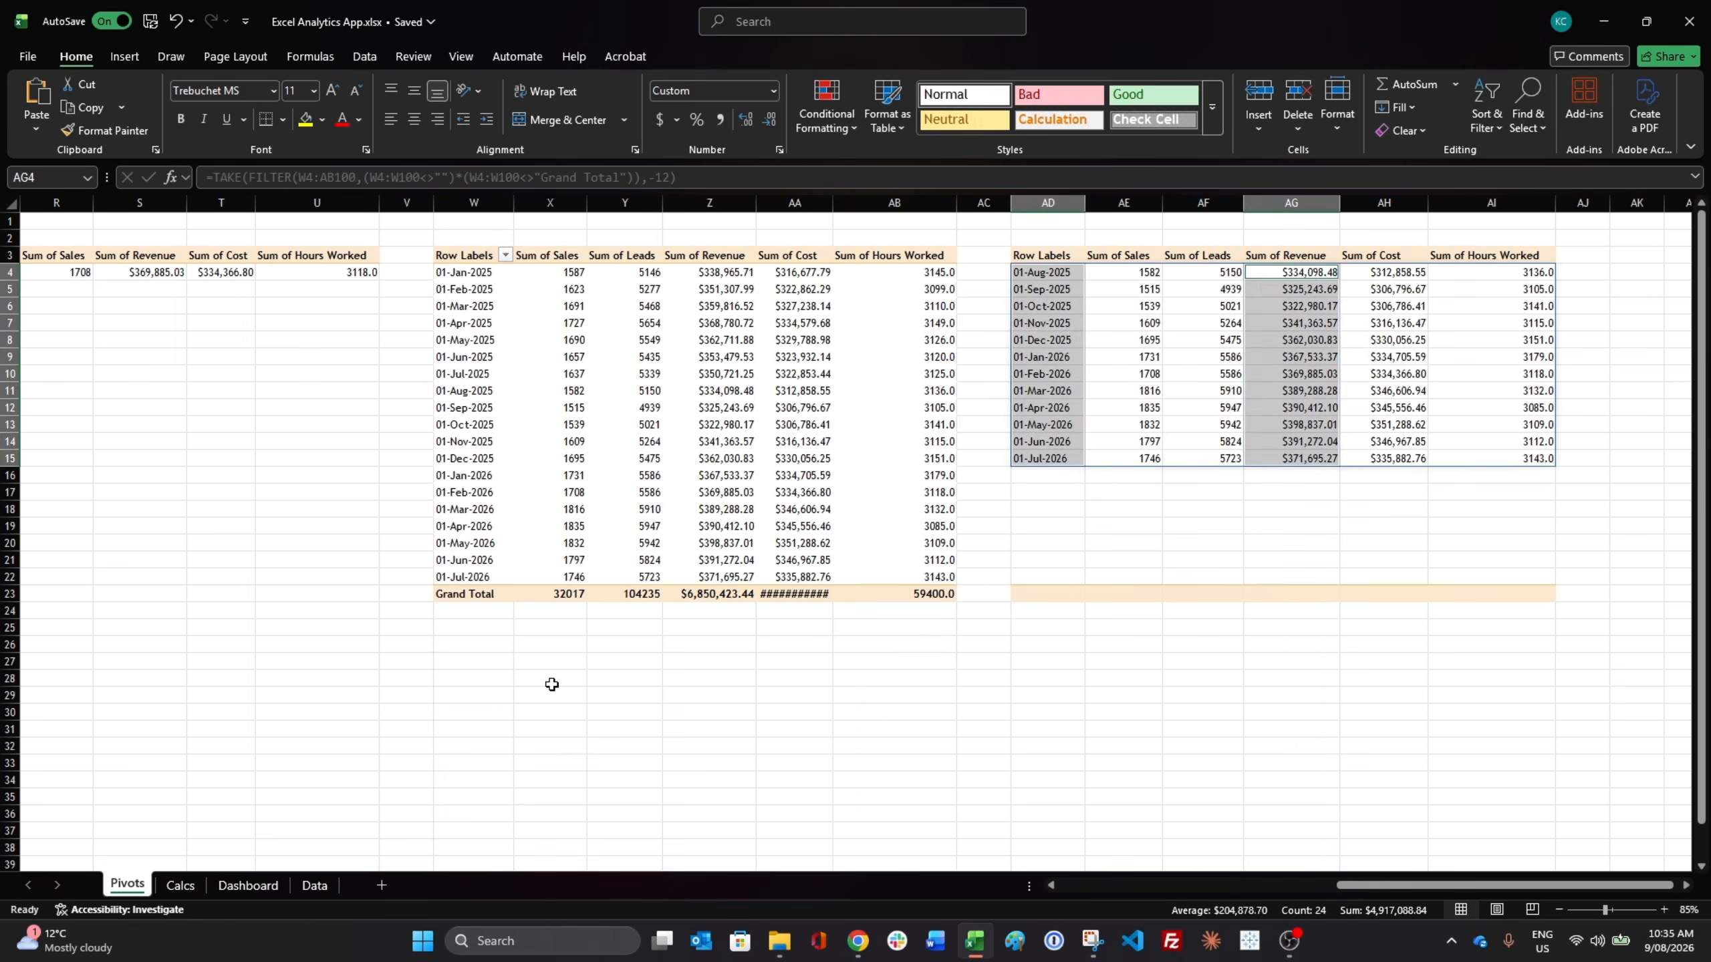
key("ctrl+v")
left_click_drag(1359, 278, 848, 564)
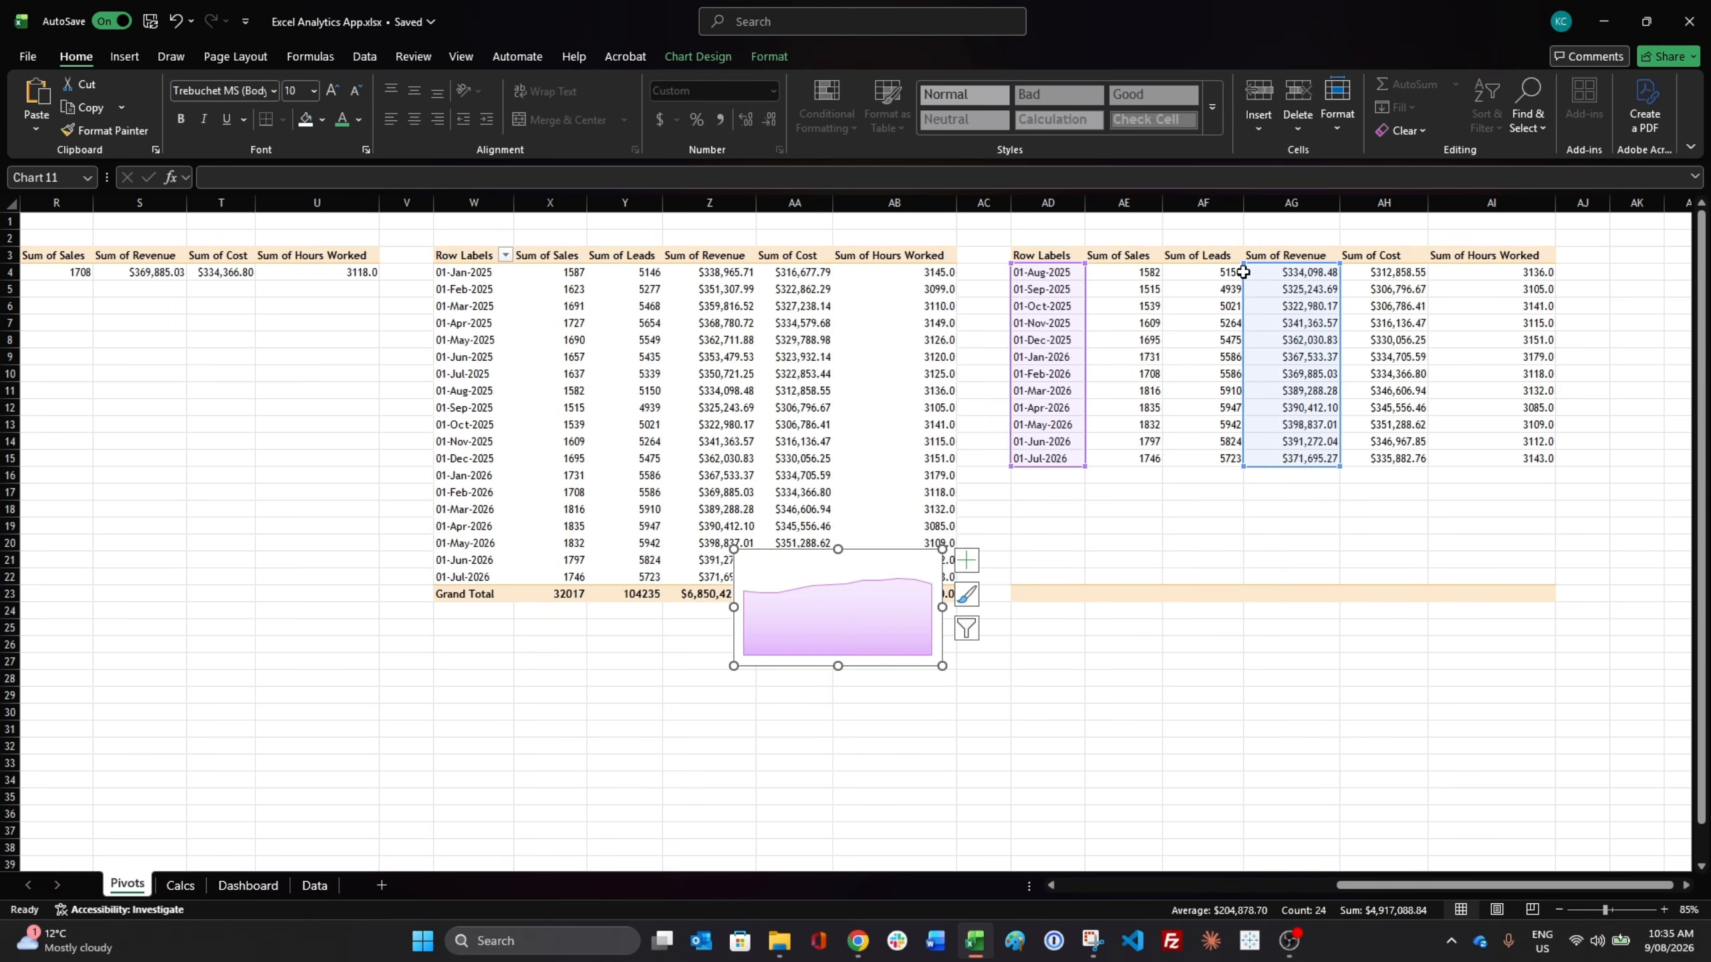
left_click_drag(1245, 264, 1113, 267)
left_click_drag(1341, 467, 1161, 467)
Move the chart back to the Dashboard sheet and place it inside the Sales card below the month-over-month text
key("ctrl+x")
left_click(248, 886)
key("ctrl+v")
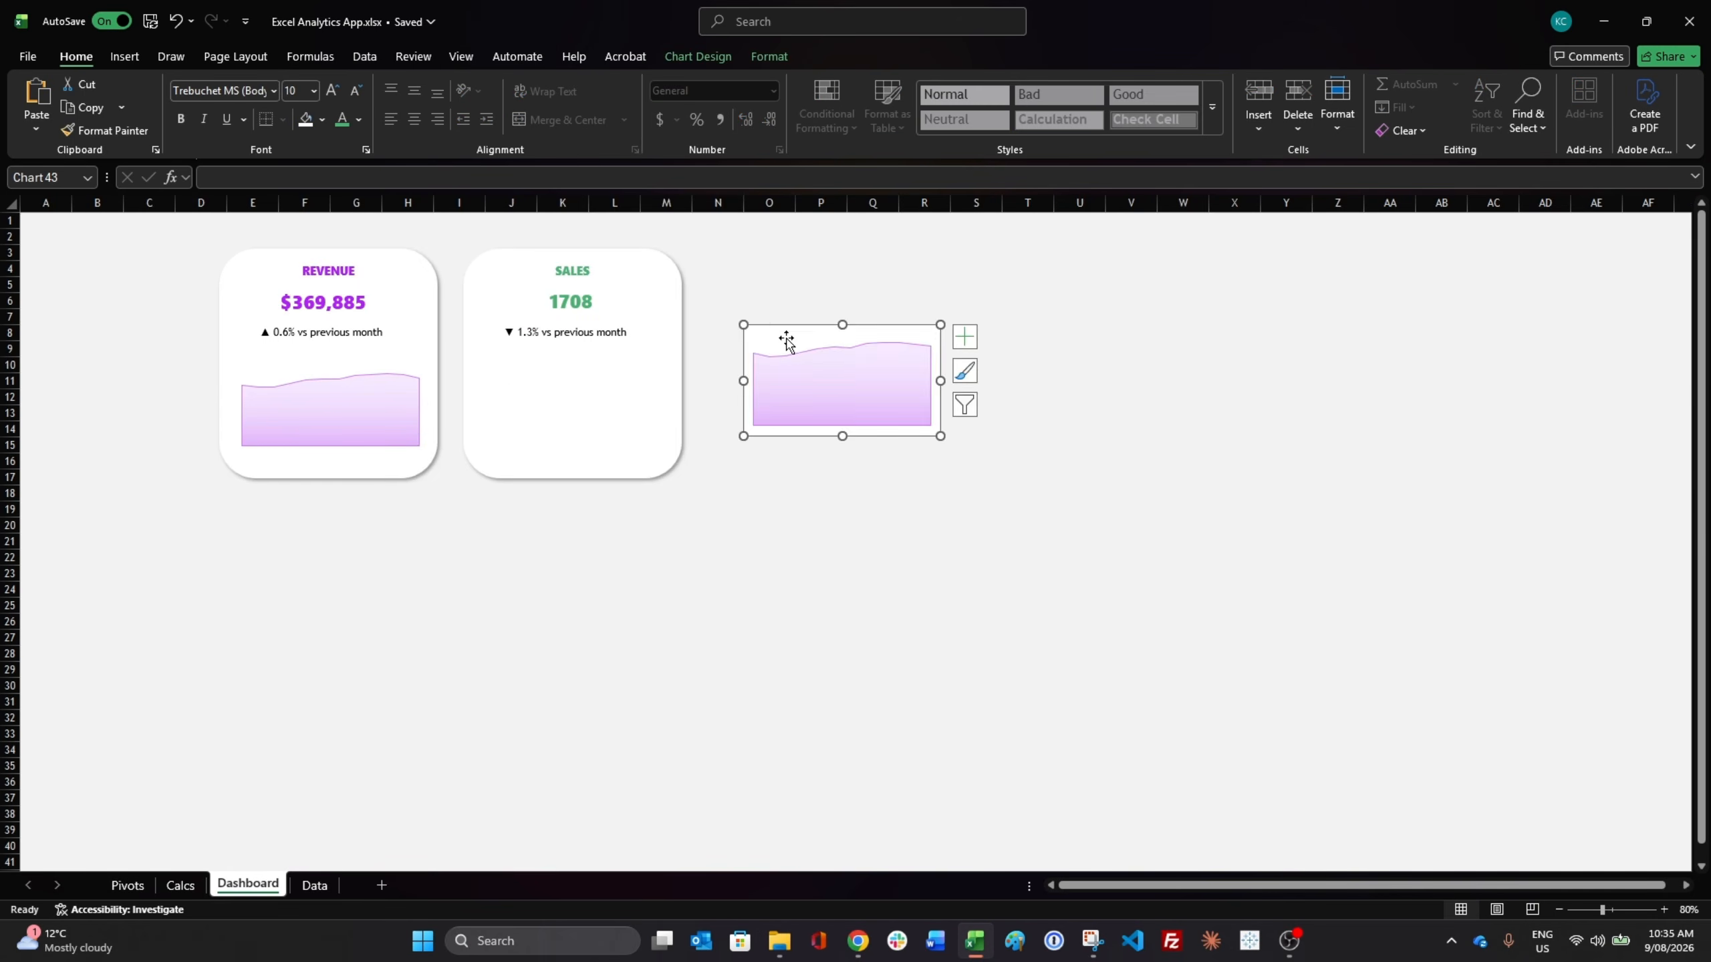
left_click_drag(805, 328, 537, 345)
Apply the light green gradient theme style to the area series of the Sales chart
left_click(770, 57)
left_click(675, 106)
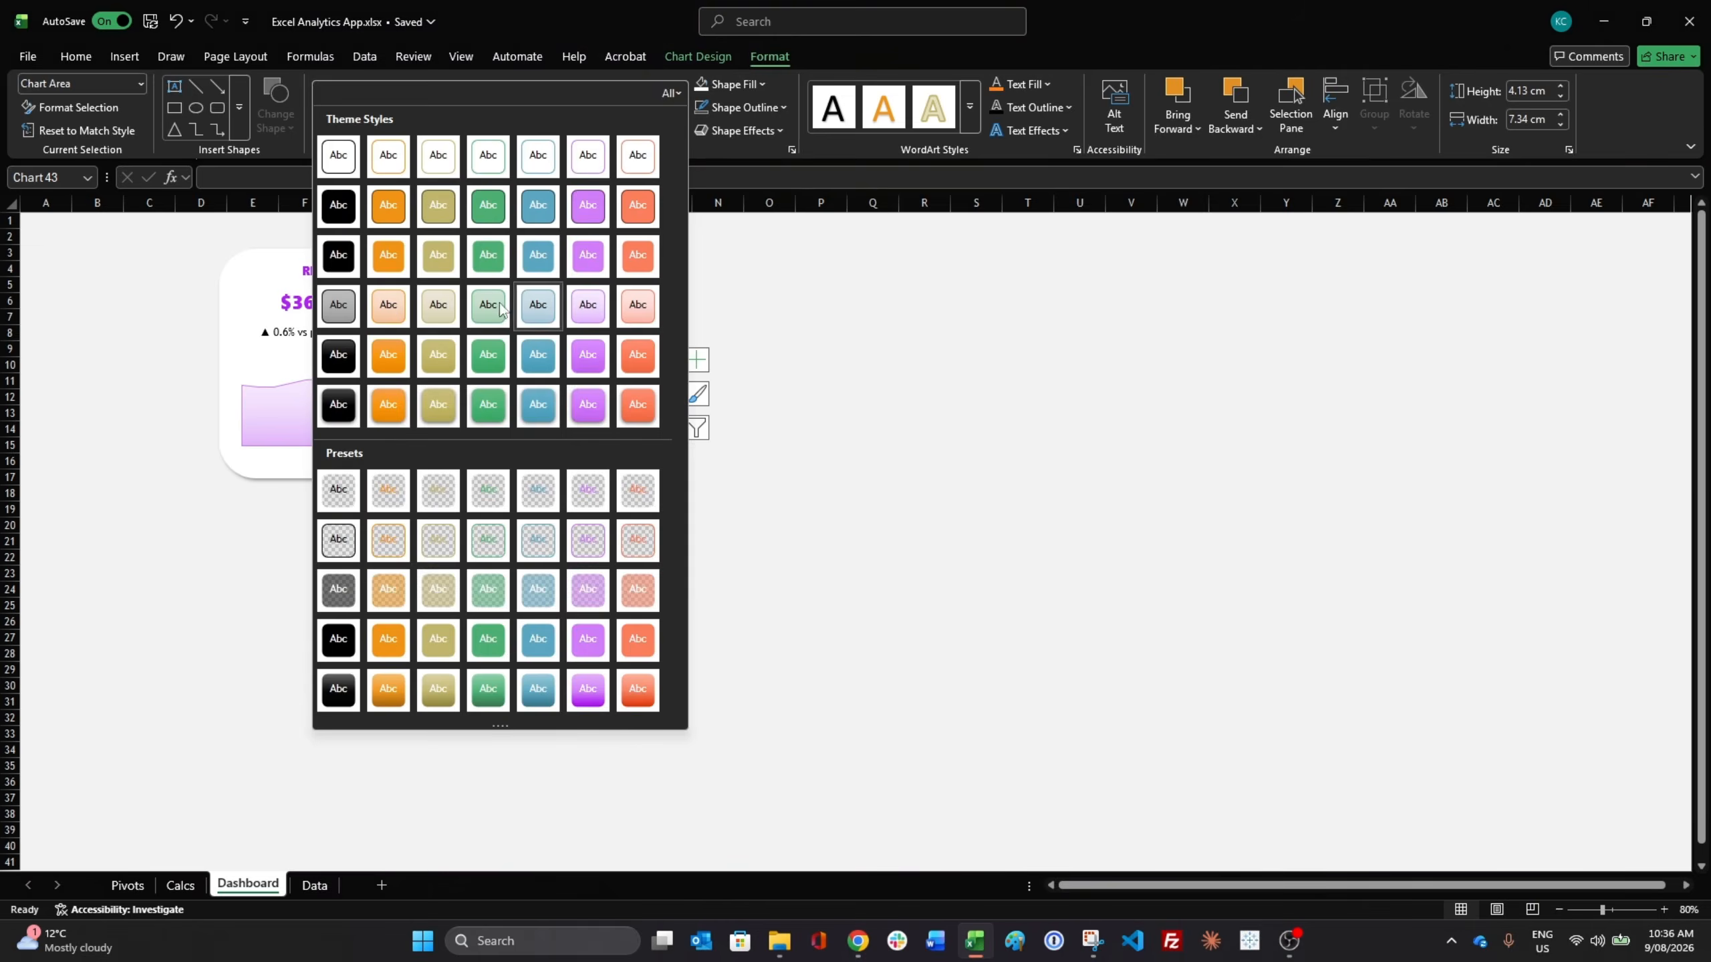
left_click(489, 306)
key("ctrl+z")
left_click(614, 372)
left_click(674, 106)
left_click(489, 305)
left_click(844, 403)
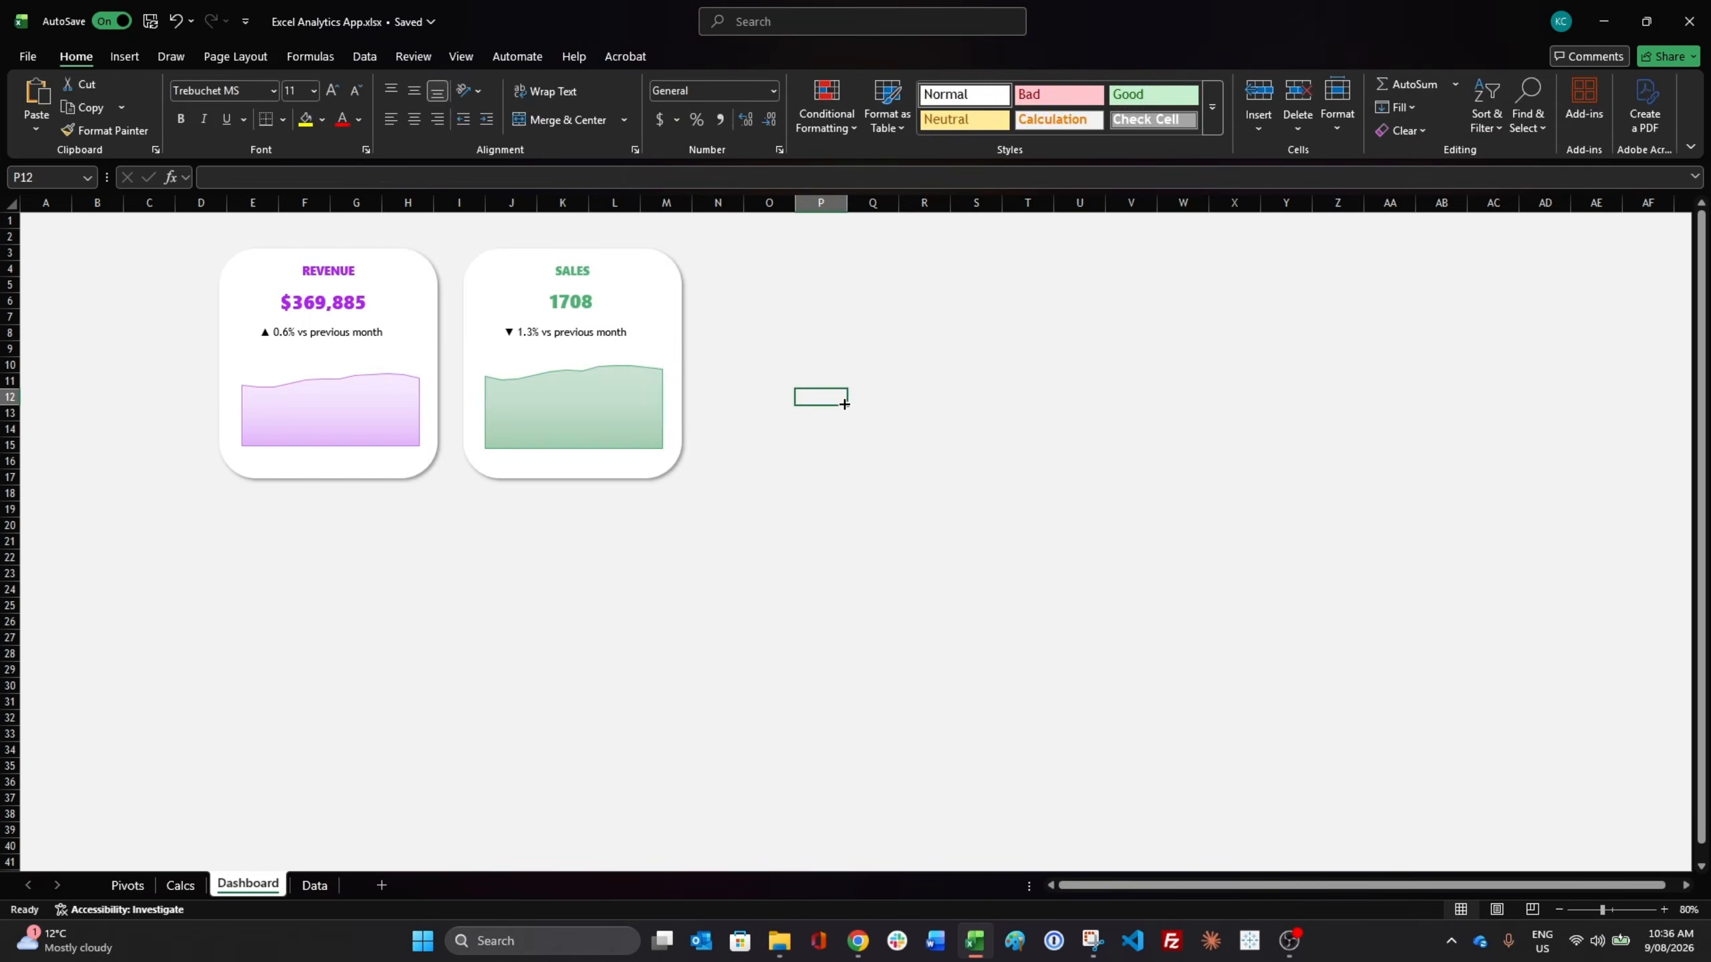
Duplicate the Sales card with its contents as a third card and place a further card copy beside it as the fourth
left_click(599, 364)
key("ctrl+c")
key("ctrl+v")
left_click_drag(635, 260, 872, 257)
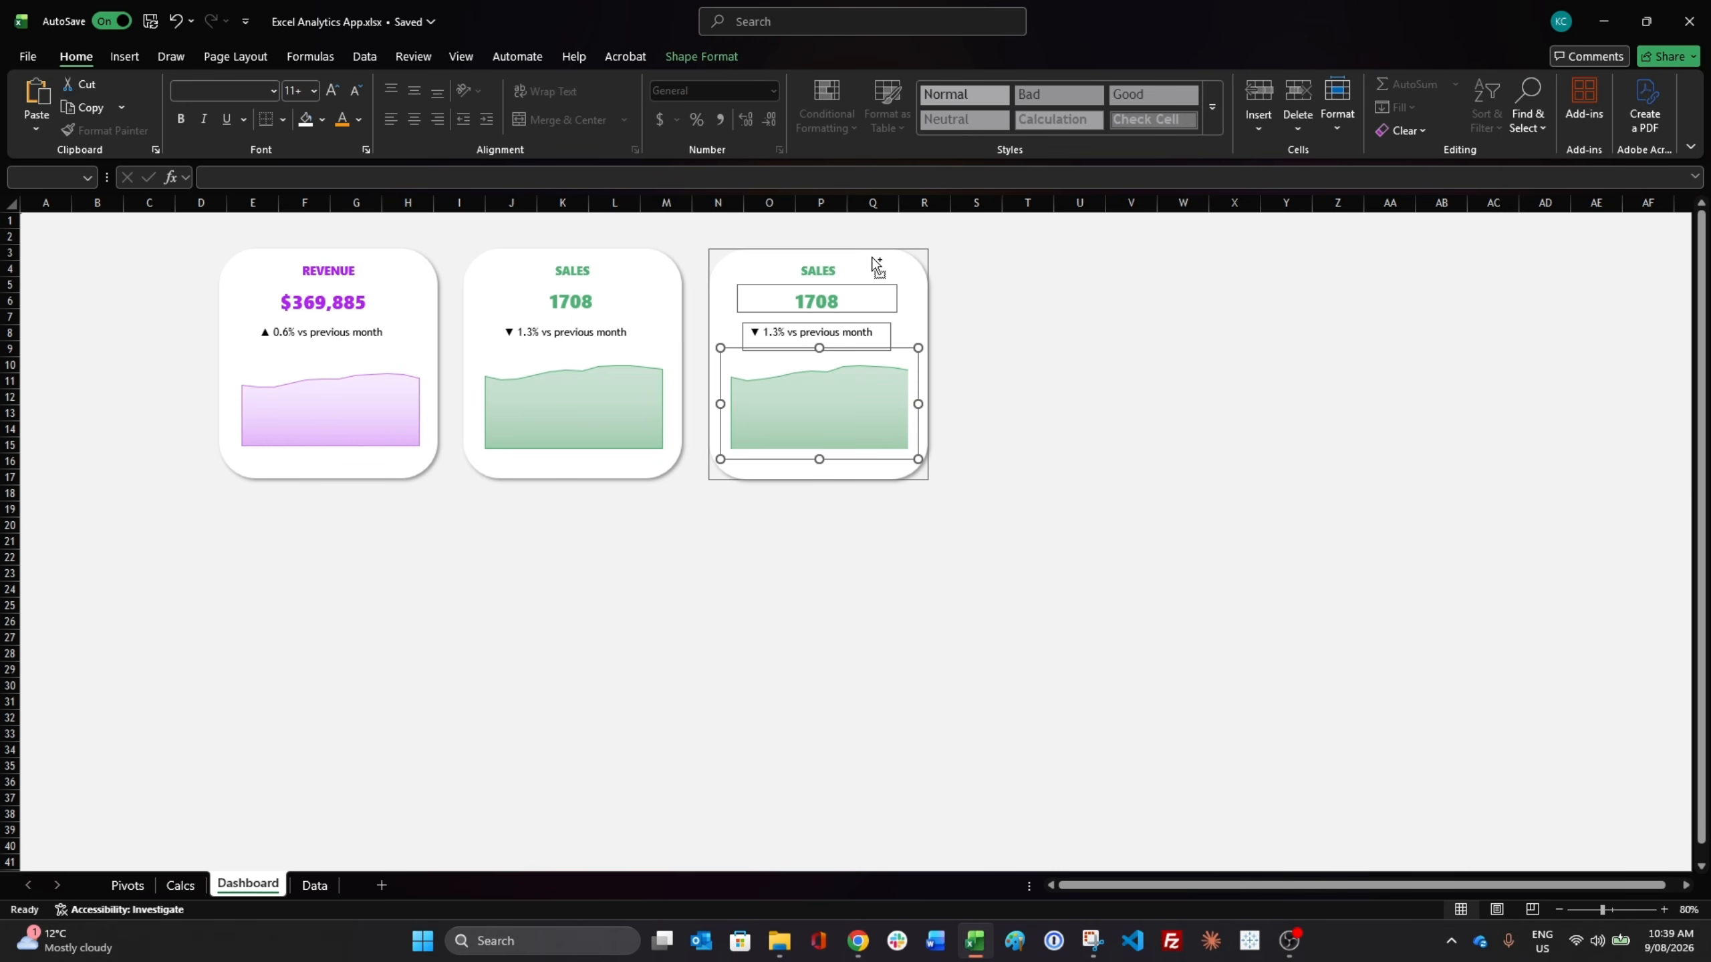
left_click_drag(876, 265, 1094, 251)
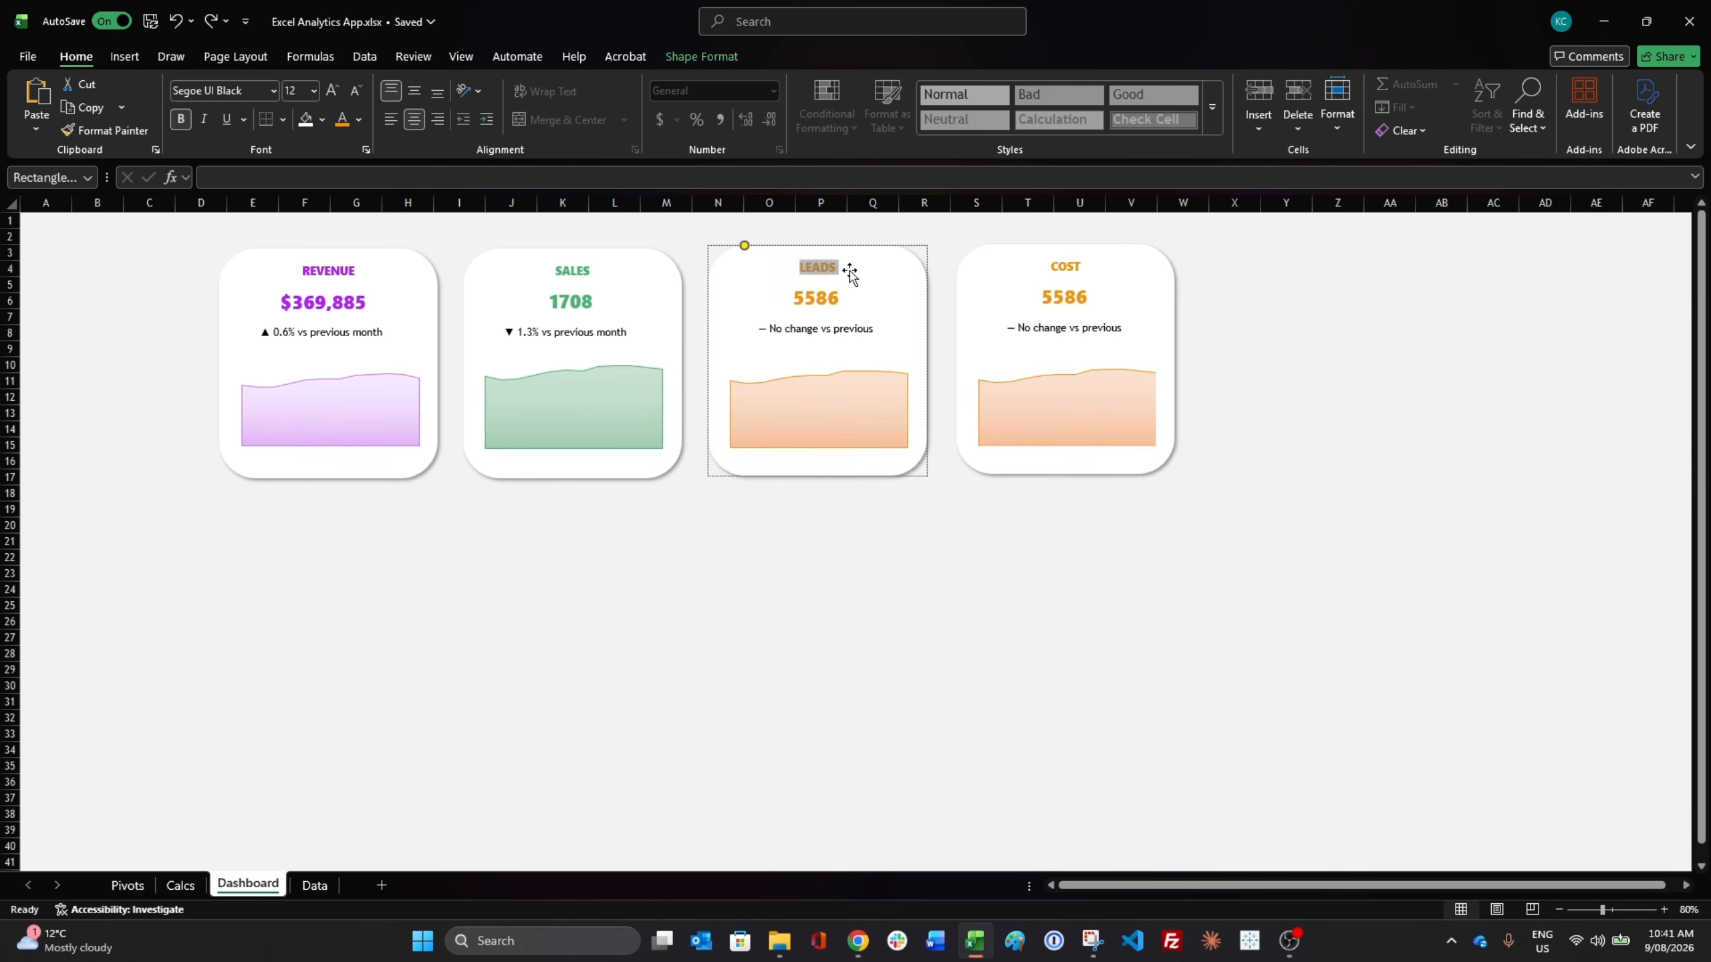
left_click(1286, 316)
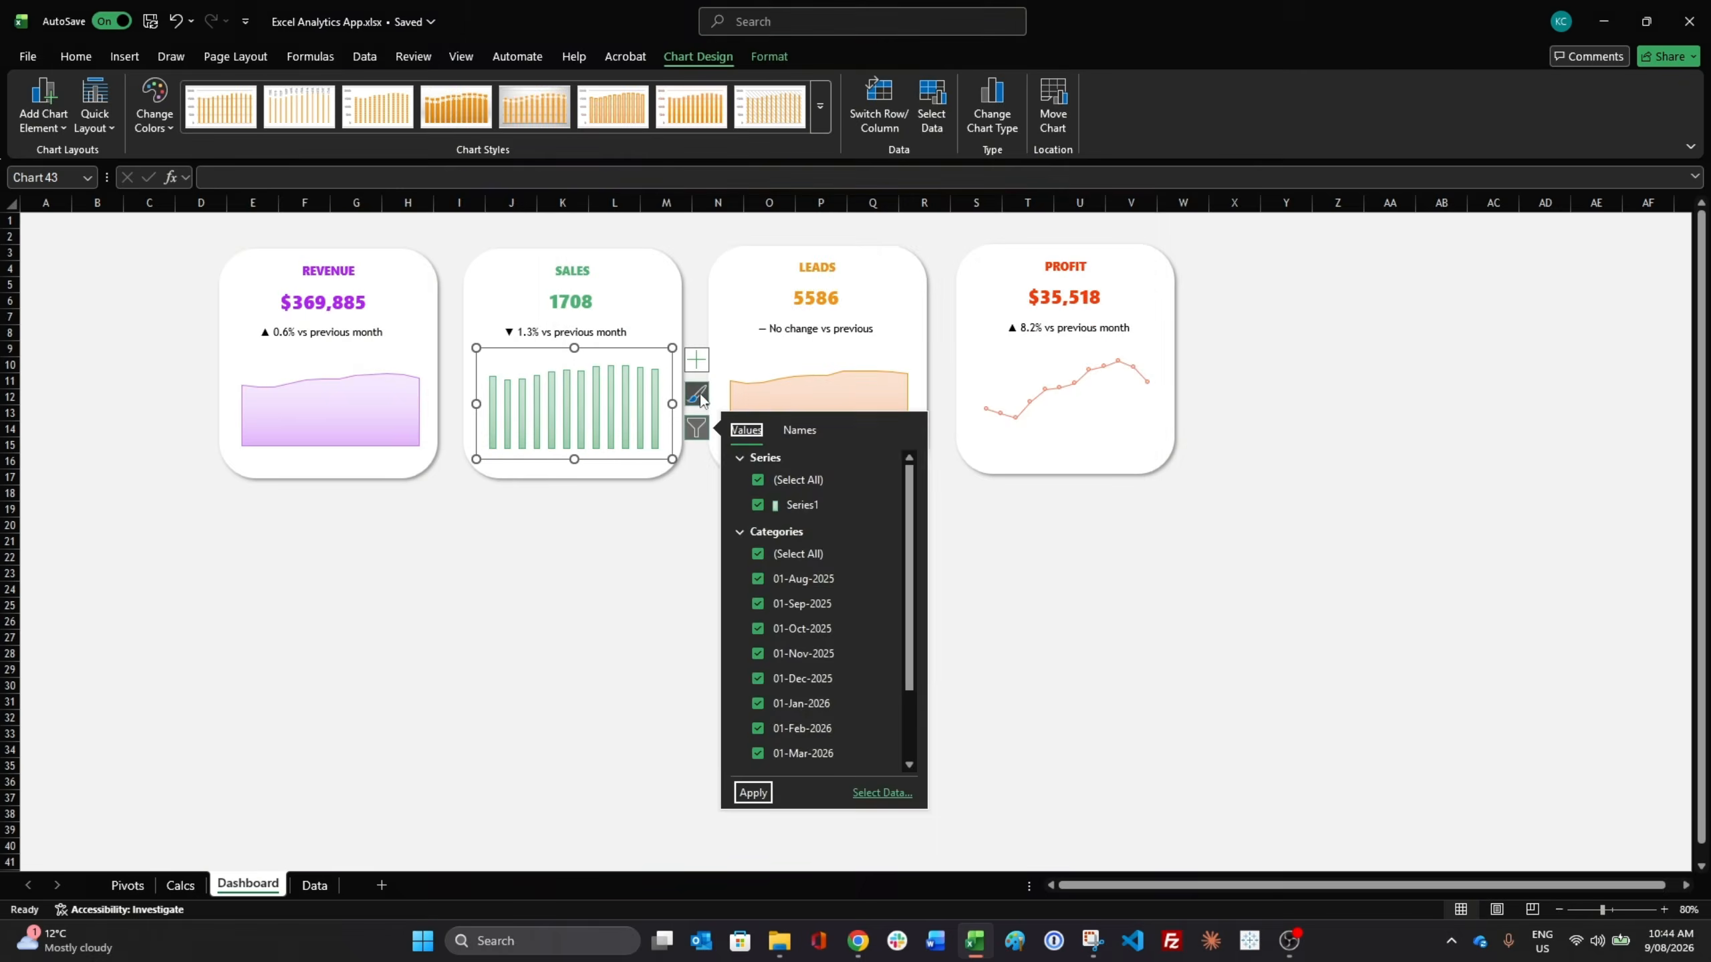
Apply the dark chart style with glowing orange columns to the Sales column chart and remove its dark background fill
left_click(696, 393)
scroll(903, 593, "down", 2)
left_click(869, 563)
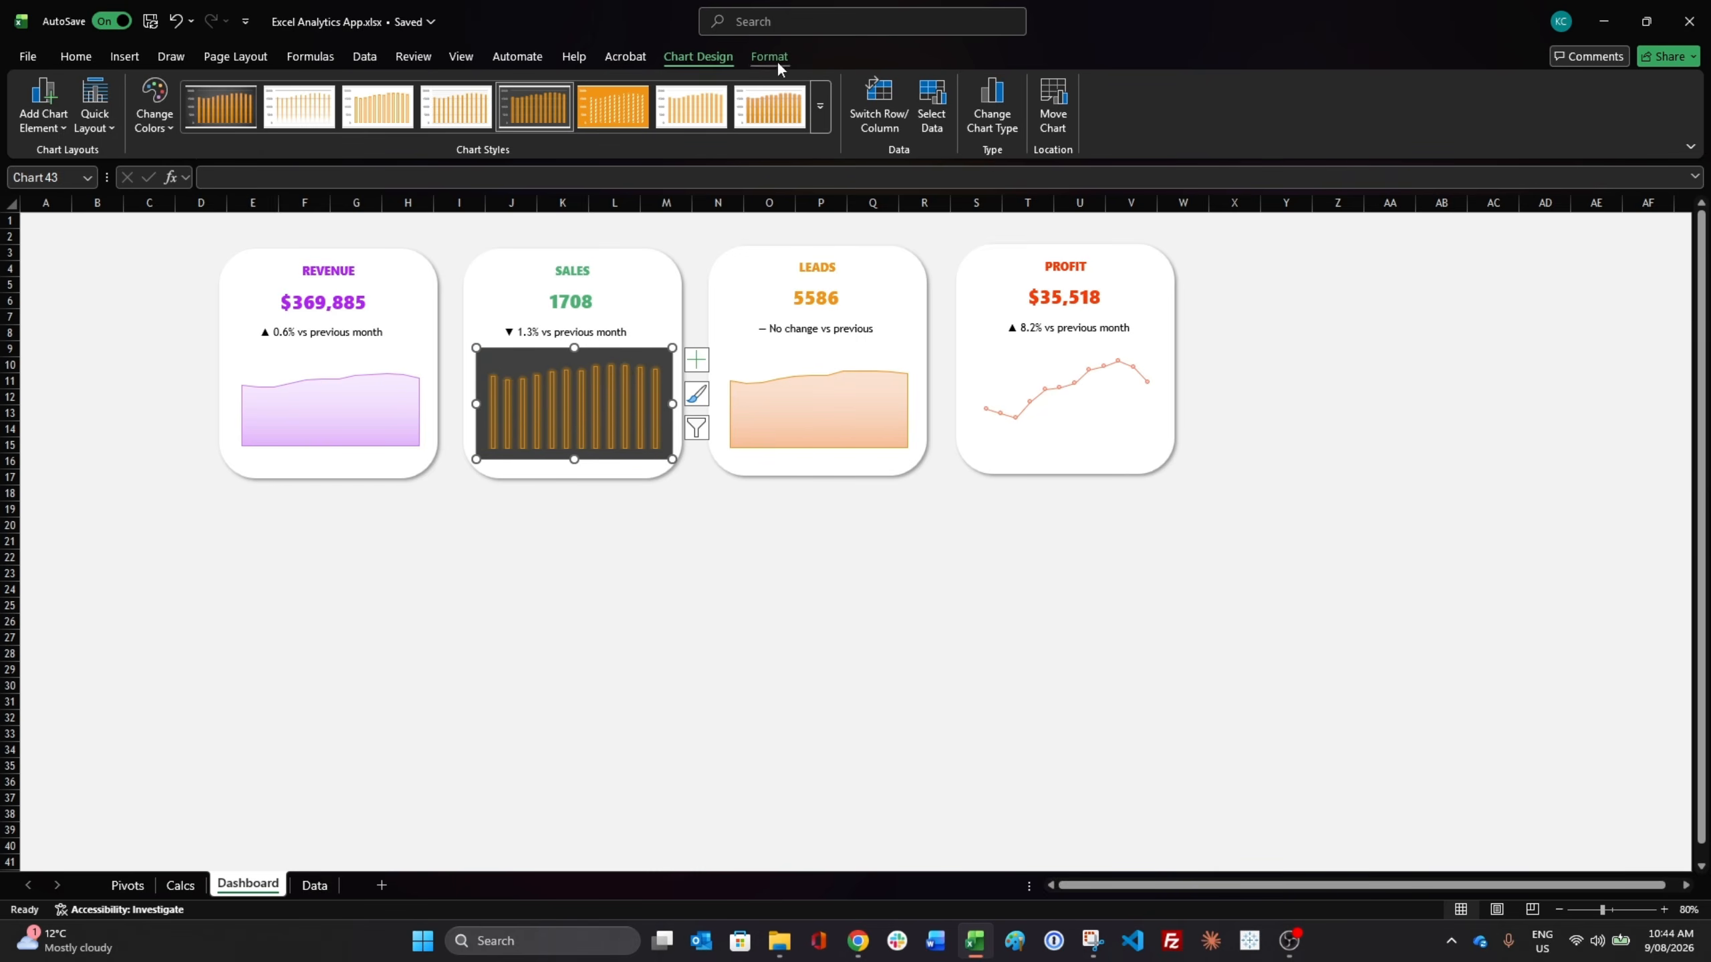
left_click(778, 62)
left_click(770, 60)
left_click(870, 572)
Preview the scatter, map and radar chart types for the Leads area chart
left_click(892, 397)
left_click(698, 56)
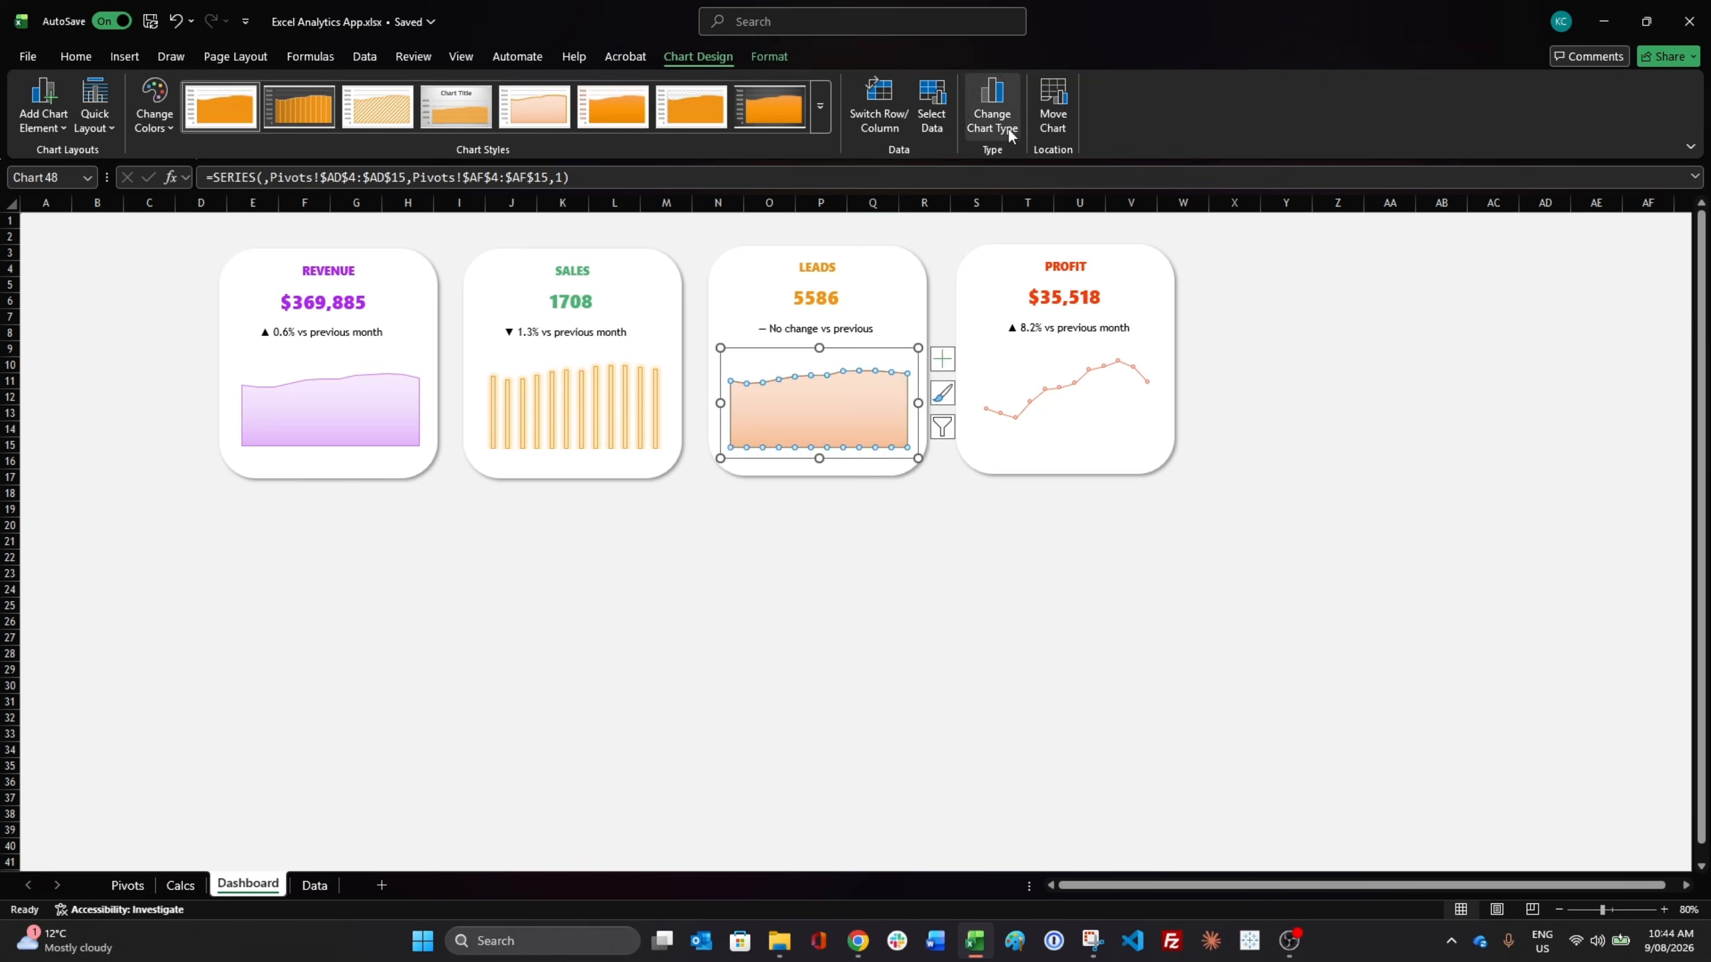
left_click(1010, 135)
left_click(162, 440)
left_click(147, 462)
left_click(150, 526)
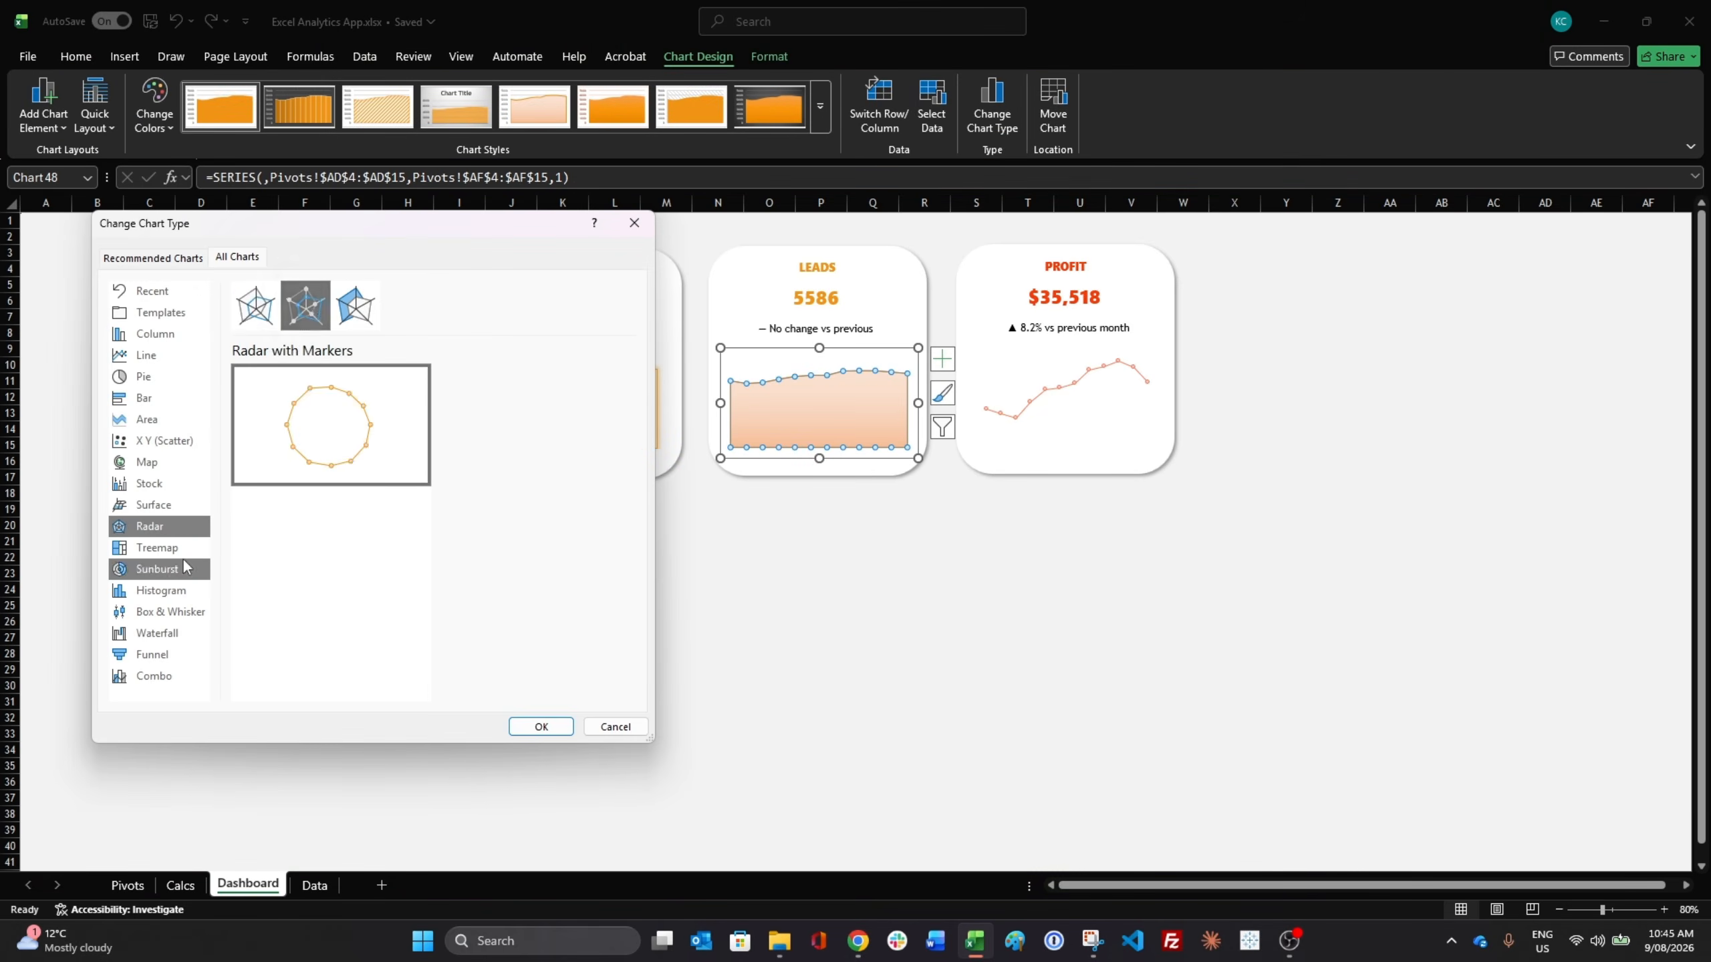